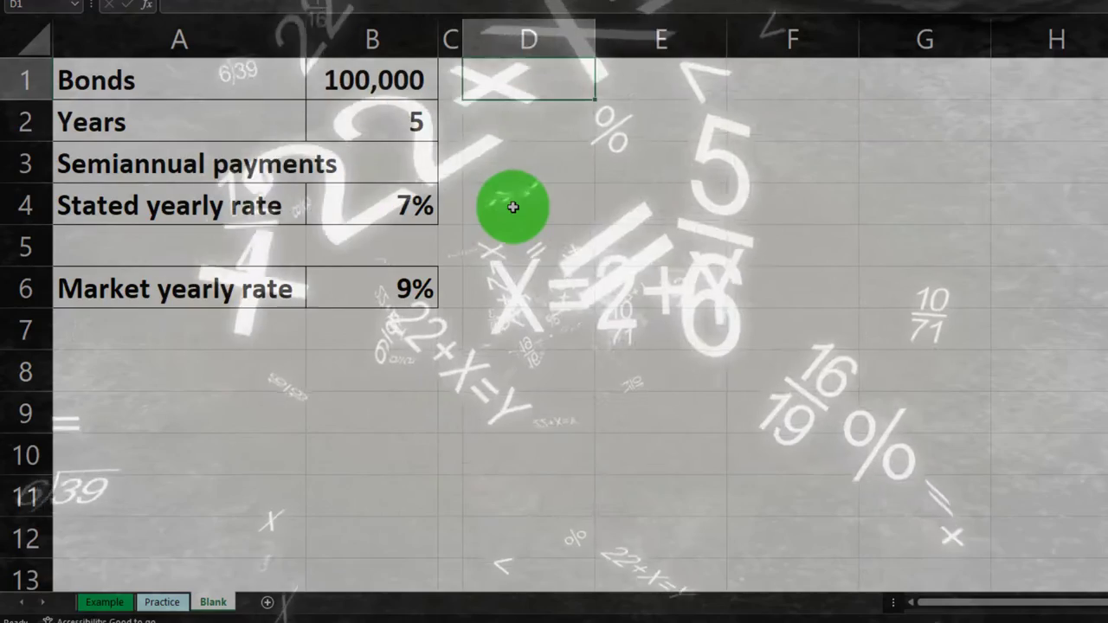
Enter 'Bon Price if Annual' in D1, then review the Semiannual, Years and Bonds inputs.
text(B)
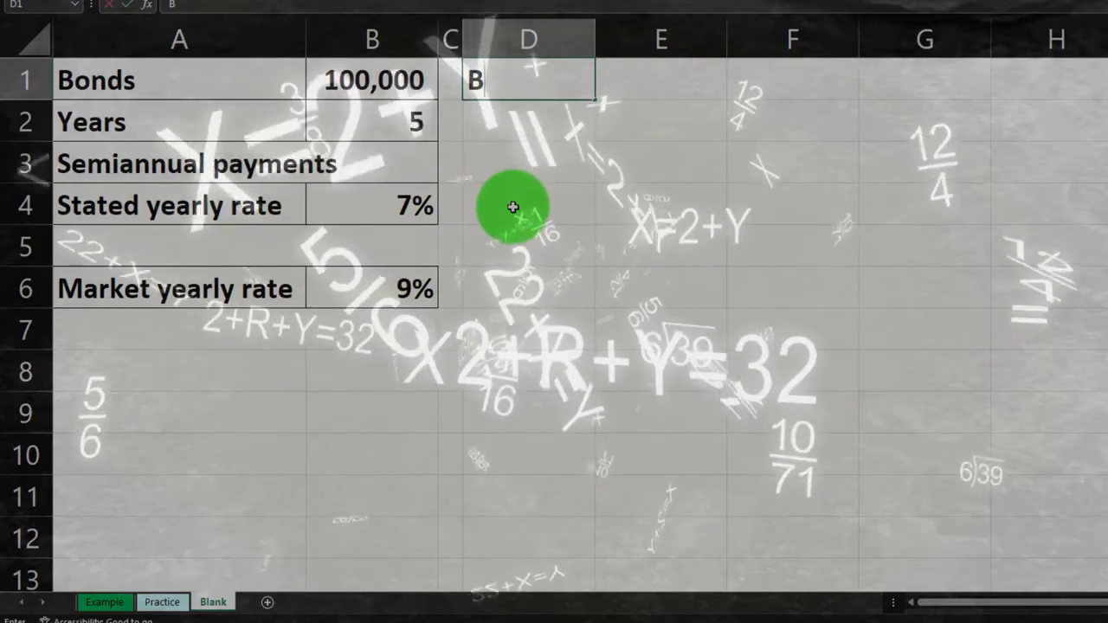
text(on Price)
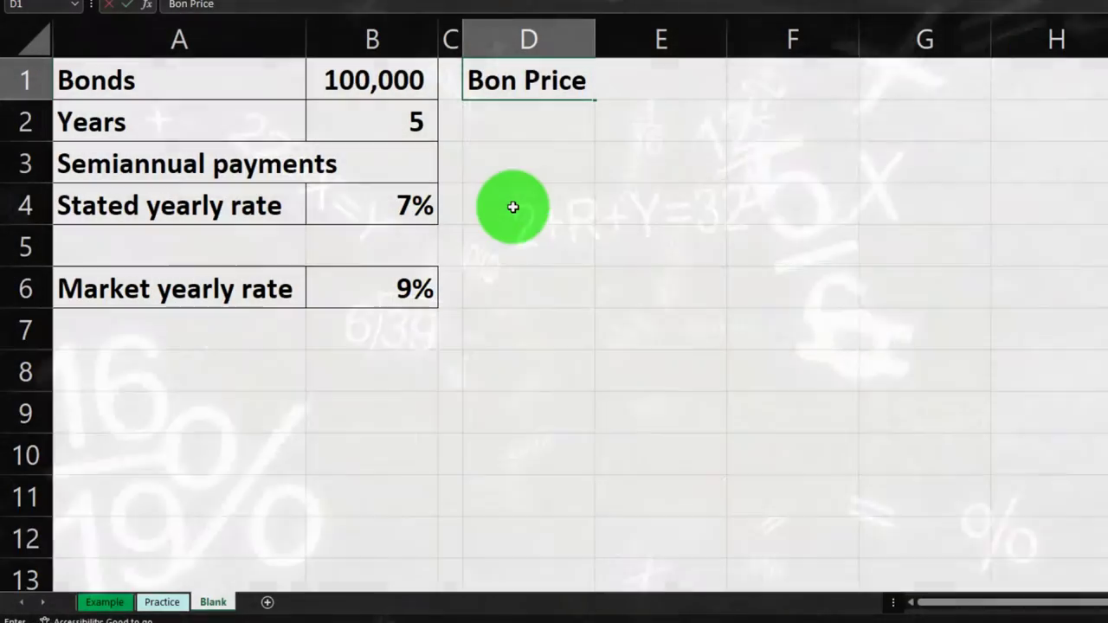
text( if Annual)
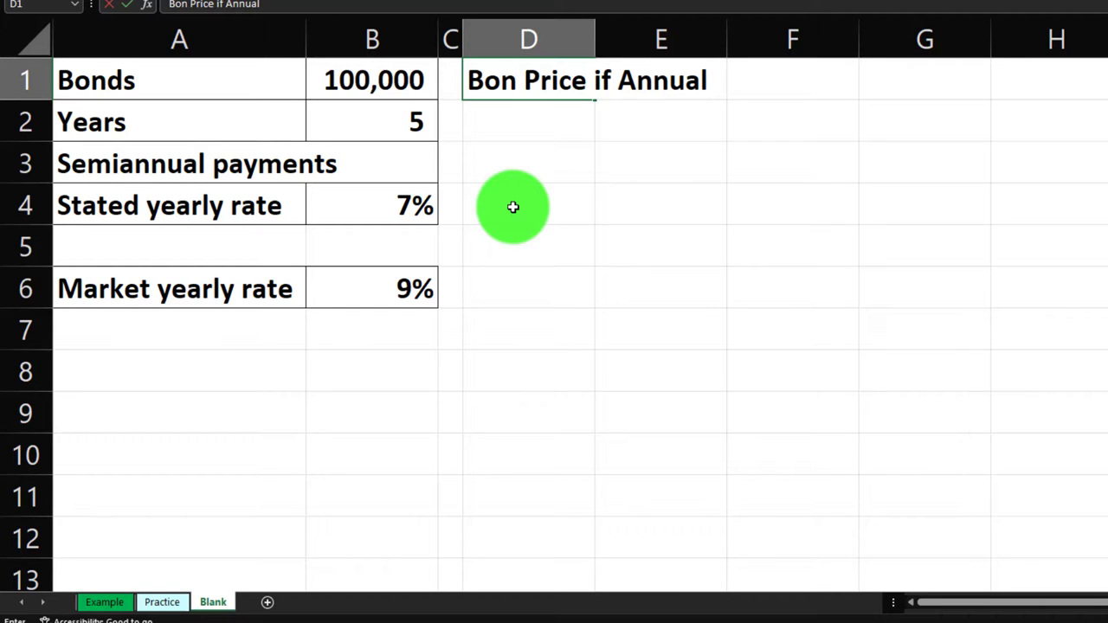
key(Return)
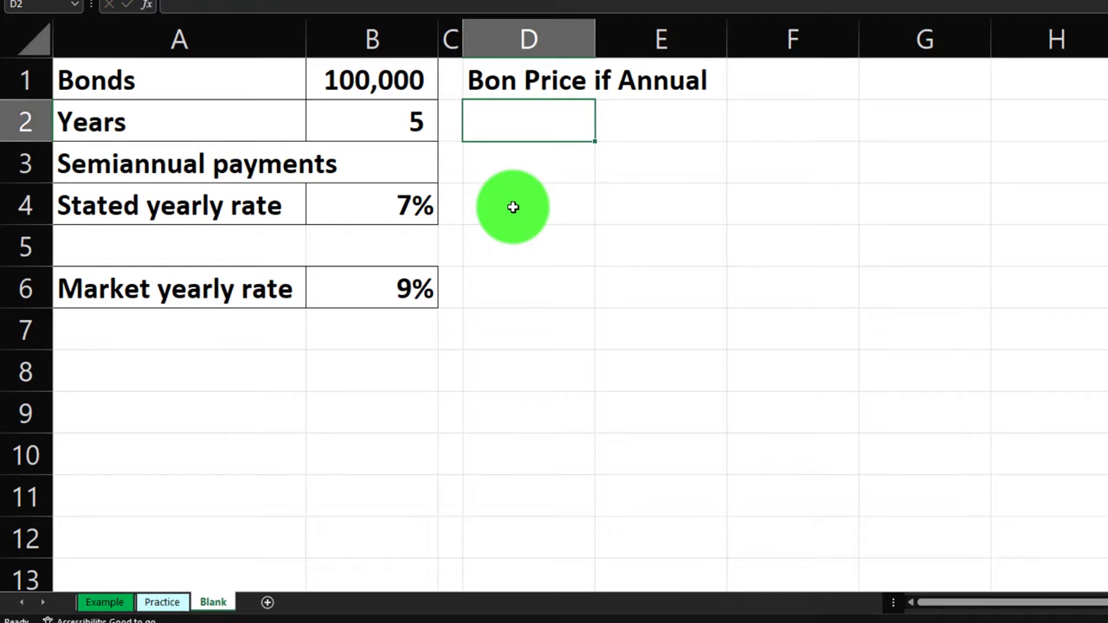
click(171, 164)
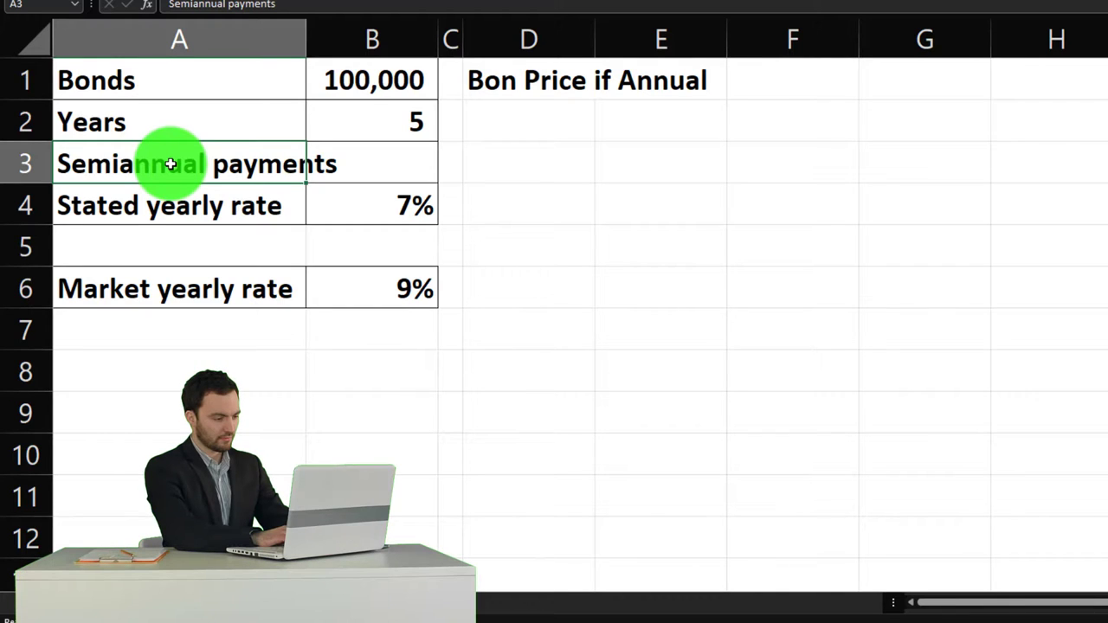
key(Up)
key(Right)
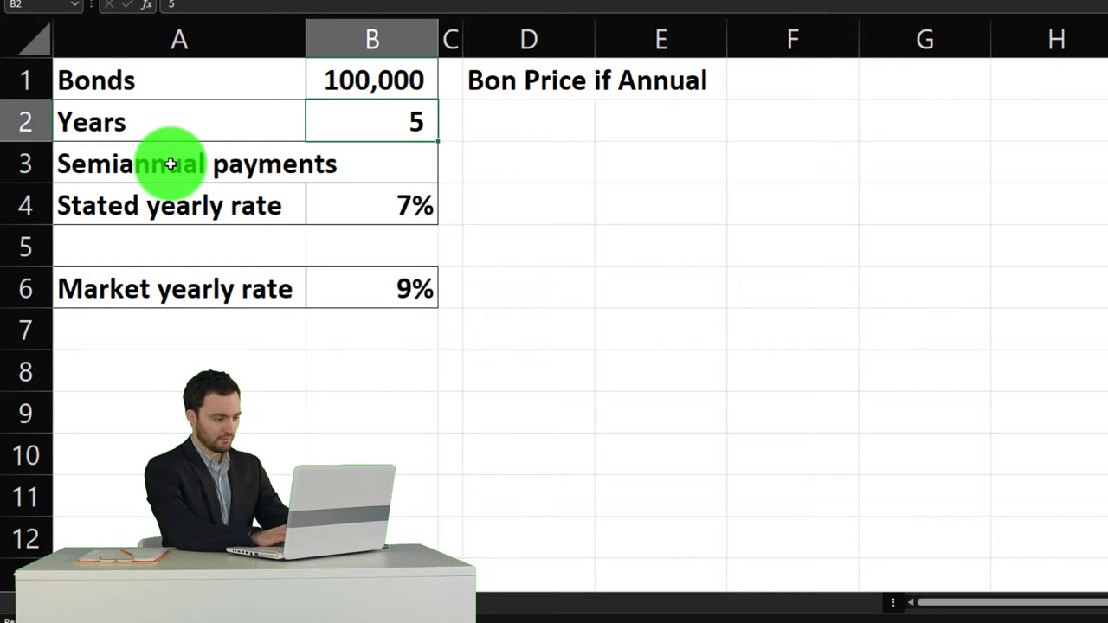
key(Up)
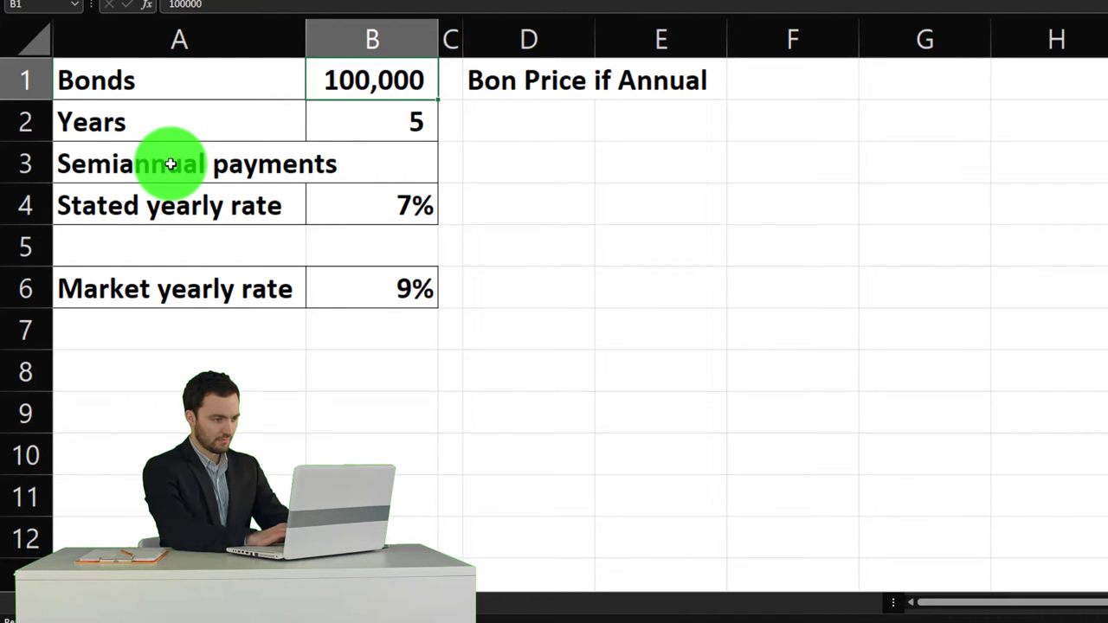
Correct the D1 heading to 'Bond Price if Annual' and widen column D to fit it.
double_click(517, 80)
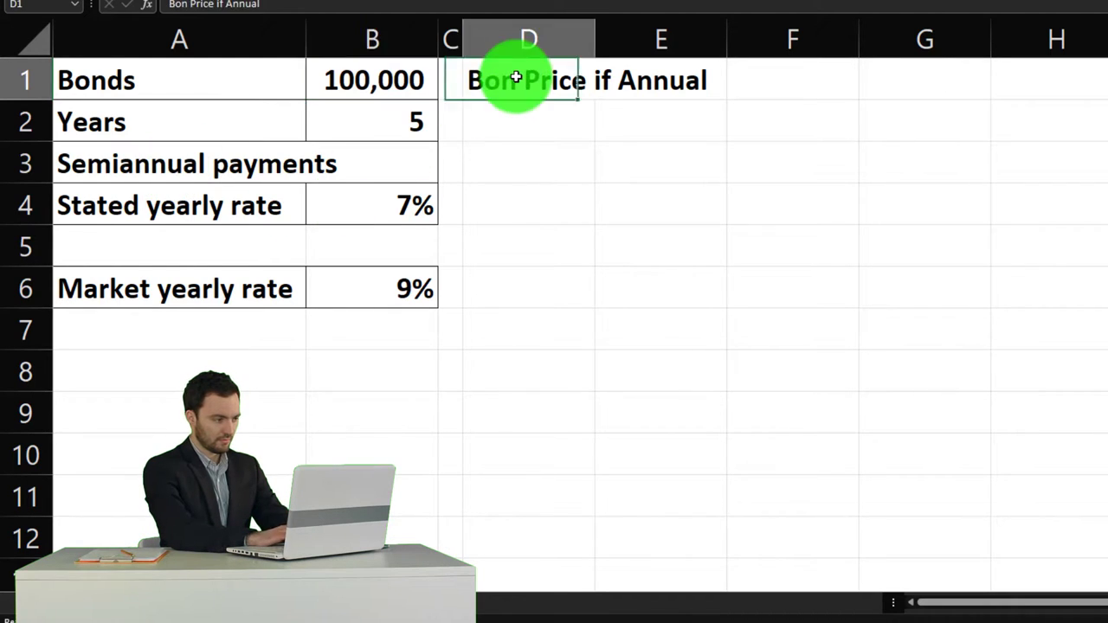
text(d)
key(Return)
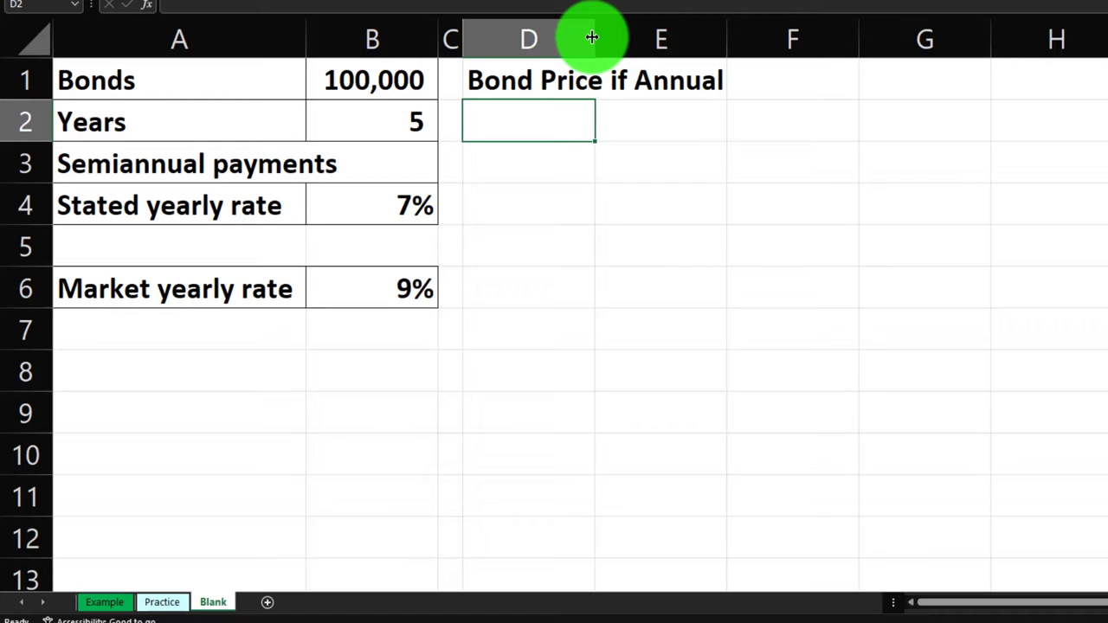
drag(592, 38, 690, 34)
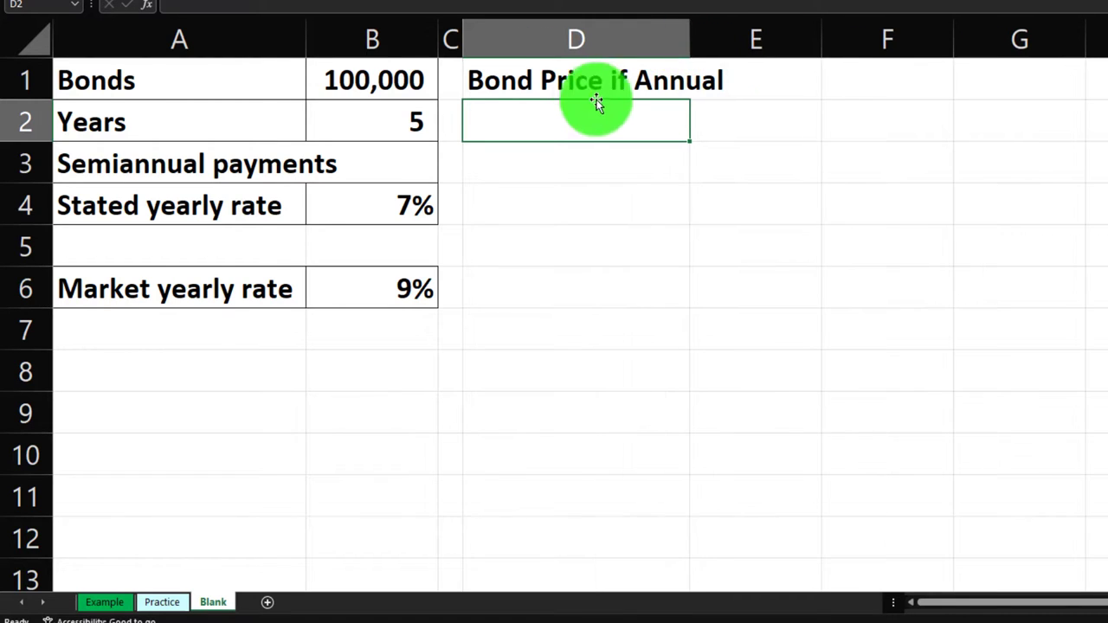
Format D1:E1 as a black band with white heading text.
drag(574, 86, 705, 81)
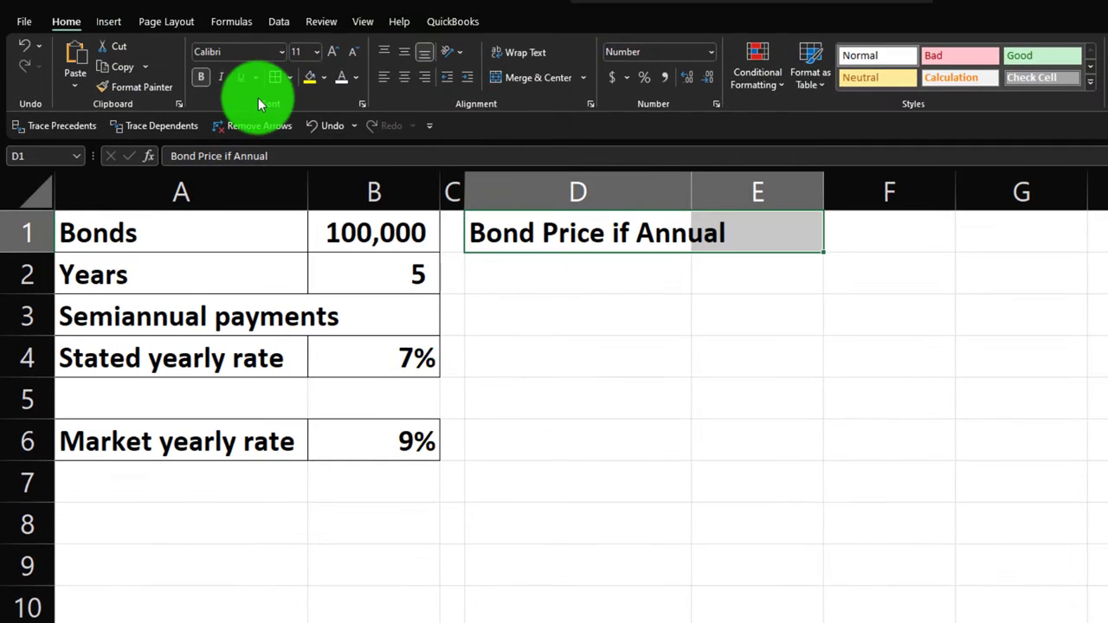
click(322, 77)
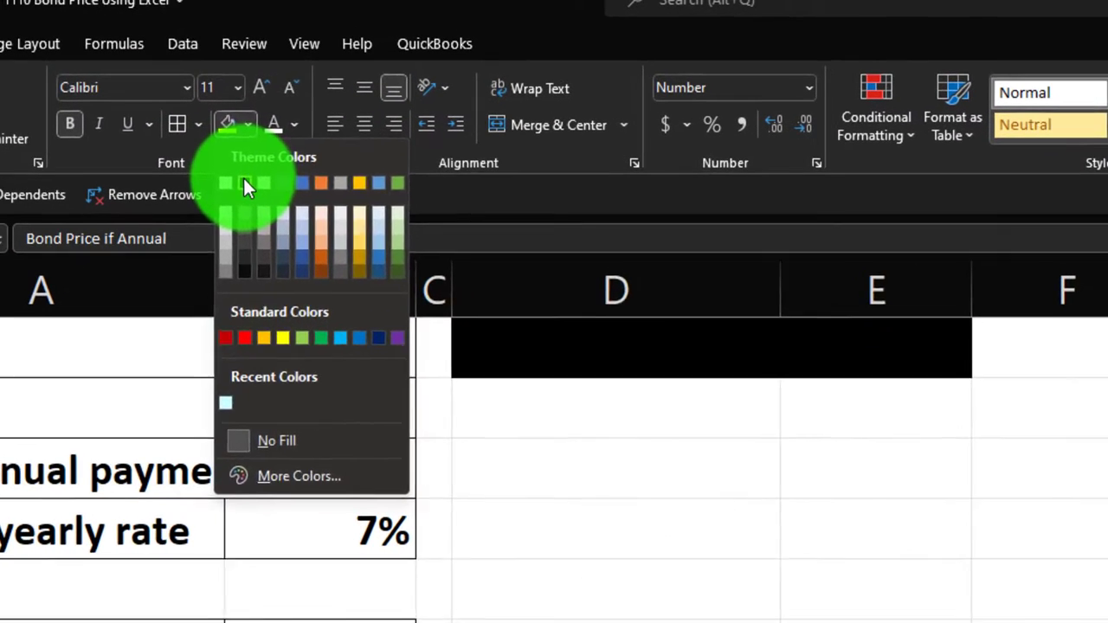
click(301, 138)
click(321, 90)
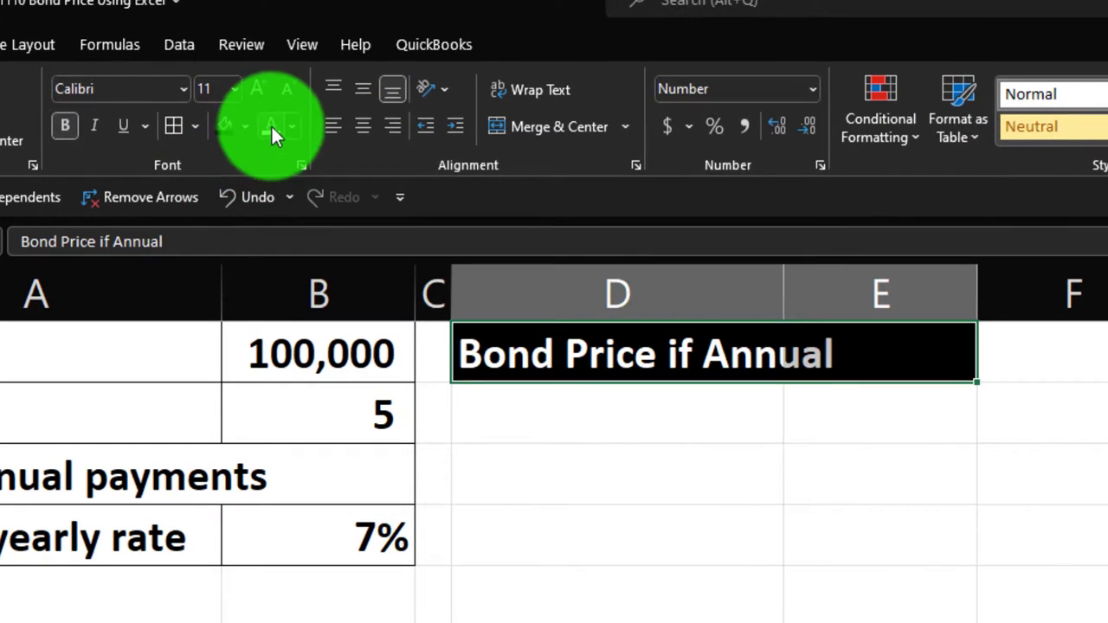
click(534, 412)
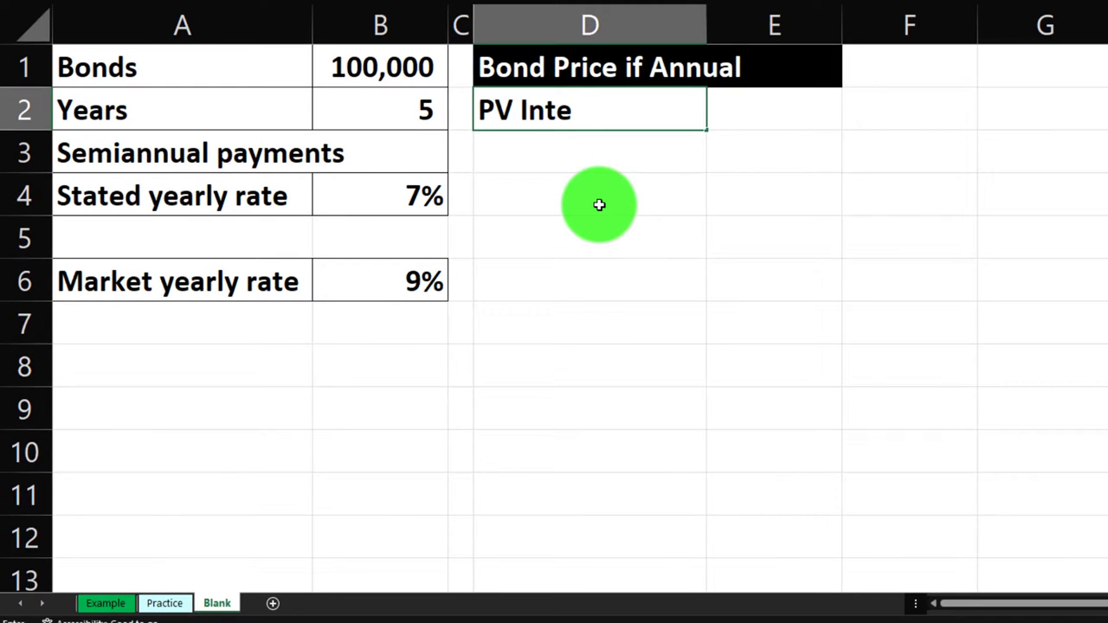
Enter the label 'PV Interest' in D2 and start the formula in E2.
text(PV Interest)
key(Tab)
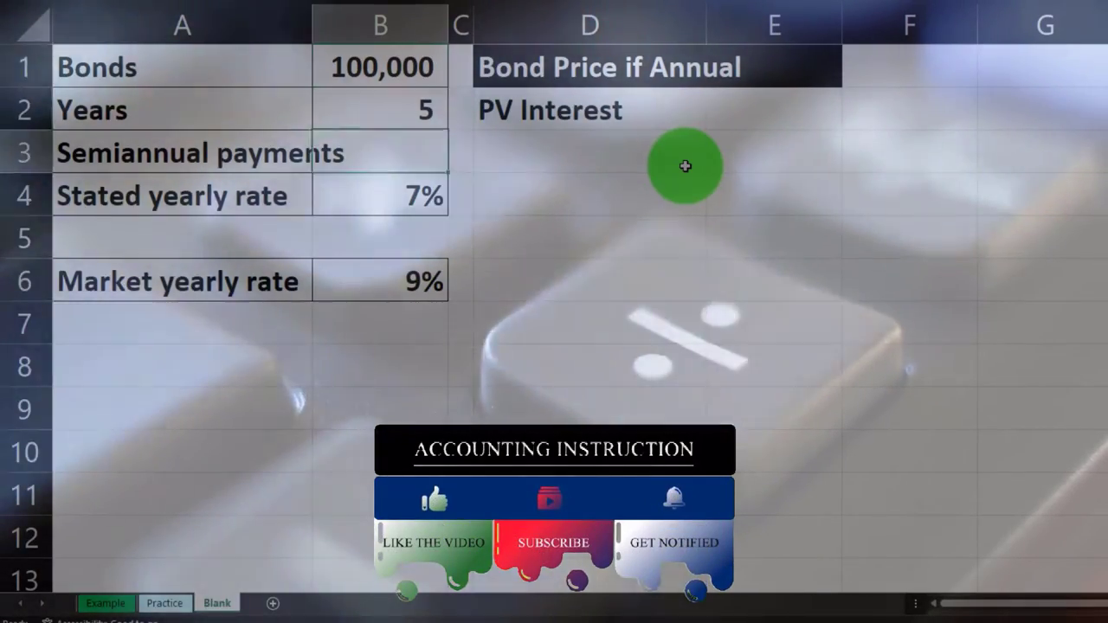
key(Down)
key(Down)
key(Down)
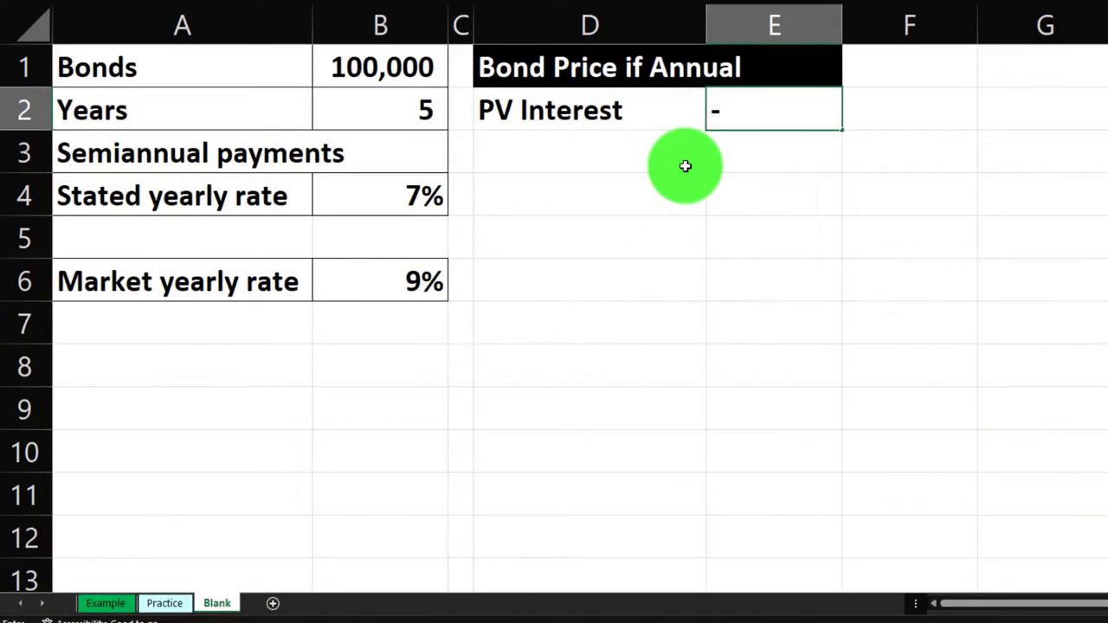
Begin E2's =-PV formula with market rate B6 and years B2 as arguments.
text(v()
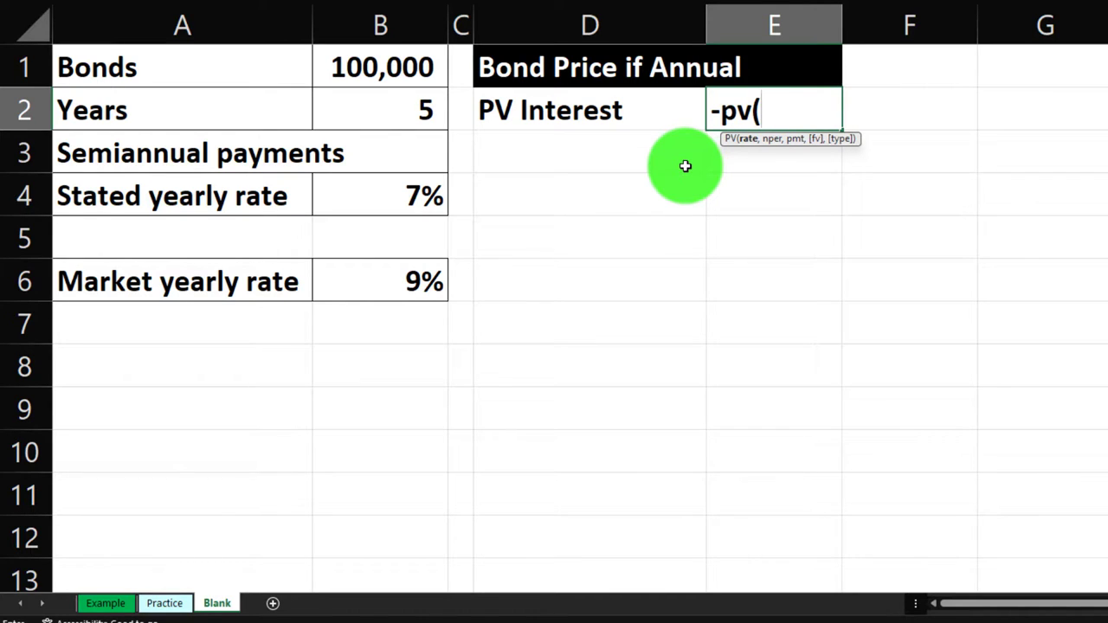
key(Left)
key(Left)
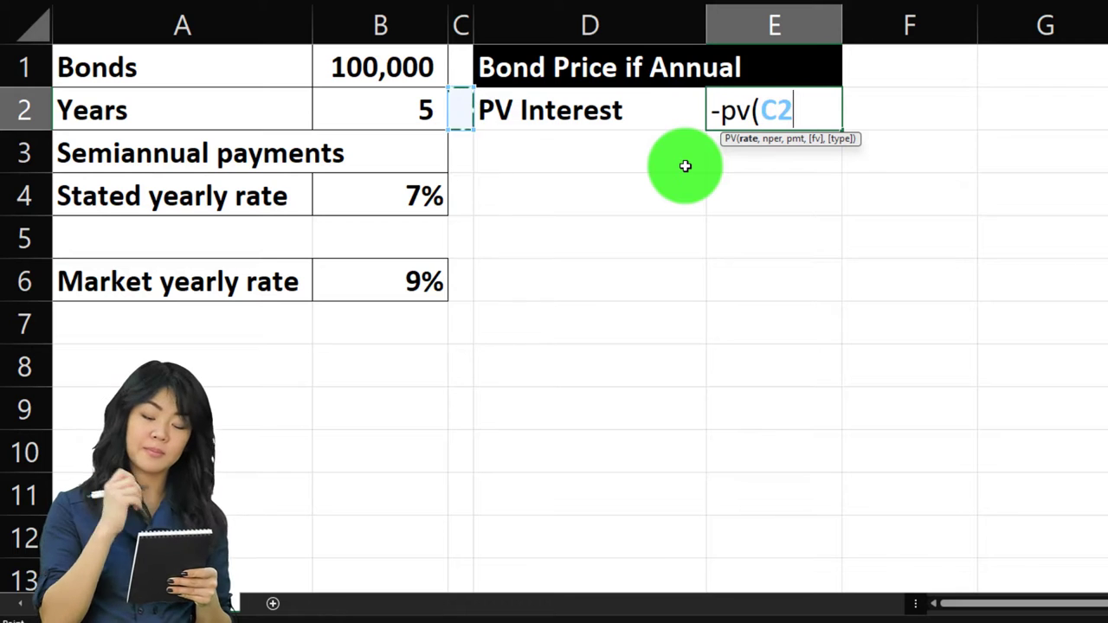
key(Left)
key(Down)
key(Down)
key(Down)
key(Down)
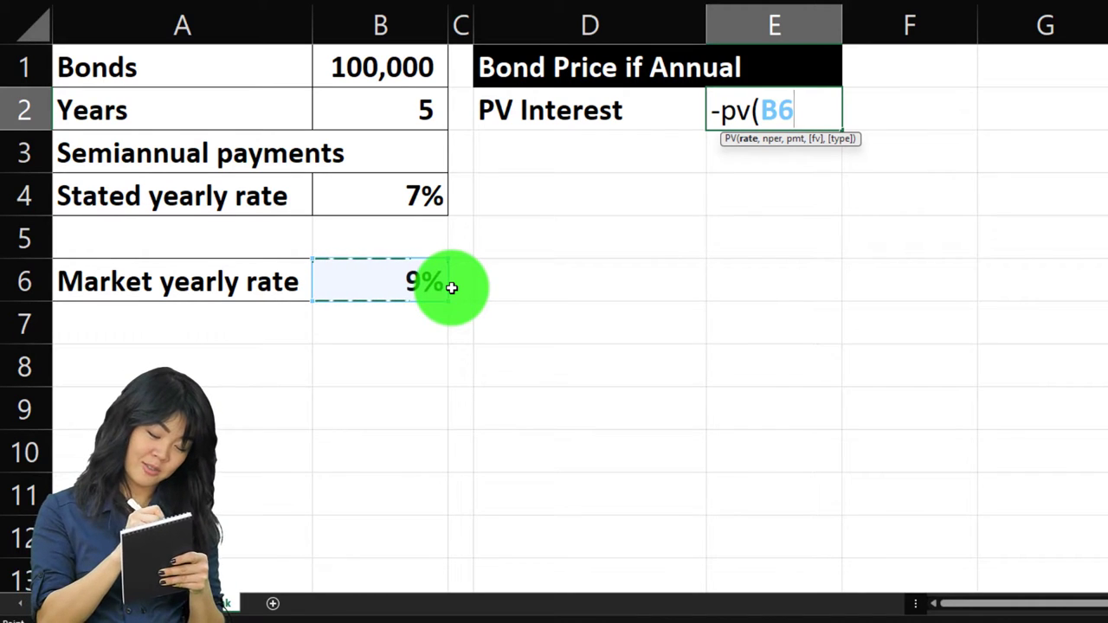
text(,)
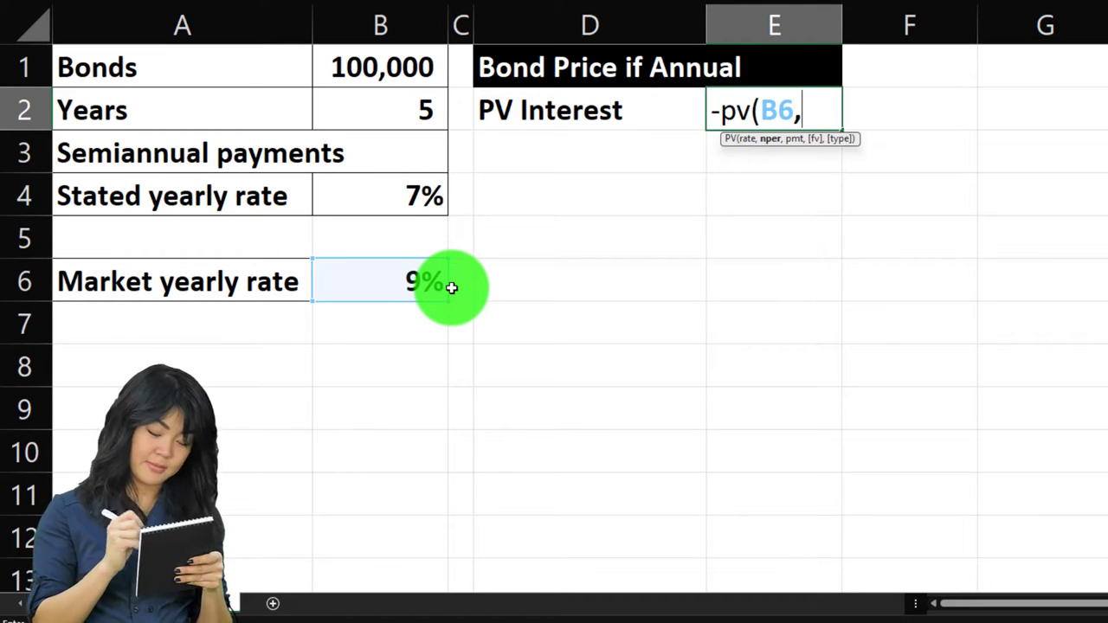
key(Down)
key(Left)
key(Left)
key(Left)
key(Up)
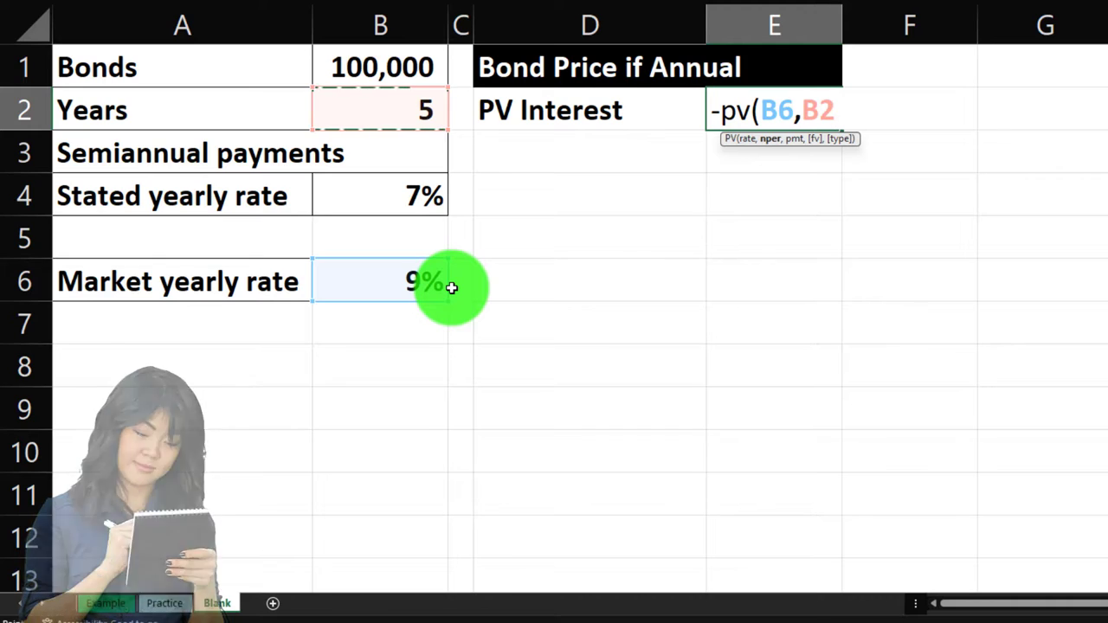
Finish it with payment B1*B4 so E2 shows PV of interest 27,228.
text(,)
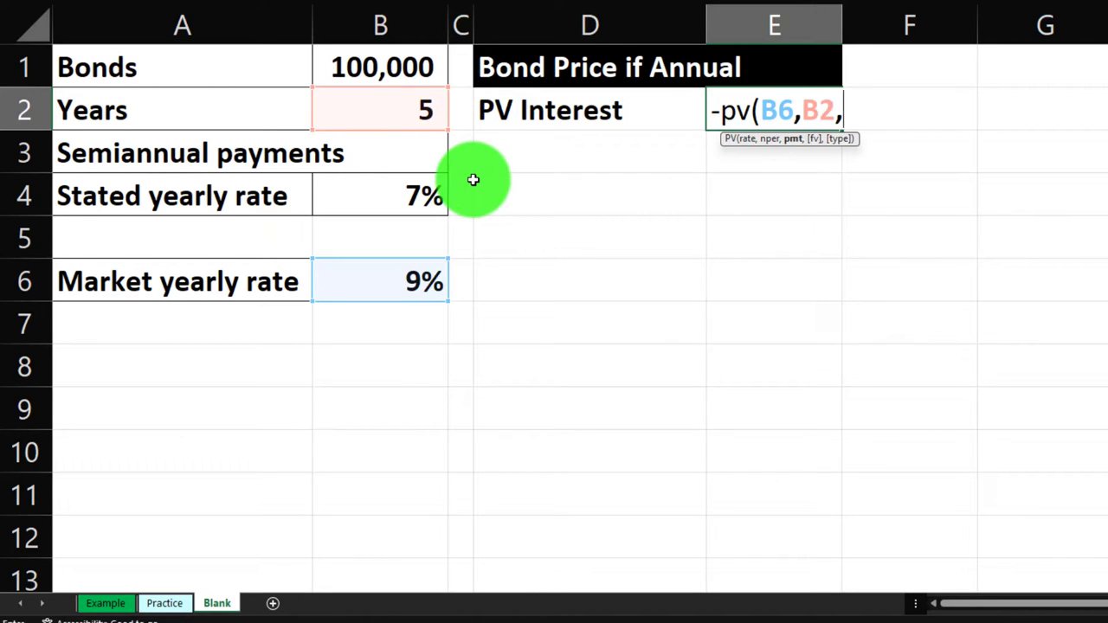
key(Left)
key(Left)
key(Left)
key(Up)
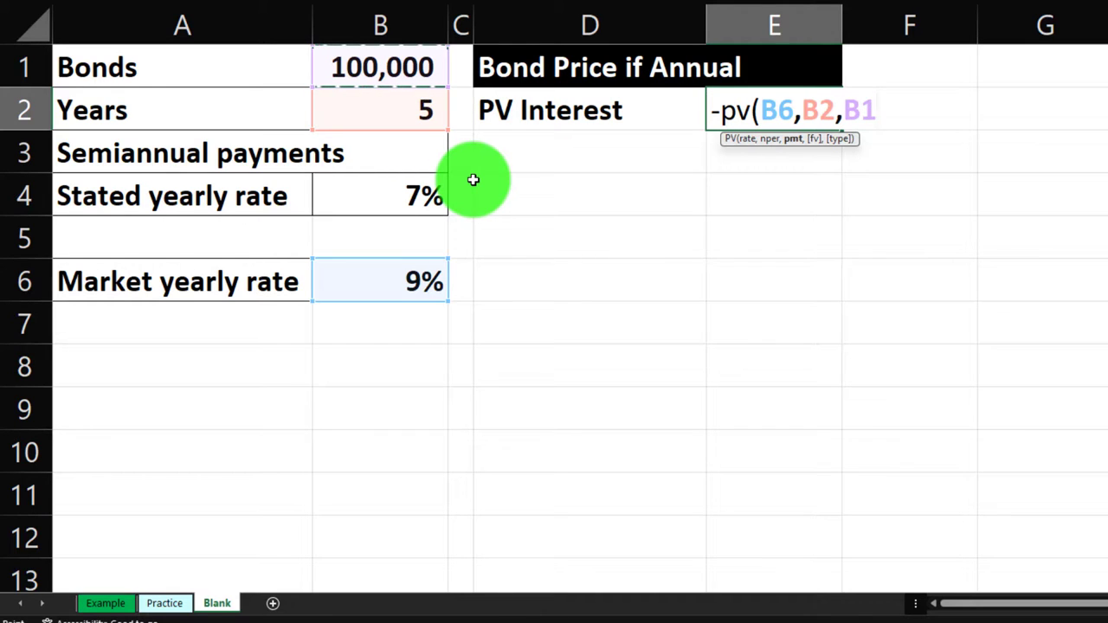
text(*)
key(Down)
key(Left)
key(Left)
key(Left)
key(Down)
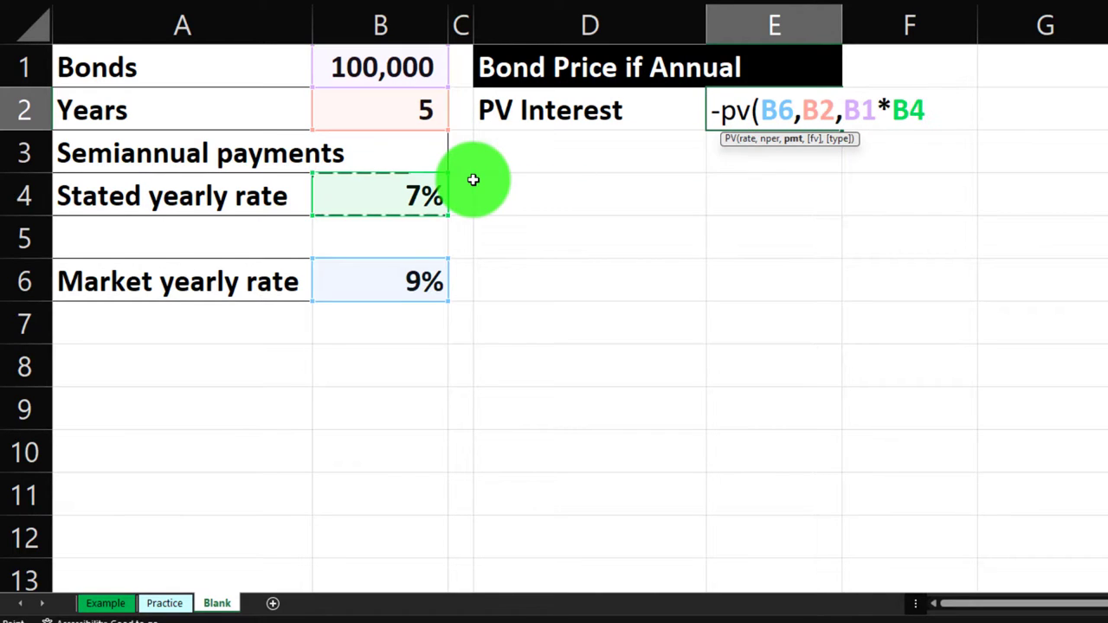
key(Return)
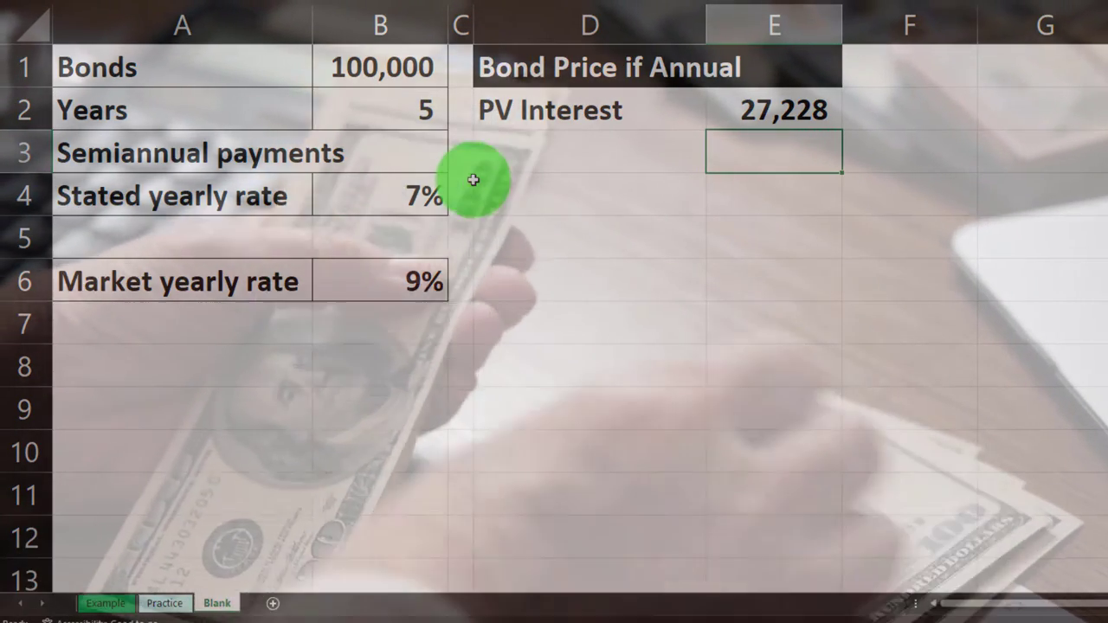
key(Left)
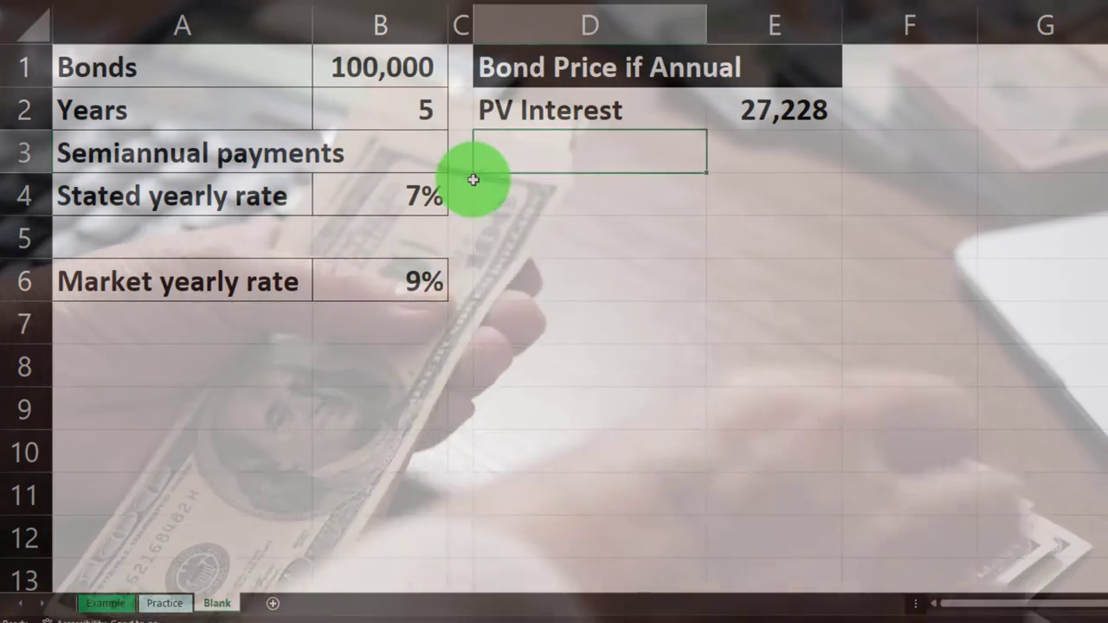
Label D3 'PV Face Amount', fixing the misspelling.
text(PV )
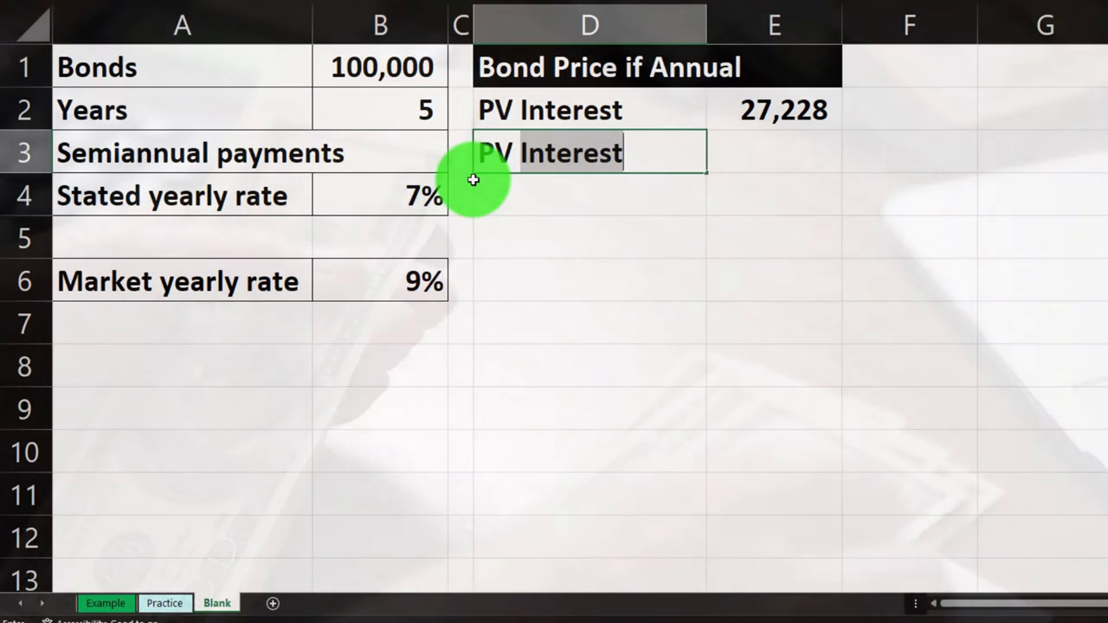
text(InterestFace A)
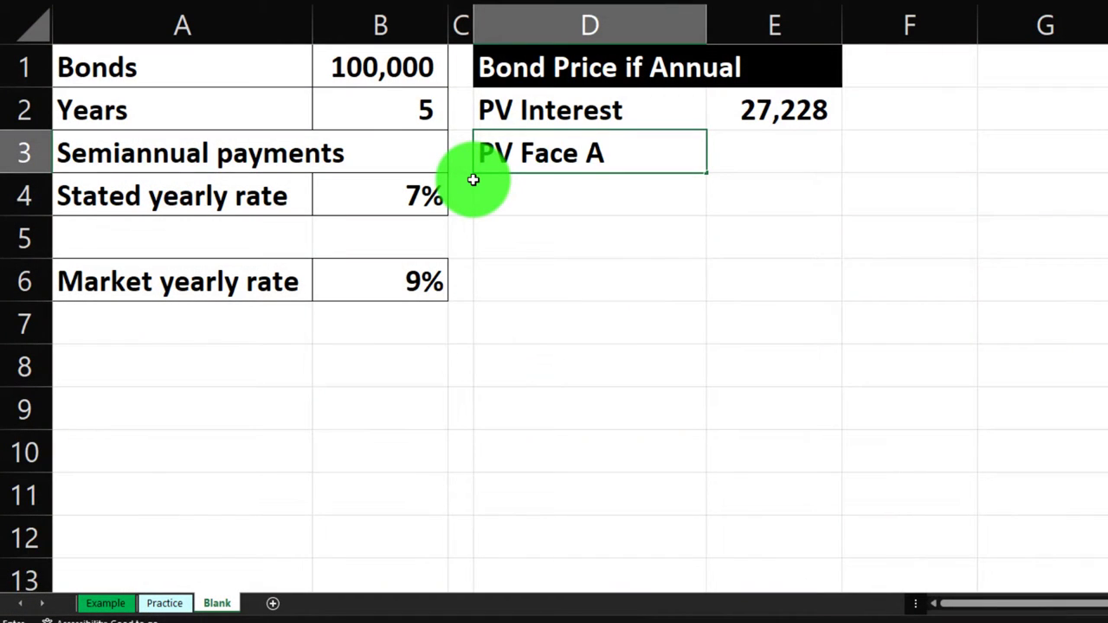
text(mount)
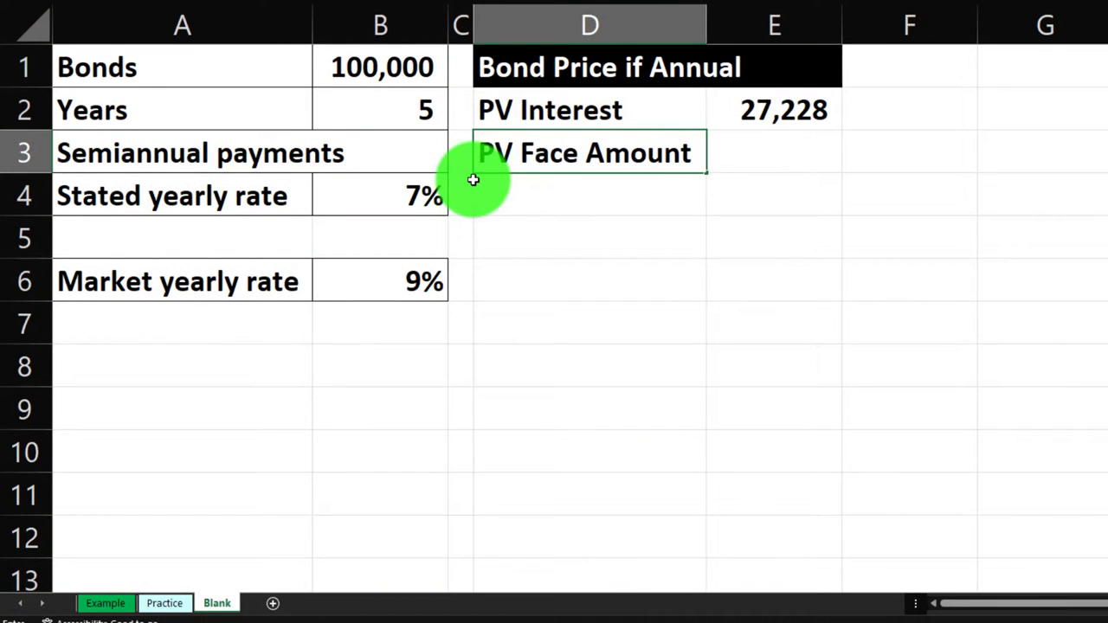
key(Tab)
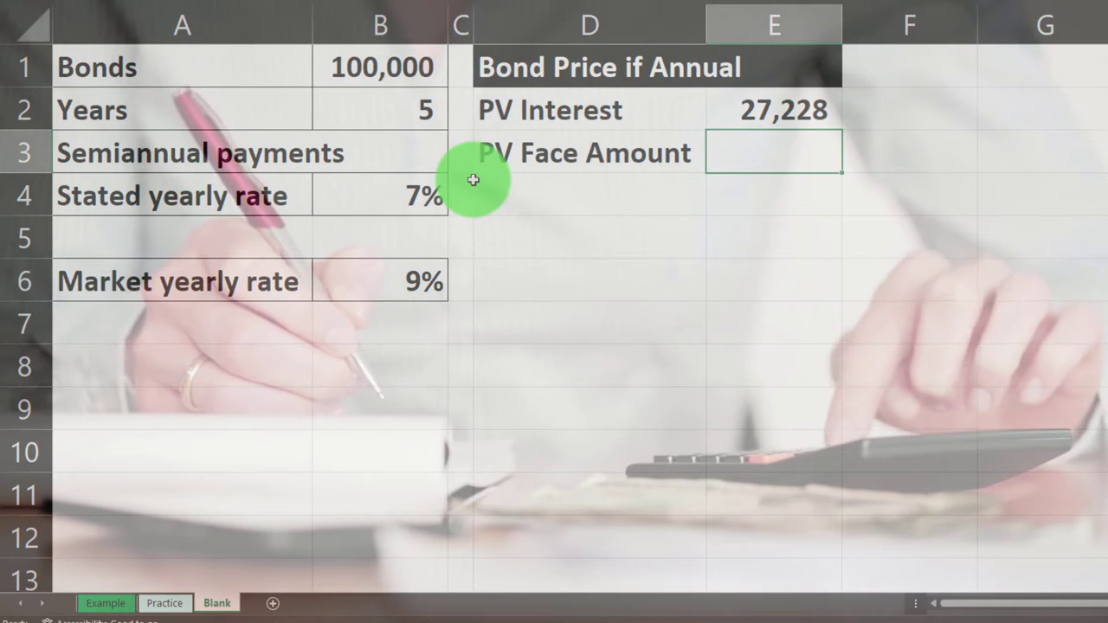
Enter =-PV(B6,B2,,B1) in E3, giving a face-amount present value of 64,993.
text(-)
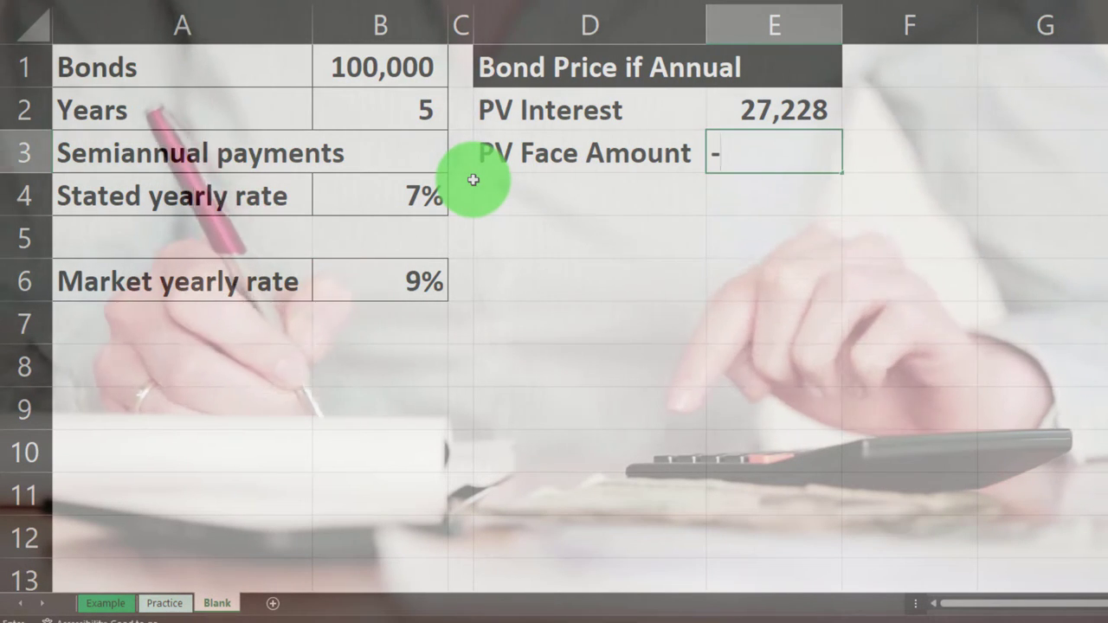
text(pv()
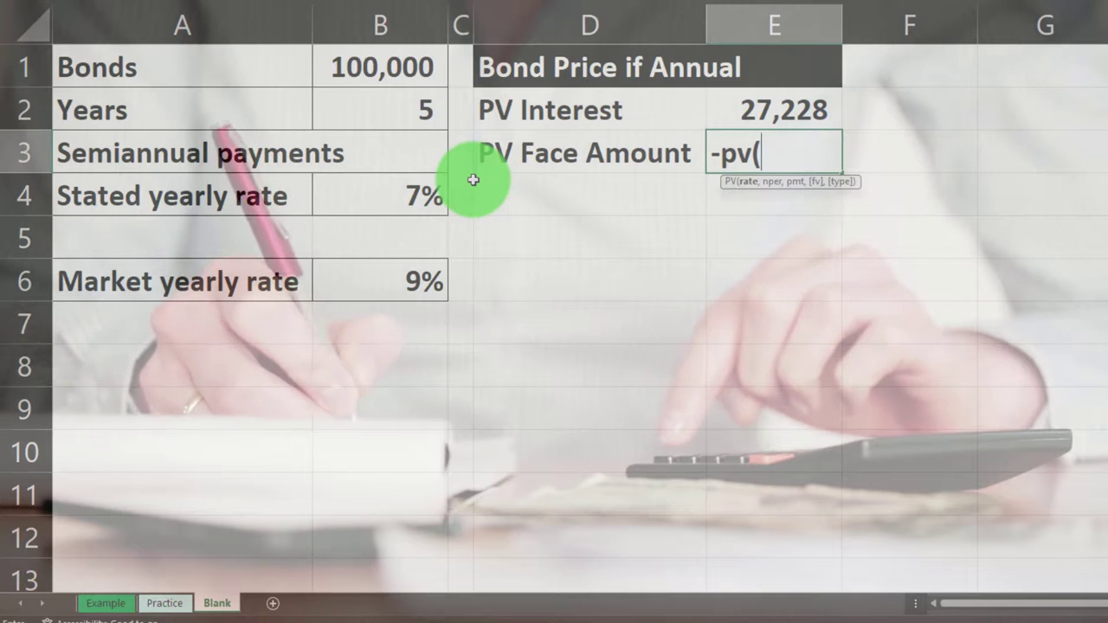
key(Left)
key(Left)
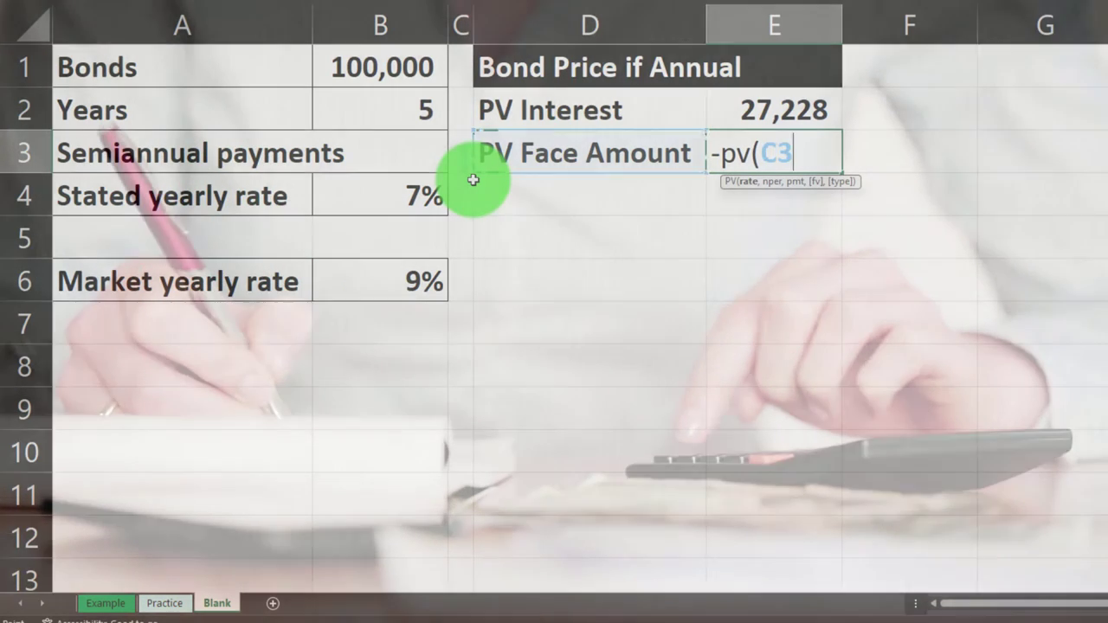
key(Left)
key(Down)
key(Down)
key(Down)
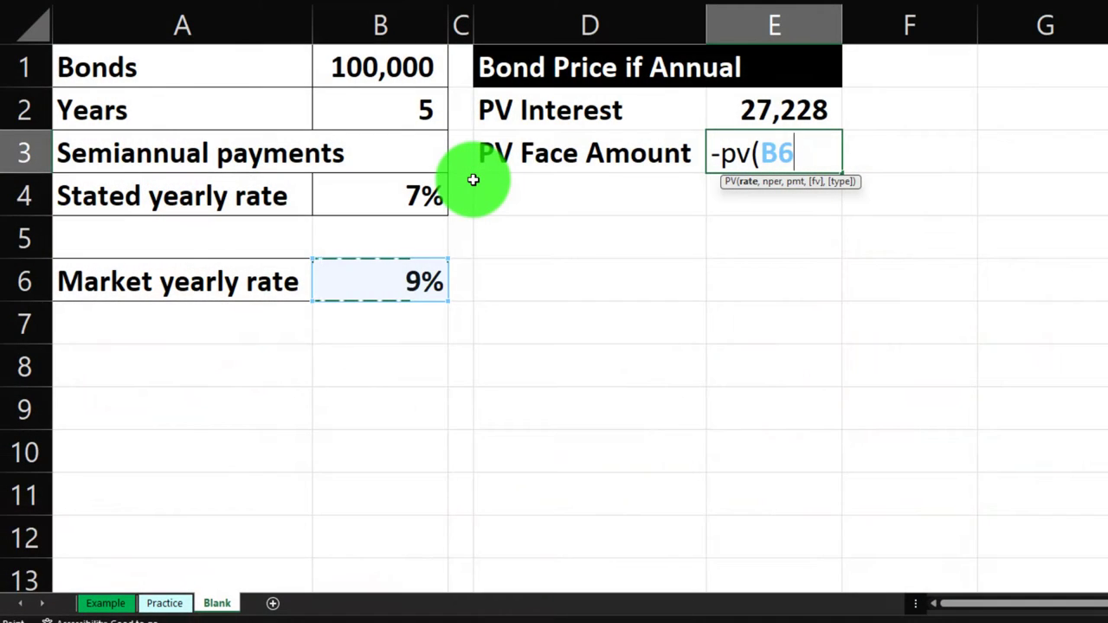
text(,)
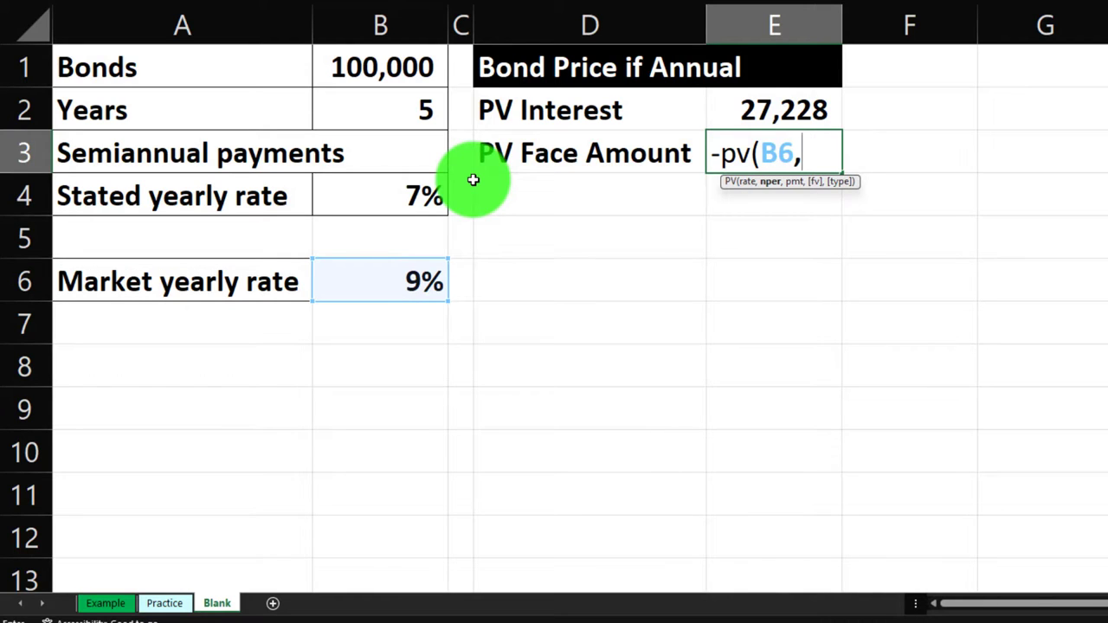
key(Left)
key(Left)
key(Left)
key(Up)
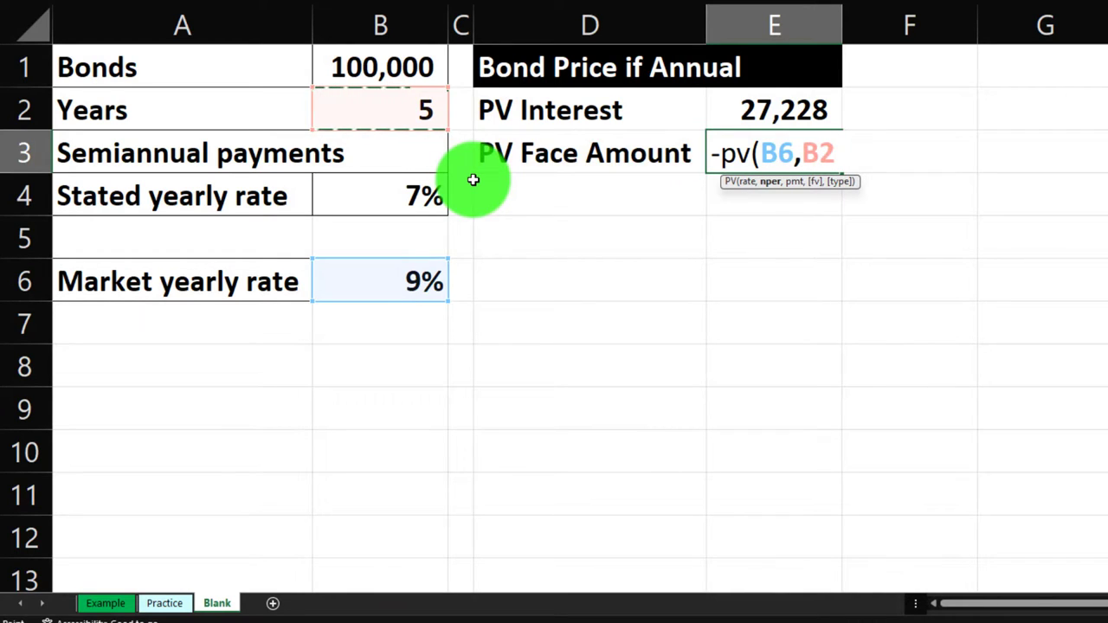
text(,)
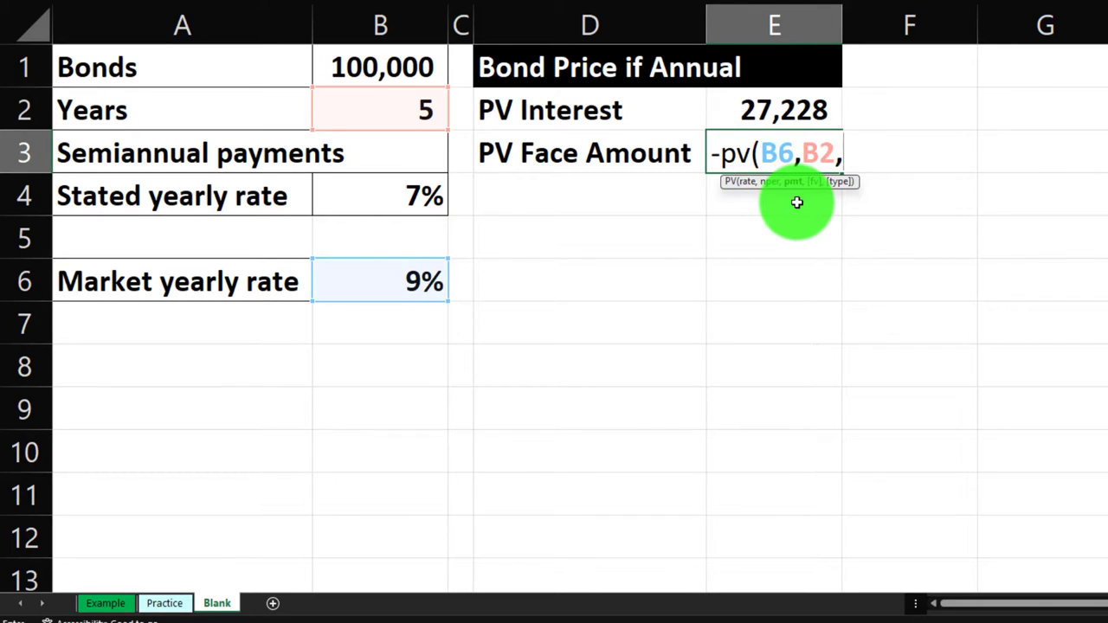
text(,)
click(400, 66)
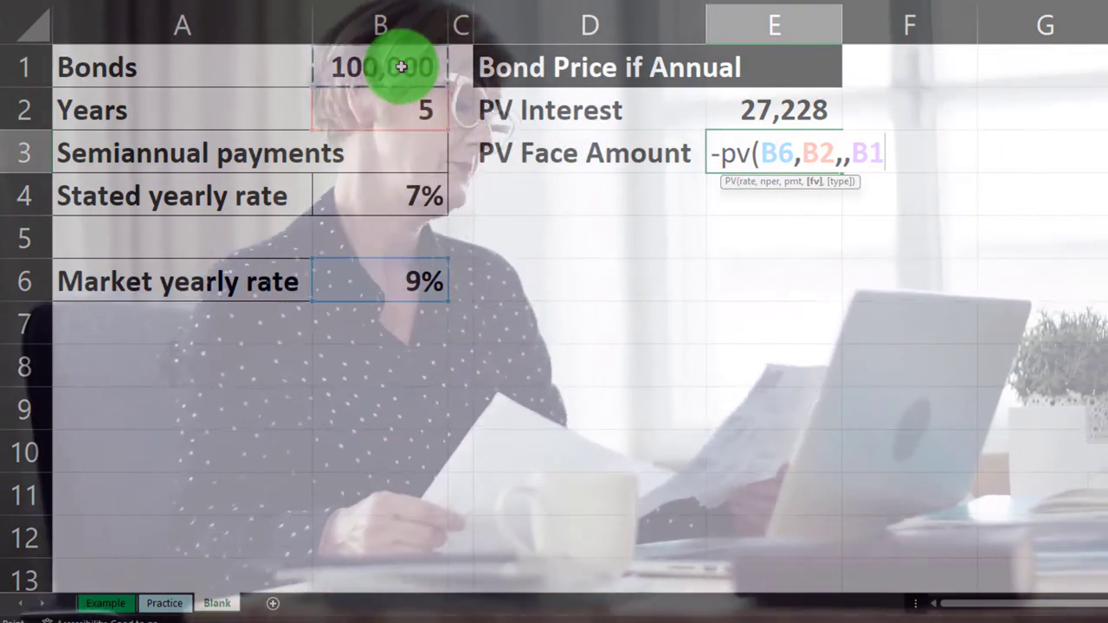
key(Return)
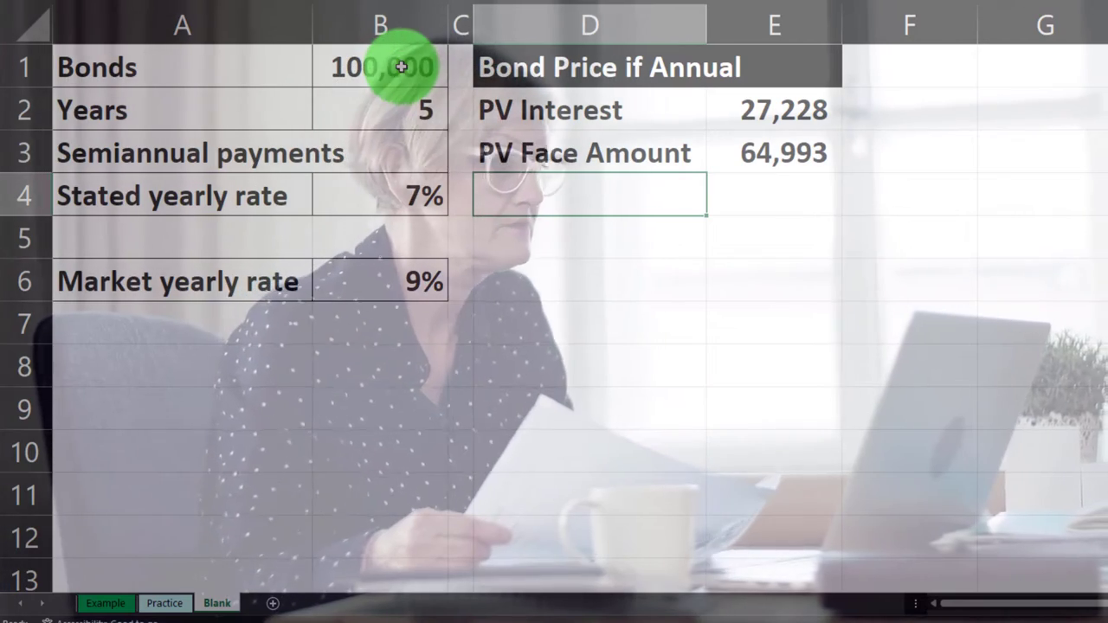
click(401, 66)
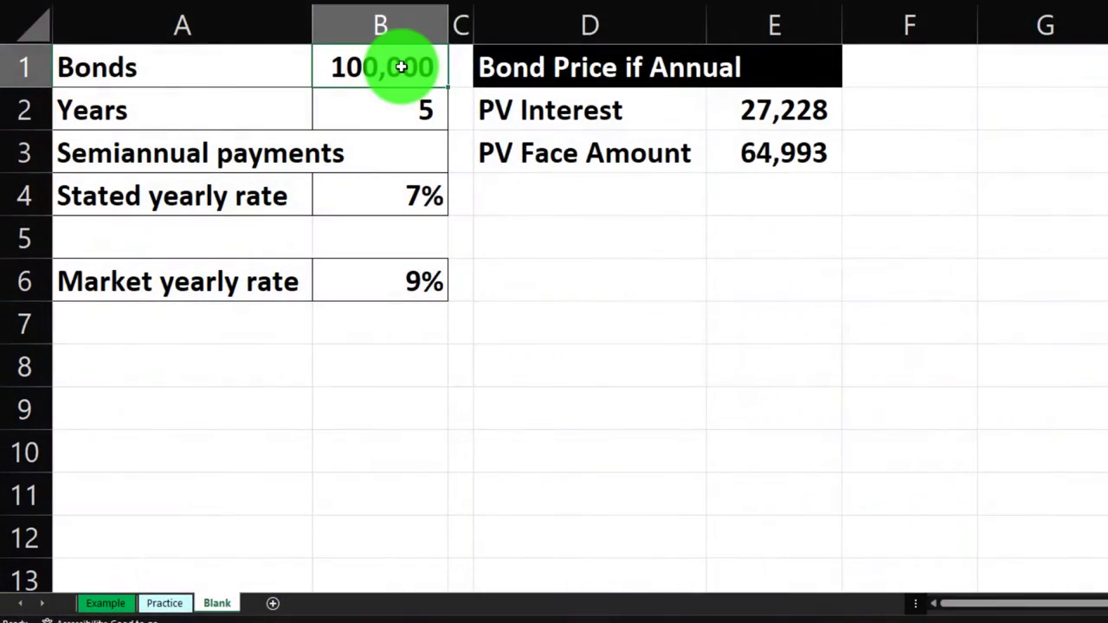
Label D4 'Bond price if annual'.
key(Down)
key(Down)
key(Down)
key(Down)
key(Down)
key(Right)
key(Right)
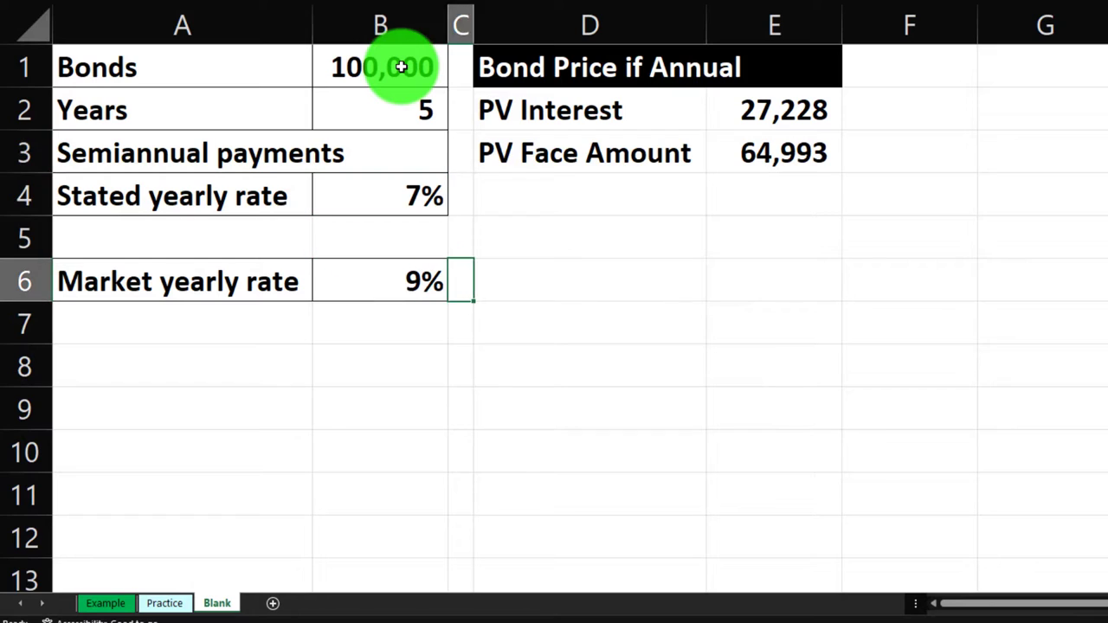
key(Up)
key(Up)
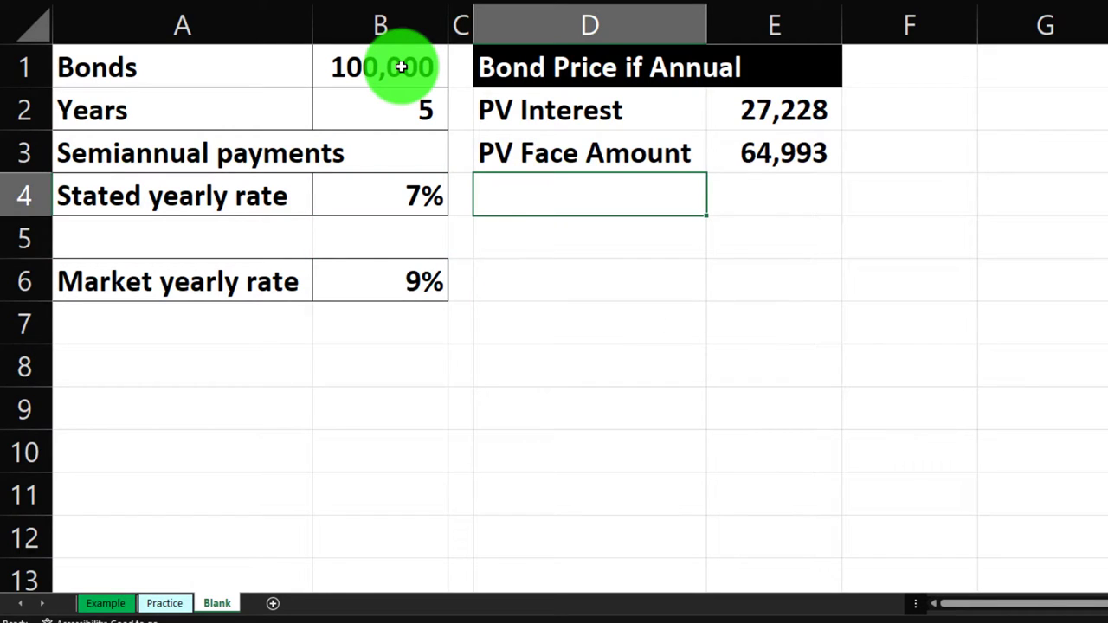
text(Bond price if)
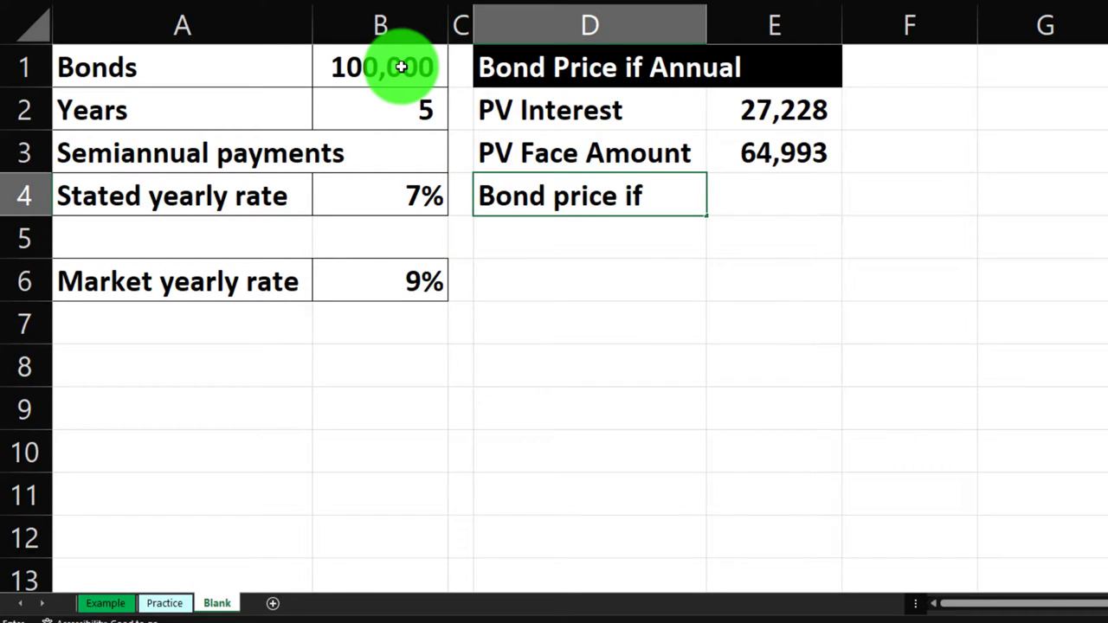
text( annual)
key(Tab)
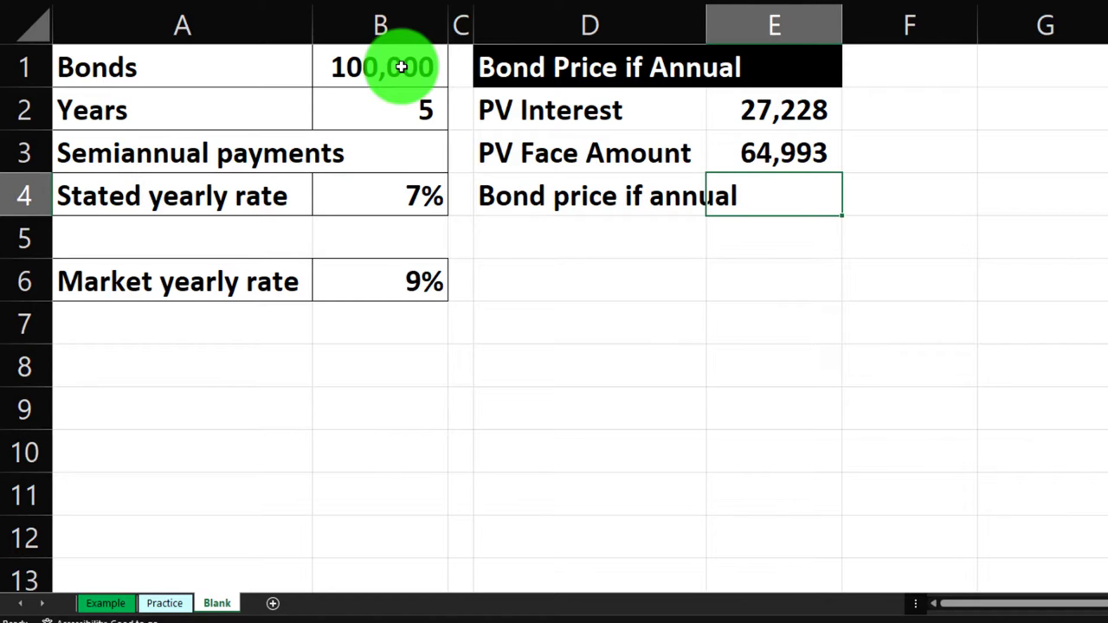
Enter =SUM(E2:E3) in E4 after clearing a circular reference, totalling 92,221.
text(=sum()
key(shift+Up)
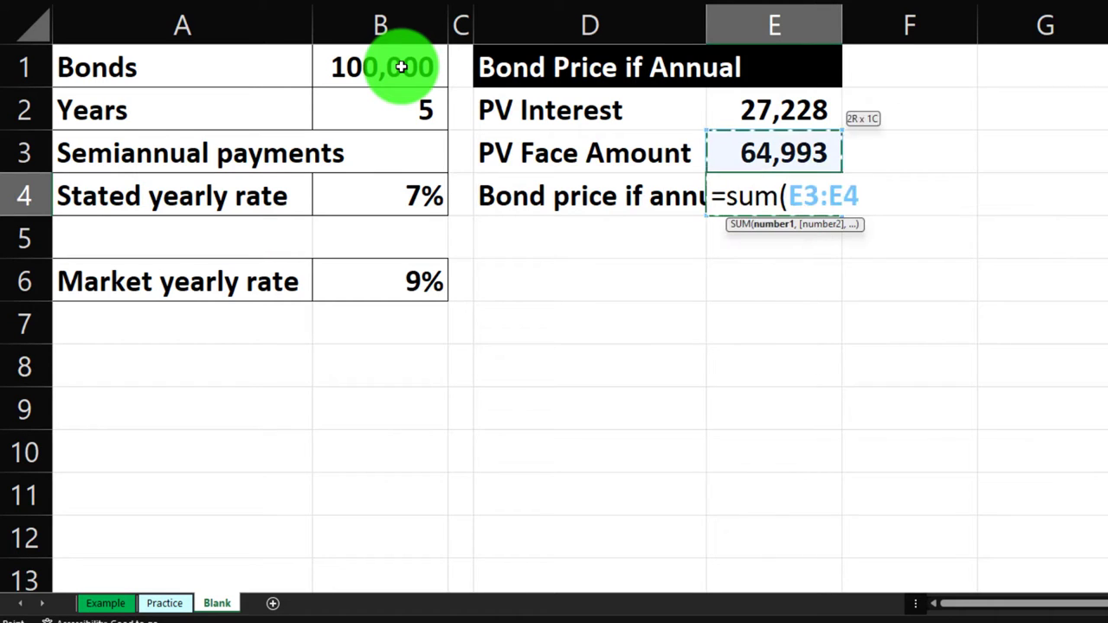
key(shift+Up)
key(Return)
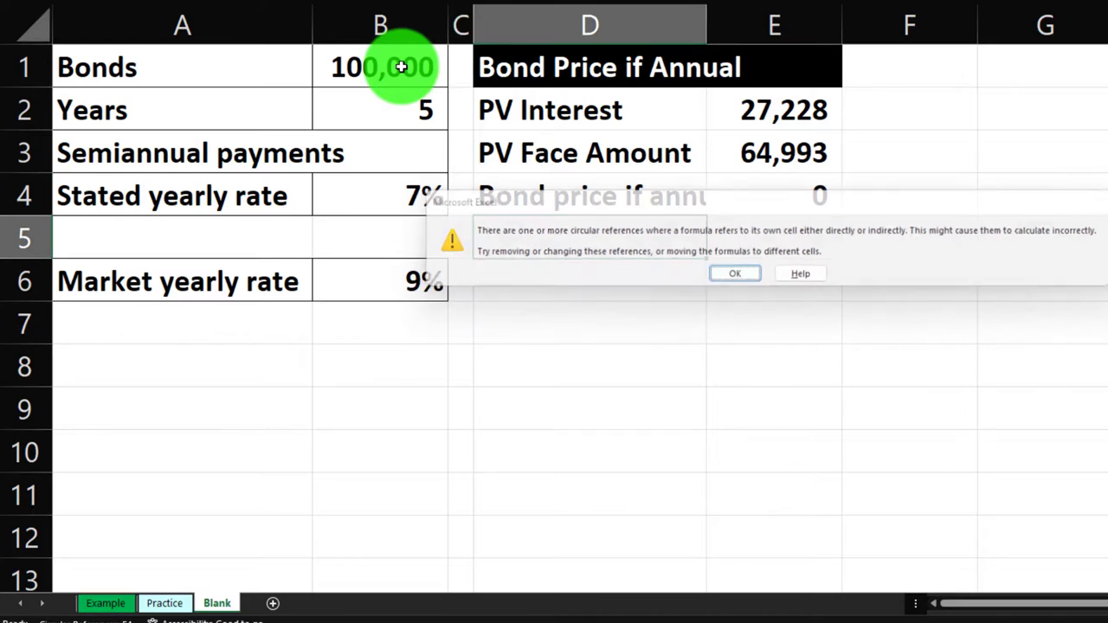
key(Return)
key(Right)
key(Up)
text(=)
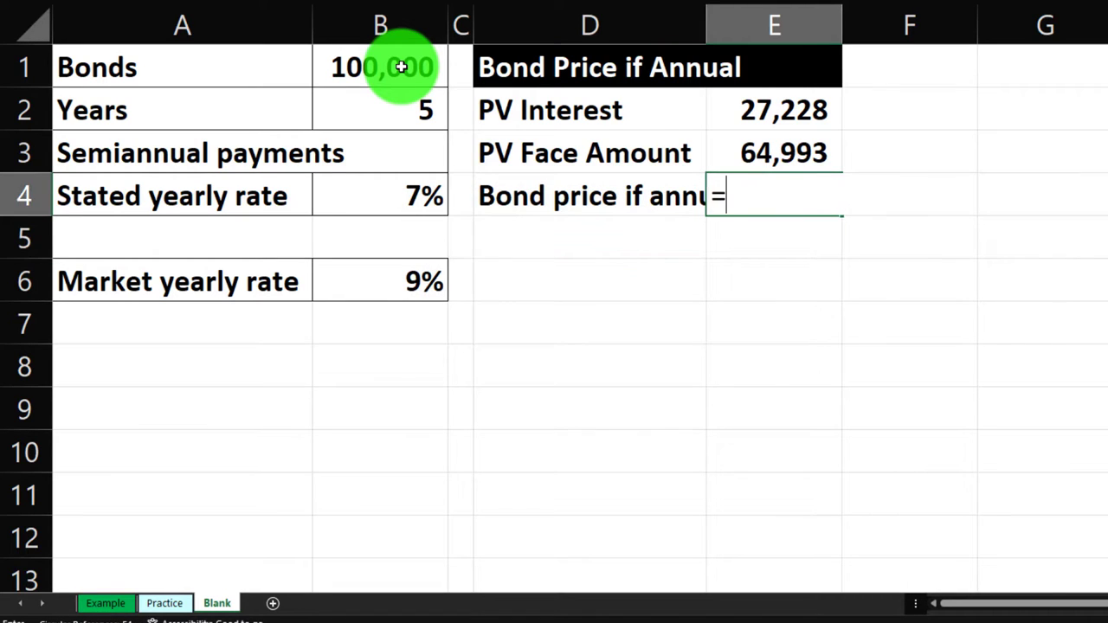
text(sum()
key(Up)
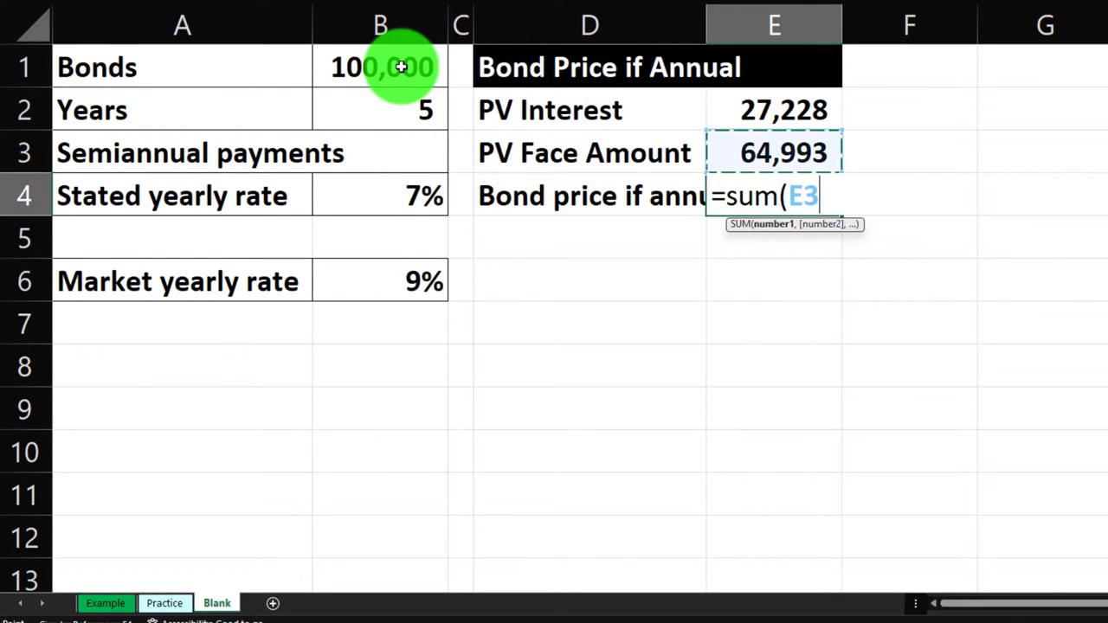
key(shift+Up)
key(Return)
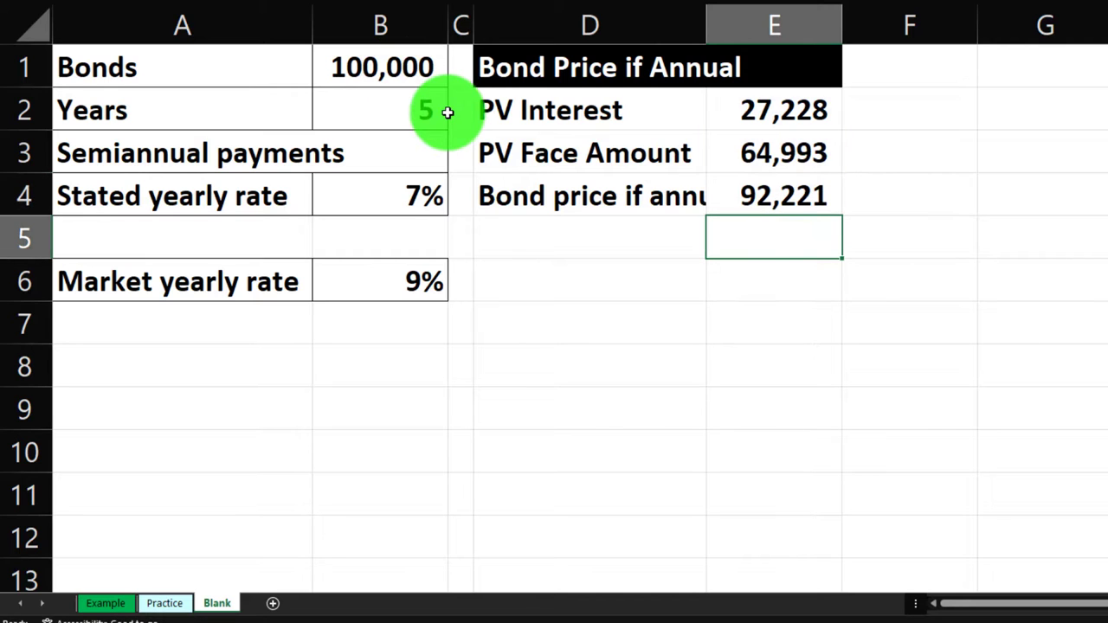
Underline the 64,993 in E3 above the total.
click(753, 149)
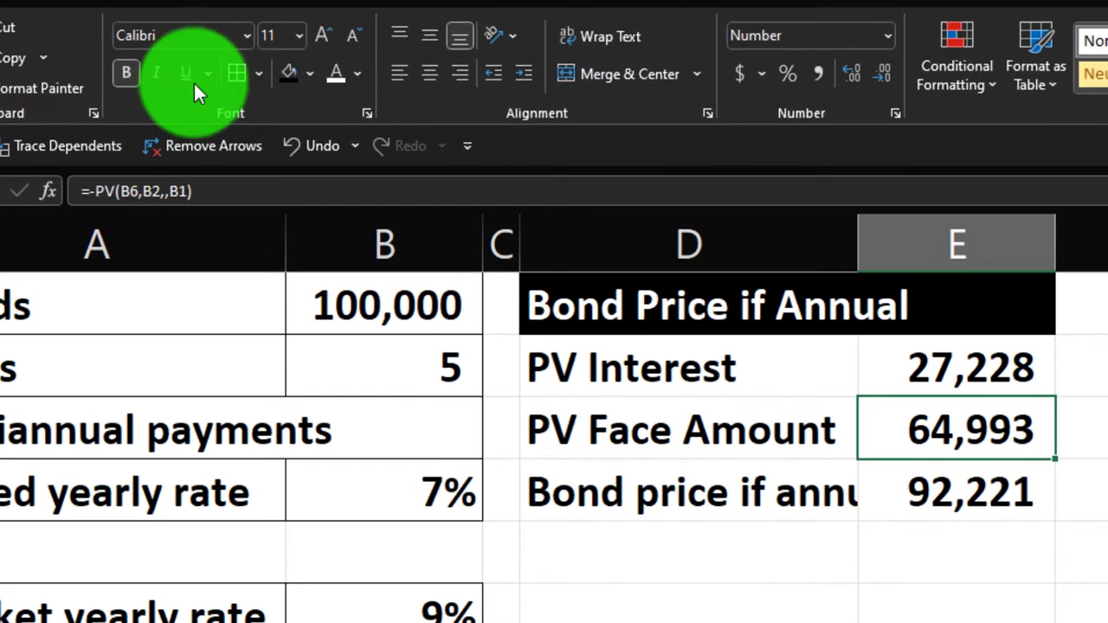
click(207, 10)
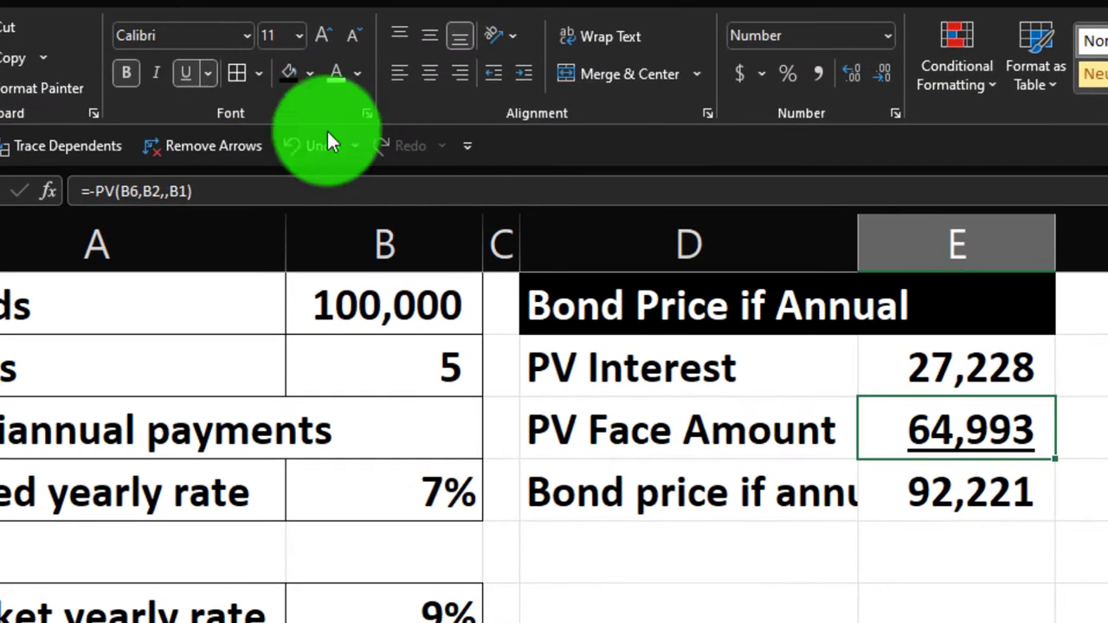
click(677, 274)
Widen column D to fit 'Bond price if annual', then review inputs B6, B1:B3 and B4.
drag(855, 237, 912, 224)
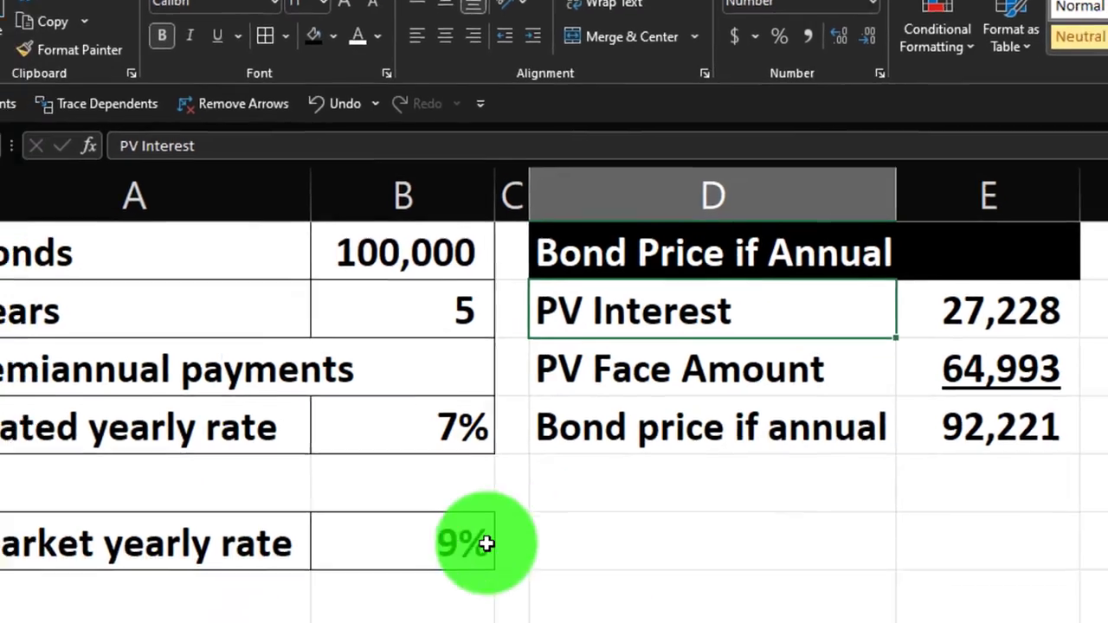
click(450, 606)
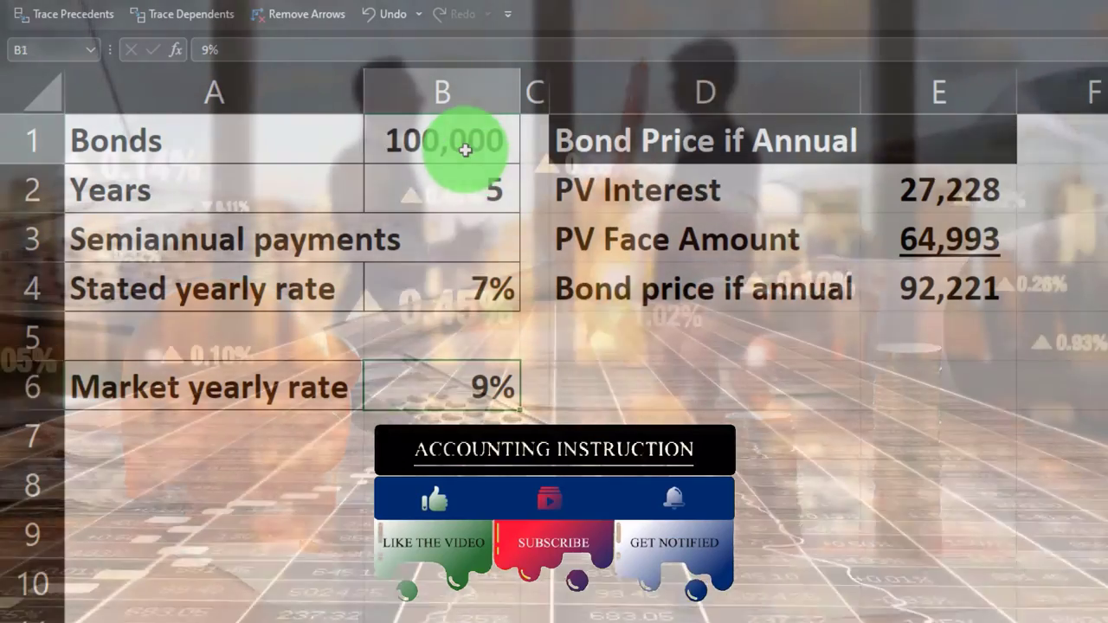
drag(458, 153, 460, 259)
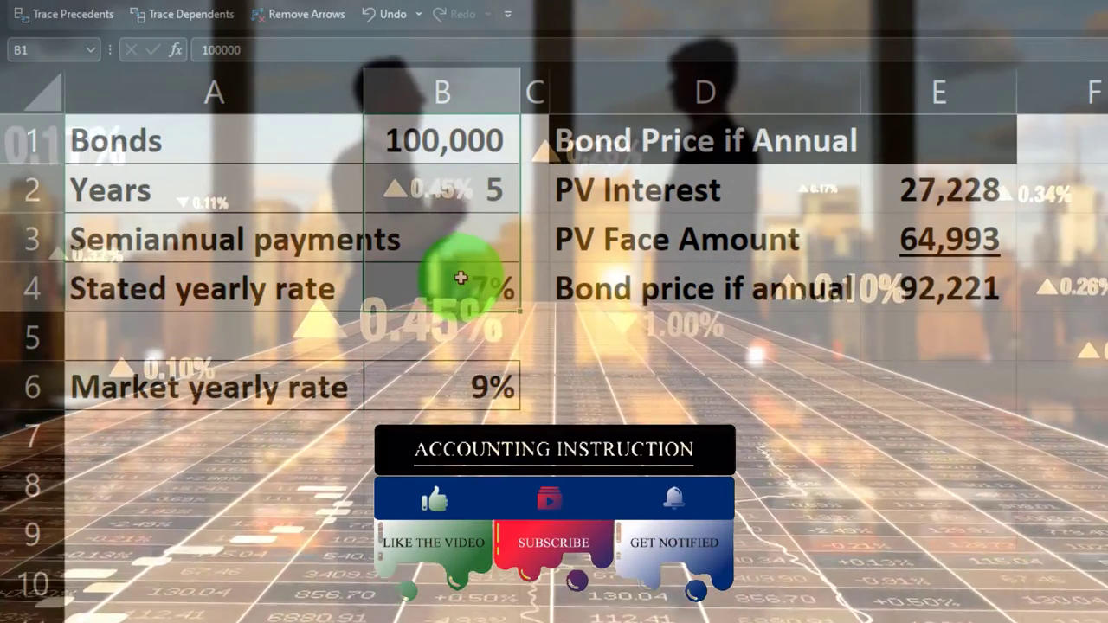
click(457, 293)
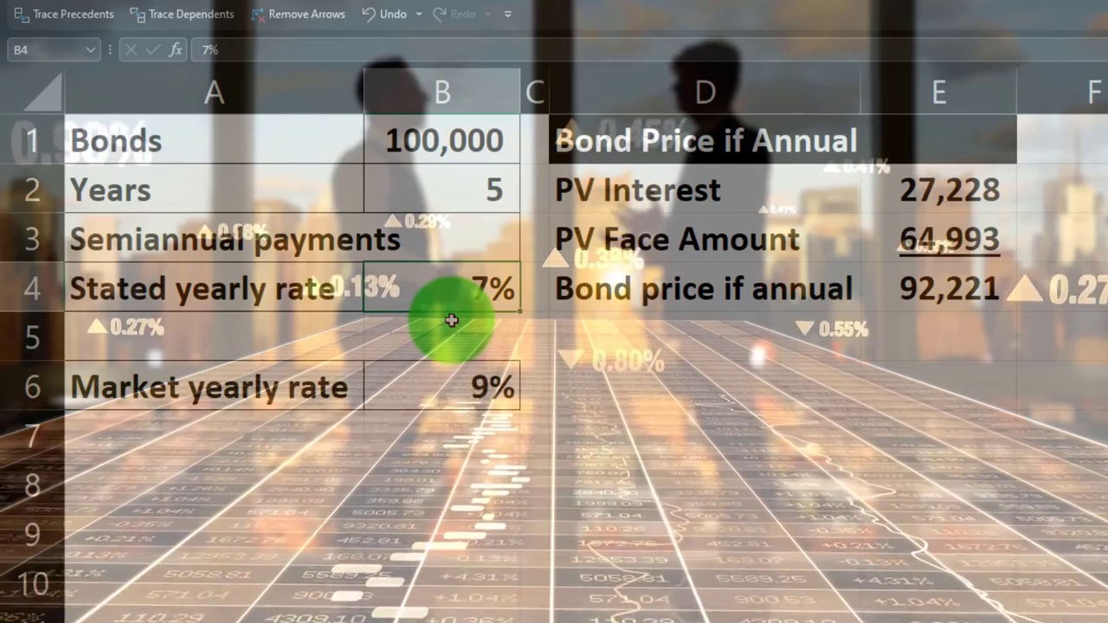
text(9)
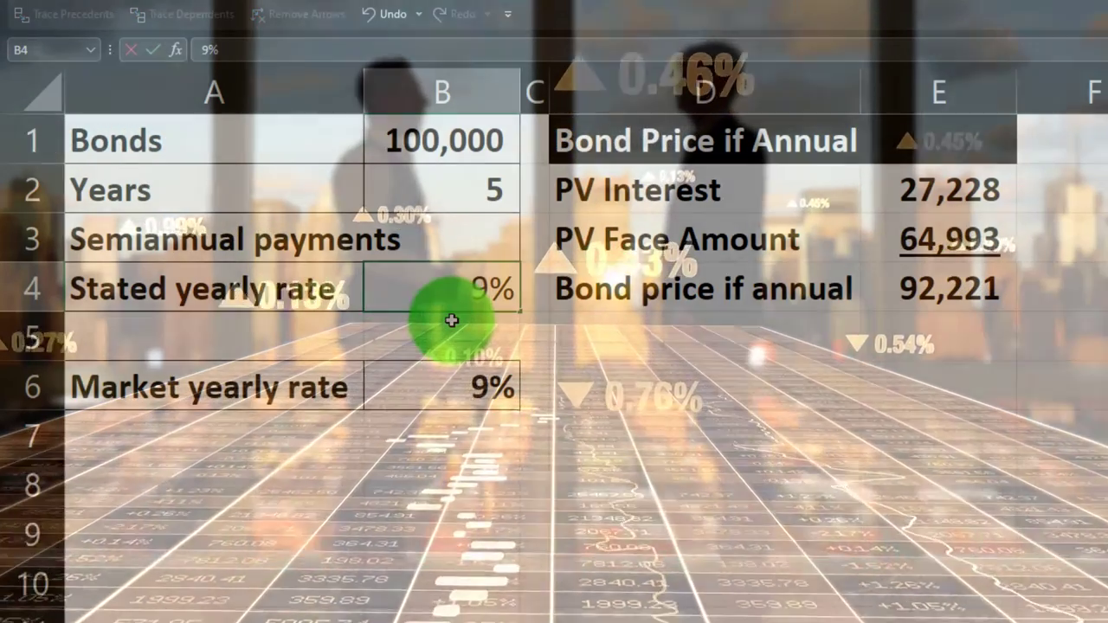
key(Return)
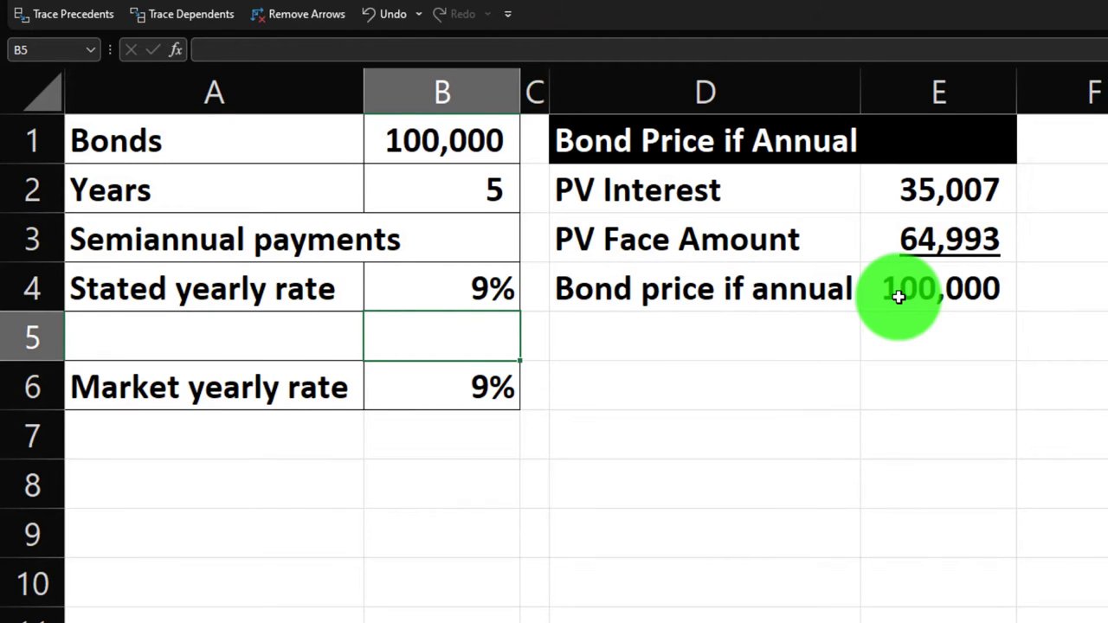
click(511, 291)
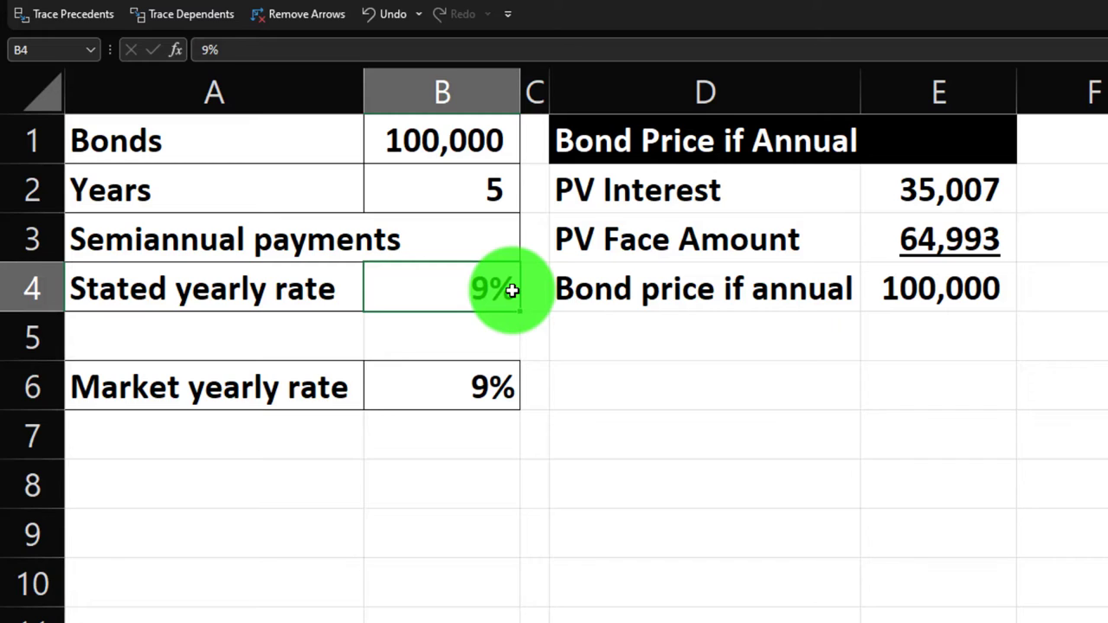
text(12)
key(Return)
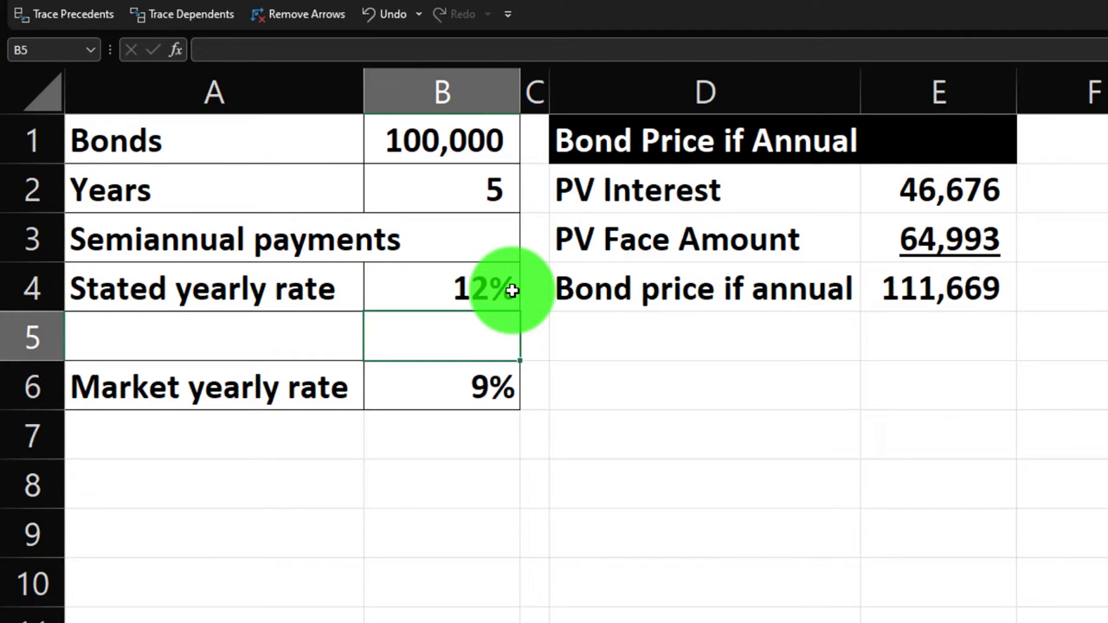
click(511, 291)
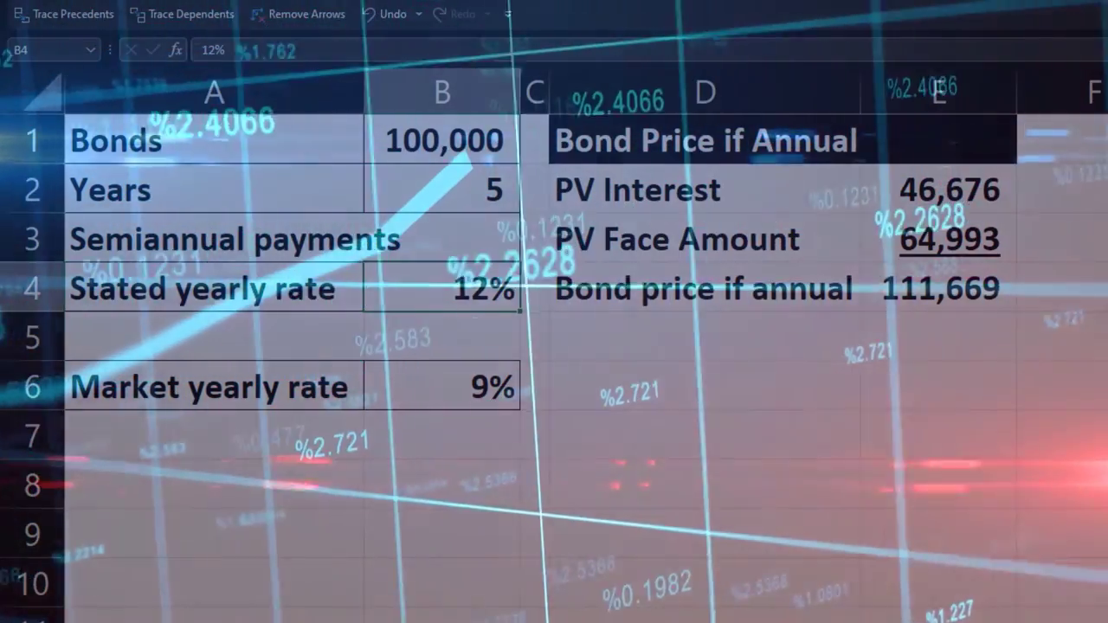
click(30, 0)
click(30, 0)
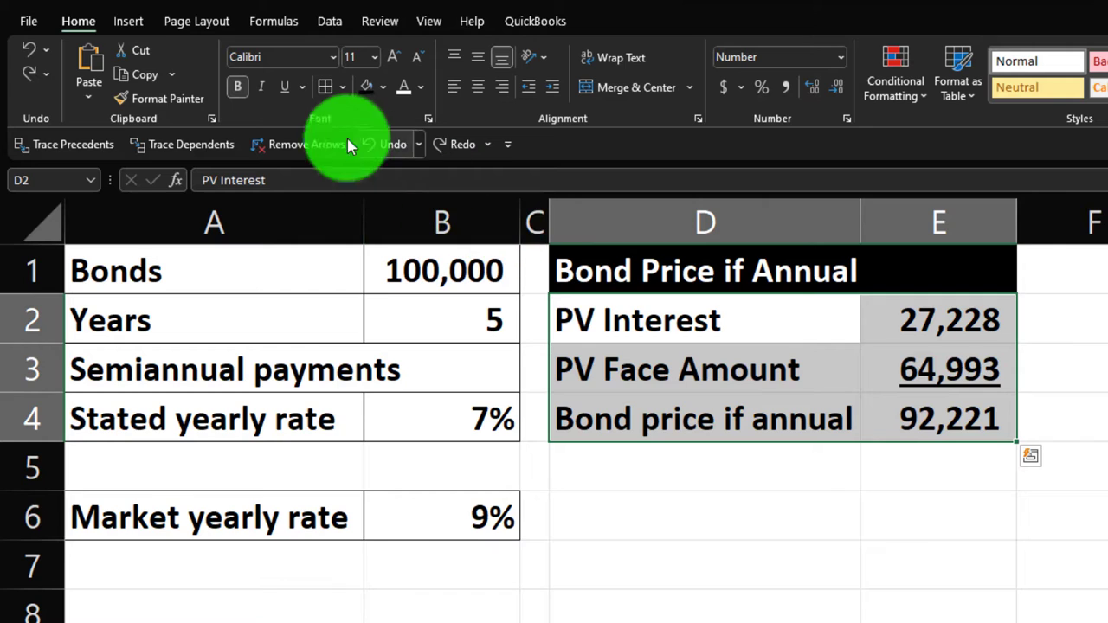
Add borders and a custom light cyan fill to the D2:E4 table.
click(328, 90)
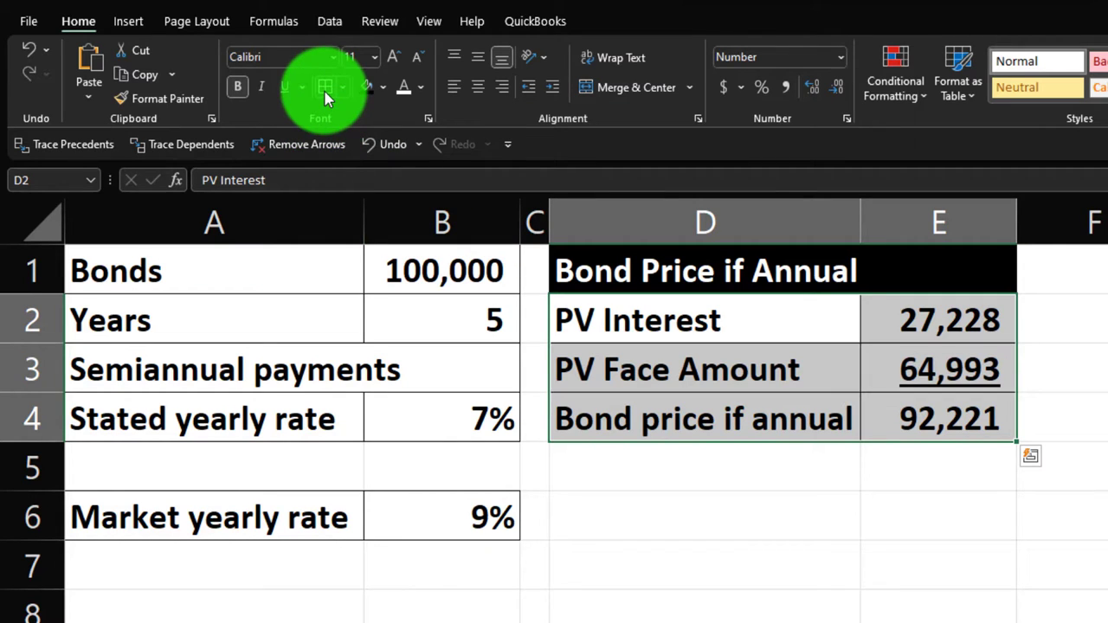
click(383, 86)
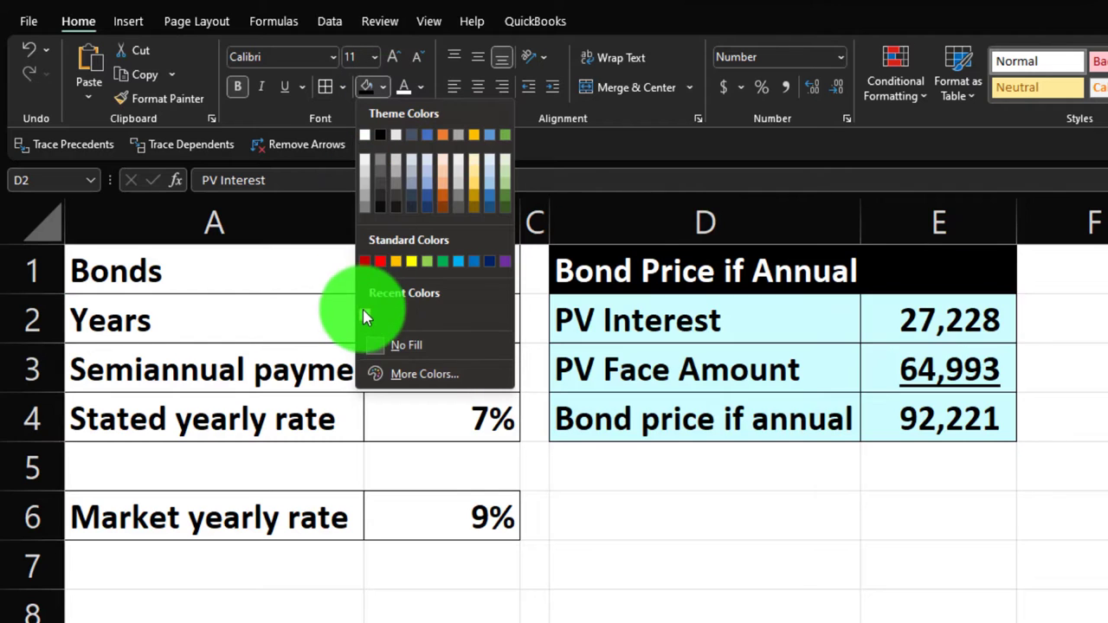
click(433, 382)
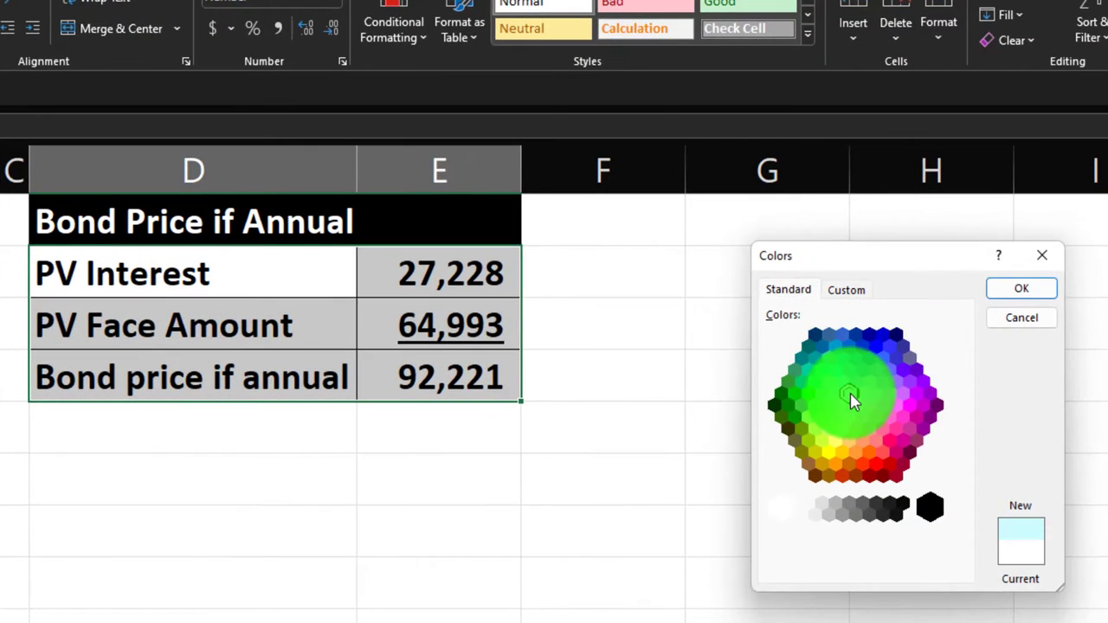
click(1013, 294)
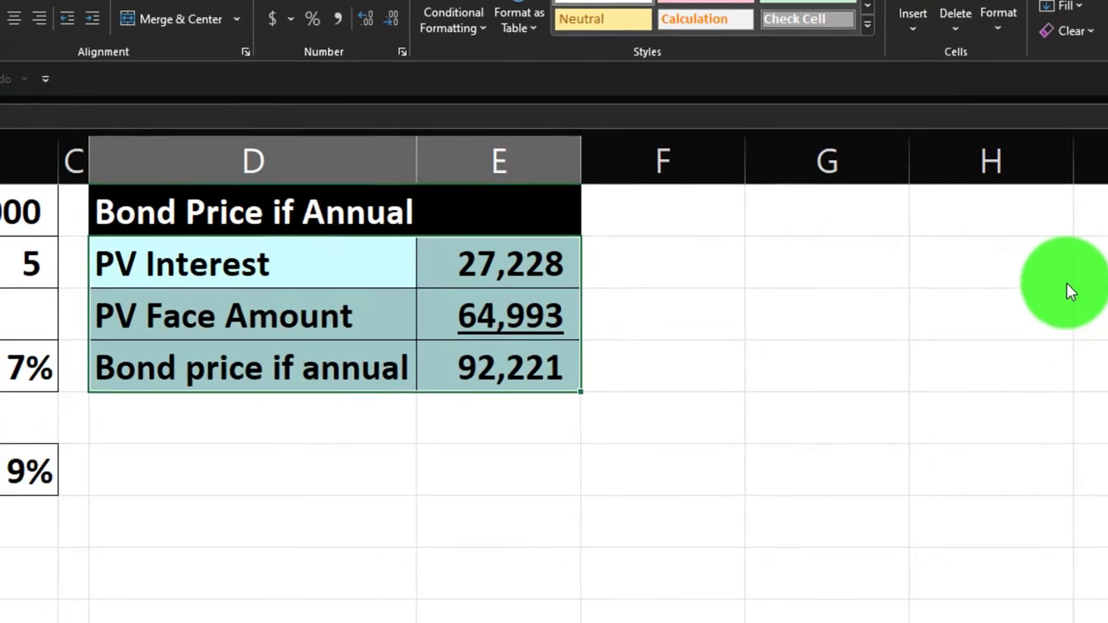
Review the stated rate in B4 and the Semiannual payments label in A3.
click(249, 459)
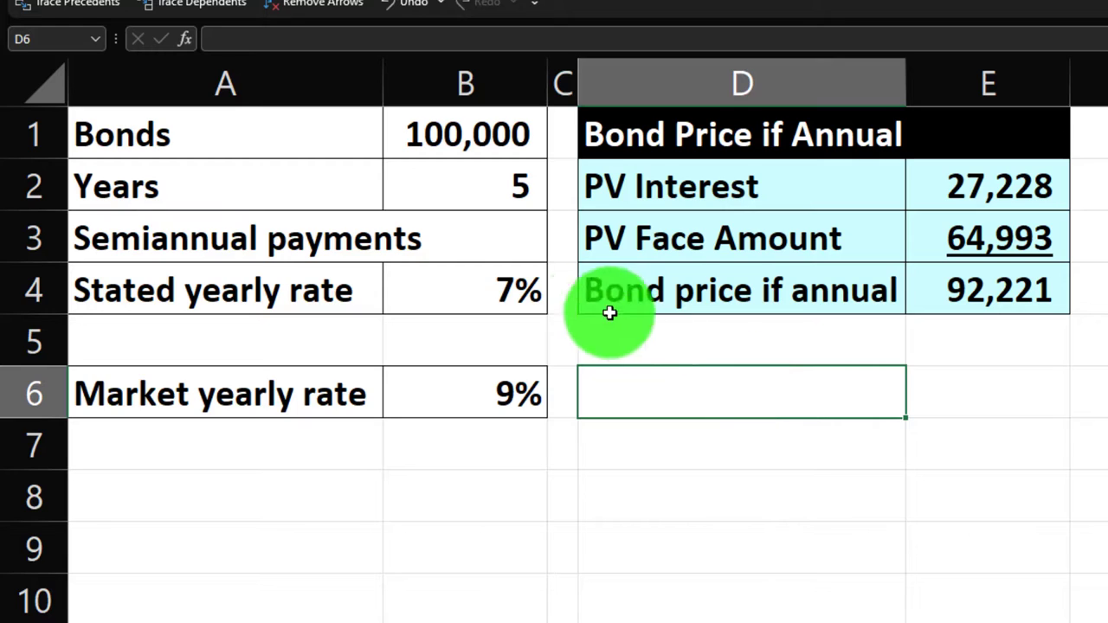
click(494, 291)
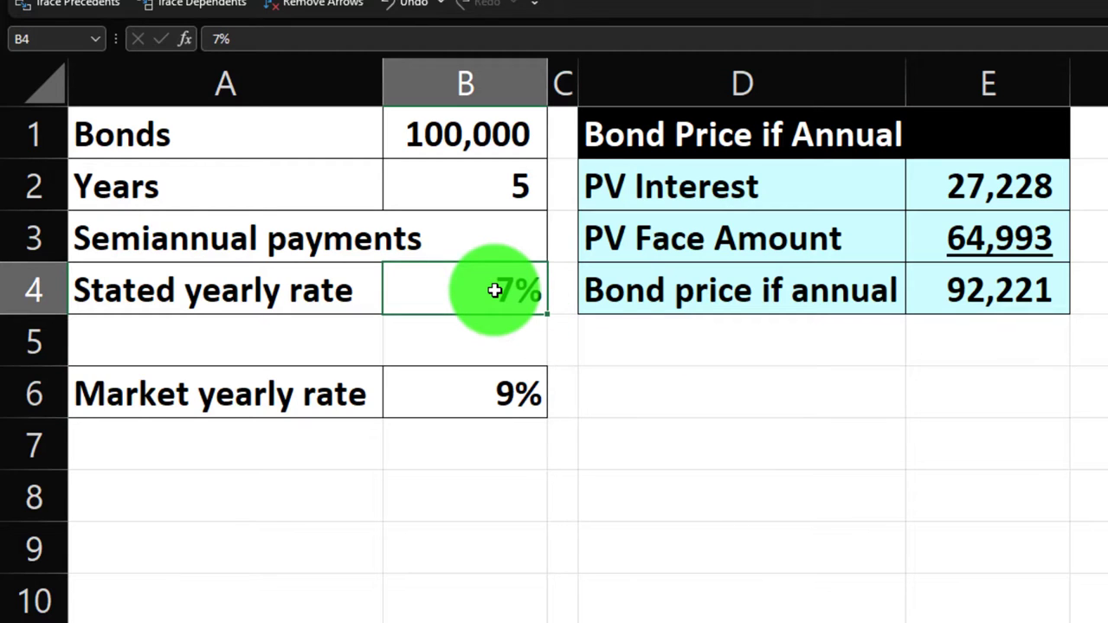
click(357, 240)
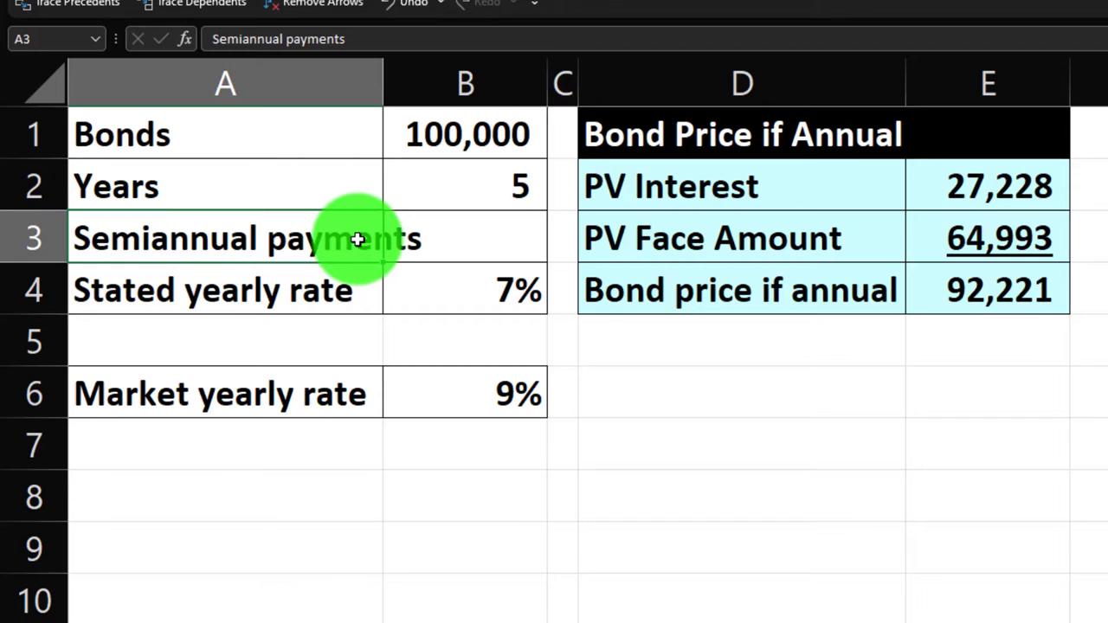
click(430, 279)
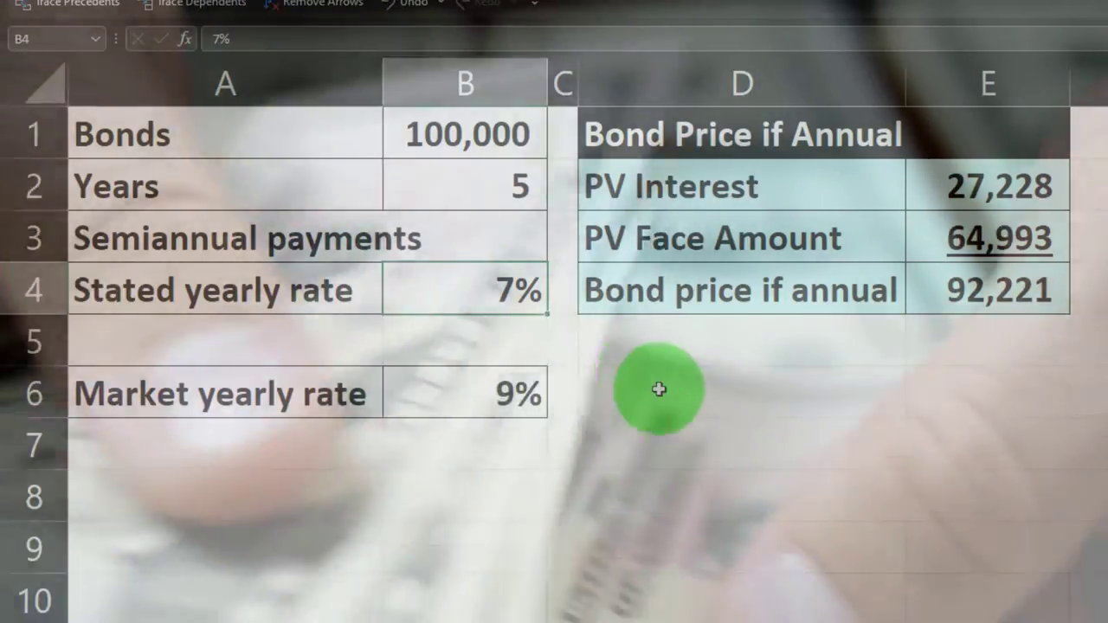
Enter the heading 'Band Price Simiannual' in D6.
click(680, 391)
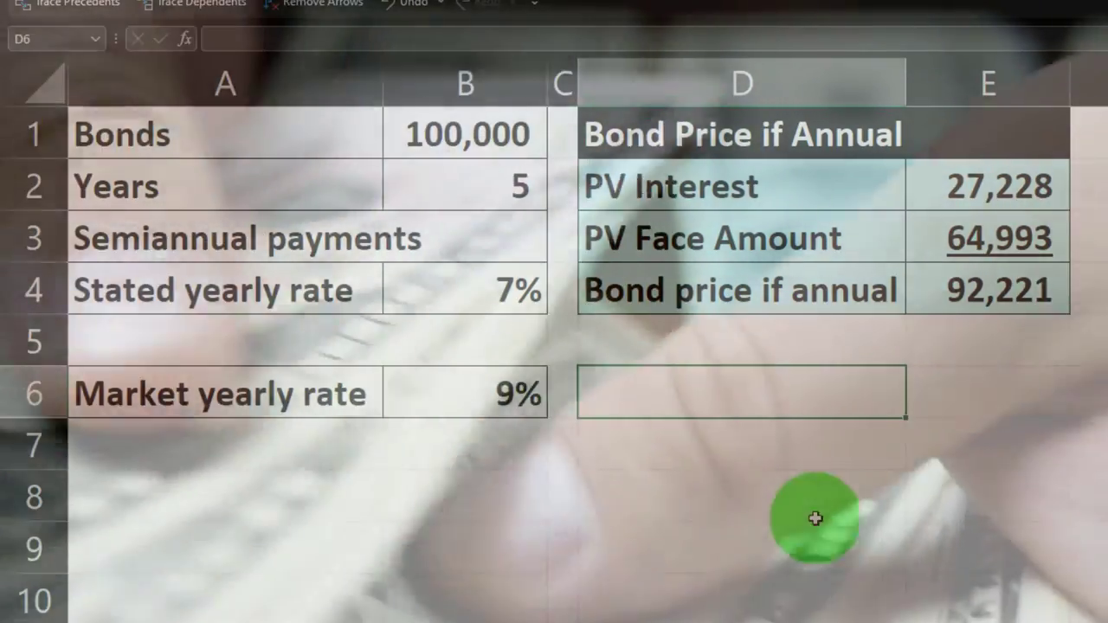
text(Bankk)
key(BackSpace)
key(BackSpace)
text(d )
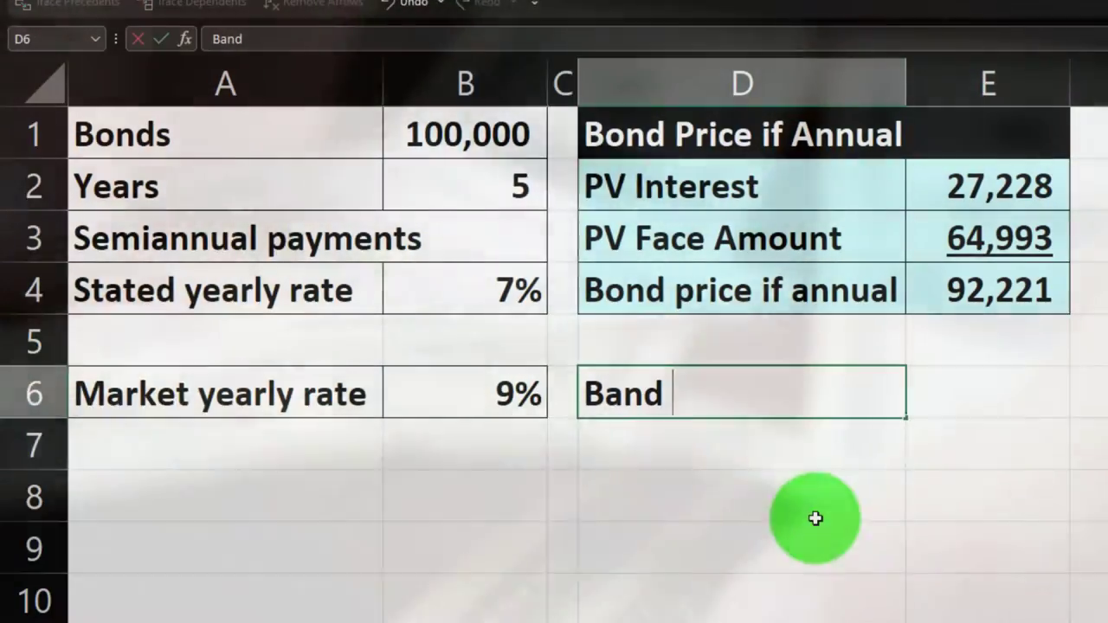
text(Price Simiannual)
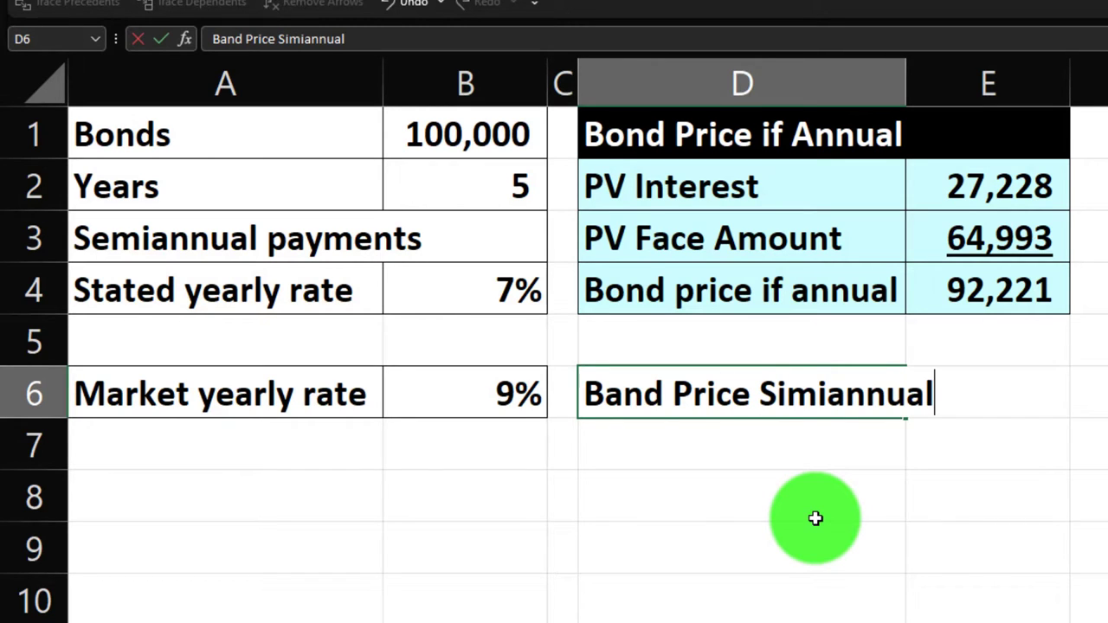
key(Return)
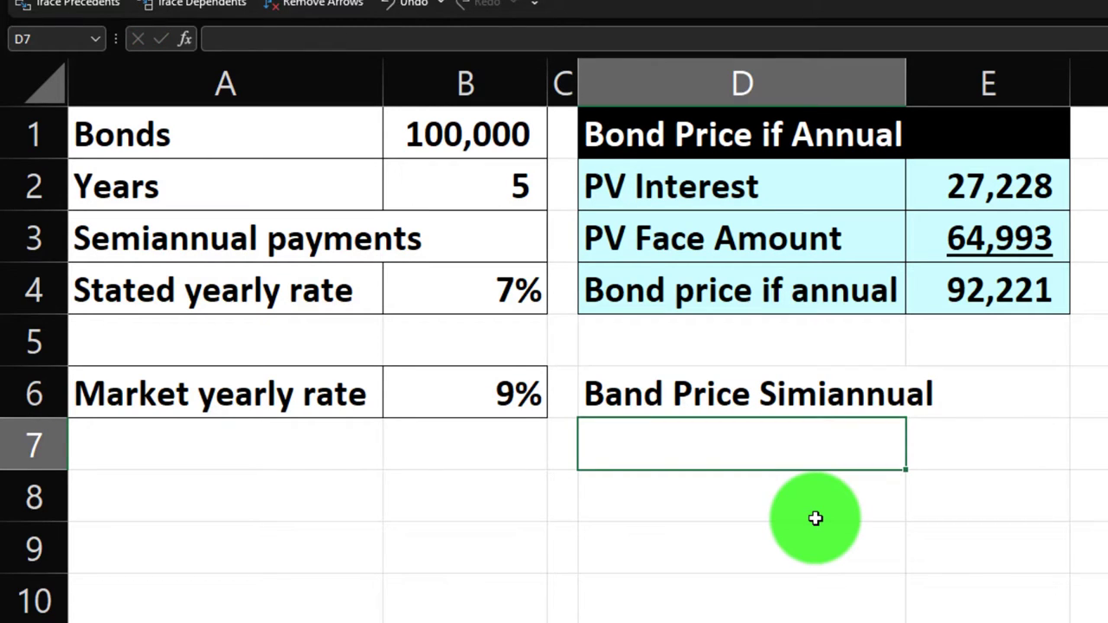
key(Down)
key(Down)
key(Down)
key(Down)
Make D6:E6 a black band with white text and type 'PV Interest' in D7.
drag(816, 390, 943, 396)
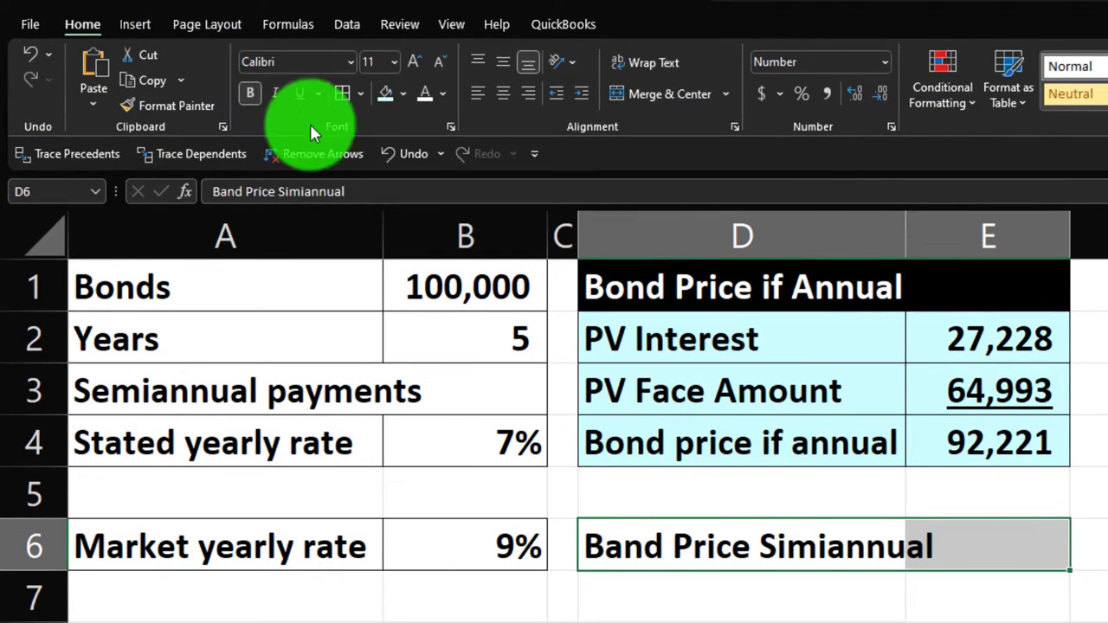
click(402, 95)
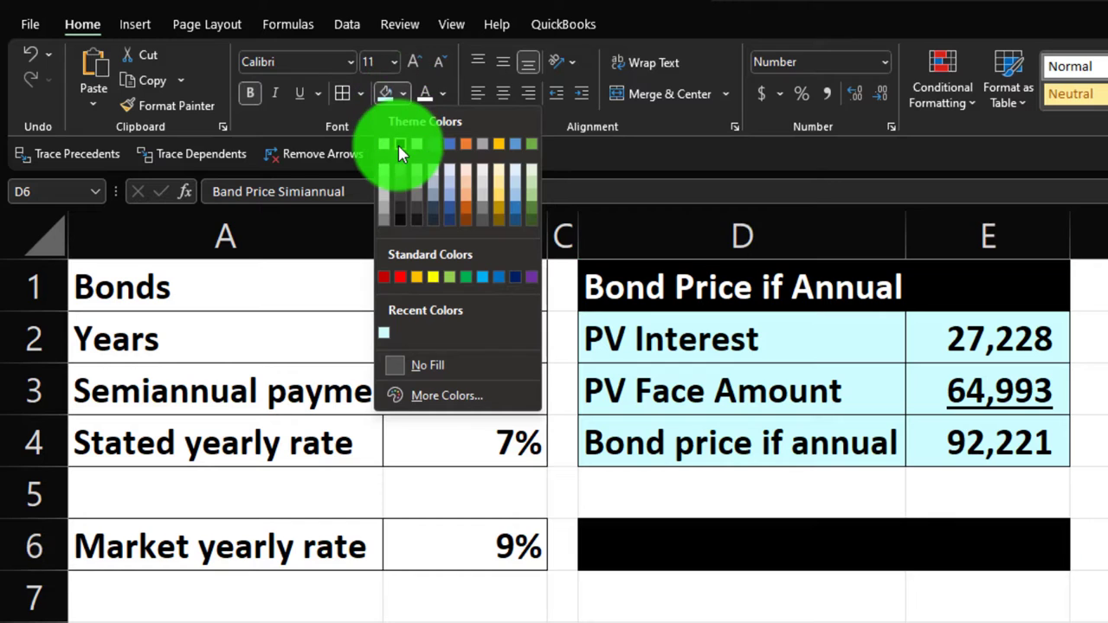
click(398, 145)
click(425, 95)
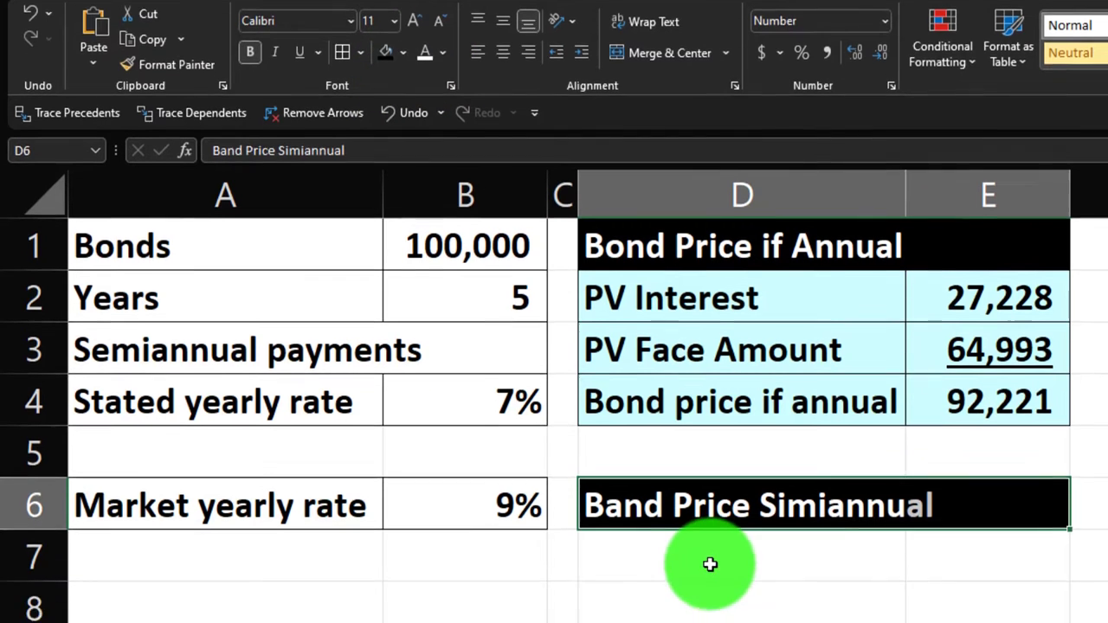
click(712, 564)
text(PV )
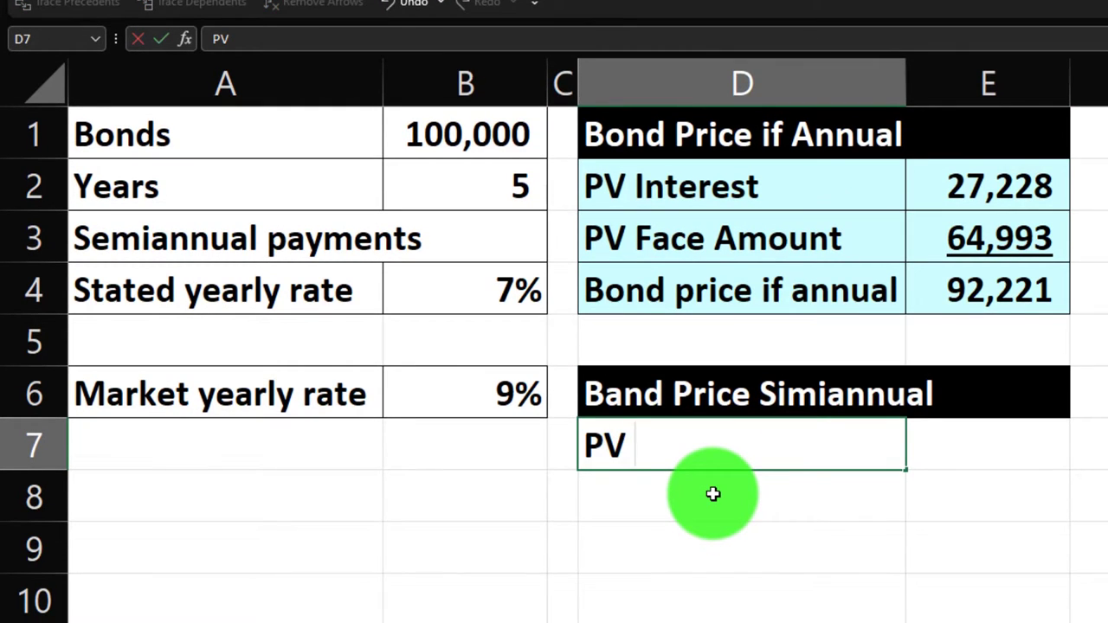
text(Interest)
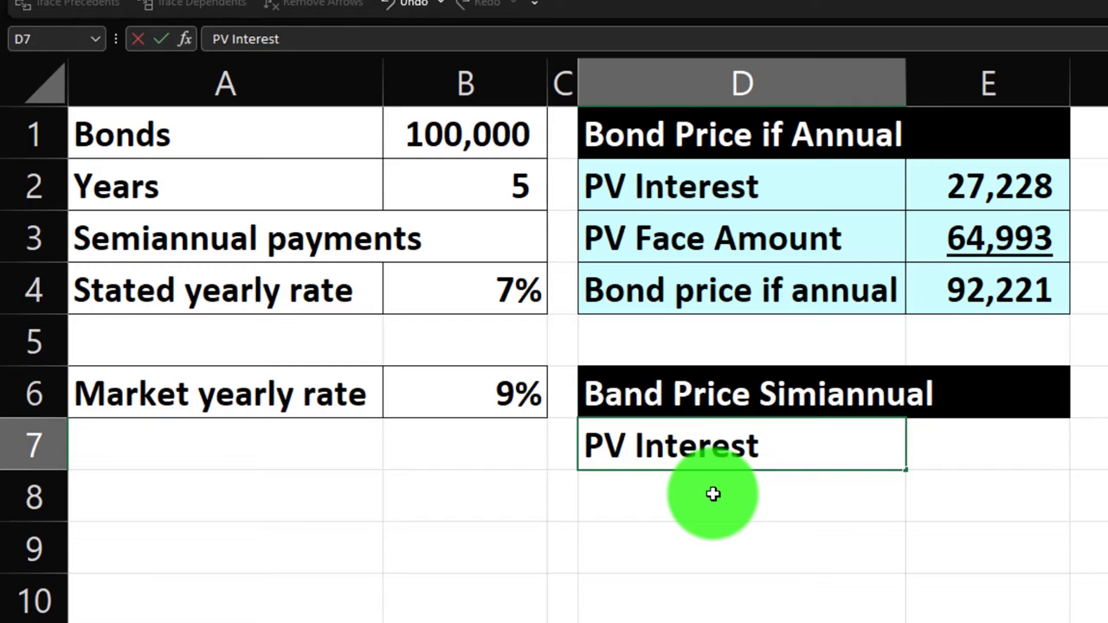
Begin E7's =-PV formula with rate B6/2 and periods B2*2.
key(Tab)
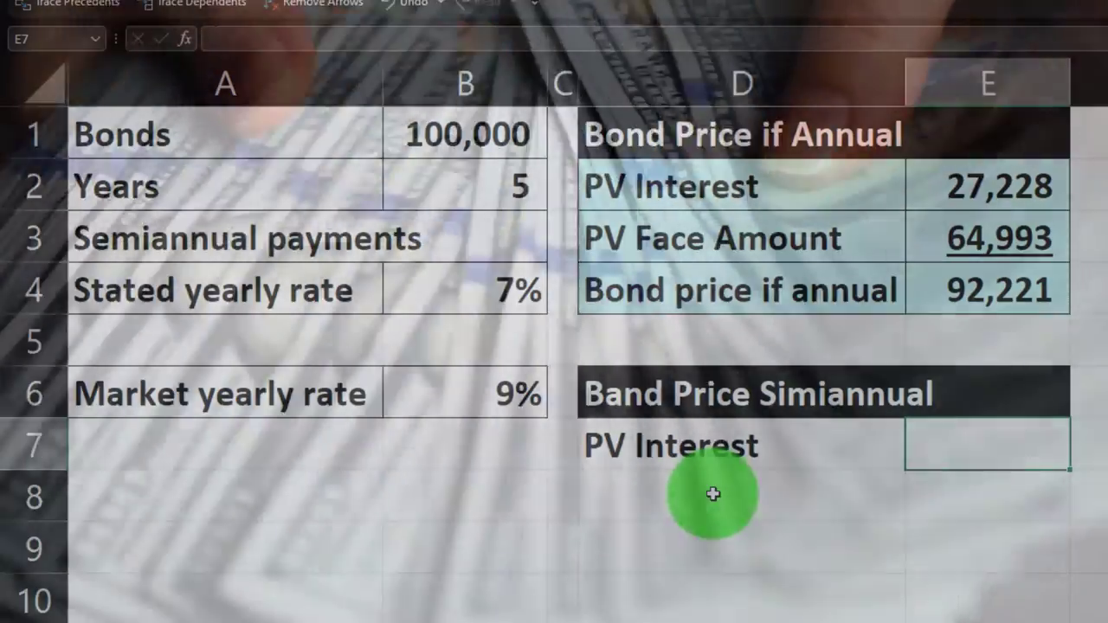
text(-)
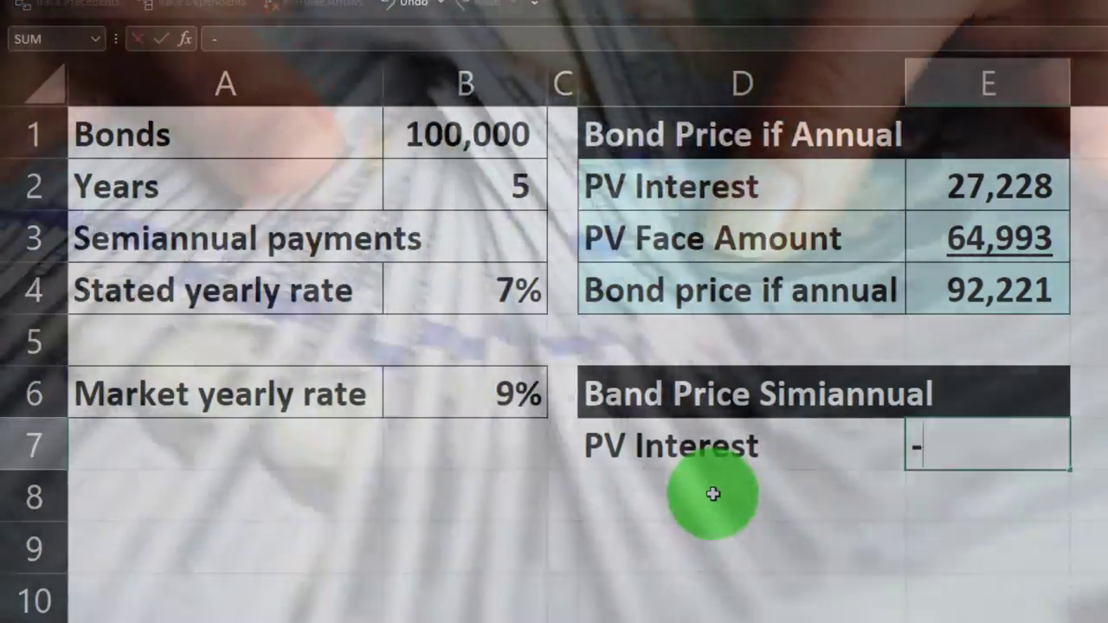
text(pv()
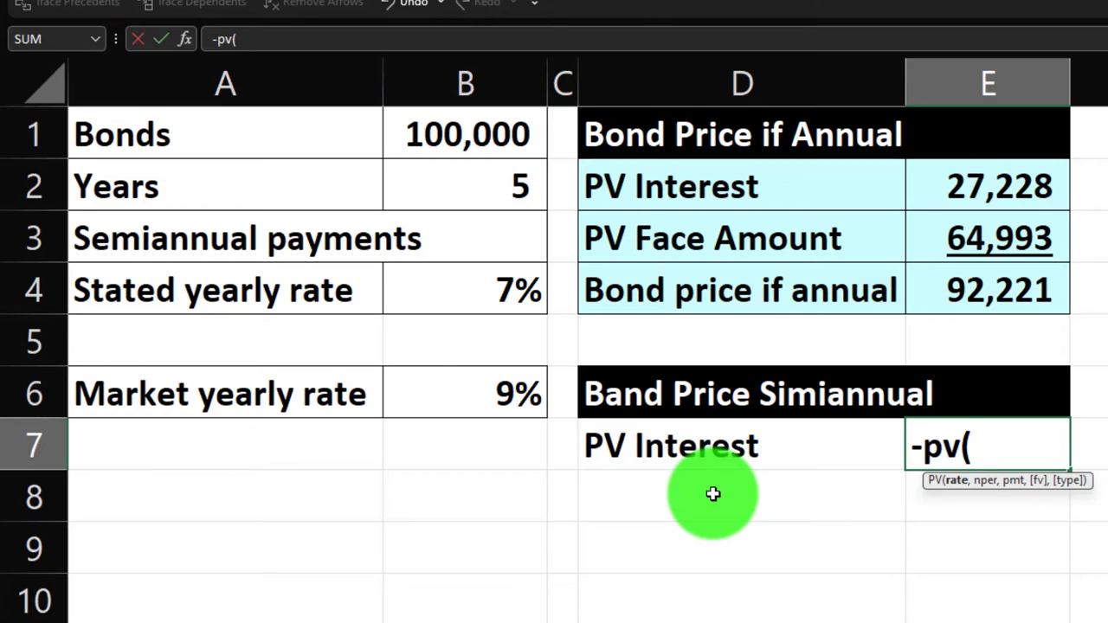
key(Left)
key(Left)
key(Left)
key(Up)
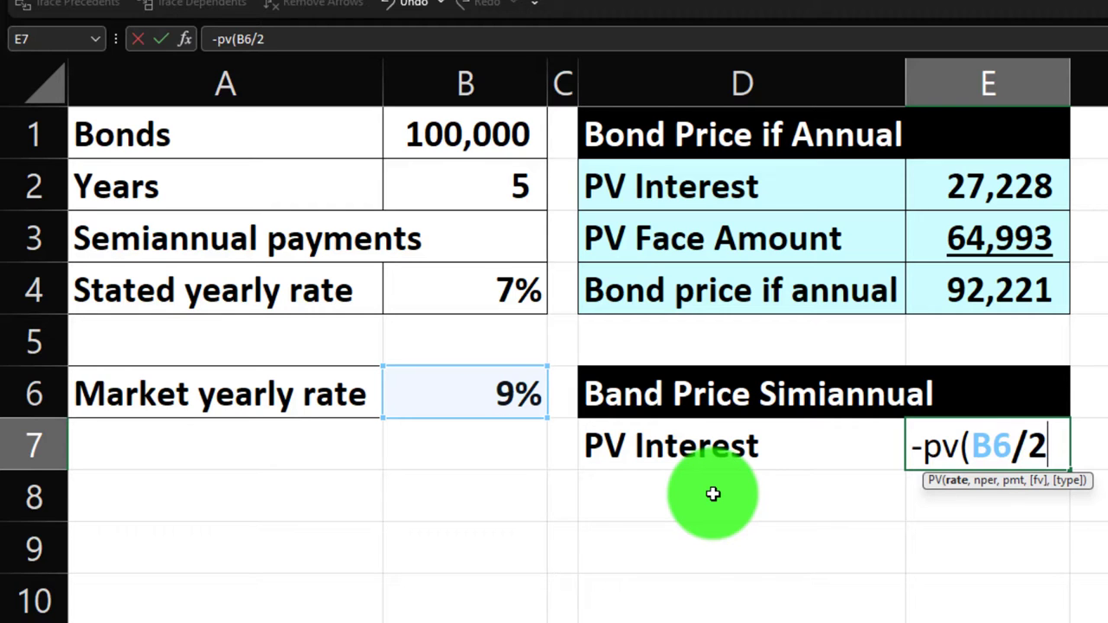
text(/2)
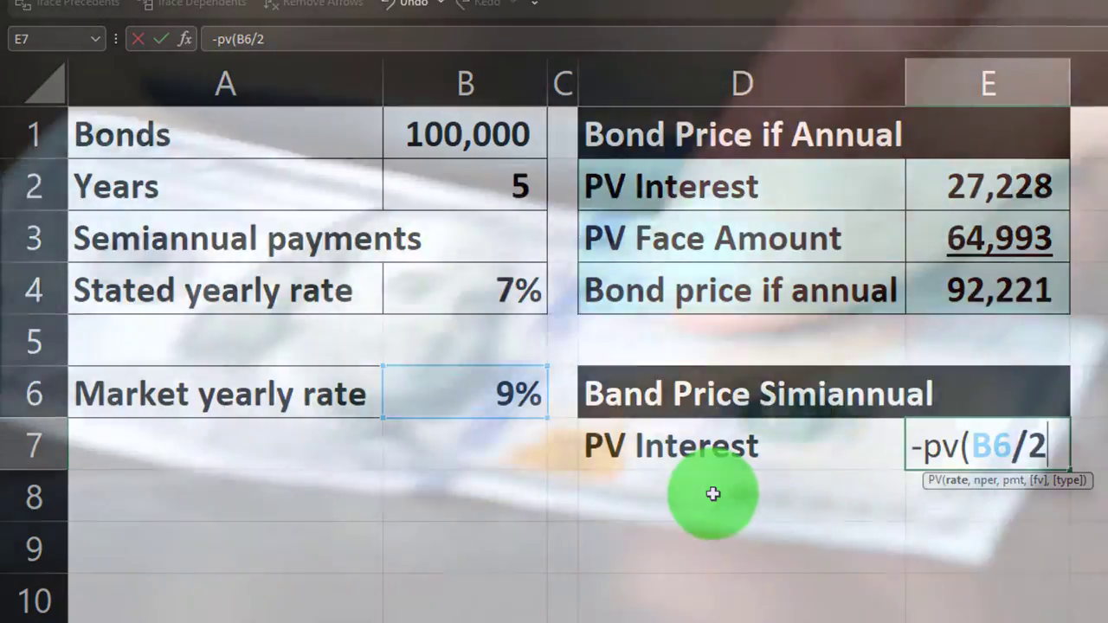
text(,)
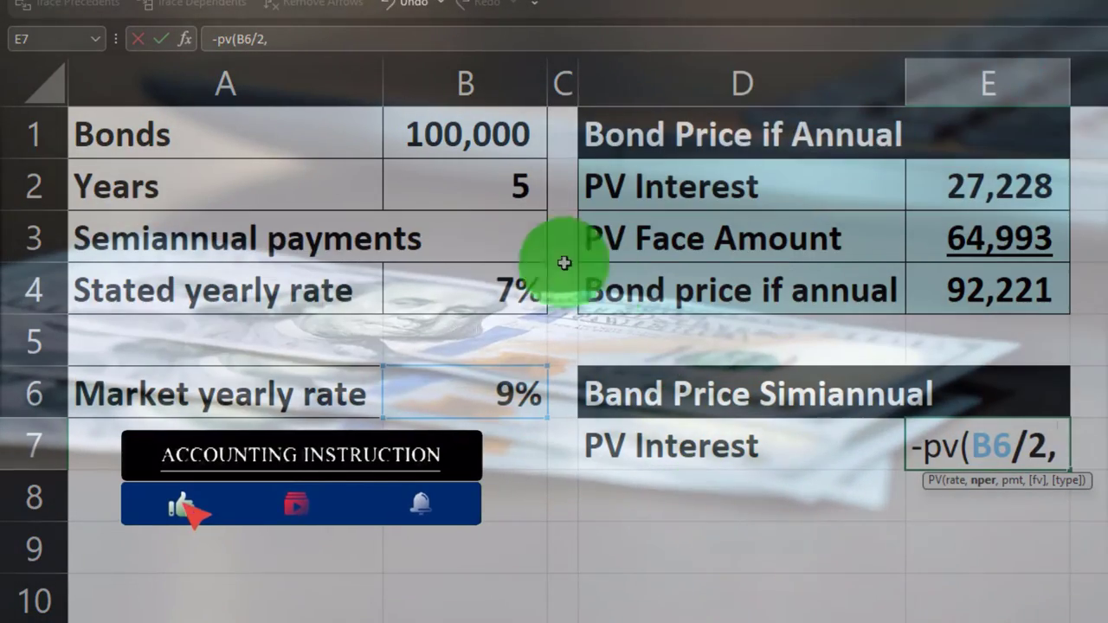
click(493, 192)
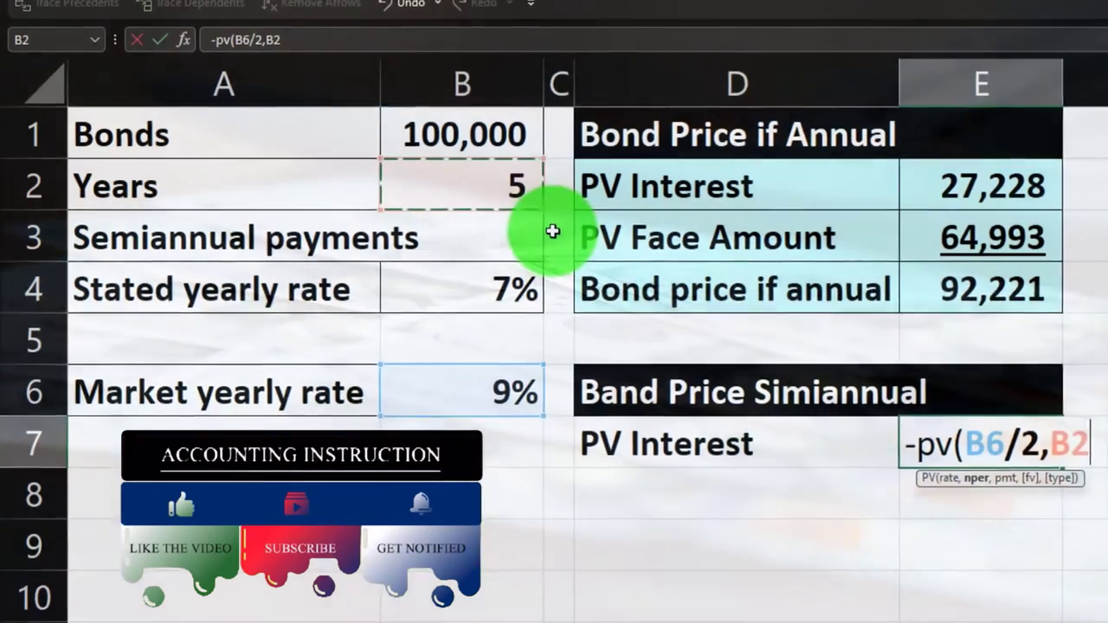
text(*)
text(2)
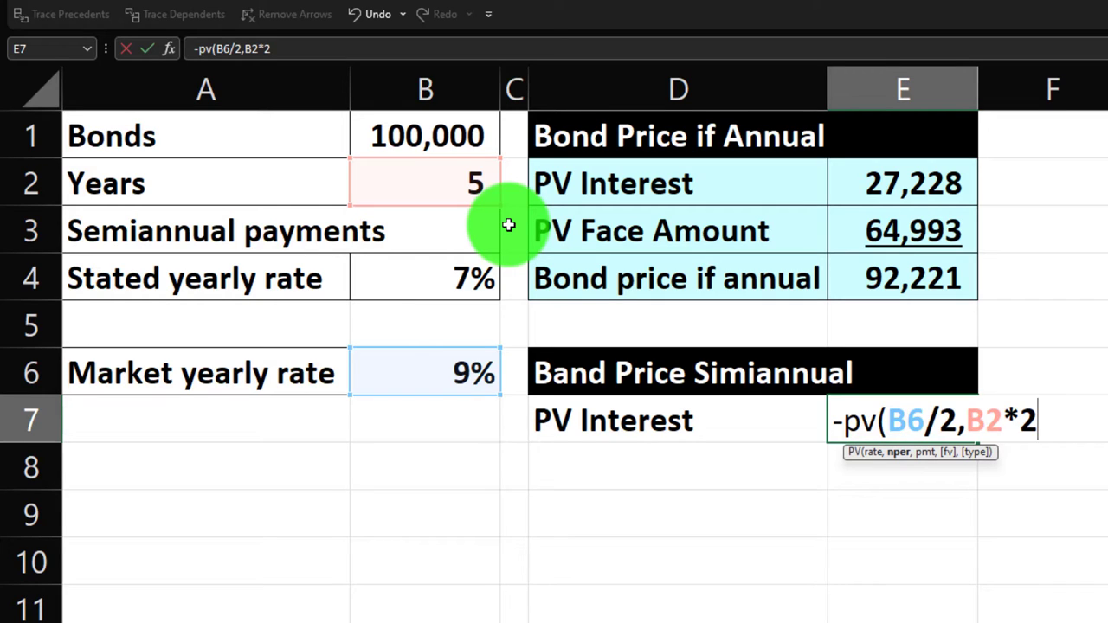
text(,)
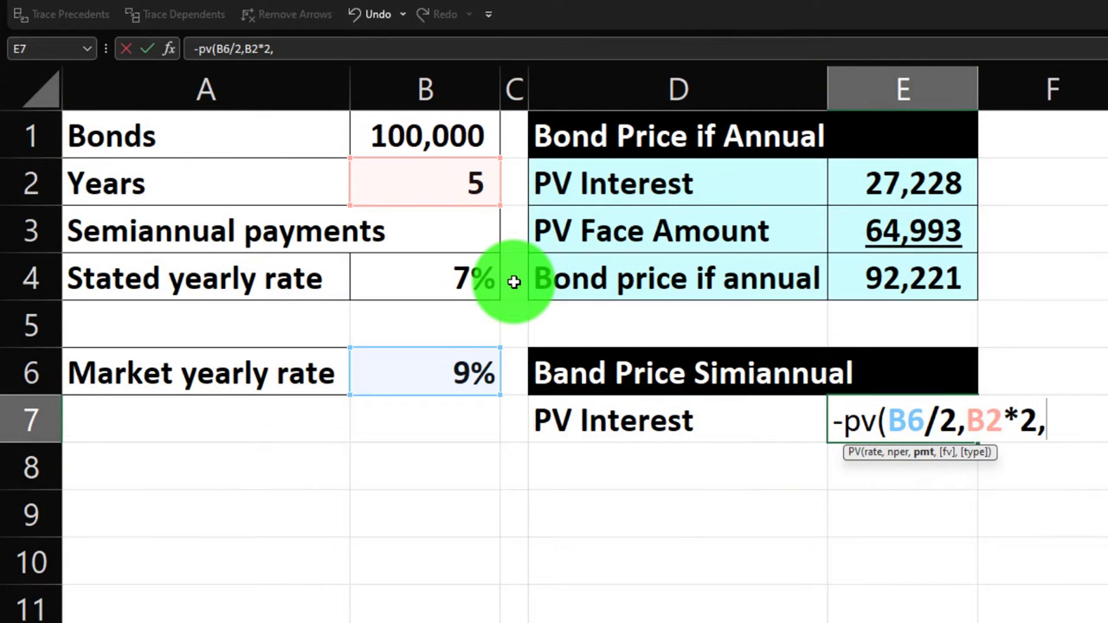
Complete it with payment B1*B4/2, giving a semiannual PV Interest of 27,695.
click(445, 120)
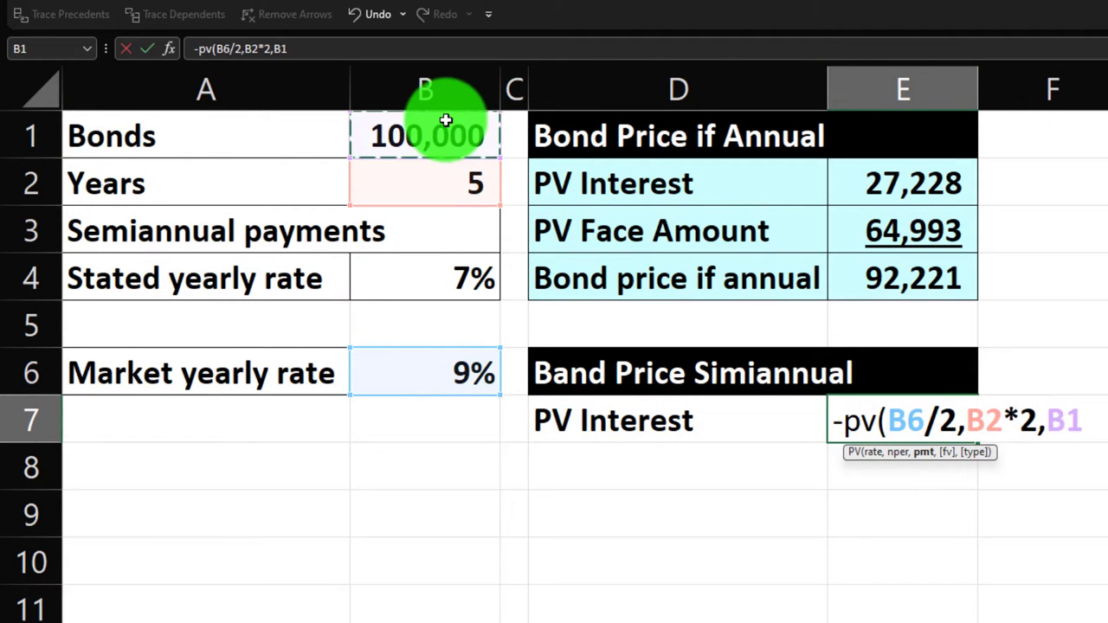
text(*)
click(455, 278)
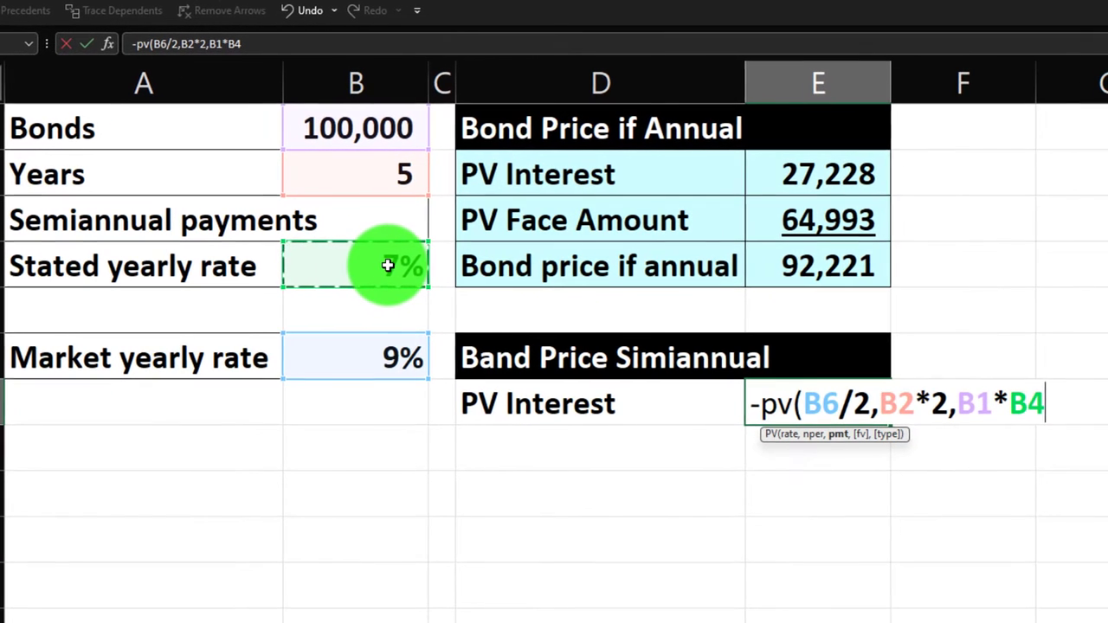
text(/)
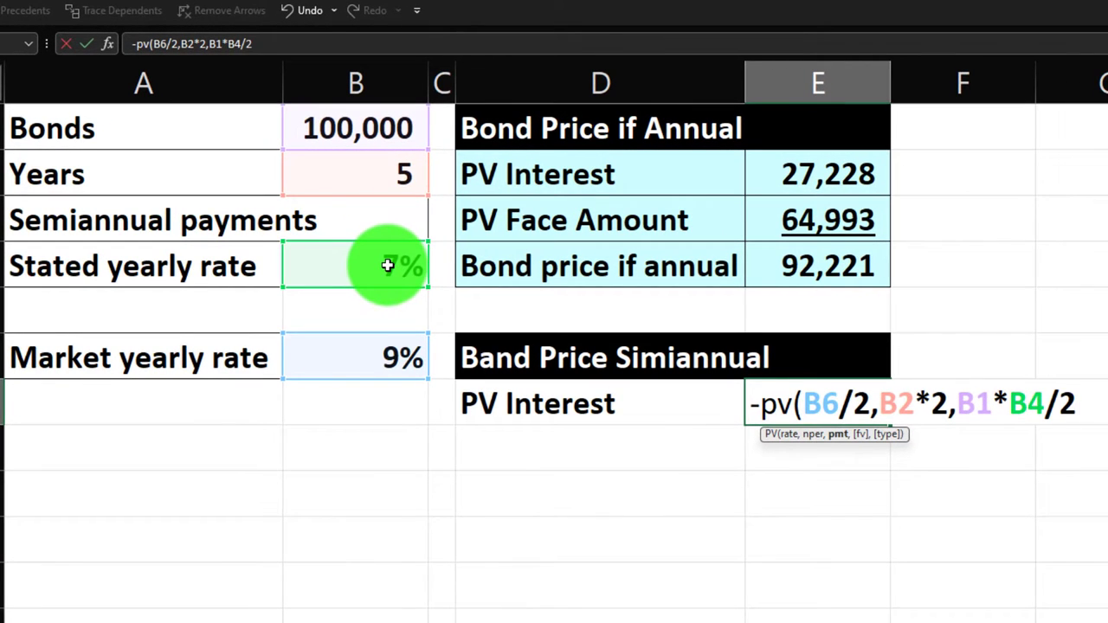
text(2))
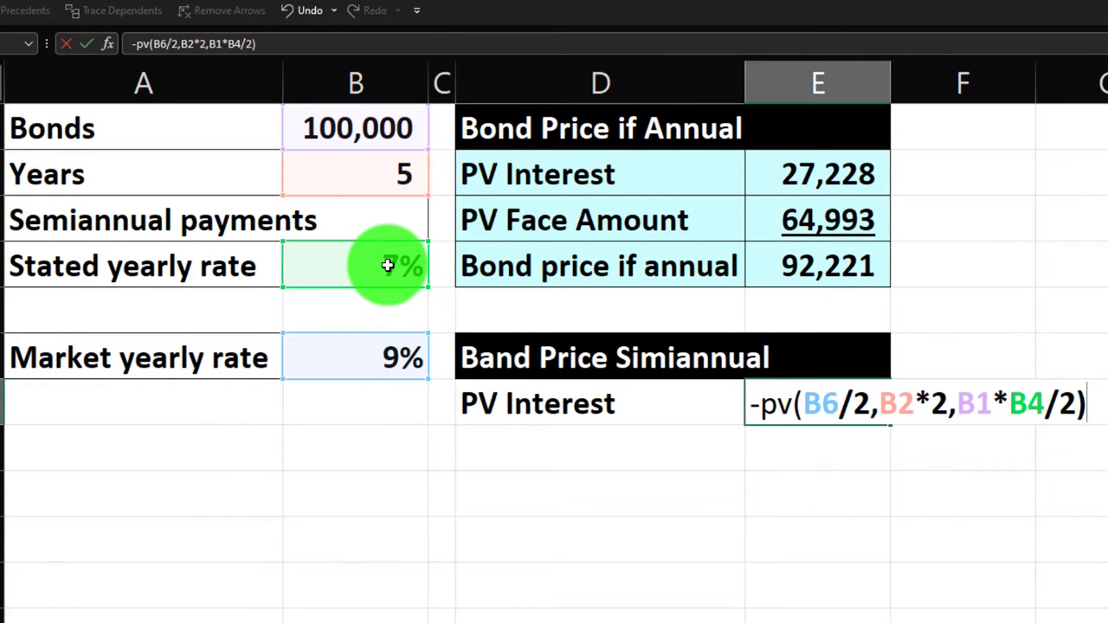
key(Return)
key(Up)
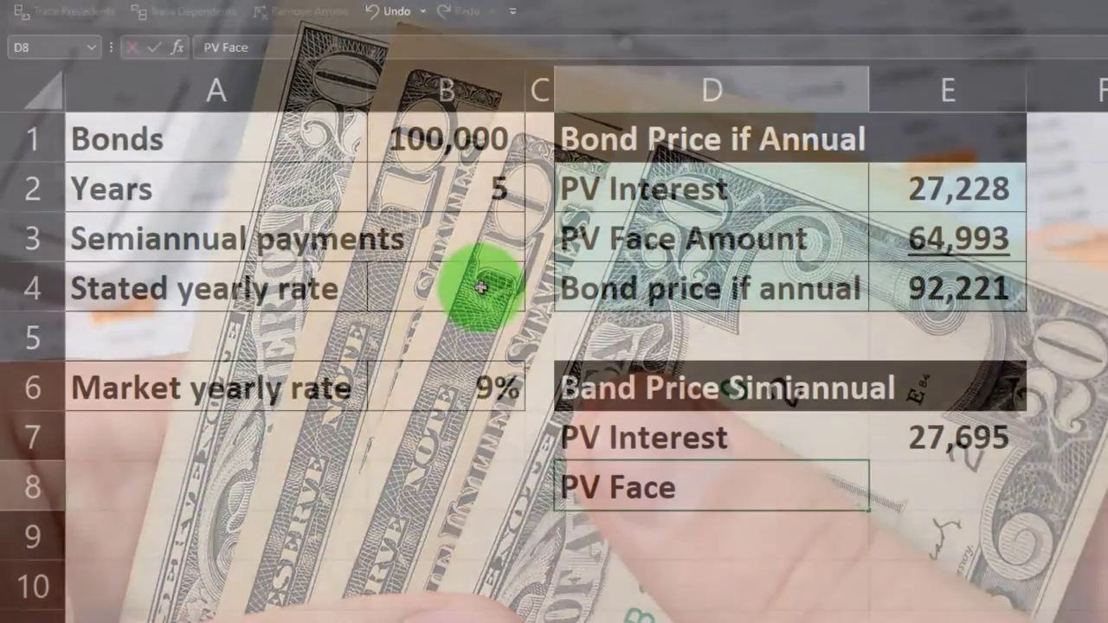
Label D8 'PV Face Amount' and enter =-PV(B6/2,B2*10,,B1) in E8, giving 11,071.
text(Amount)
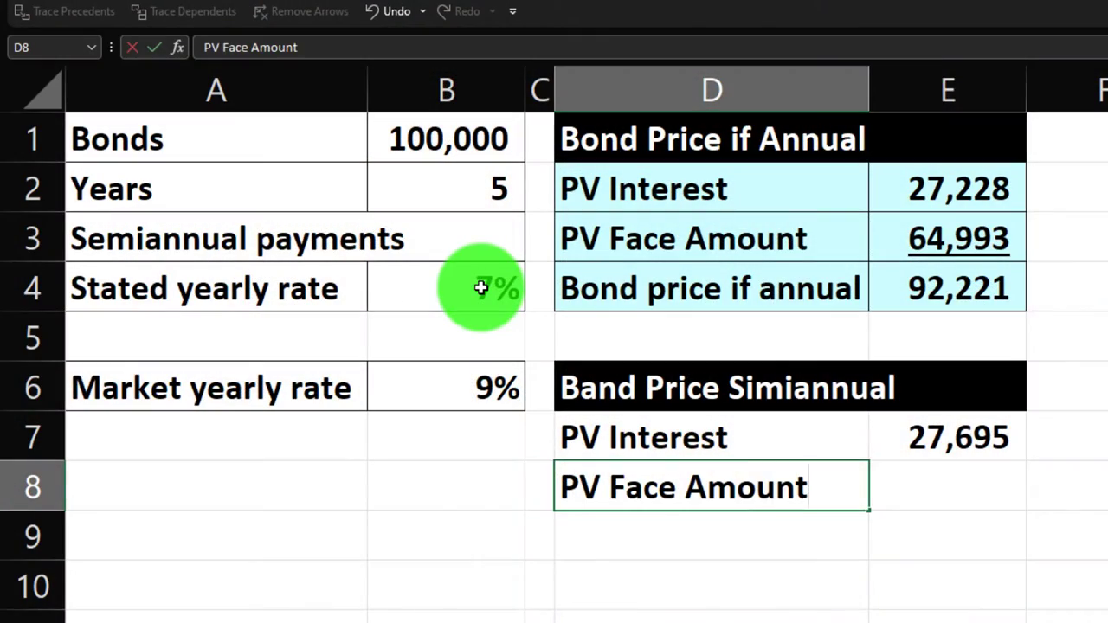
key(Tab)
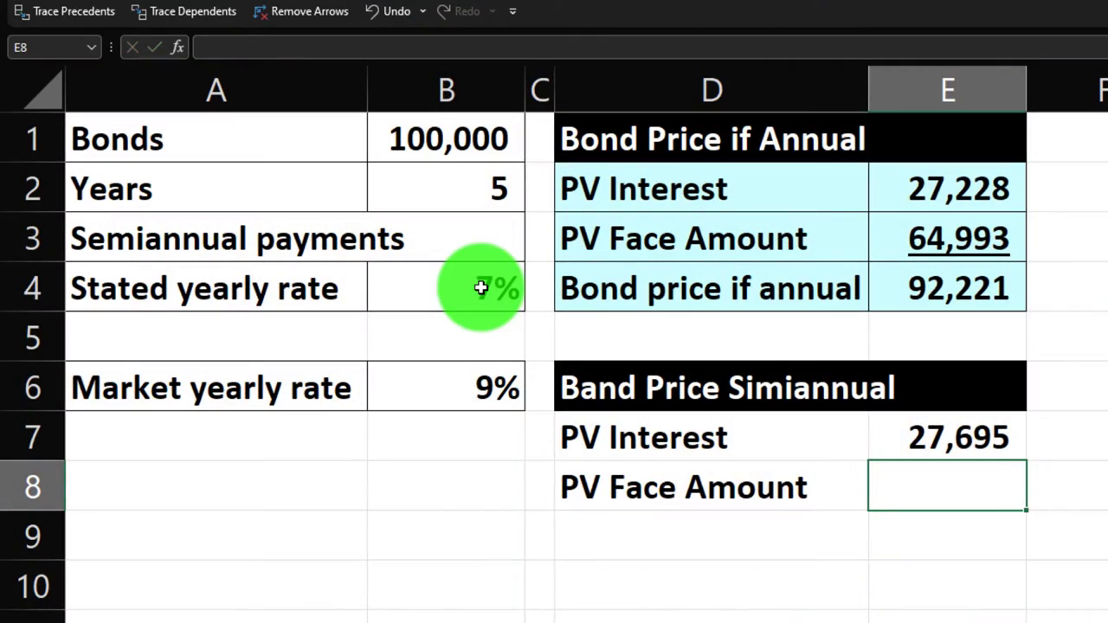
text(-pv()
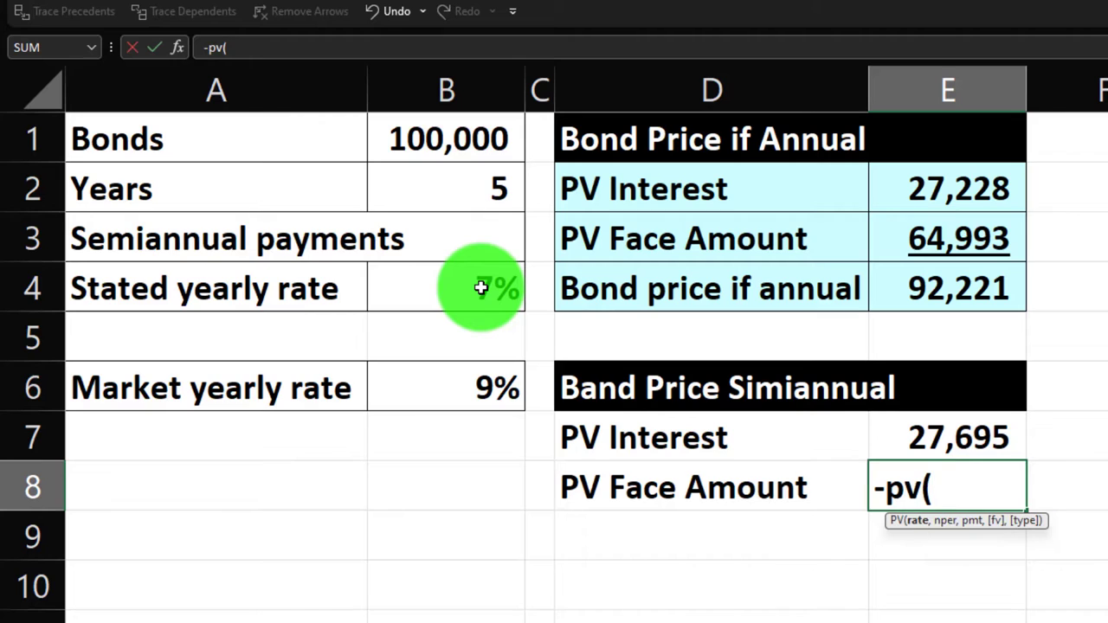
key(Left)
key(Left)
key(Left)
key(Up)
key(Up)
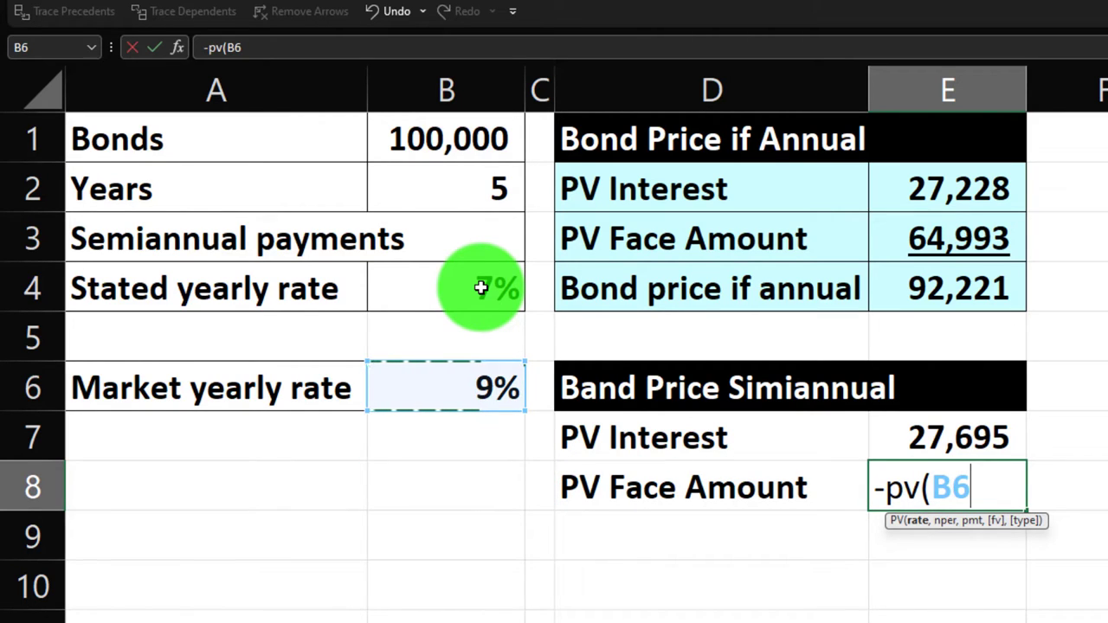
text(/)
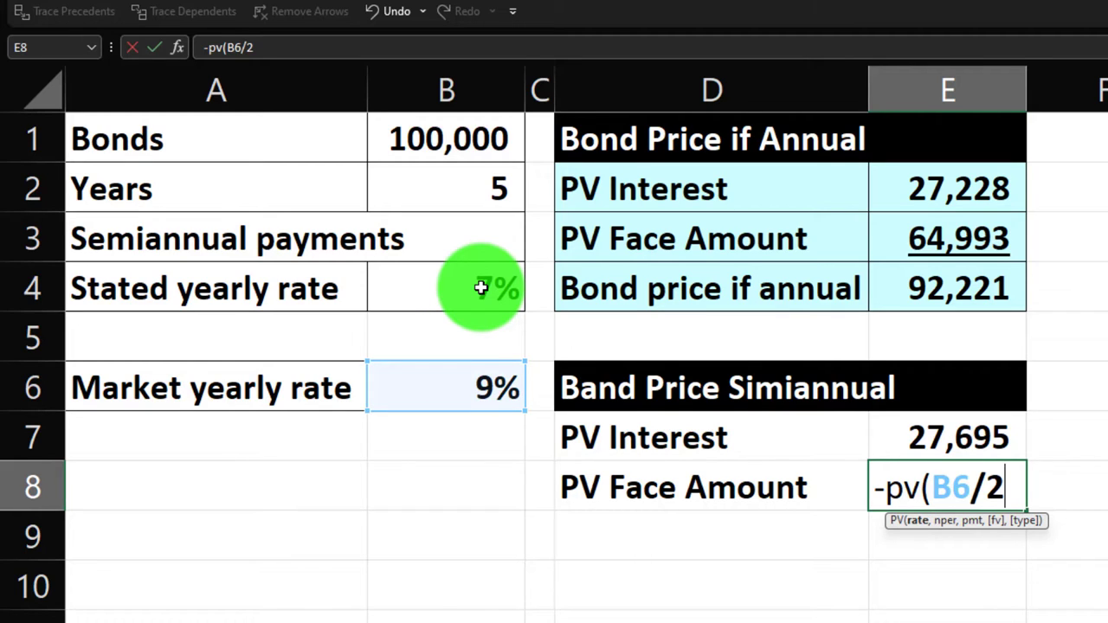
text(2,)
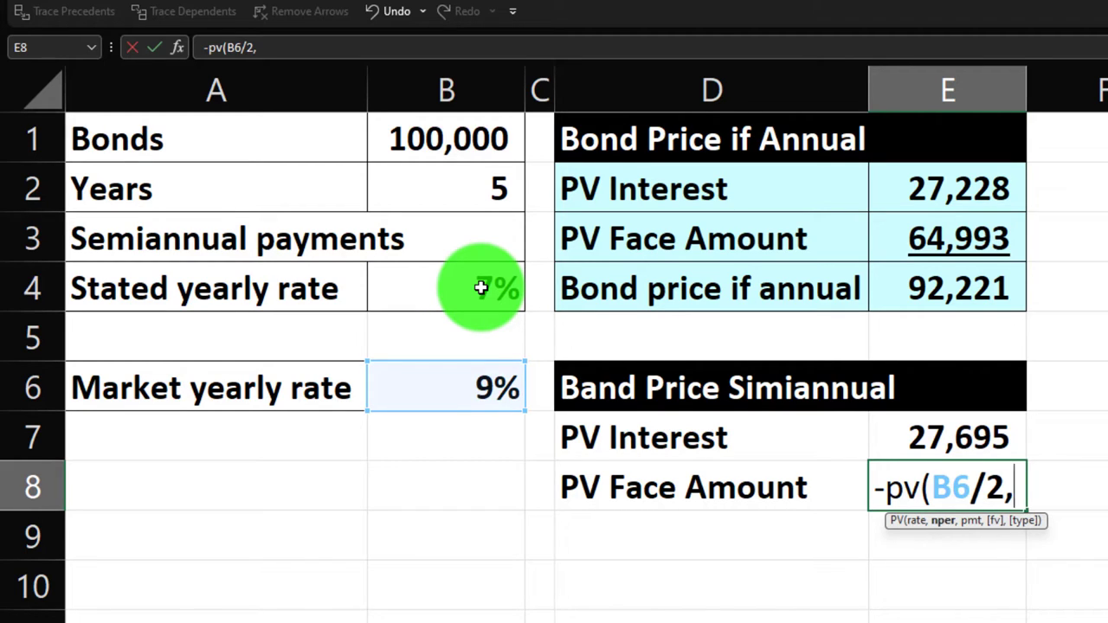
key(Up)
key(Up)
key(Up)
key(Up)
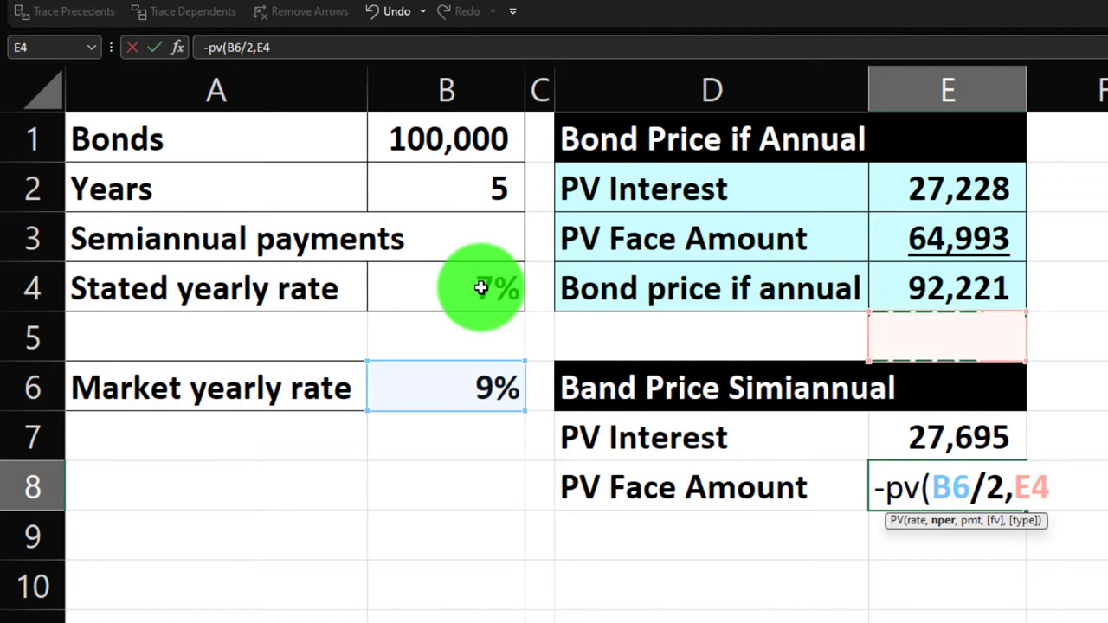
key(Left)
key(Left)
key(Left)
key(Up)
key(Up)
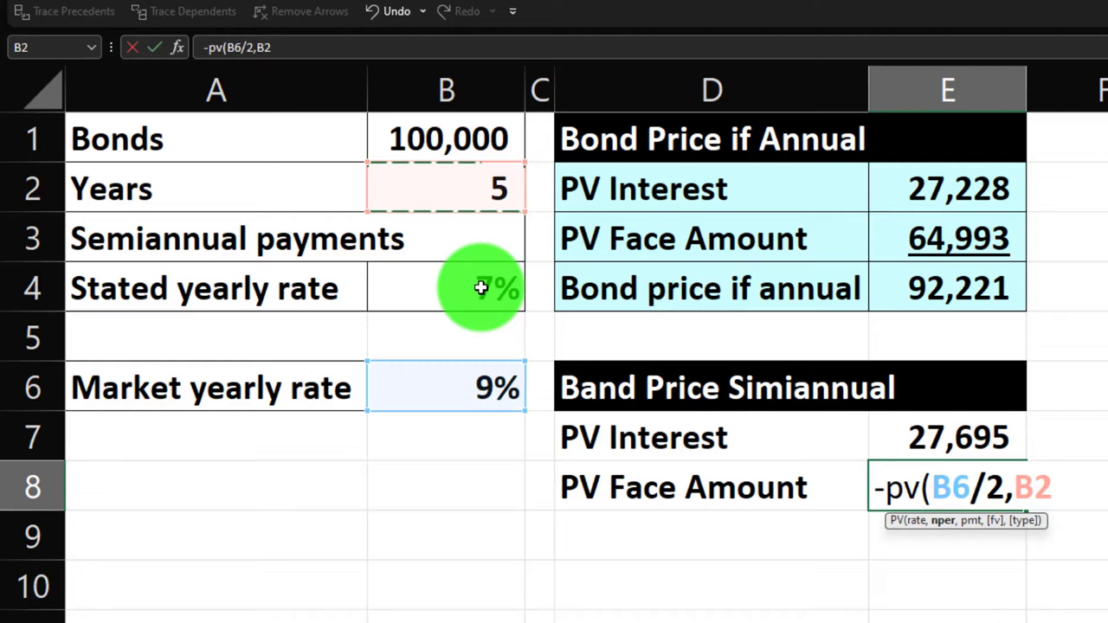
text(*10)
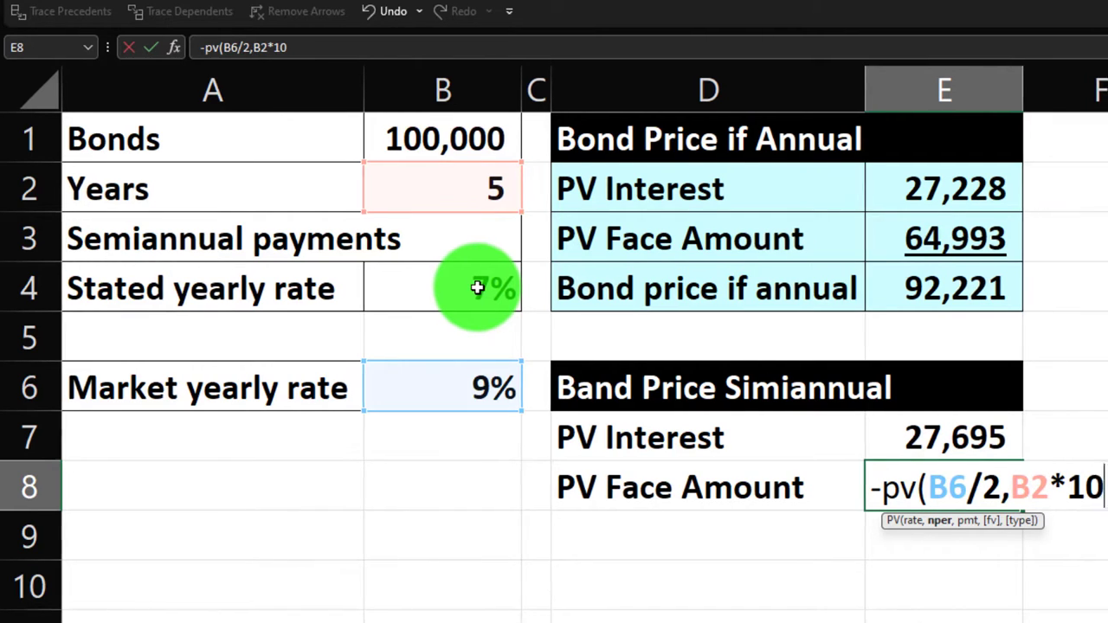
text(,)
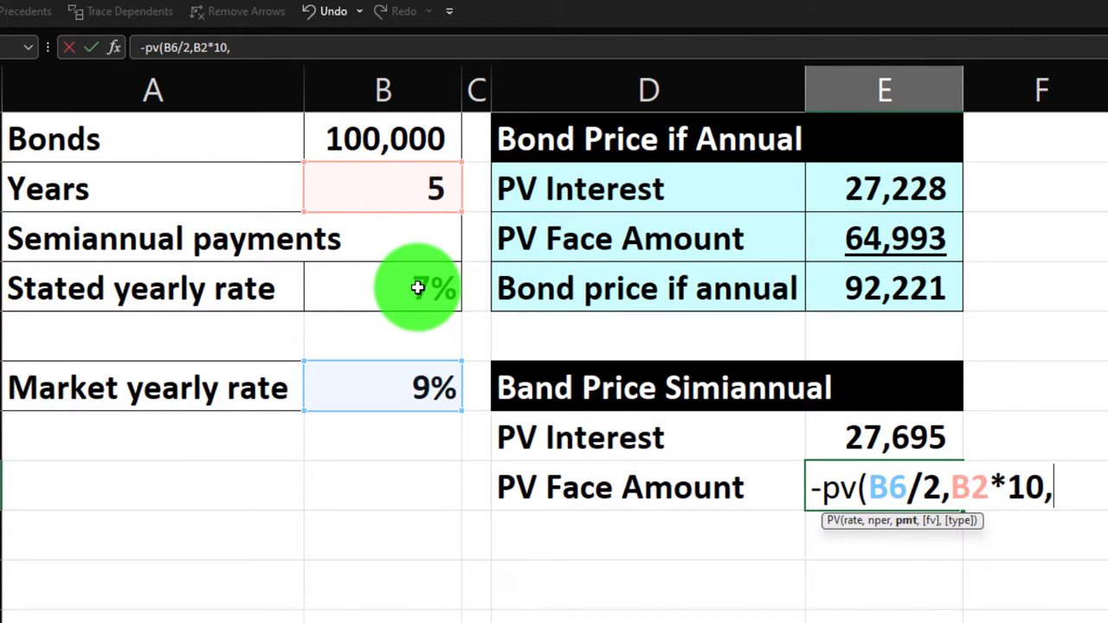
text(,)
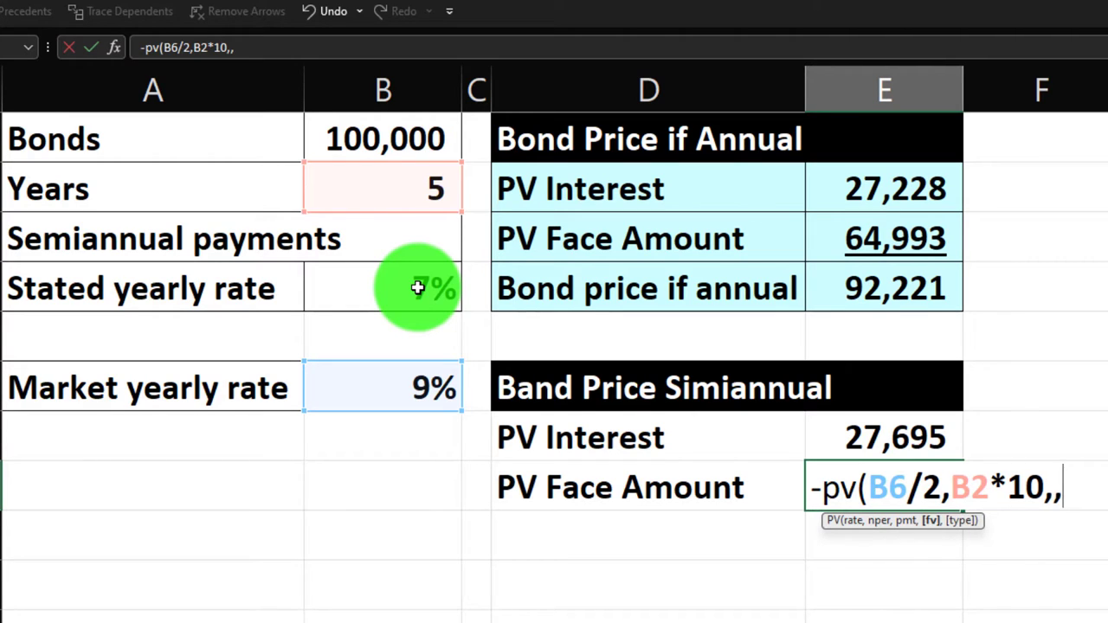
click(333, 139)
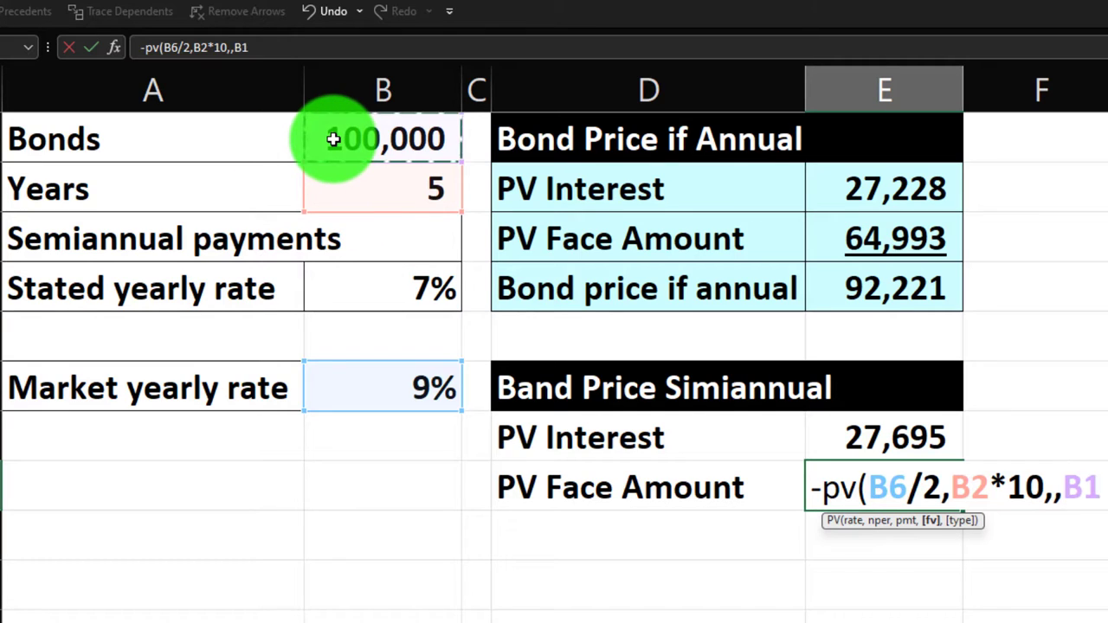
key(Return)
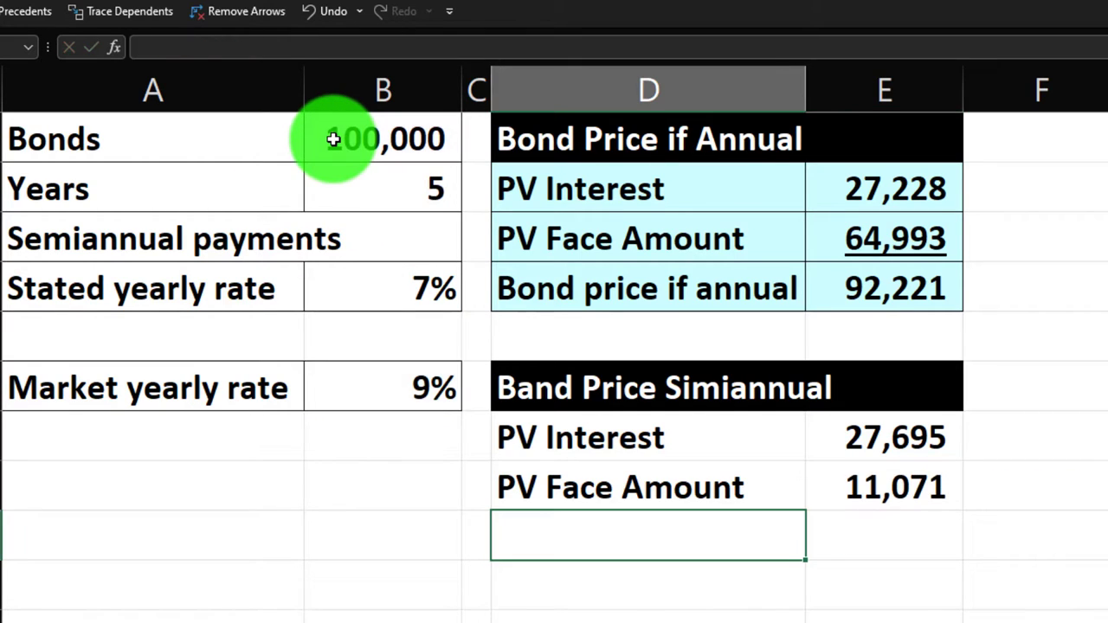
Label D9 'Bond Price Simannual' and total E7:E8 in E9 with SUM, giving 38,765.
text(Ba)
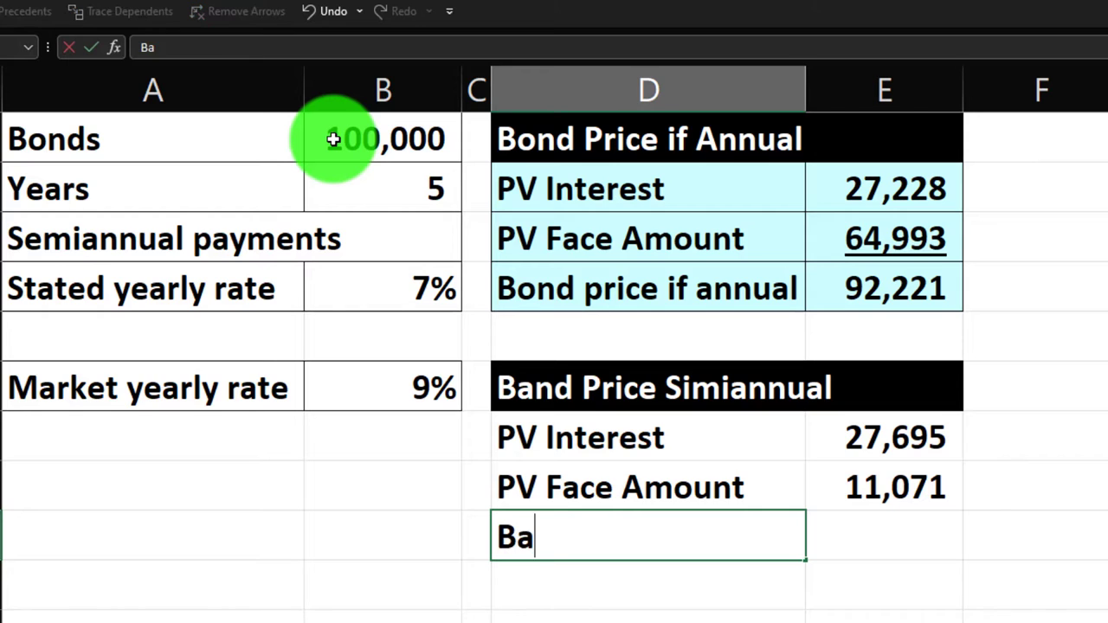
text(nd )
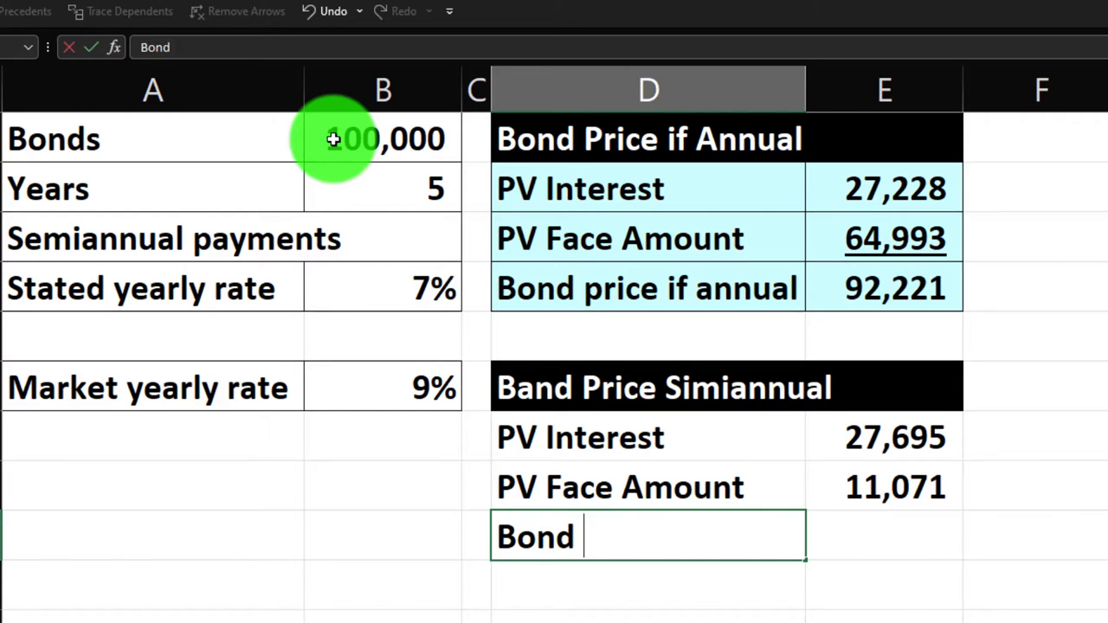
text(Price S)
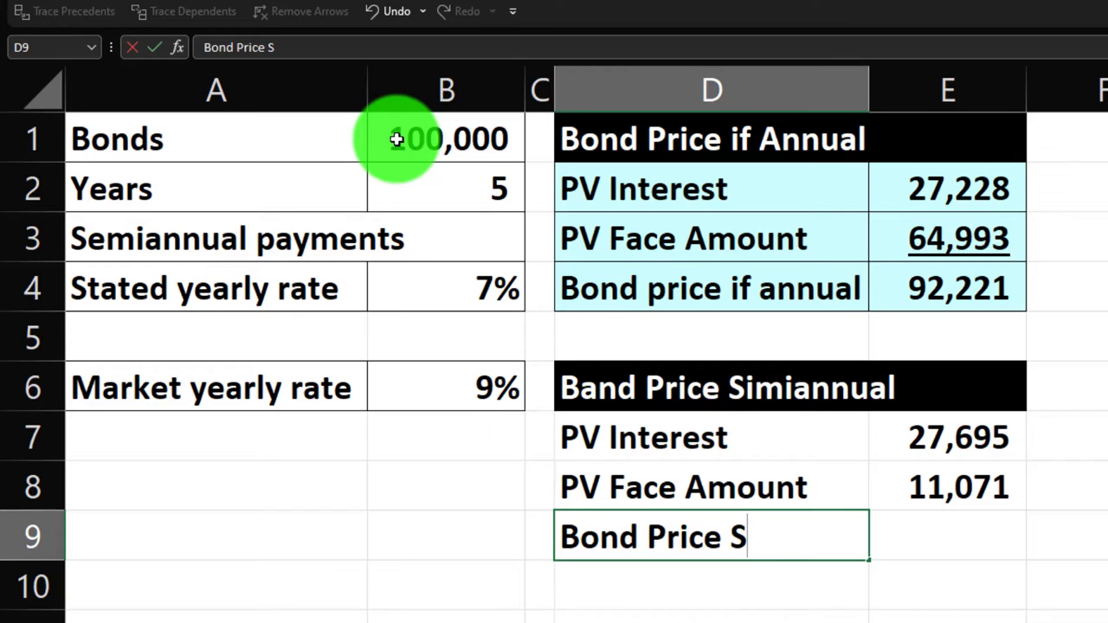
text(imannual)
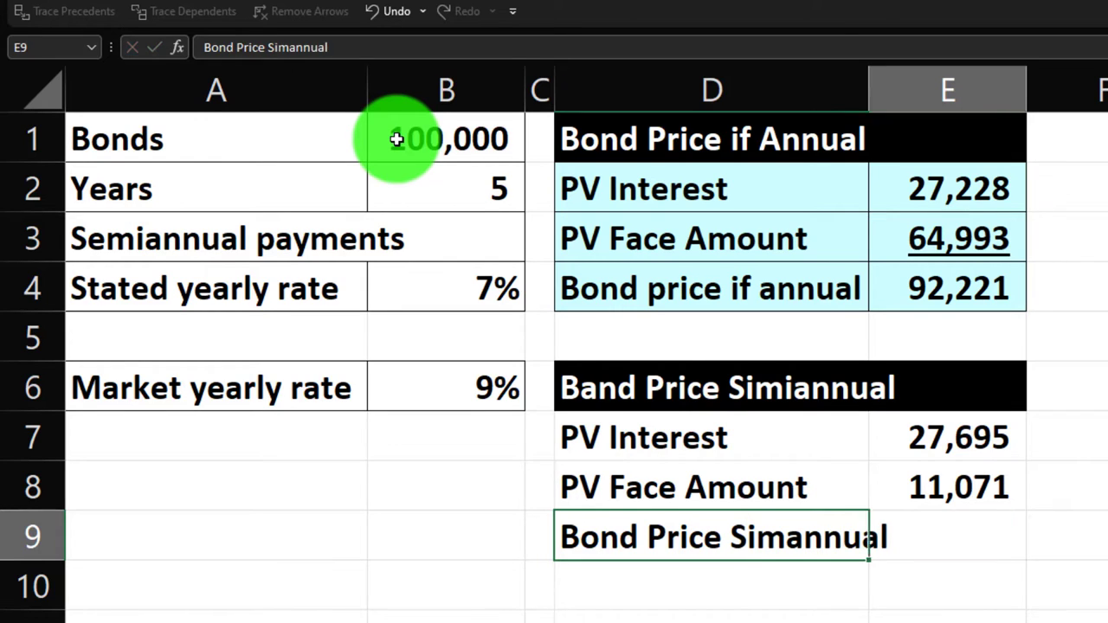
key(Tab)
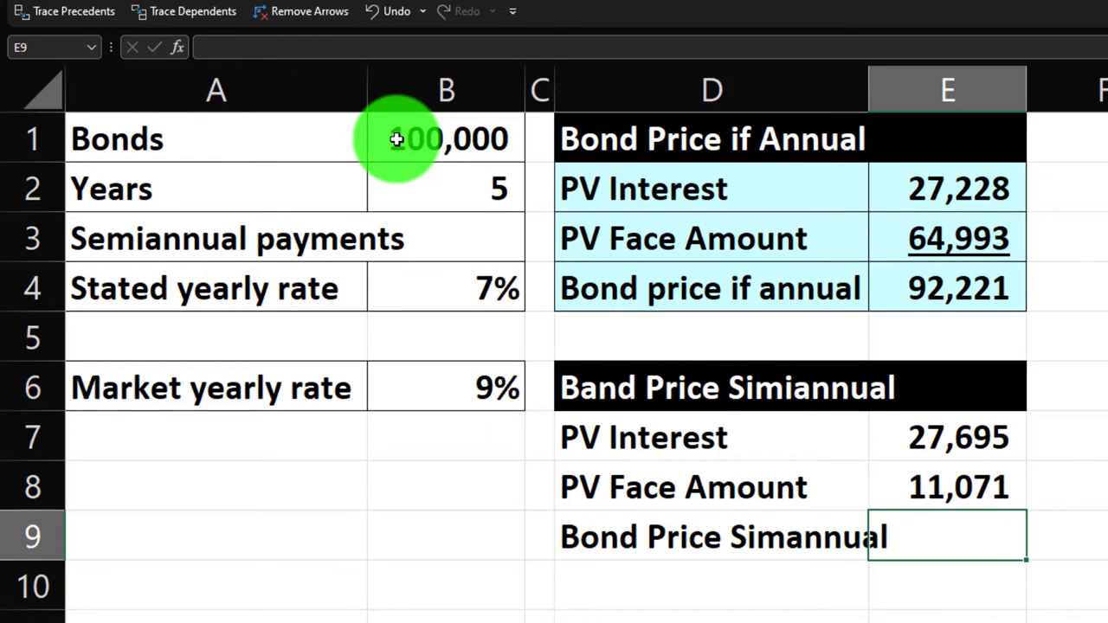
text(=suM)
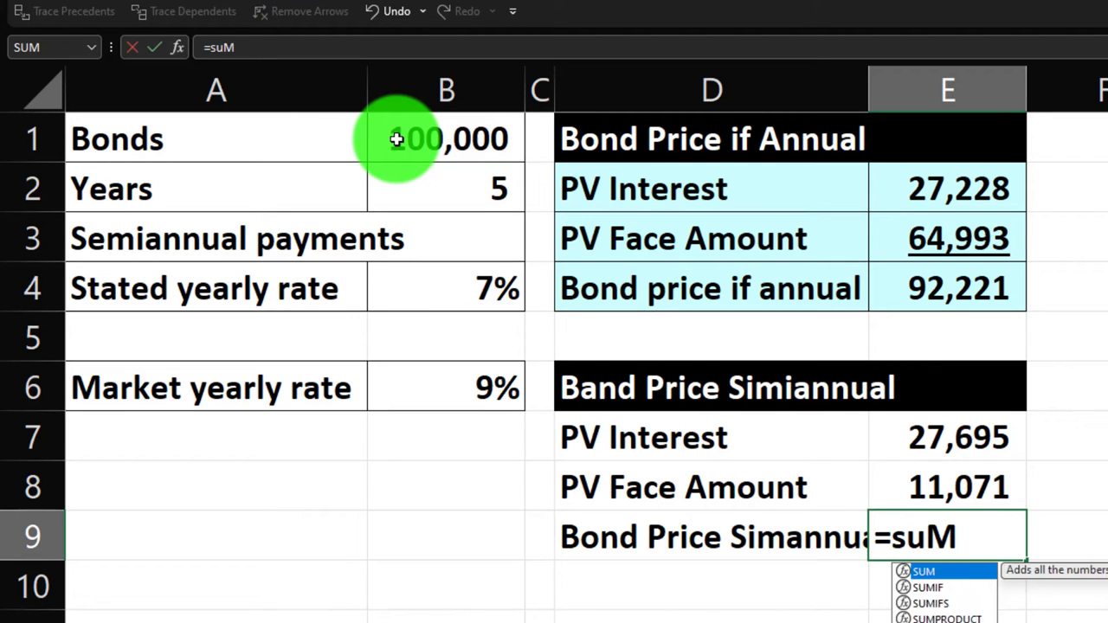
text(()
key(Up)
key(shift+Up)
key(Return)
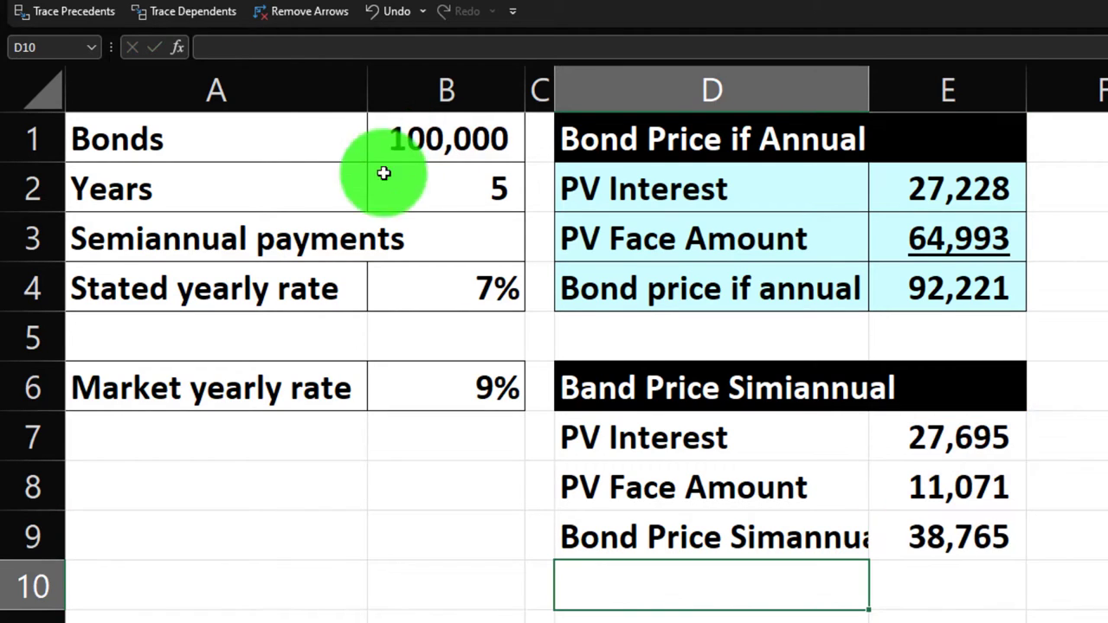
Correct 'Band' to 'Bond' in the D6 heading and select D7:E9.
click(594, 390)
double_click(594, 390)
key(Delete)
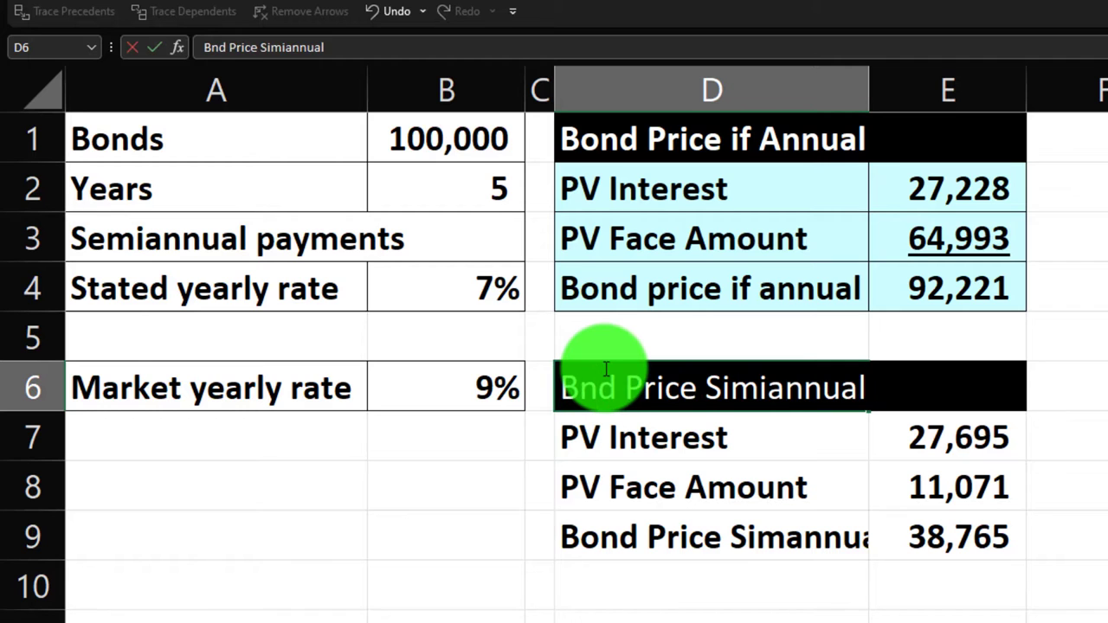
text(o)
key(Return)
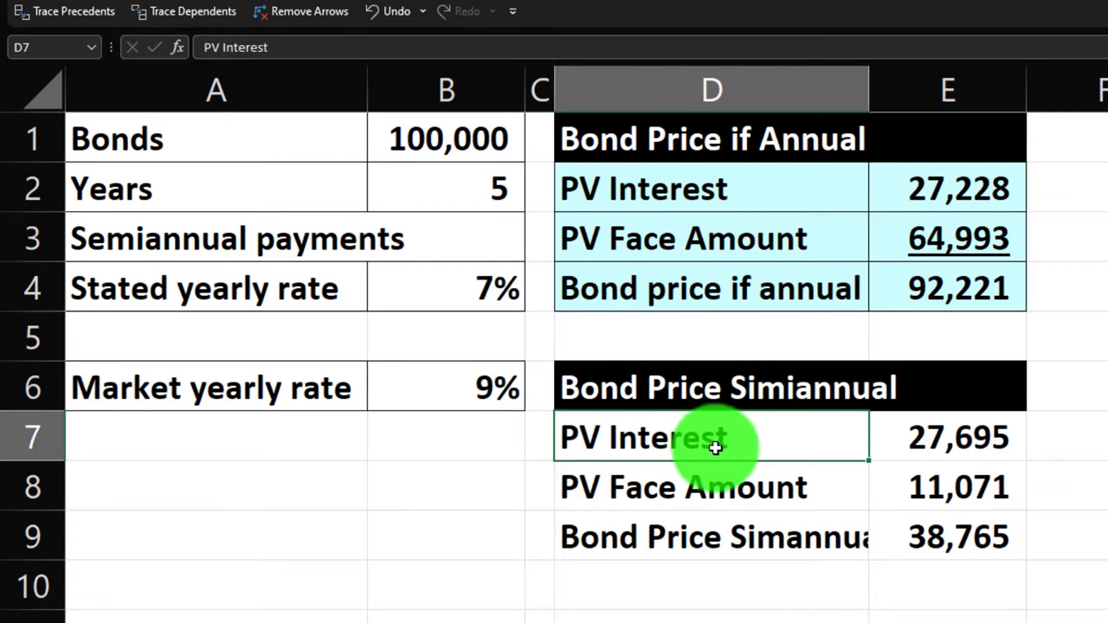
drag(717, 441, 920, 525)
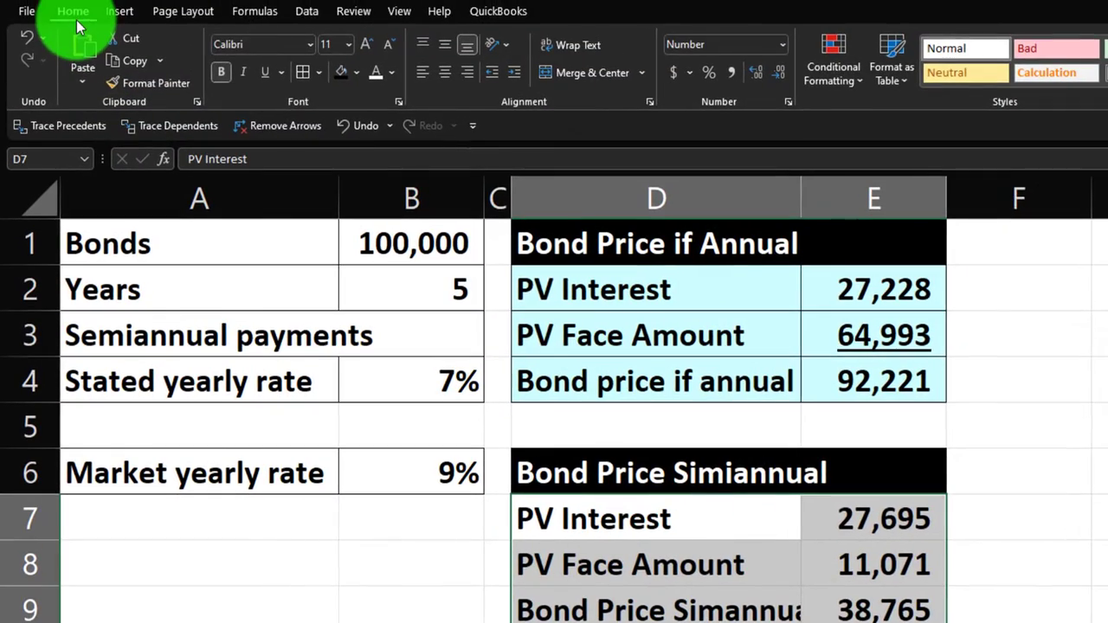
Shade D7:E9 light cyan and underline the 11,071 value in E8.
click(356, 73)
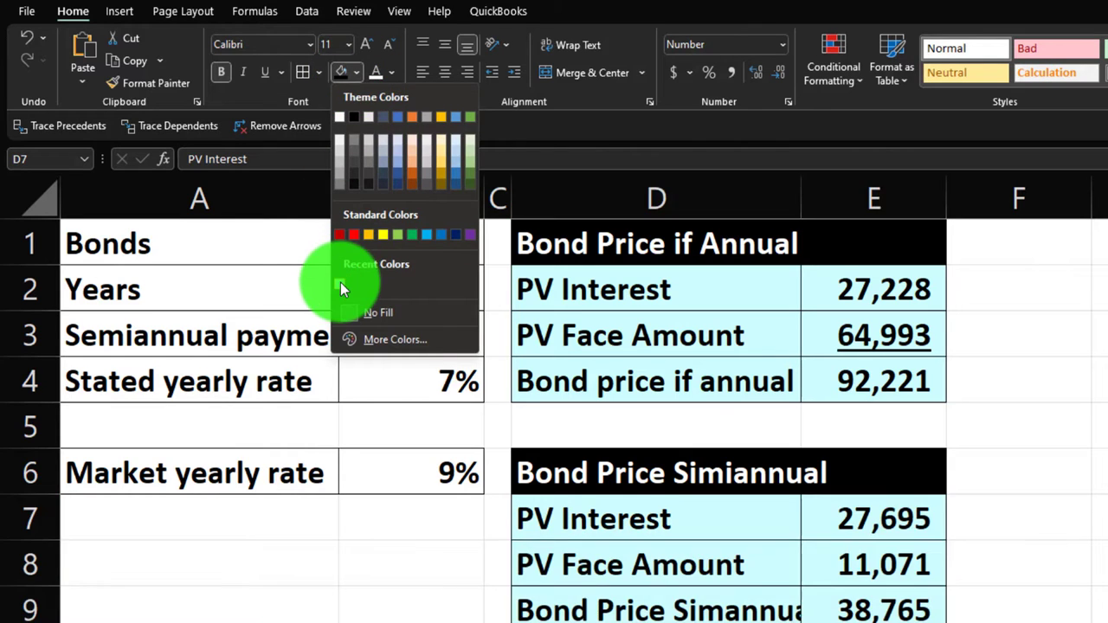
click(341, 280)
click(834, 459)
click(887, 553)
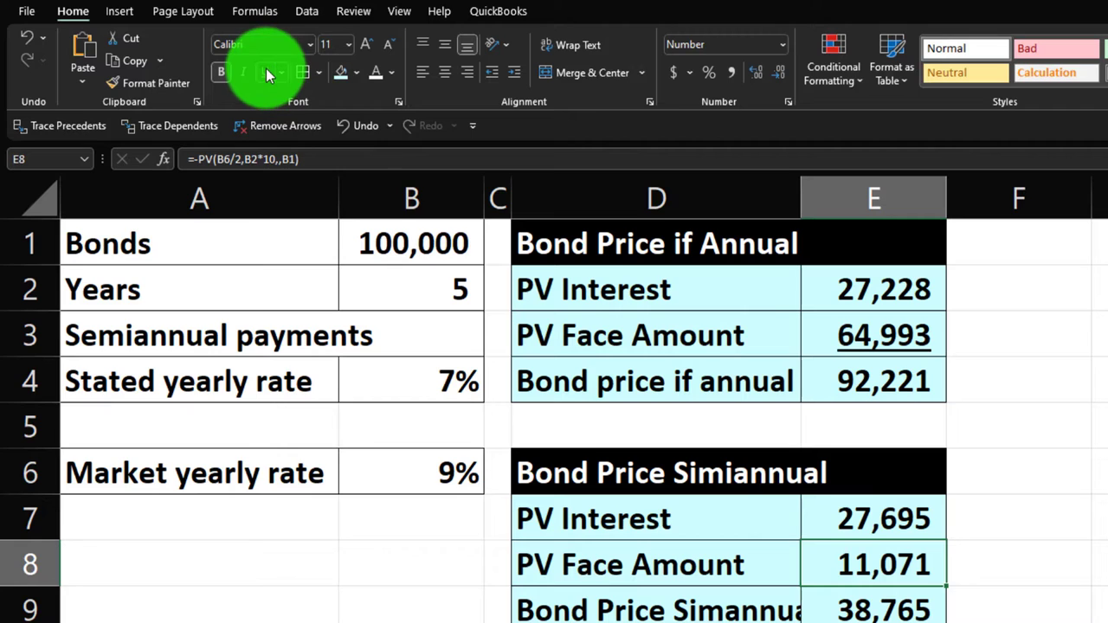
Widen column D to fit its labels and review the column E results.
click(718, 463)
drag(799, 205, 824, 200)
click(900, 324)
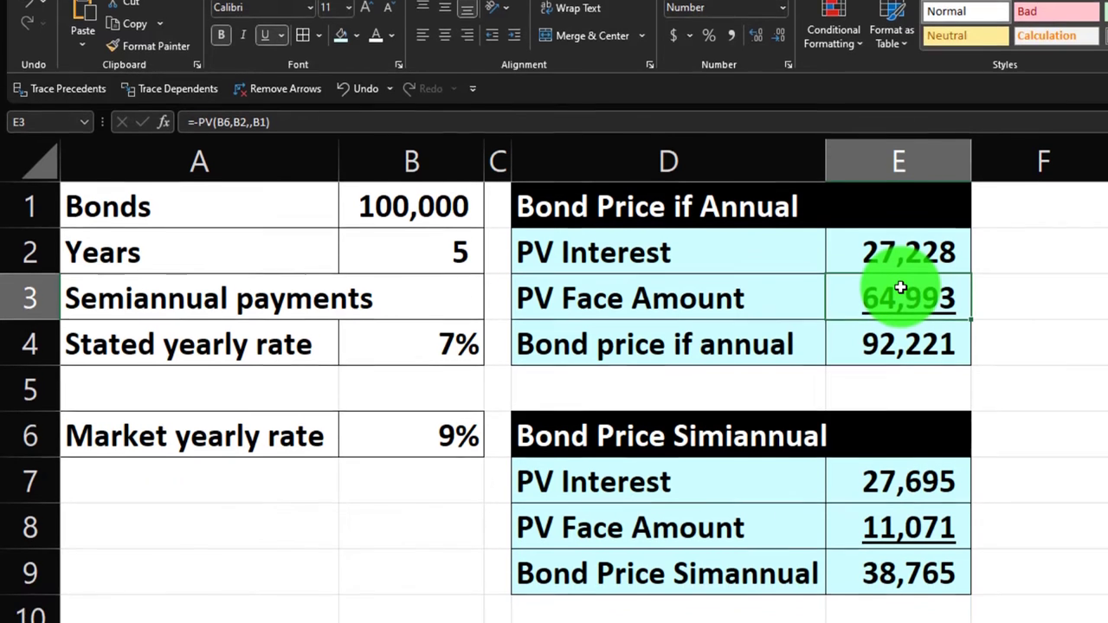
key(Down)
key(Down)
key(Down)
key(Down)
key(Down)
key(Down)
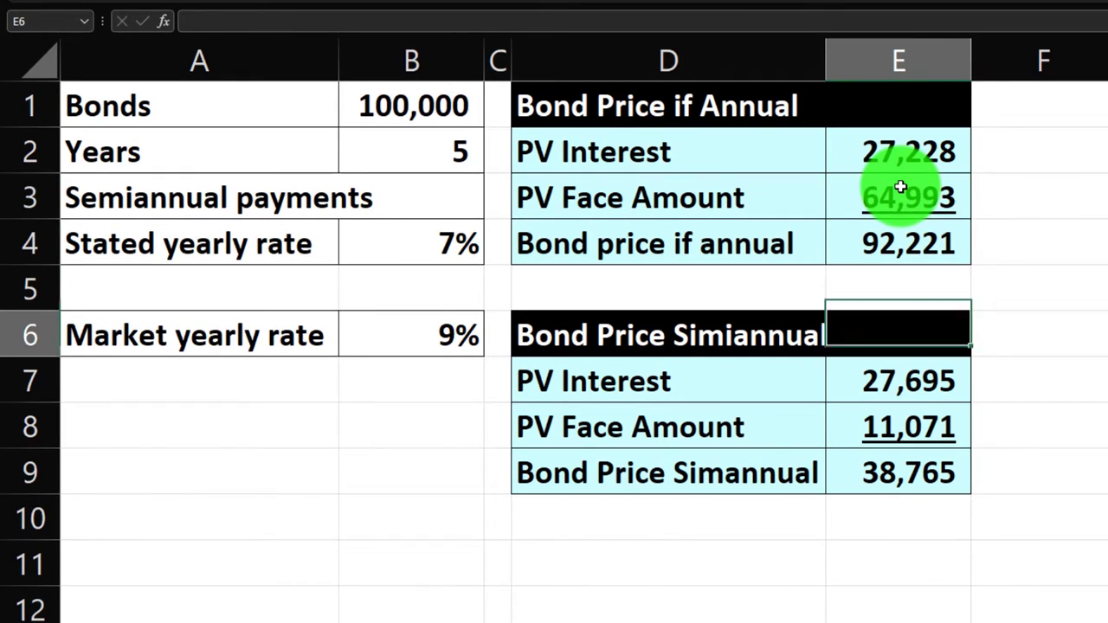
key(Up)
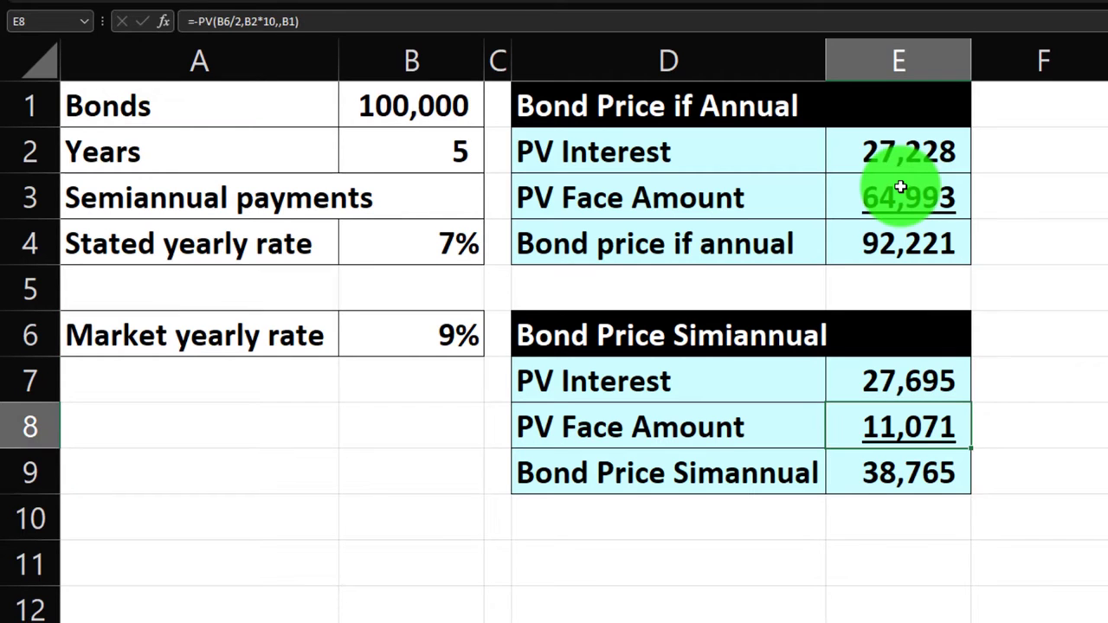
double_click(918, 424)
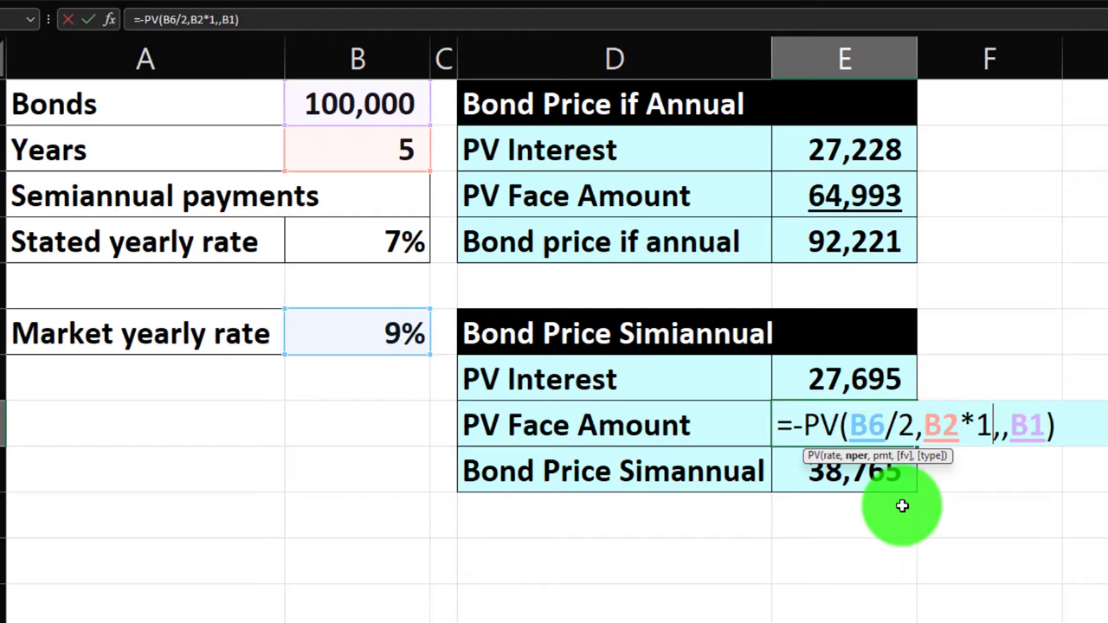
text(2)
key(Return)
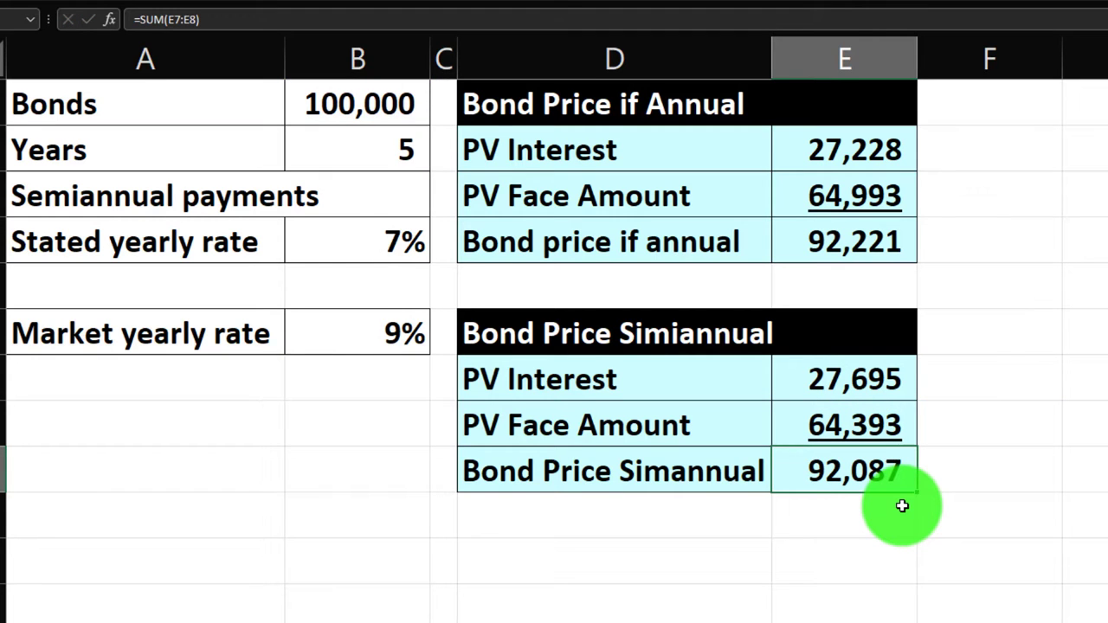
click(902, 505)
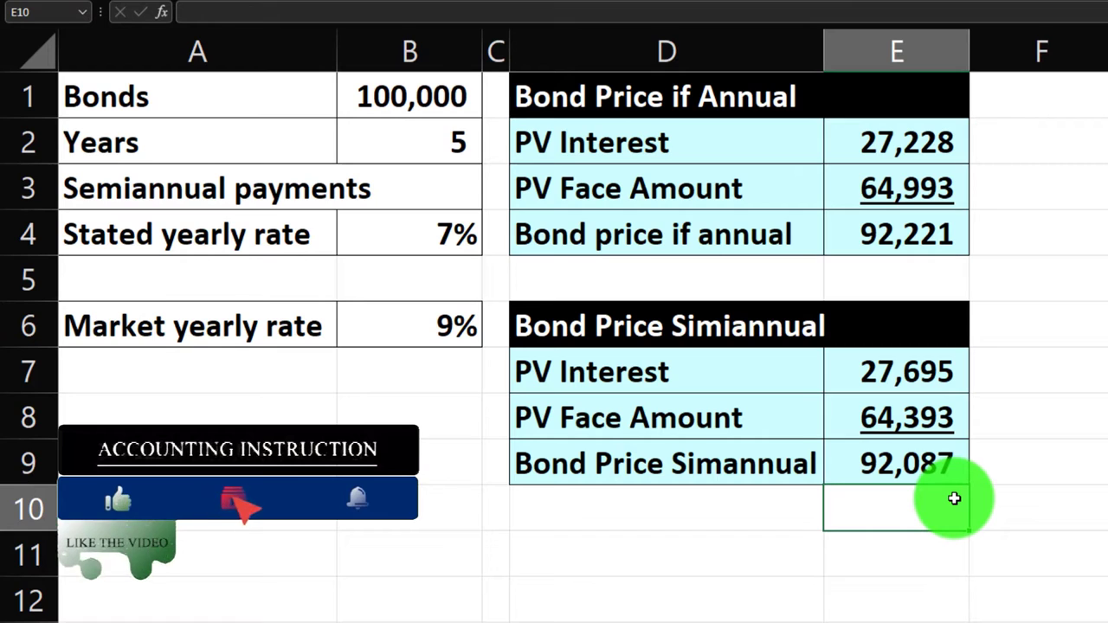
key(Up)
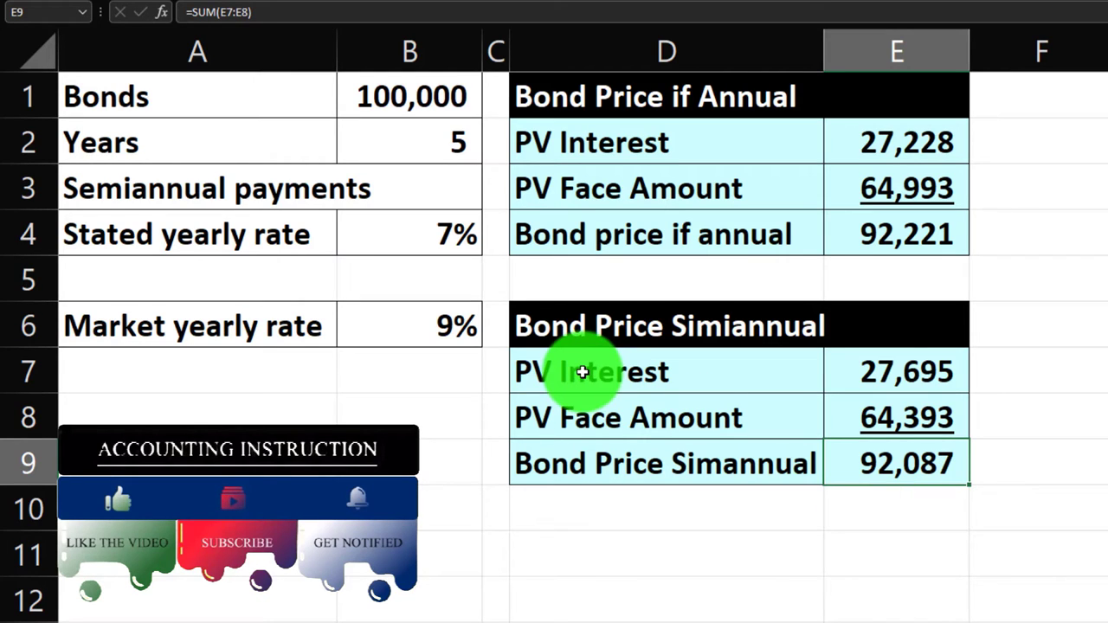
Give column F column C's width and label G1 'Years' and G2 'Periods'.
click(496, 48)
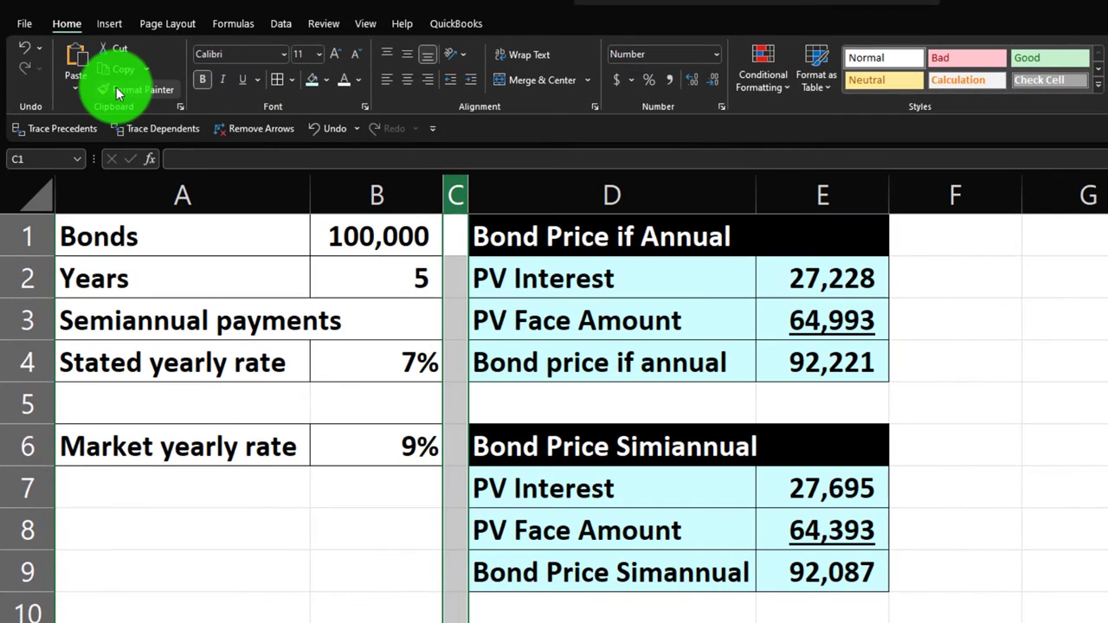
click(119, 91)
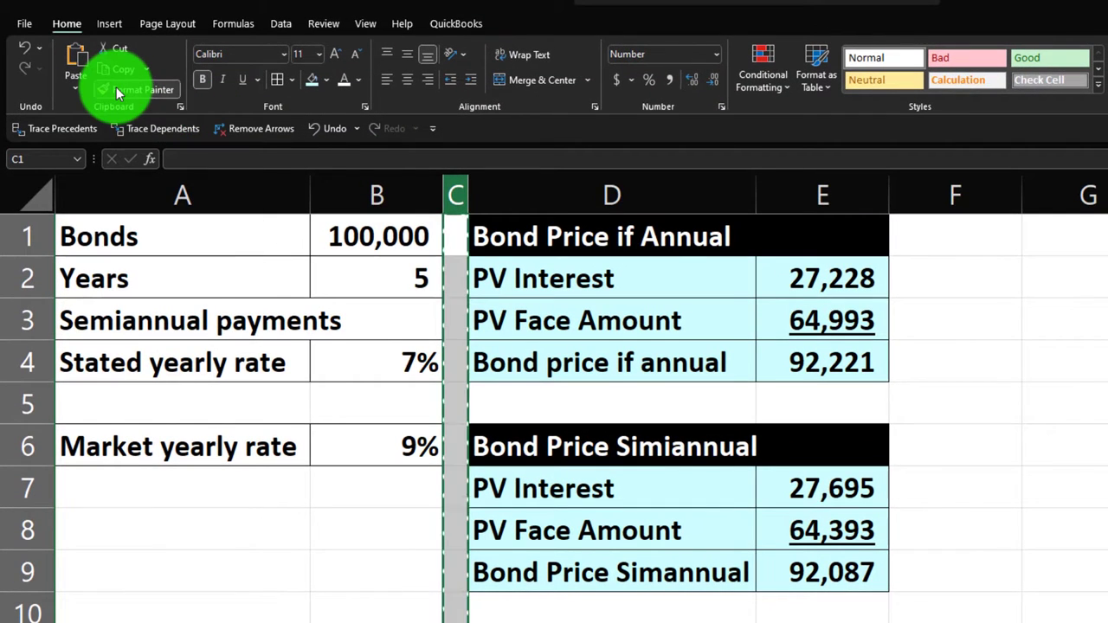
click(924, 194)
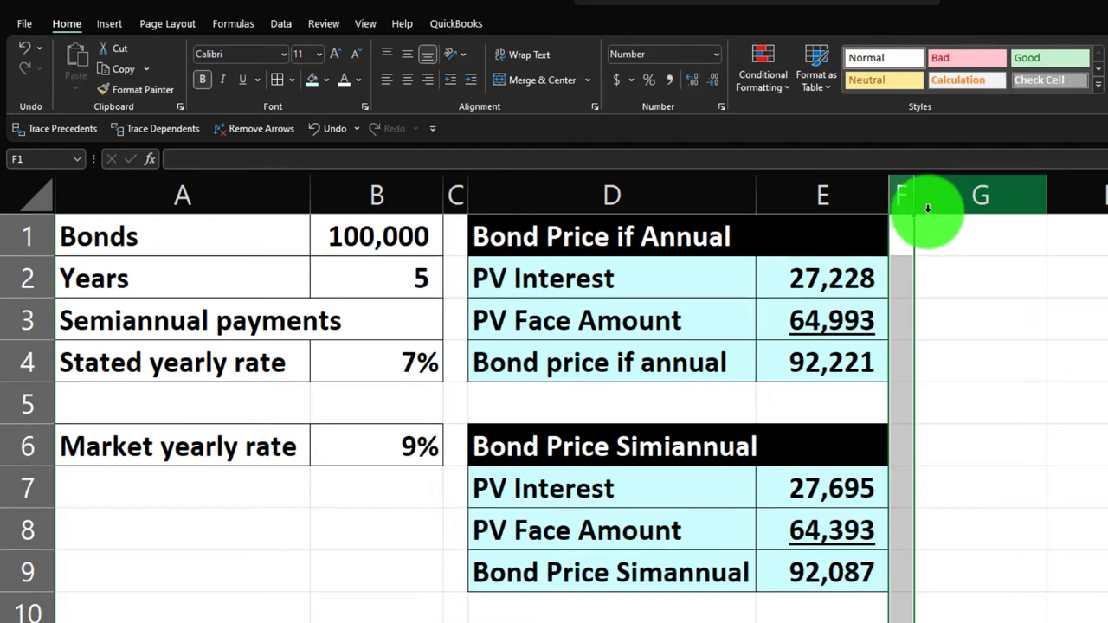
click(935, 237)
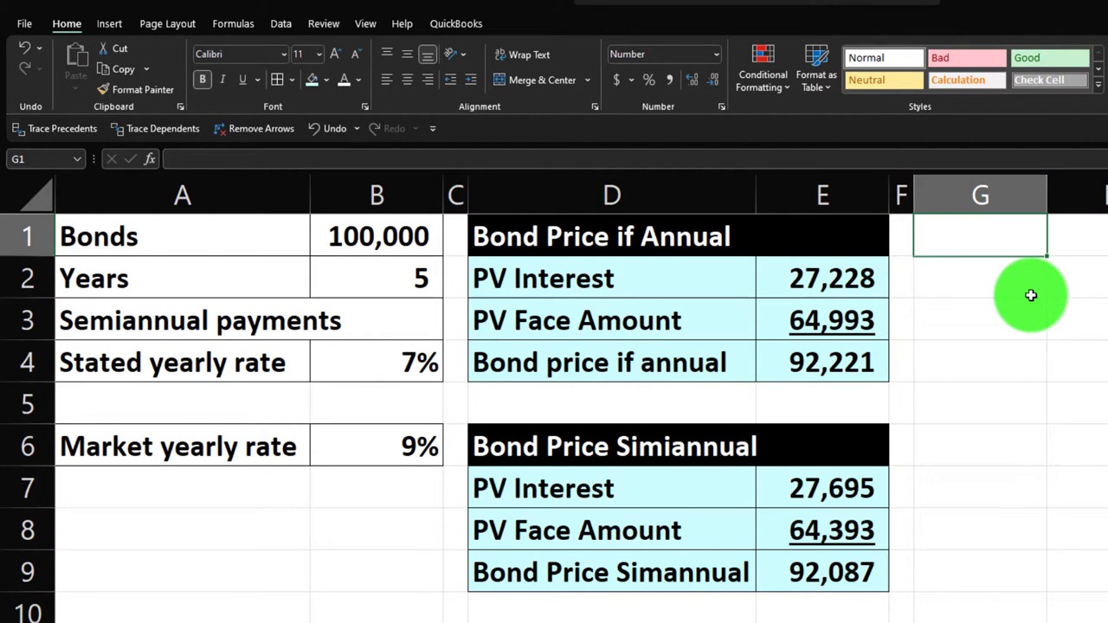
text(Y)
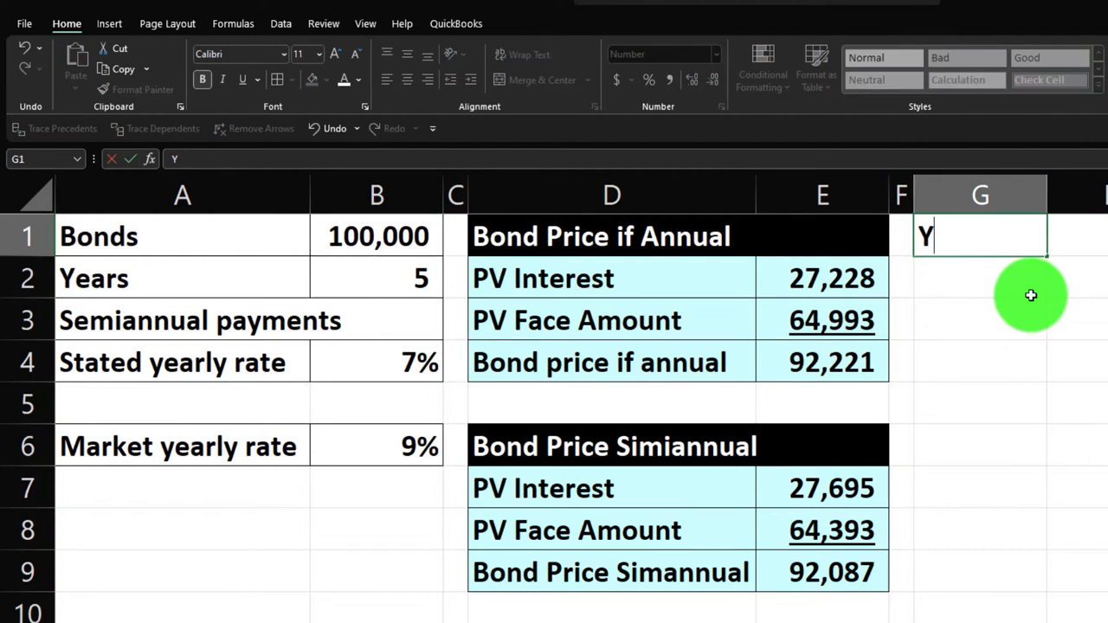
text(Ears)
key(Return)
text(Periods)
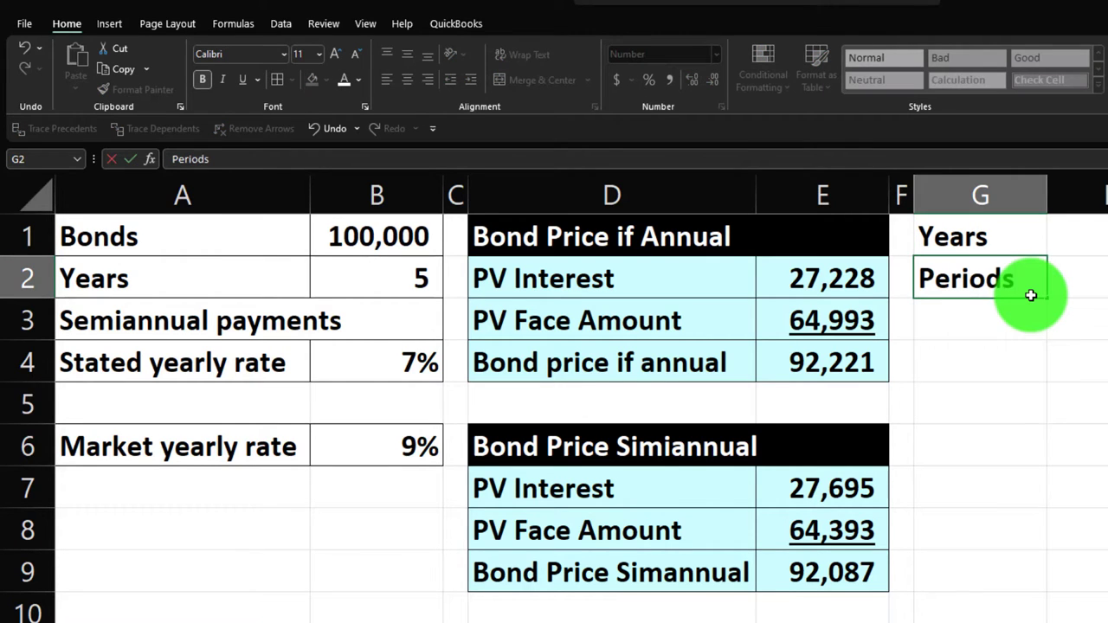
key(Tab)
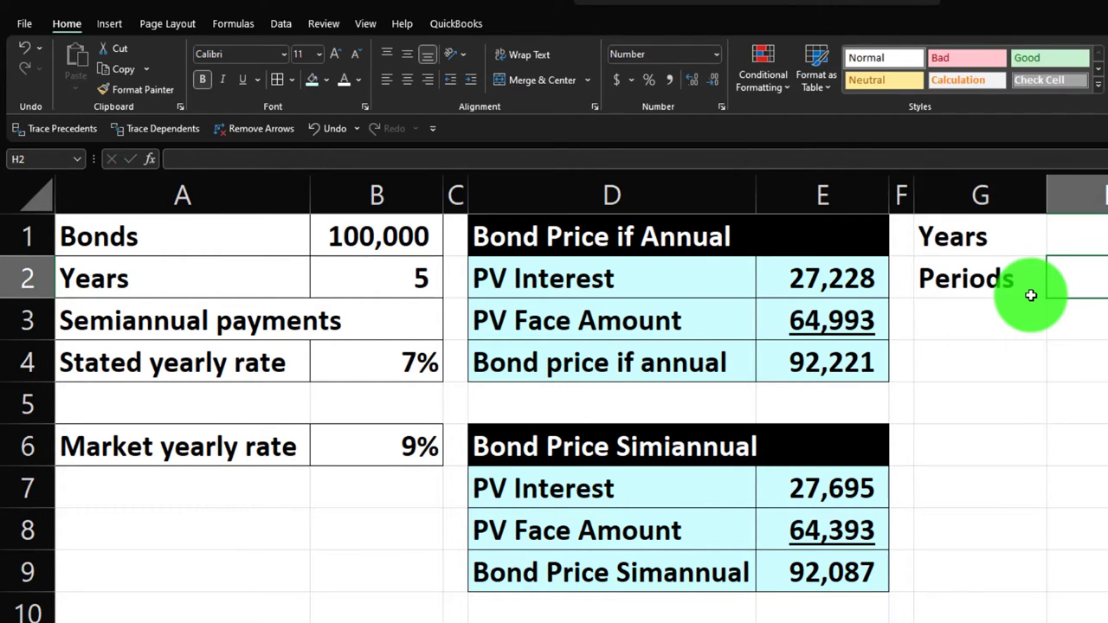
Fill the period numbers 1 to 10 across H2:Q2.
scroll(1030, 295, right, 1)
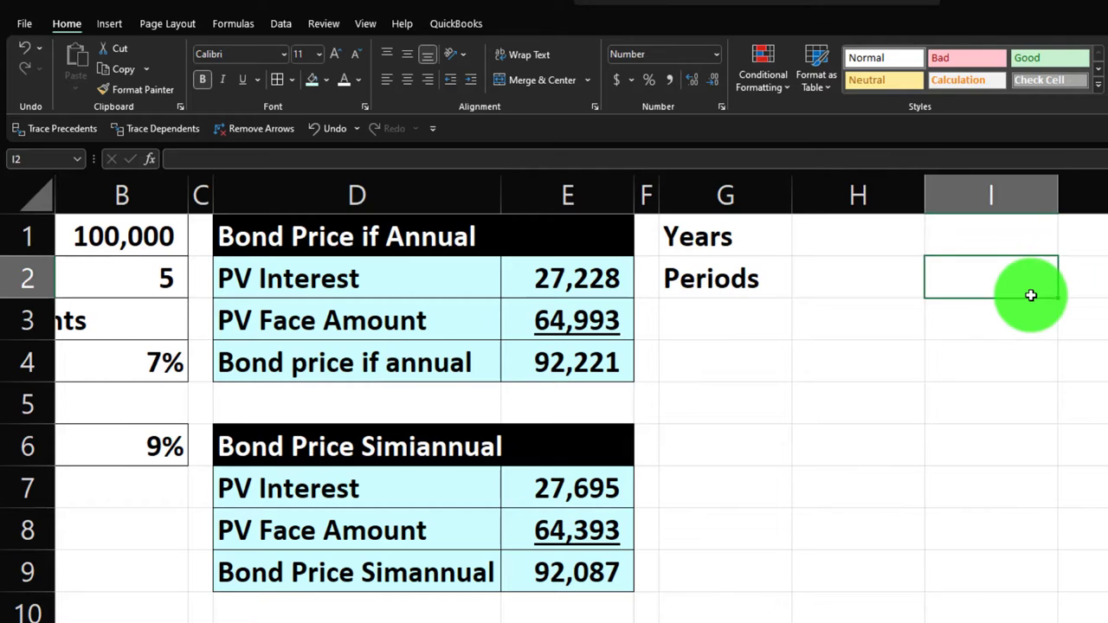
text(1)
key(Tab)
text(2)
key(Tab)
drag(887, 283, 961, 282)
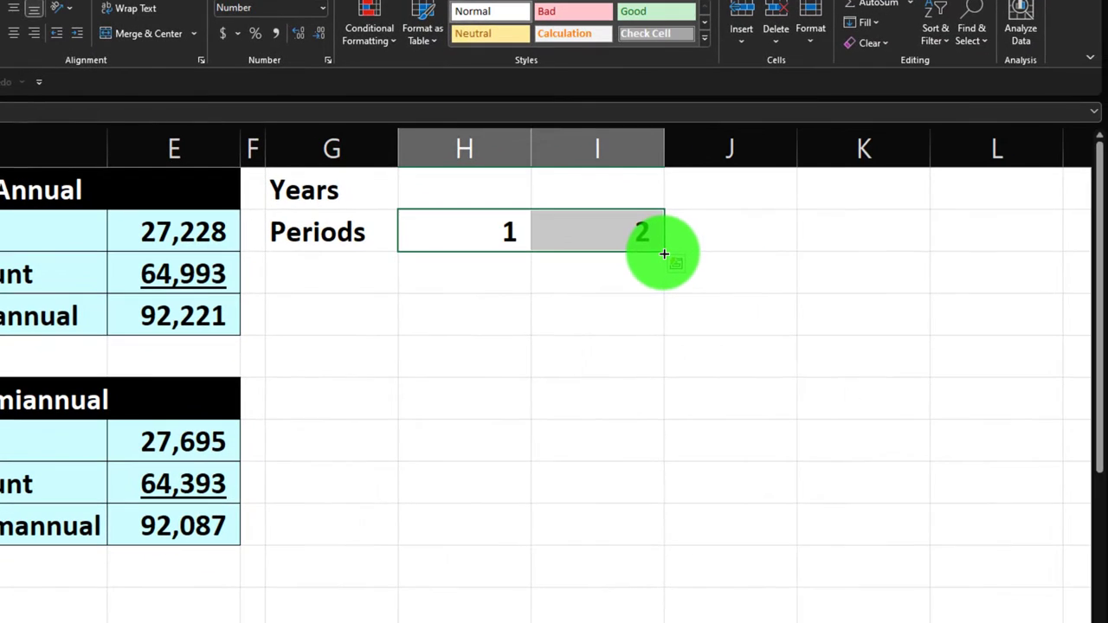
drag(664, 253, 829, 262)
click(334, 310)
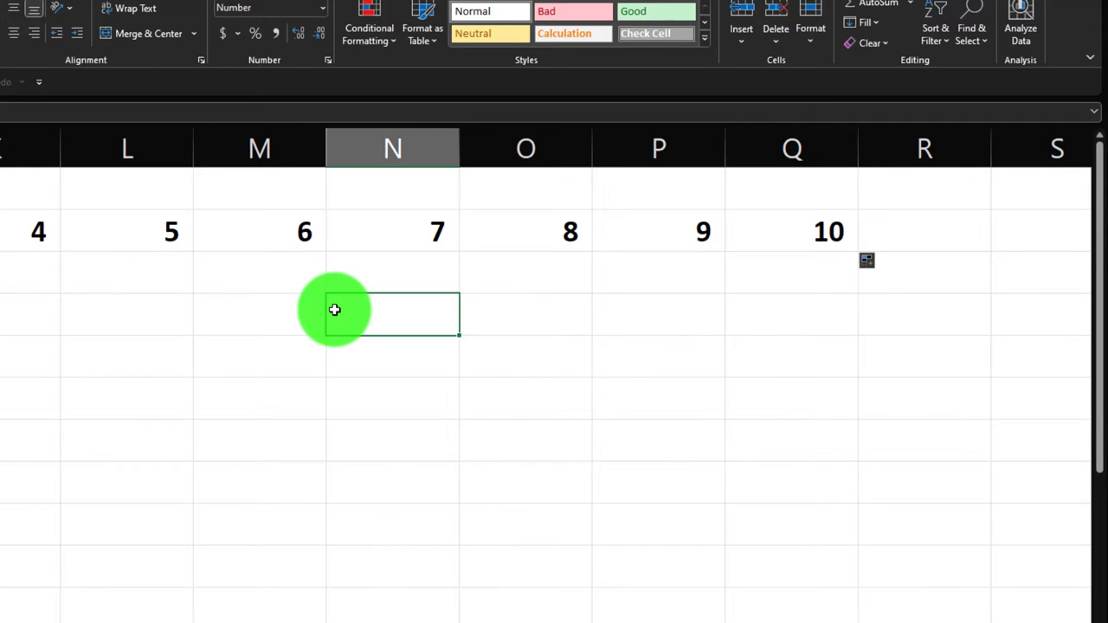
Centre the period numbers in H2:Q2 and give them a dark blue fill.
key(Right)
key(Right)
key(Right)
key(Right)
key(Up)
key(Left)
key(shift+Left)
key(shift+Left)
key(shift+Left)
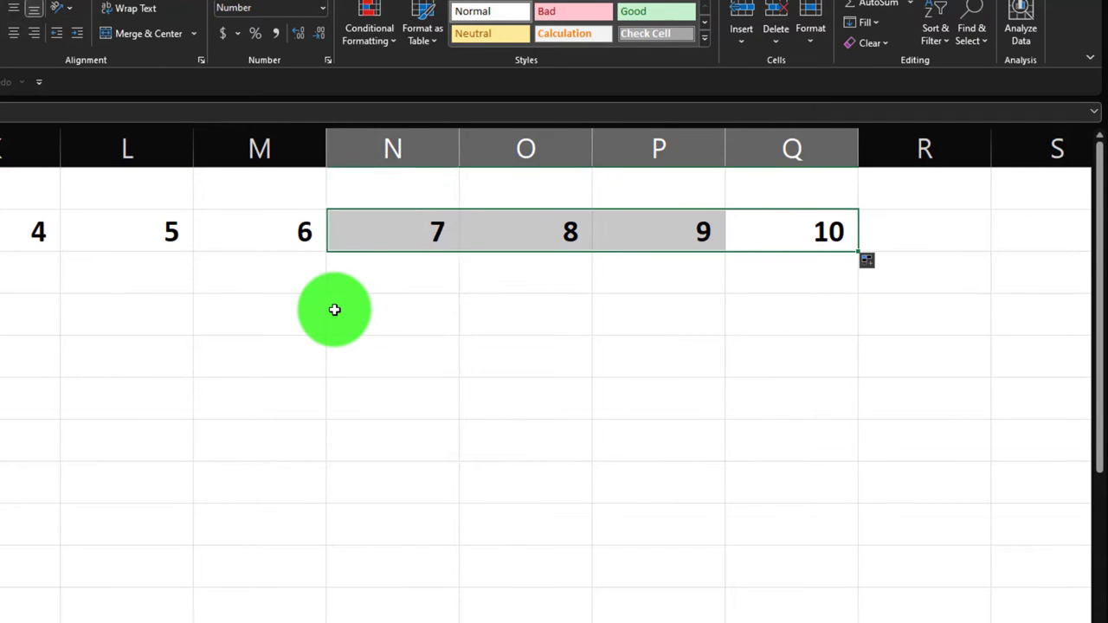
key(shift+Left)
key(shift+Left)
key(shift+Left)
key(shift+Left)
key(shift+Left)
key(shift+Left)
scroll(536, 258, left, 1)
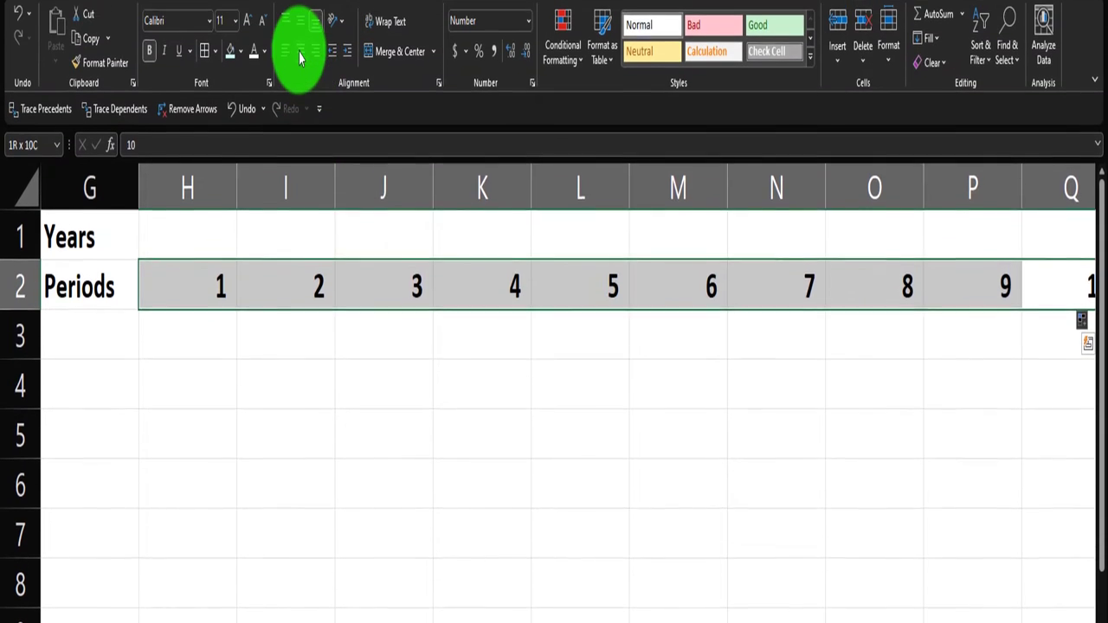
click(297, 50)
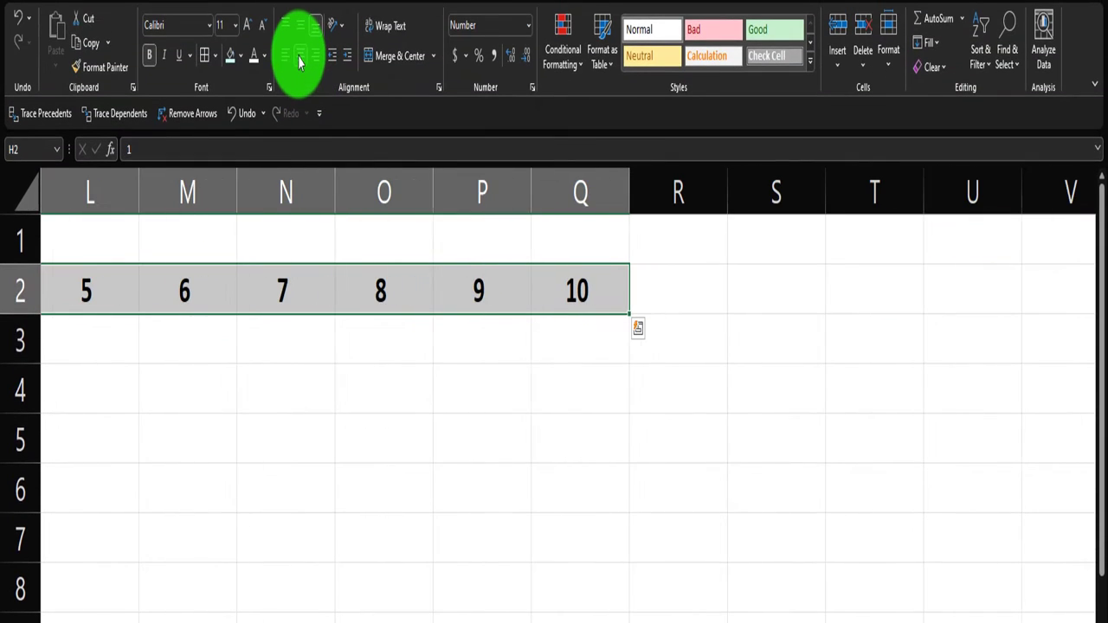
click(245, 58)
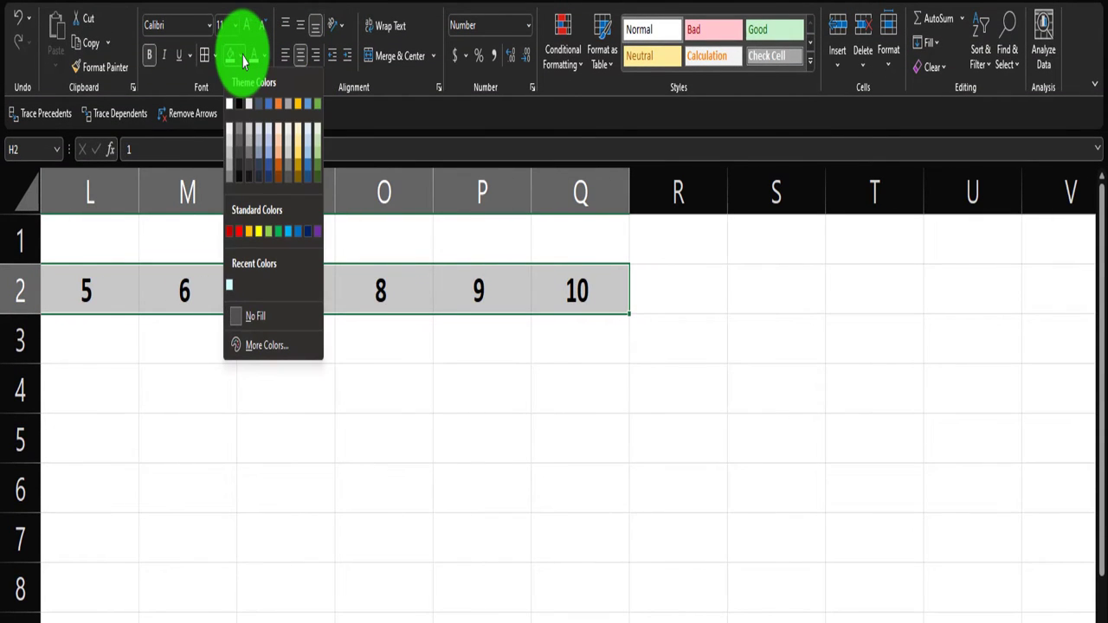
click(309, 231)
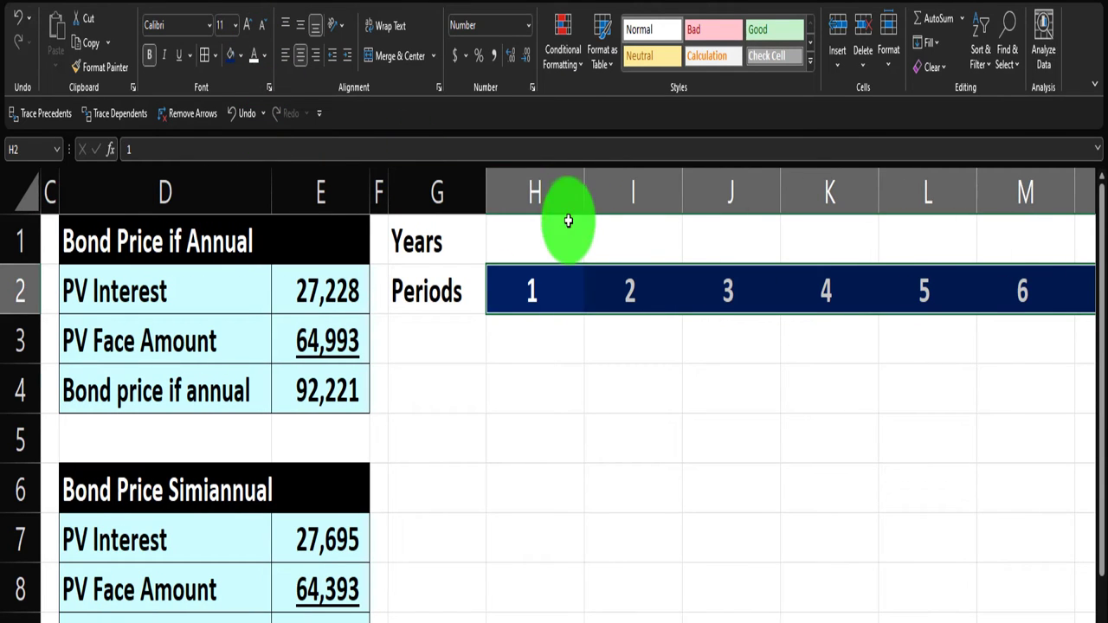
click(568, 252)
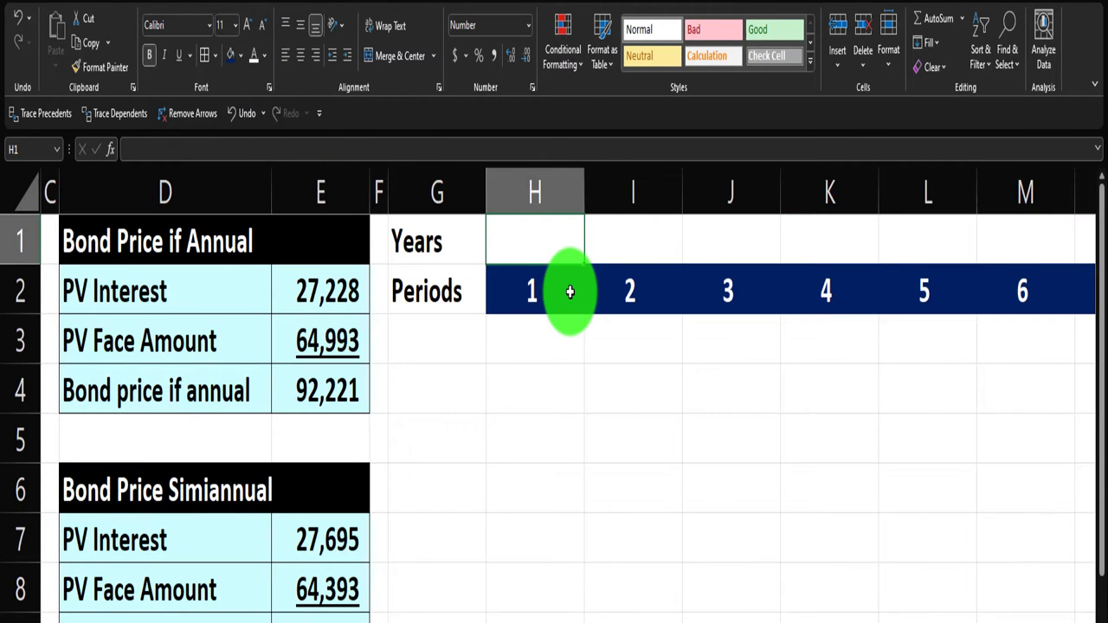
Enter years 1 to 5 in H1, J1, L1, N1 and P1, then select H1:I1.
text(1)
key(Right)
key(Right)
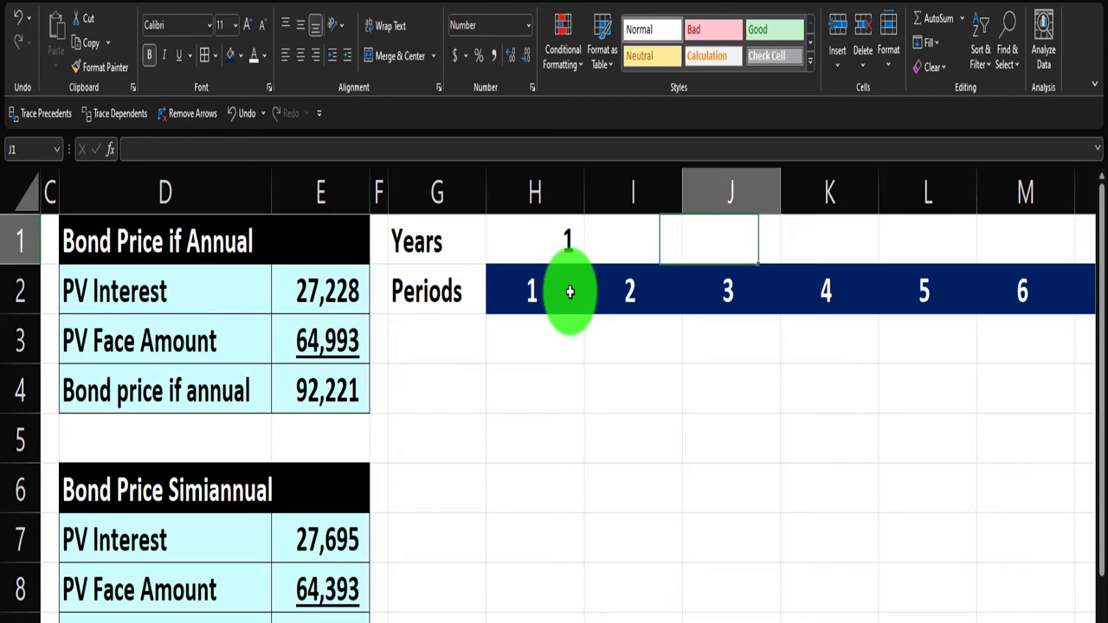
text(2)
key(Right)
key(Right)
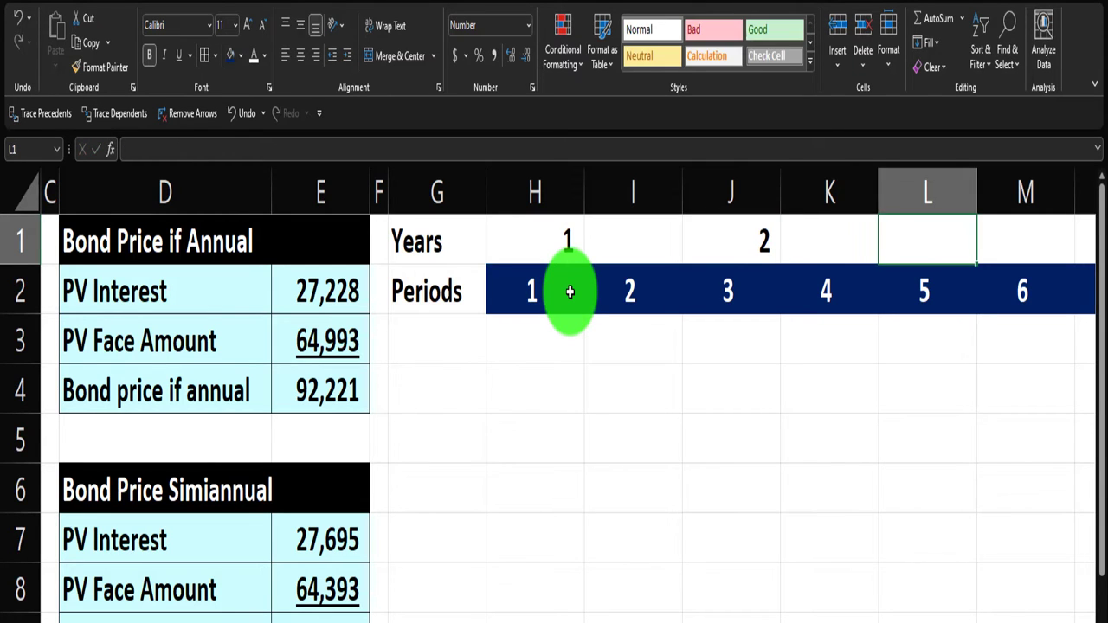
text(3)
key(Right)
key(Right)
text(4)
key(Right)
key(Right)
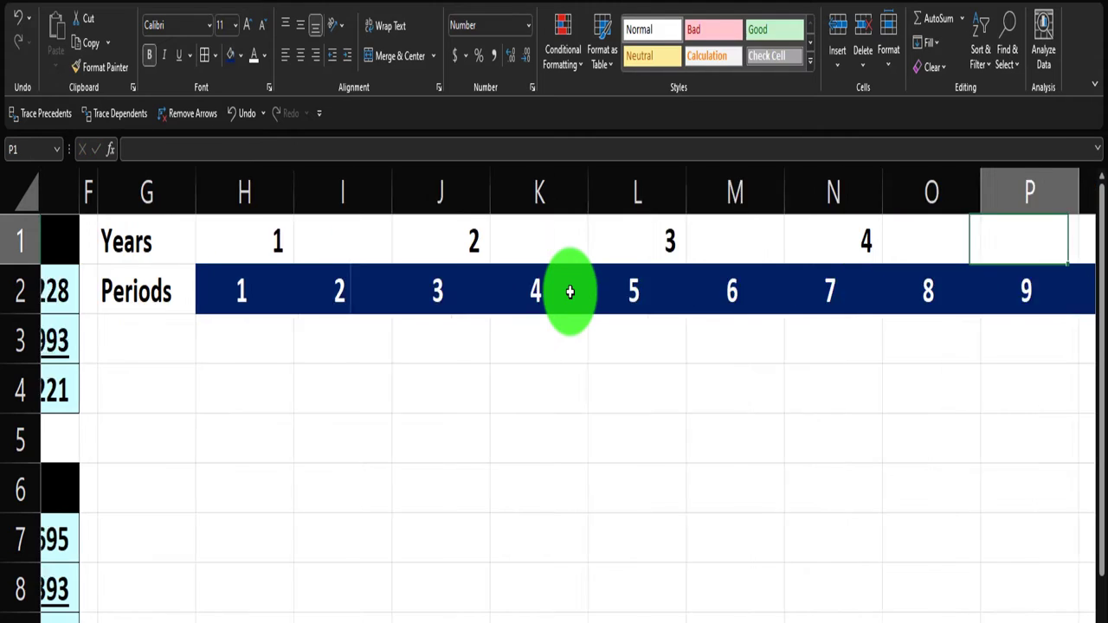
text(5)
key(Right)
key(Right)
key(Left)
key(Left)
key(Left)
key(Left)
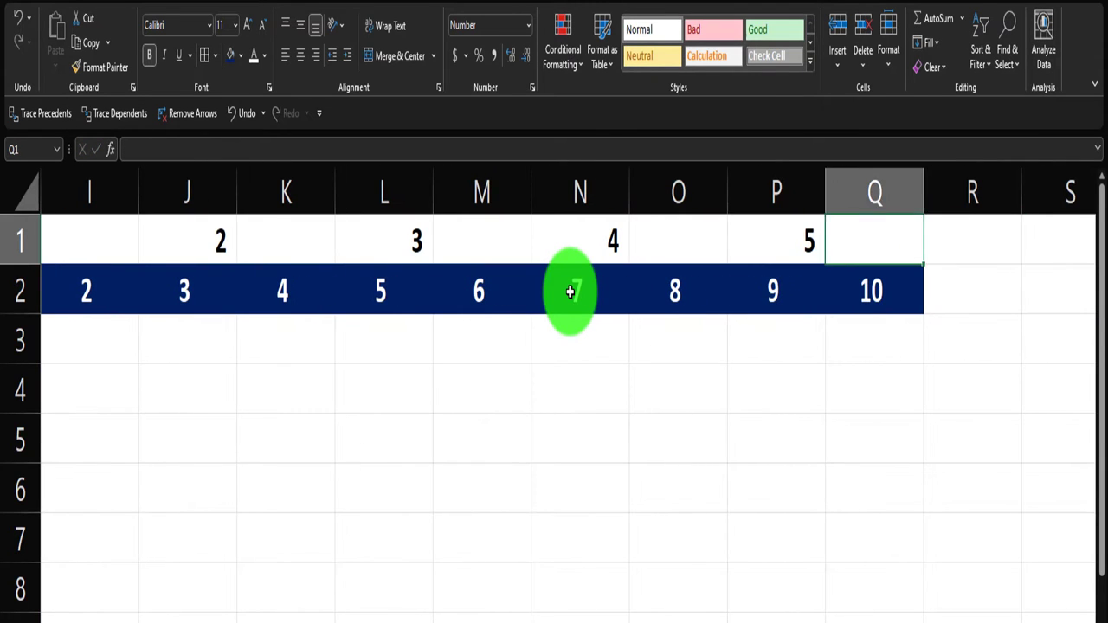
key(Left)
key(Left)
key(Left)
key(Left)
key(Left)
key(Left)
key(Left)
key(Left)
key(Left)
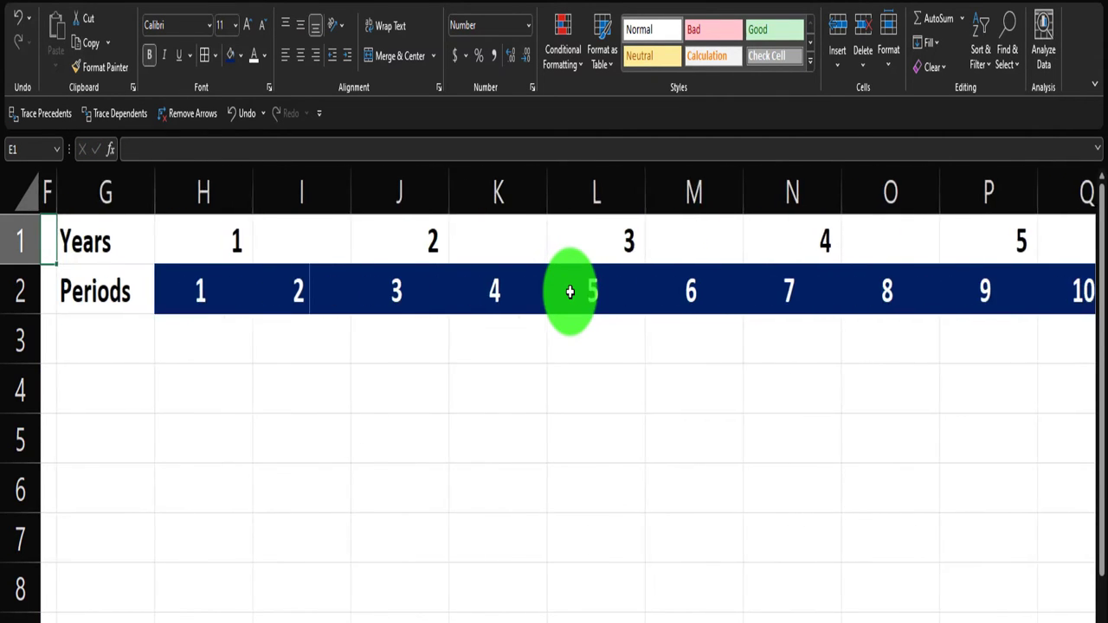
drag(333, 232, 381, 247)
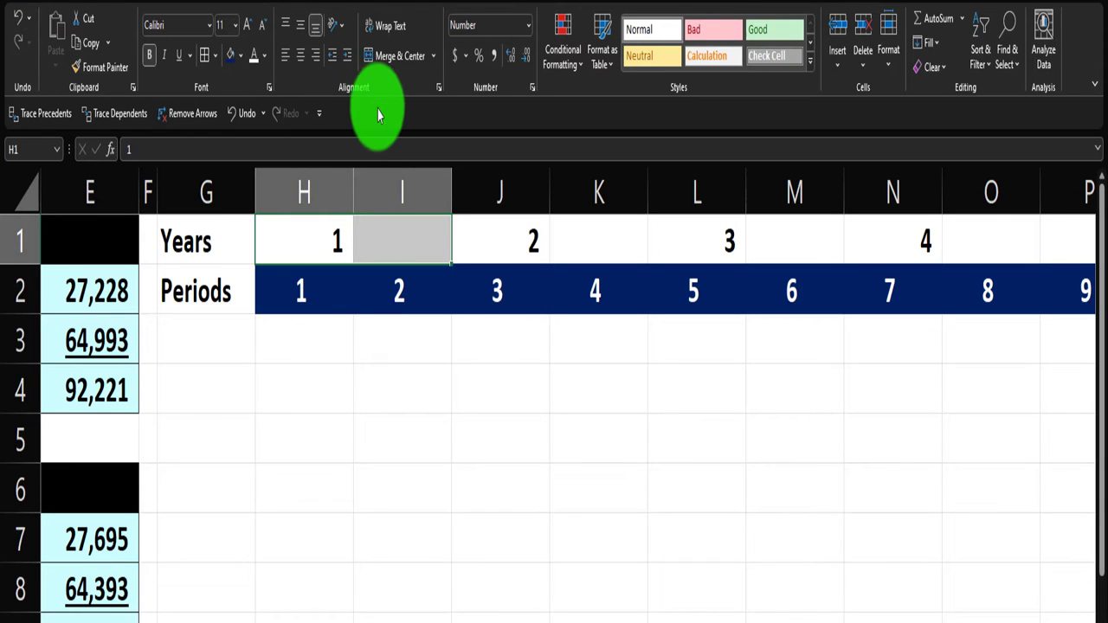
click(384, 58)
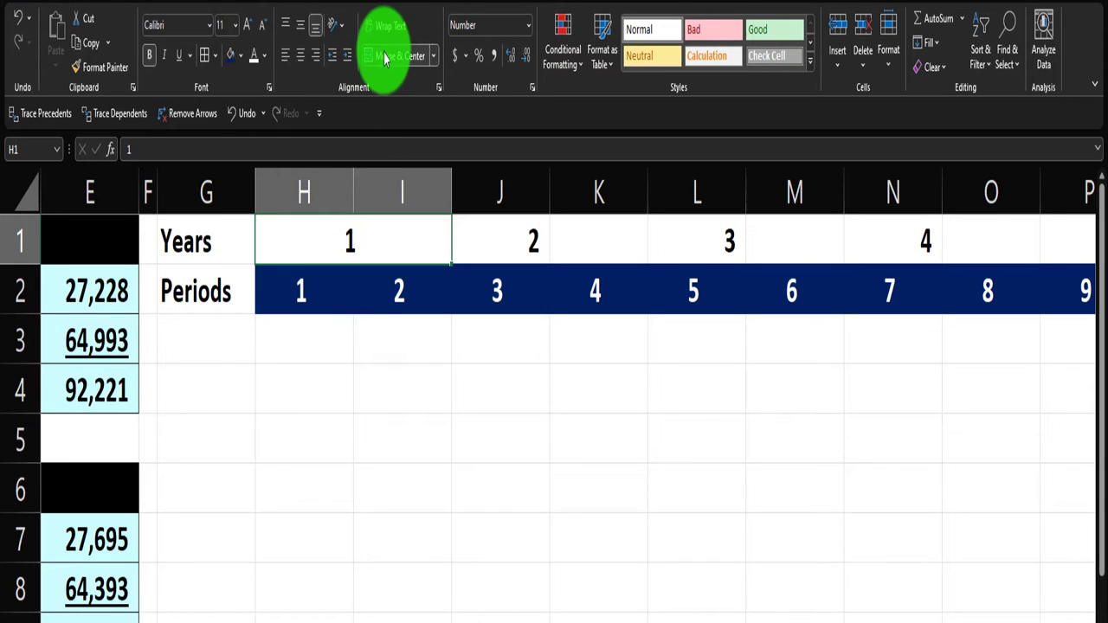
drag(334, 187, 389, 178)
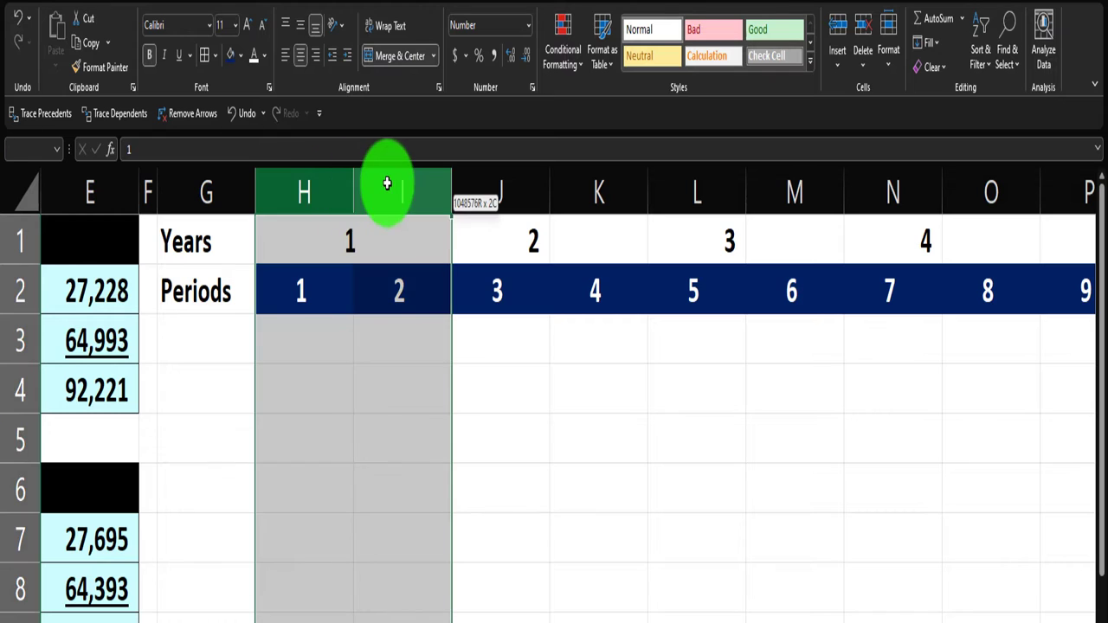
click(335, 244)
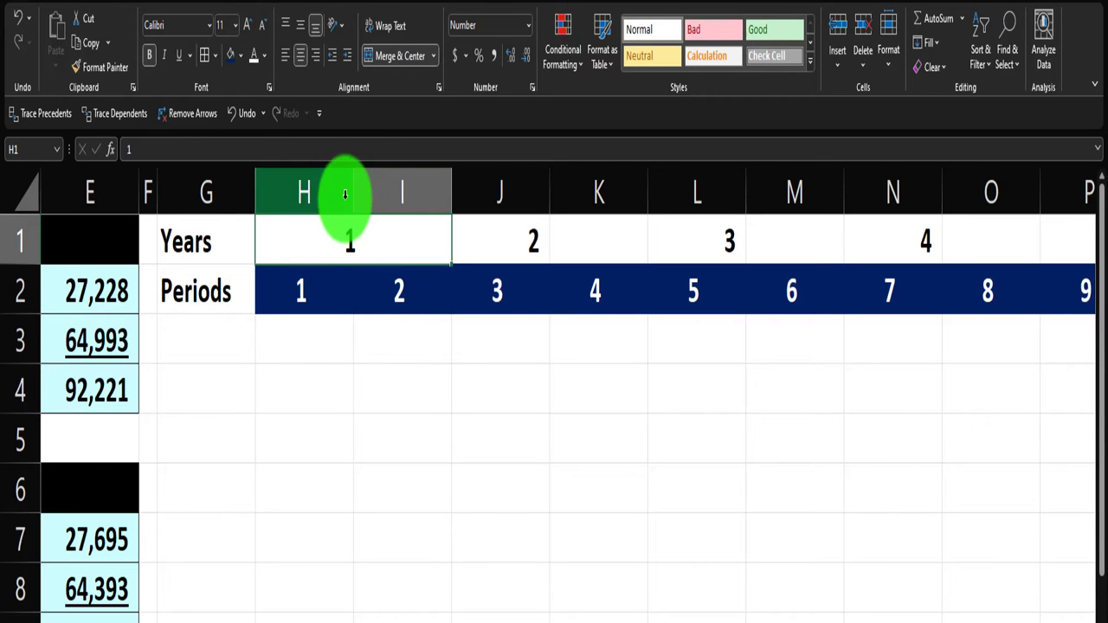
click(25, 28)
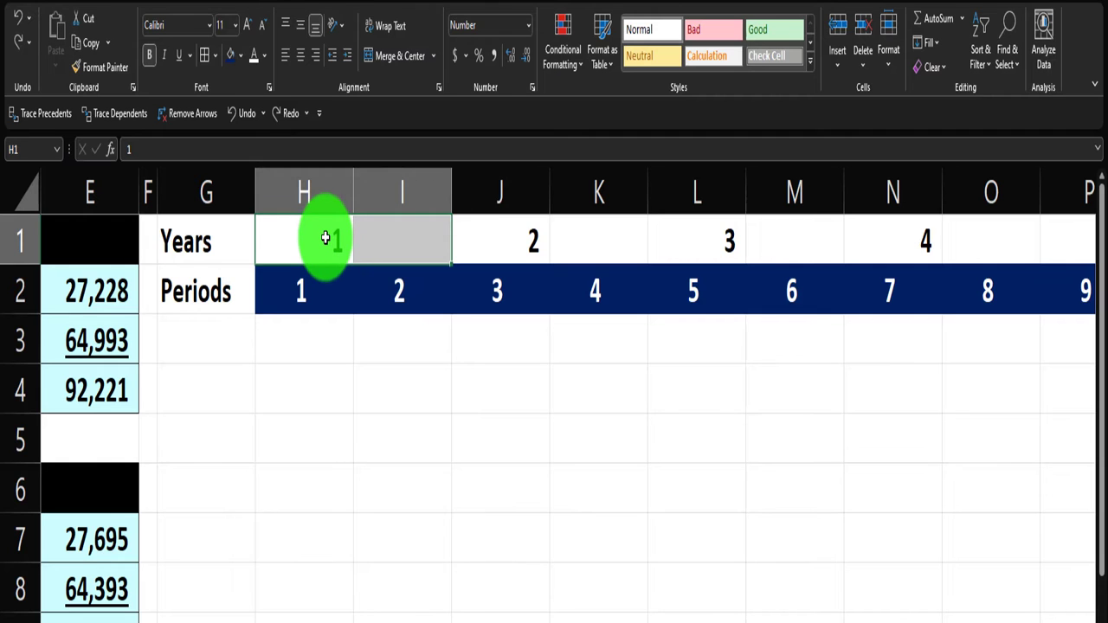
right_click(326, 240)
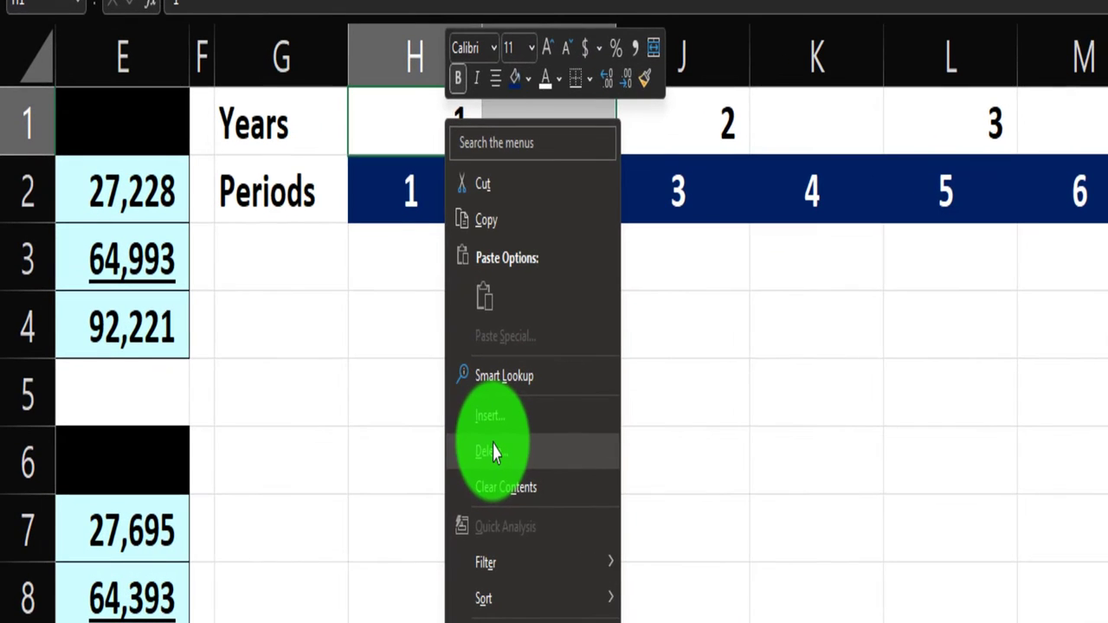
key(Escape)
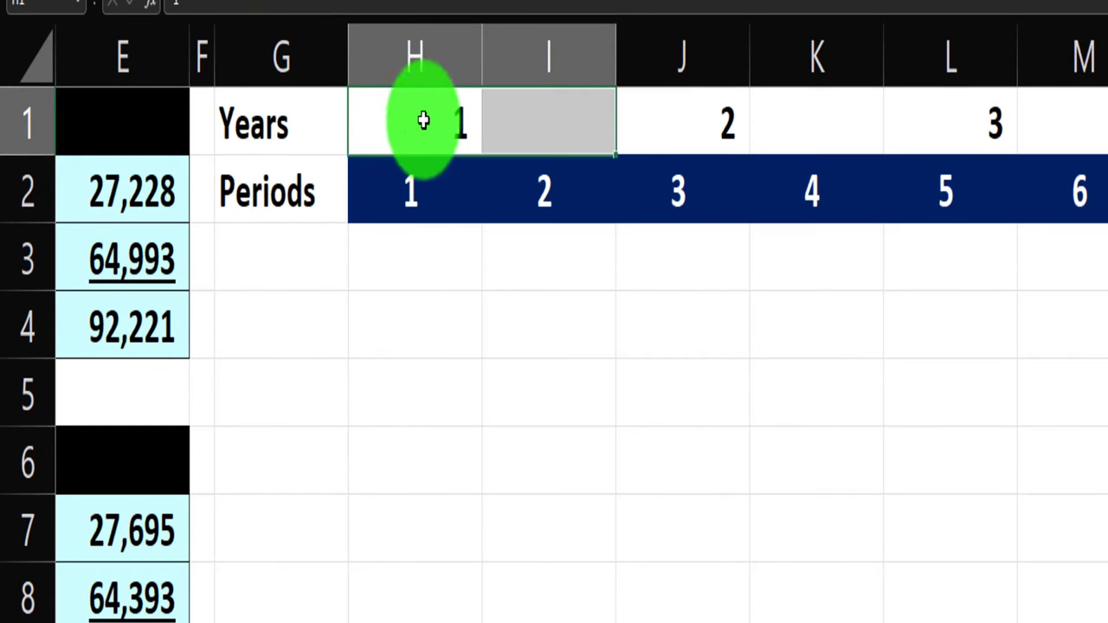
drag(425, 116, 510, 123)
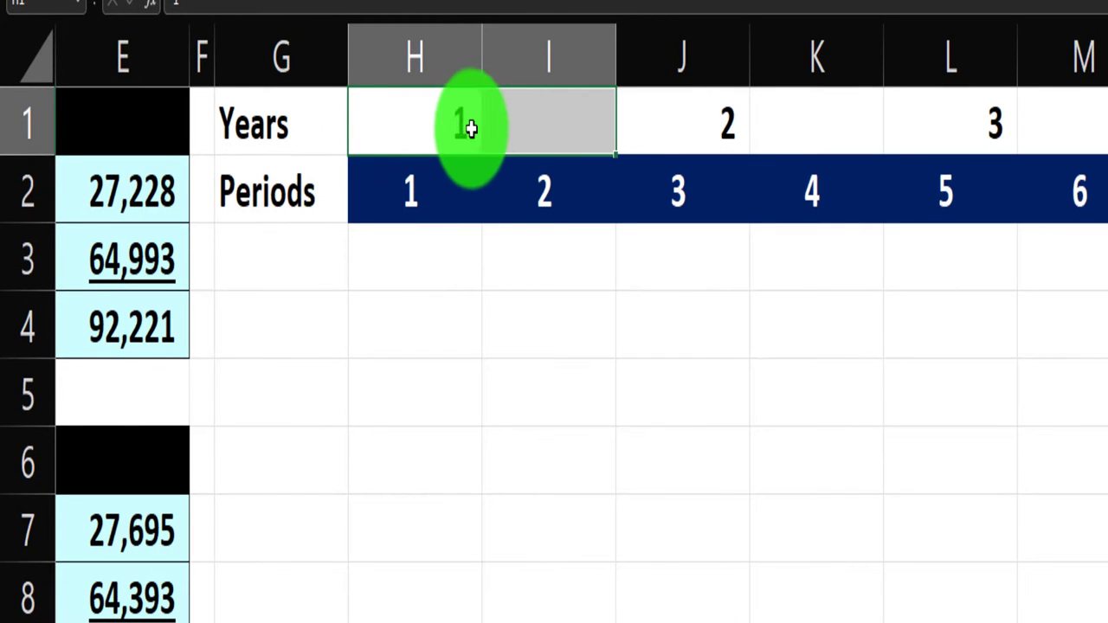
Set H1:I1's horizontal alignment to Center Across Selection in Format Cells.
right_click(407, 119)
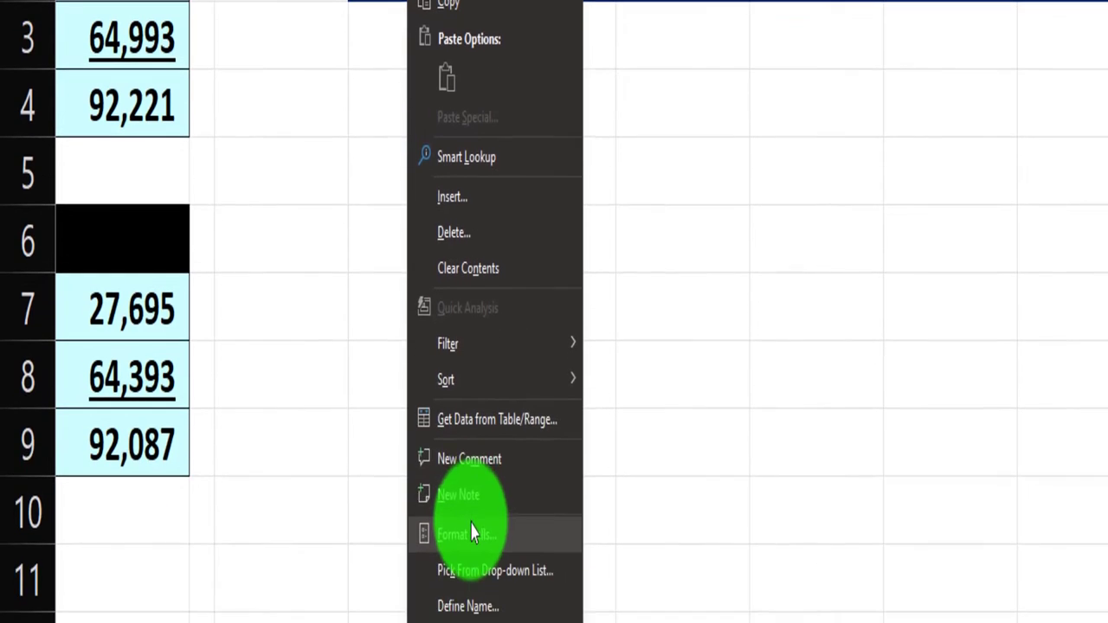
click(470, 530)
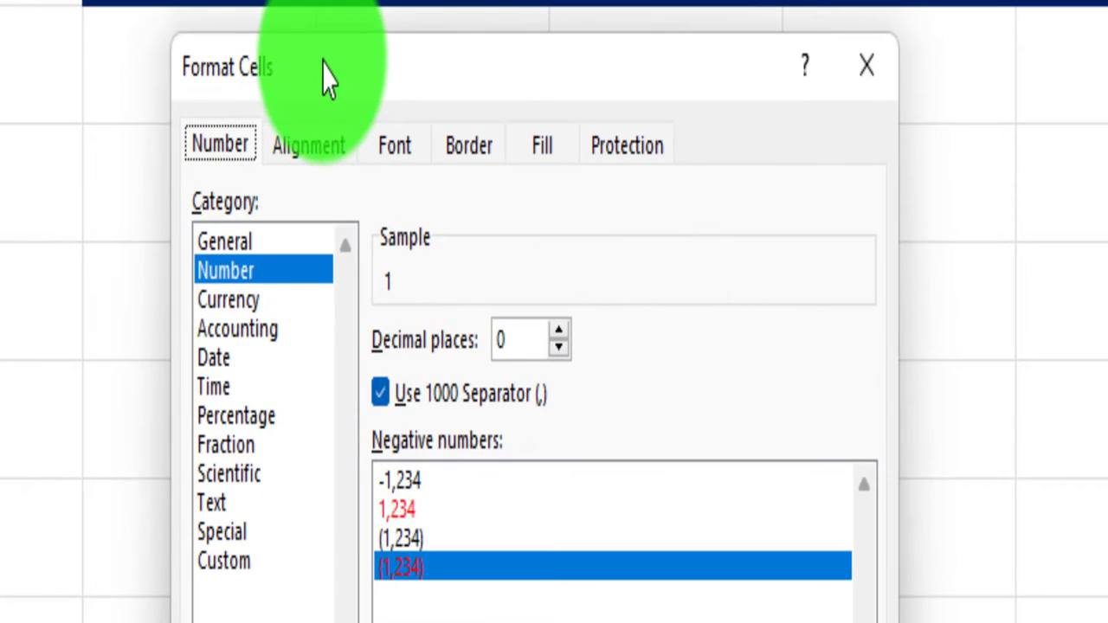
click(321, 170)
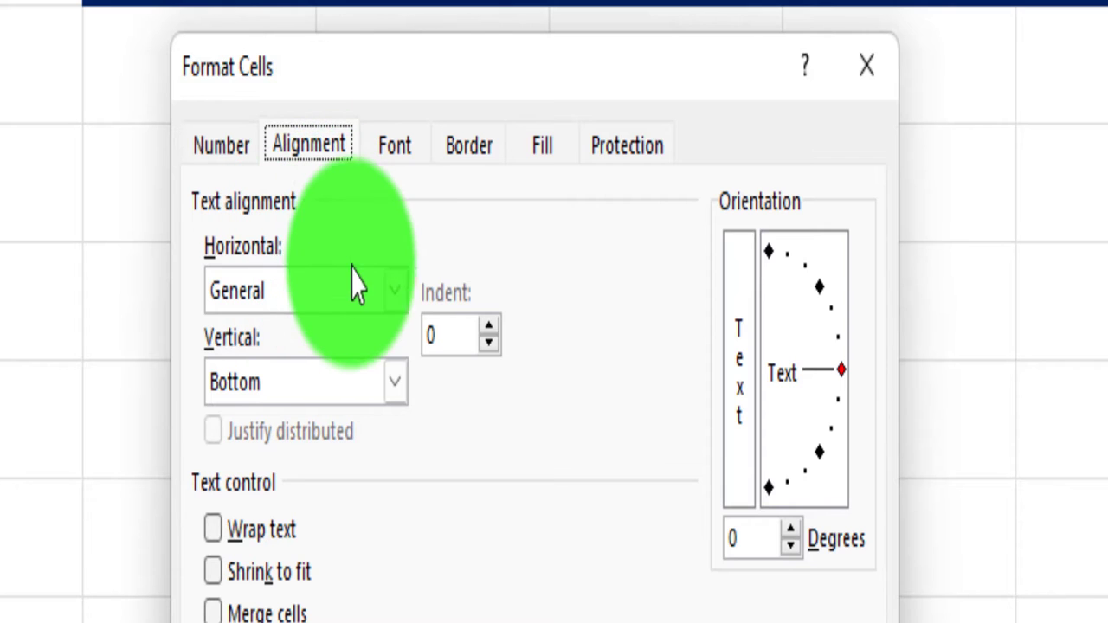
click(395, 291)
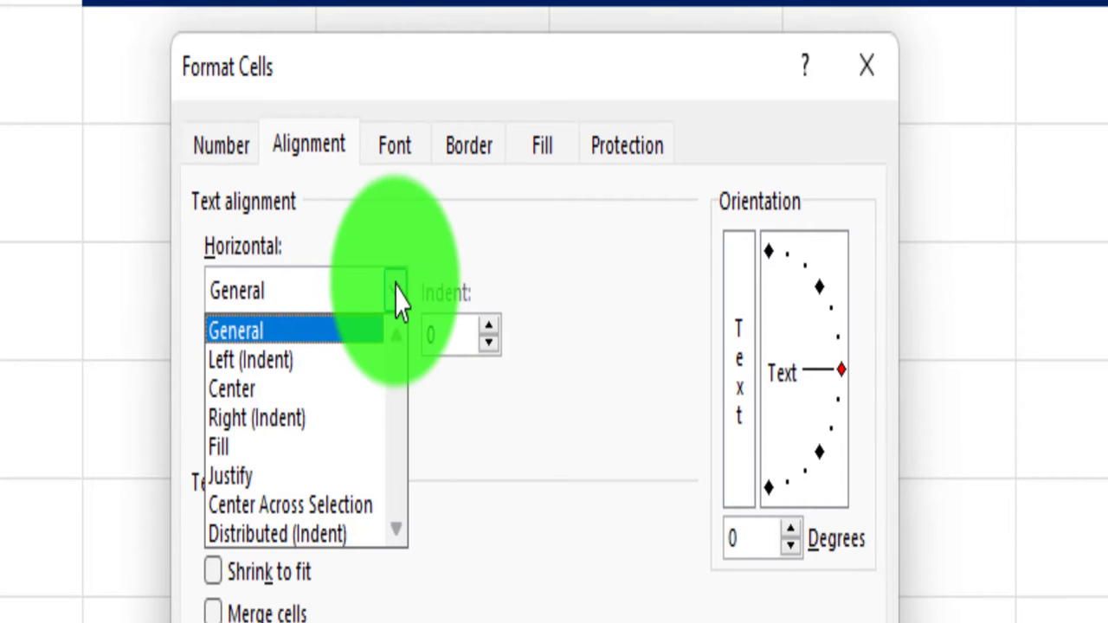
click(374, 506)
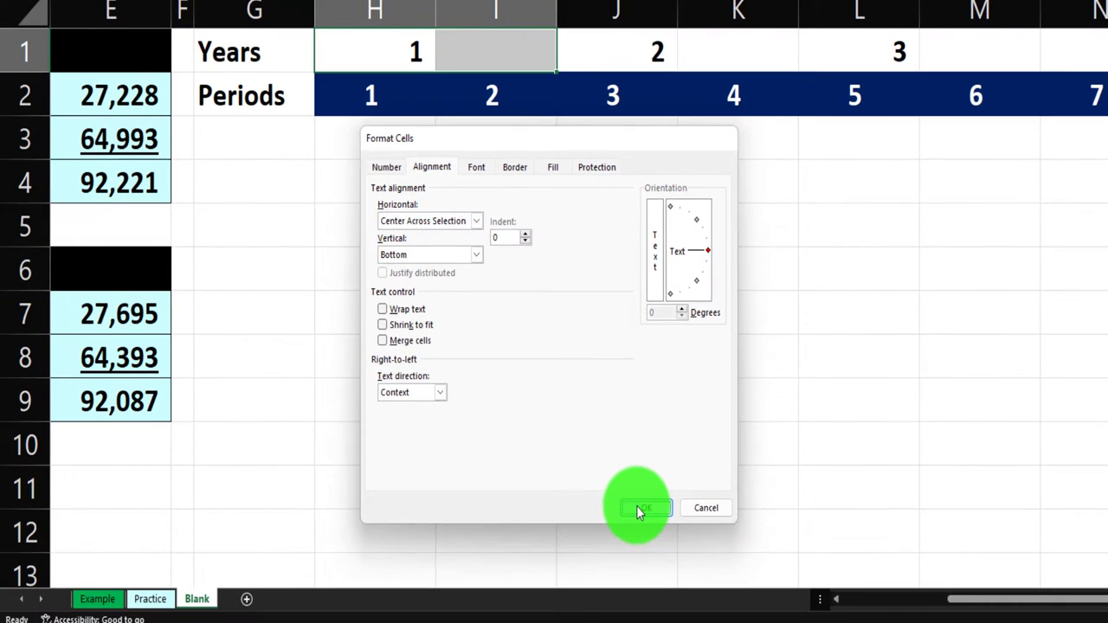
click(638, 509)
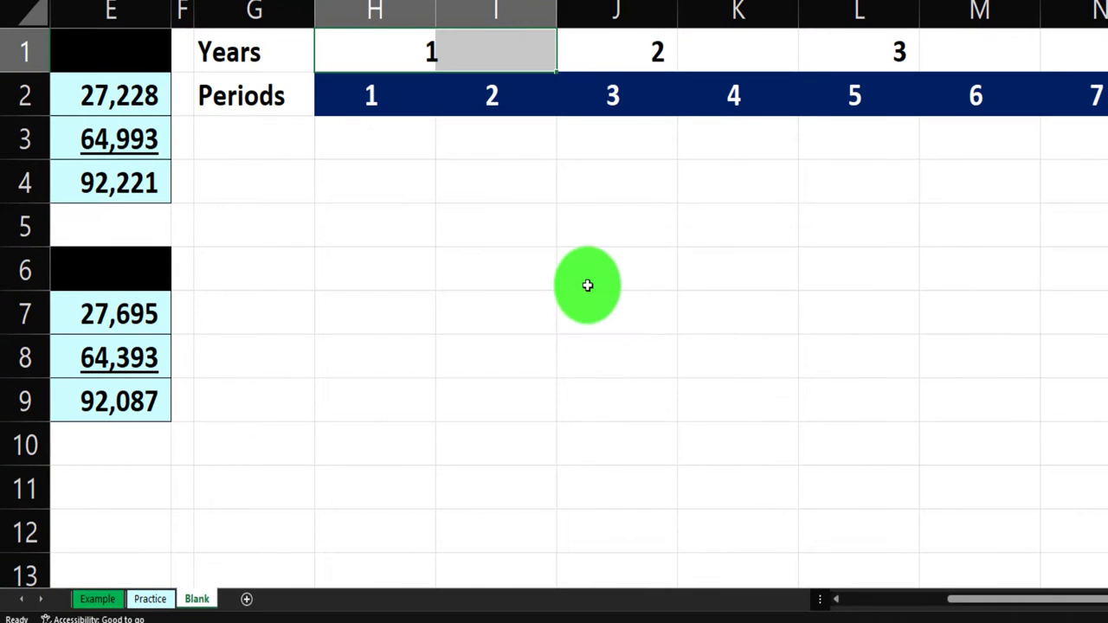
click(606, 226)
drag(424, 48, 479, 59)
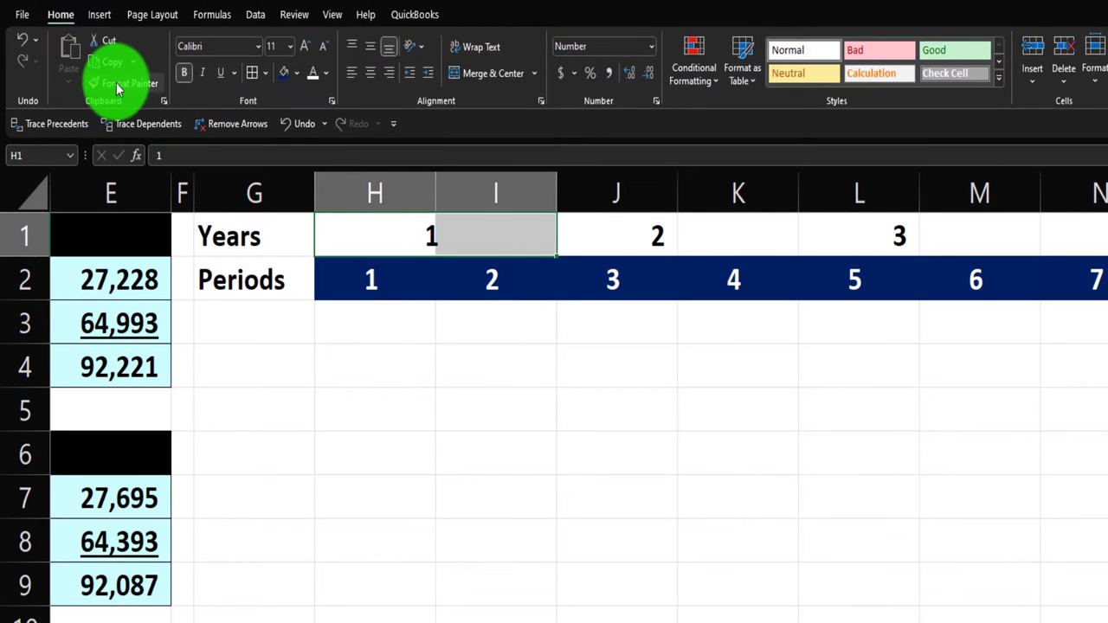
Format-paint year 1's centring onto J1:K1, L1:M1, N1:O1 and P1:Q1.
click(119, 84)
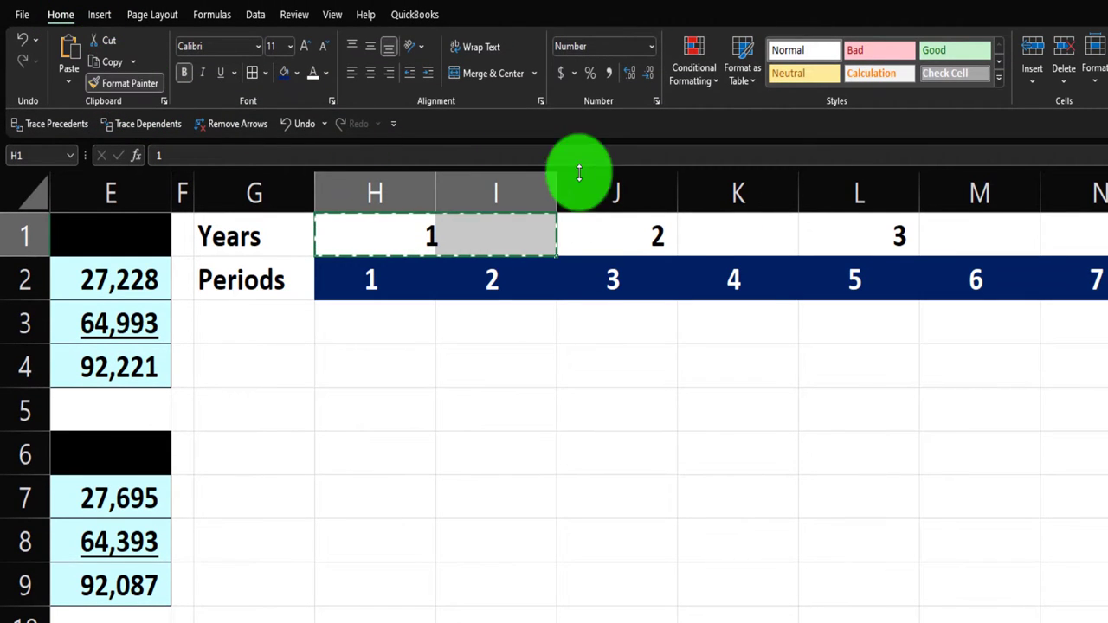
click(630, 226)
click(125, 84)
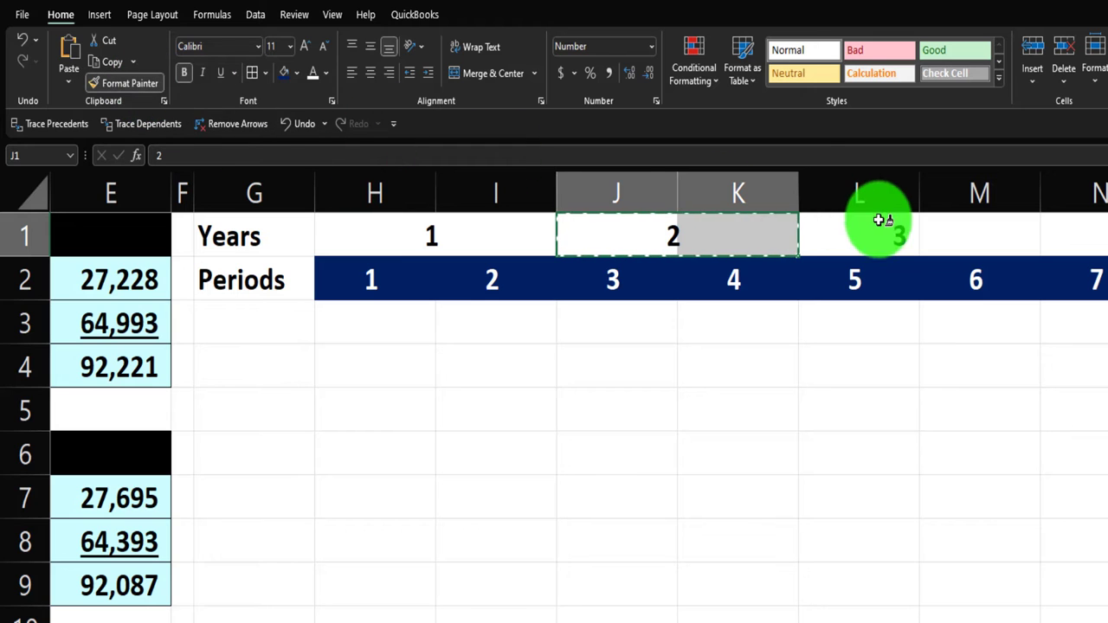
click(883, 227)
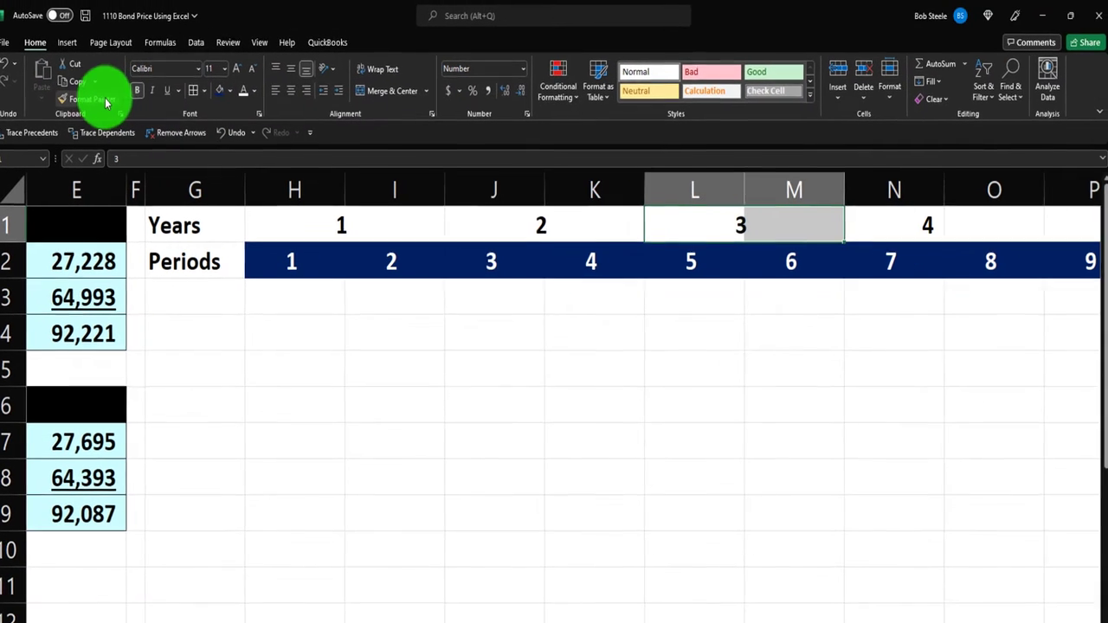
click(121, 83)
click(888, 224)
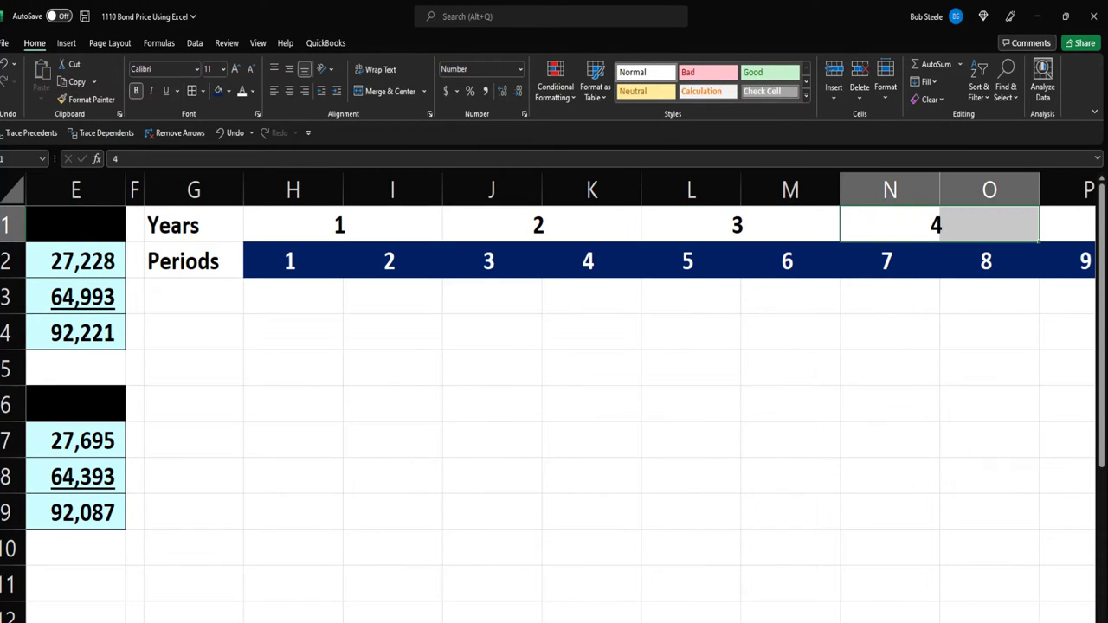
scroll(271, 297, right, 3)
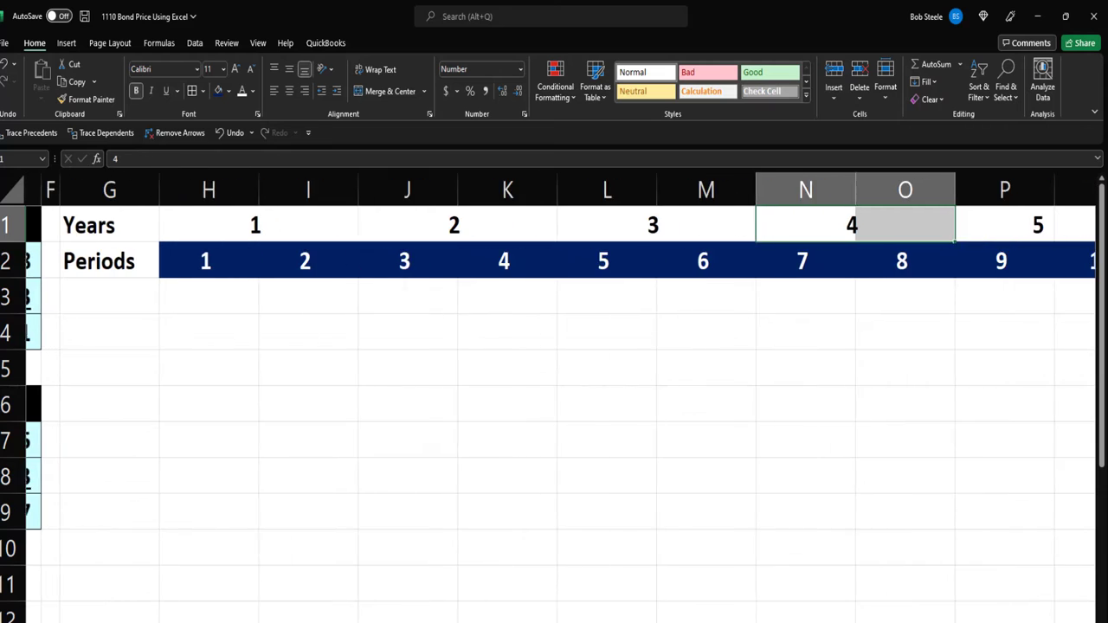
click(88, 100)
click(864, 222)
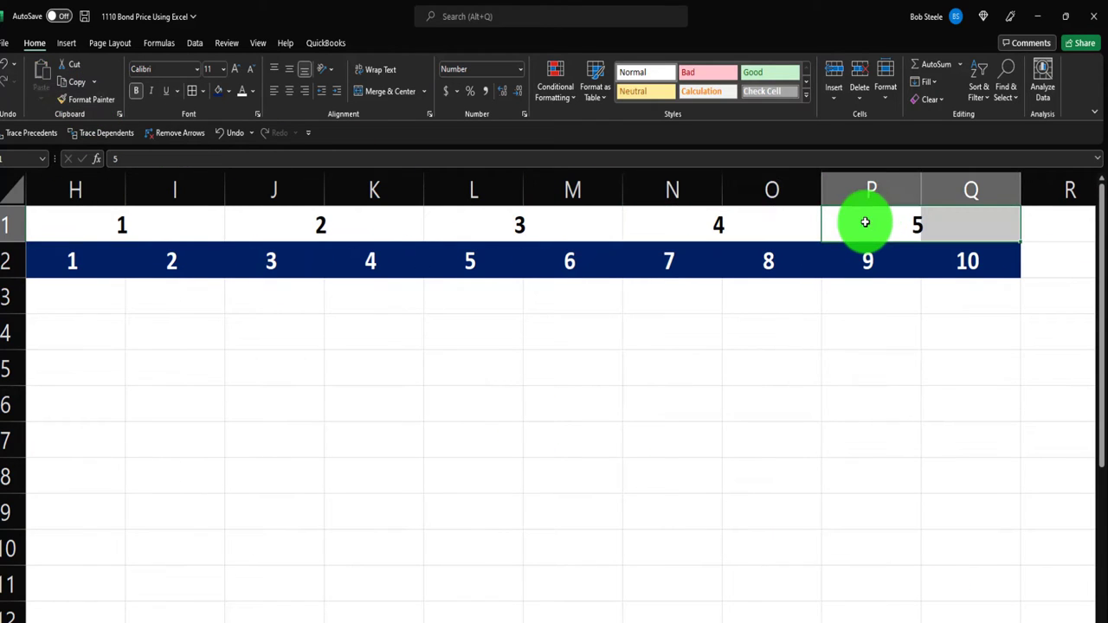
drag(961, 219, 164, 216)
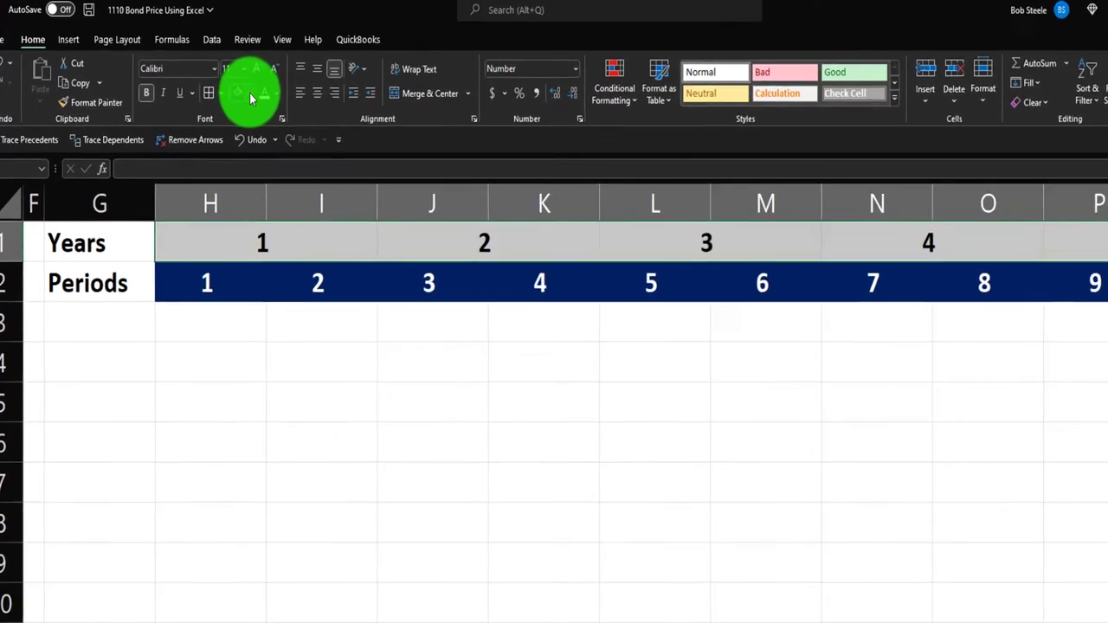
Fill the Years row H1:Q1 black with white year numbers.
click(225, 91)
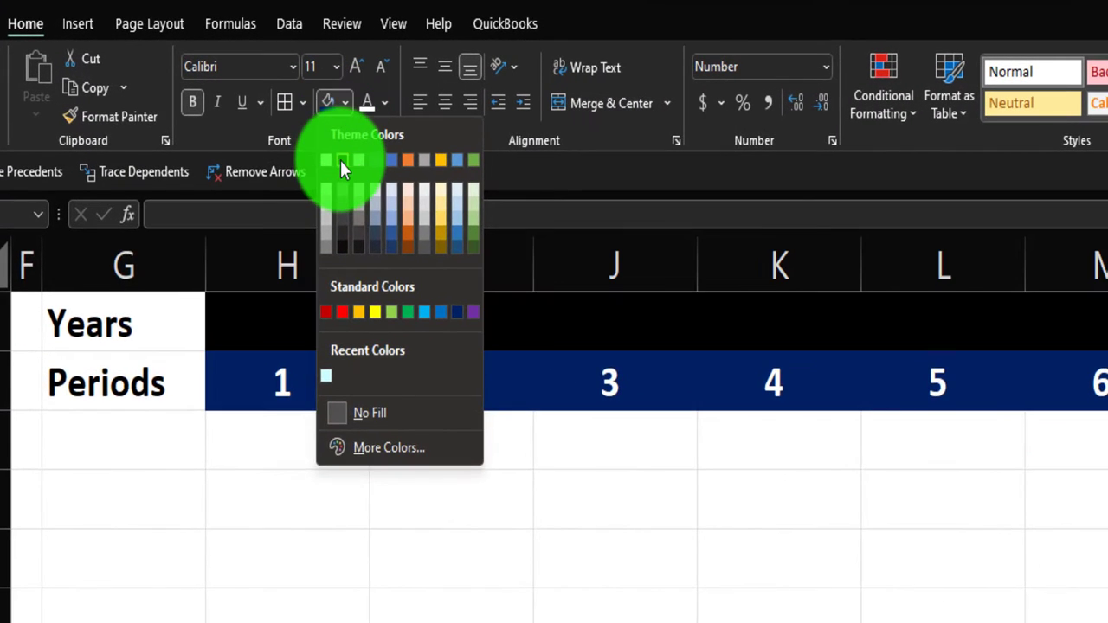
click(226, 125)
click(363, 109)
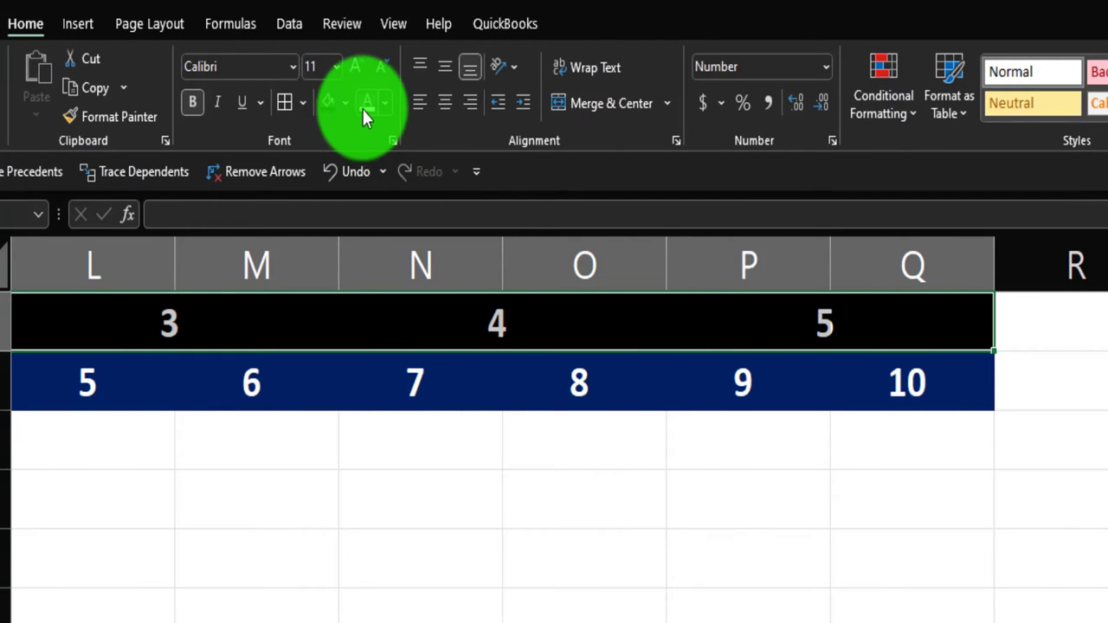
Add white outline and inside borders to the Years row.
click(305, 103)
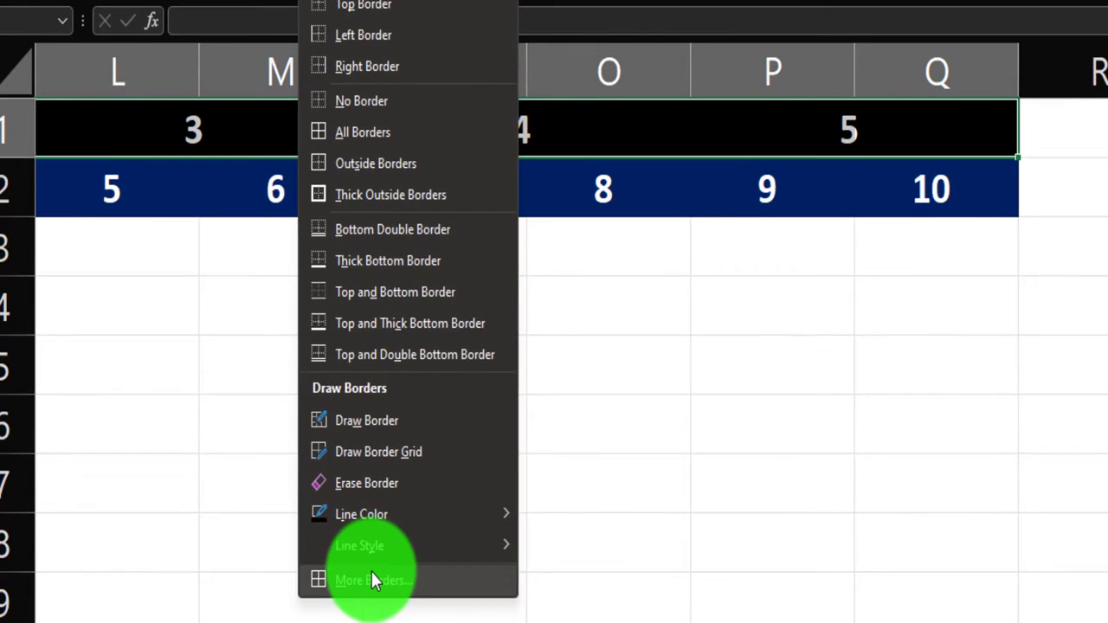
click(371, 578)
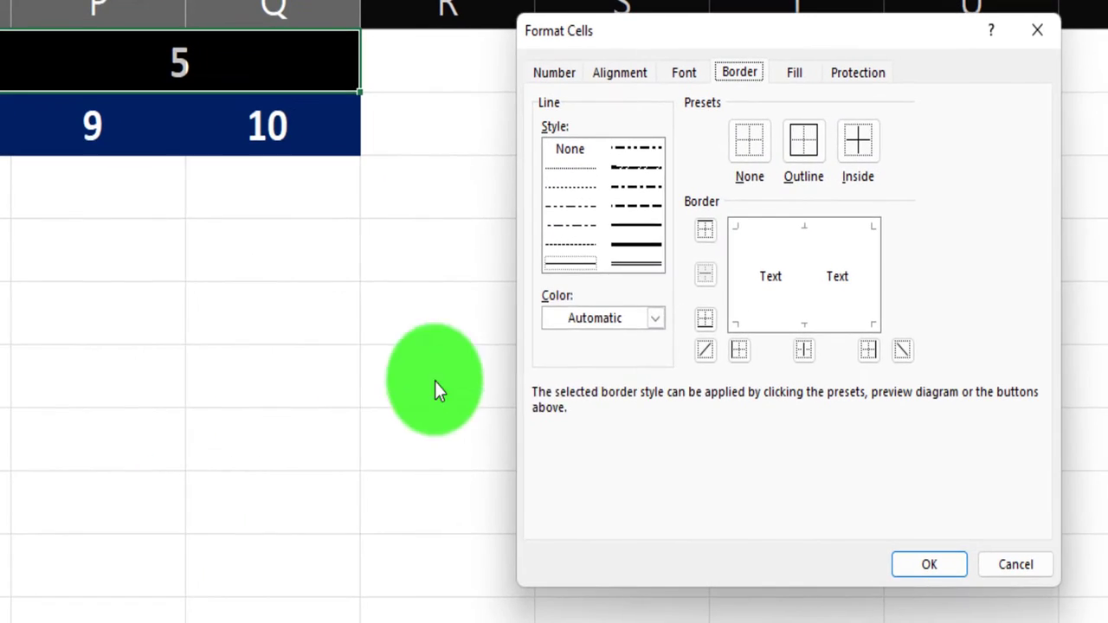
click(655, 318)
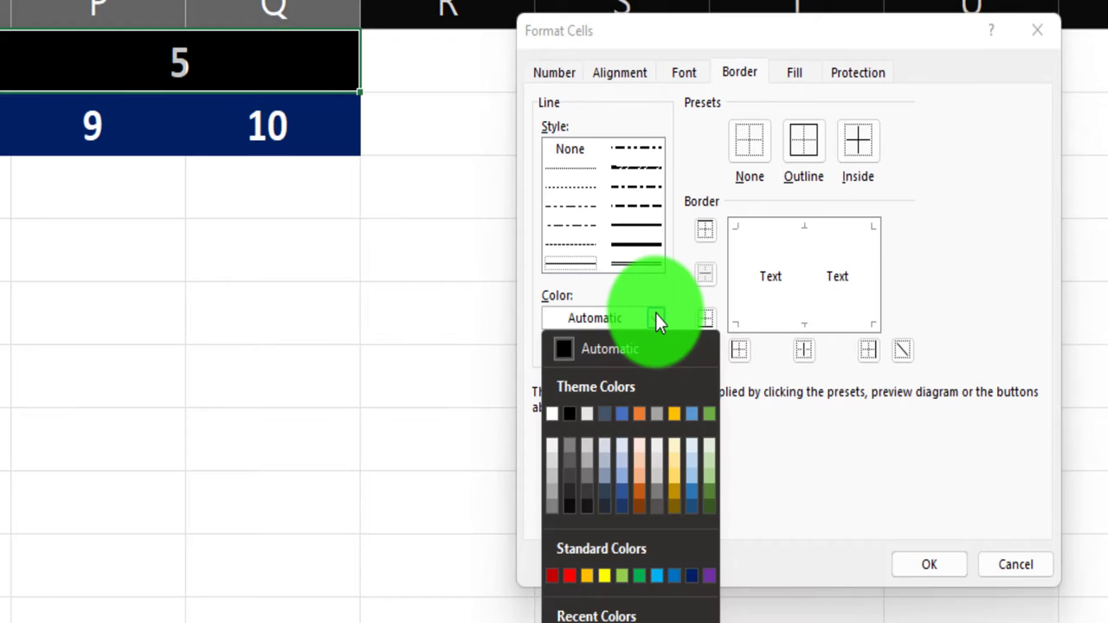
click(548, 415)
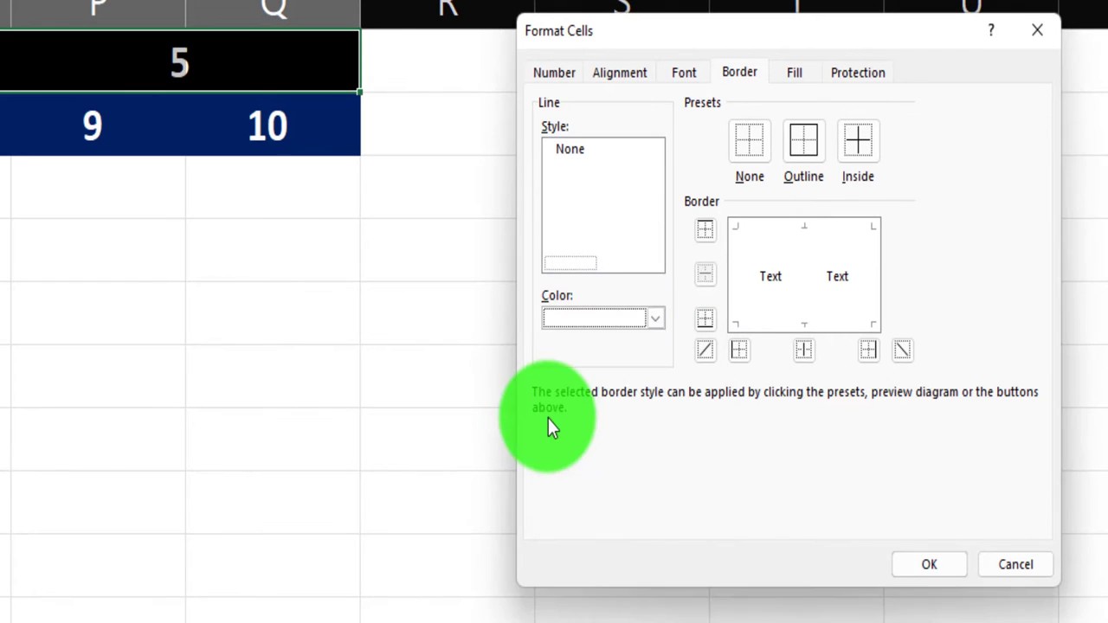
click(812, 151)
click(851, 146)
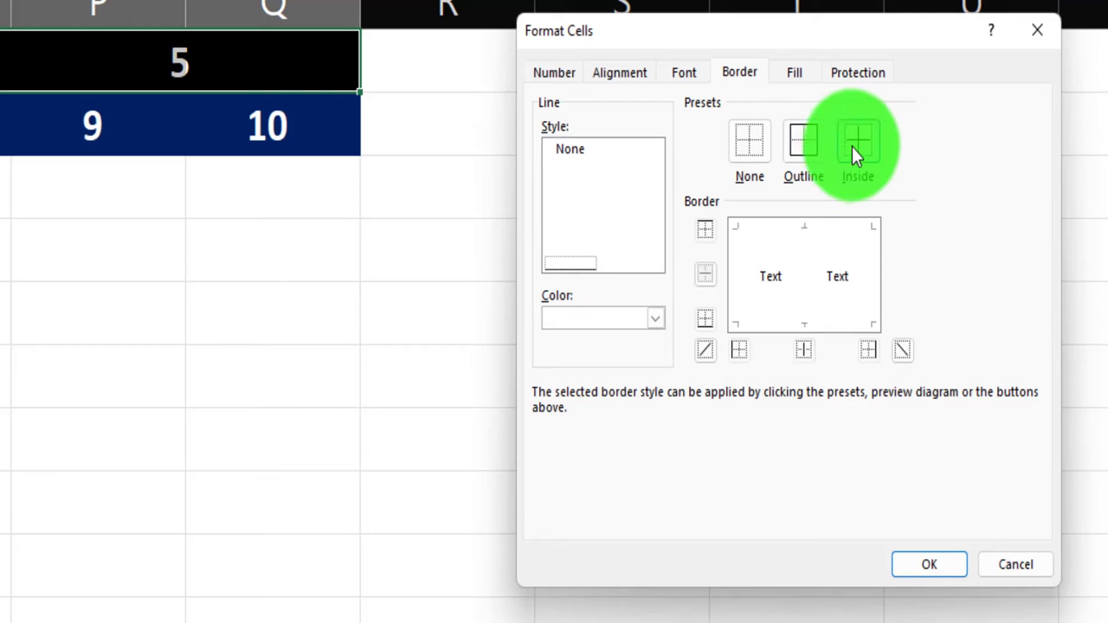
click(927, 567)
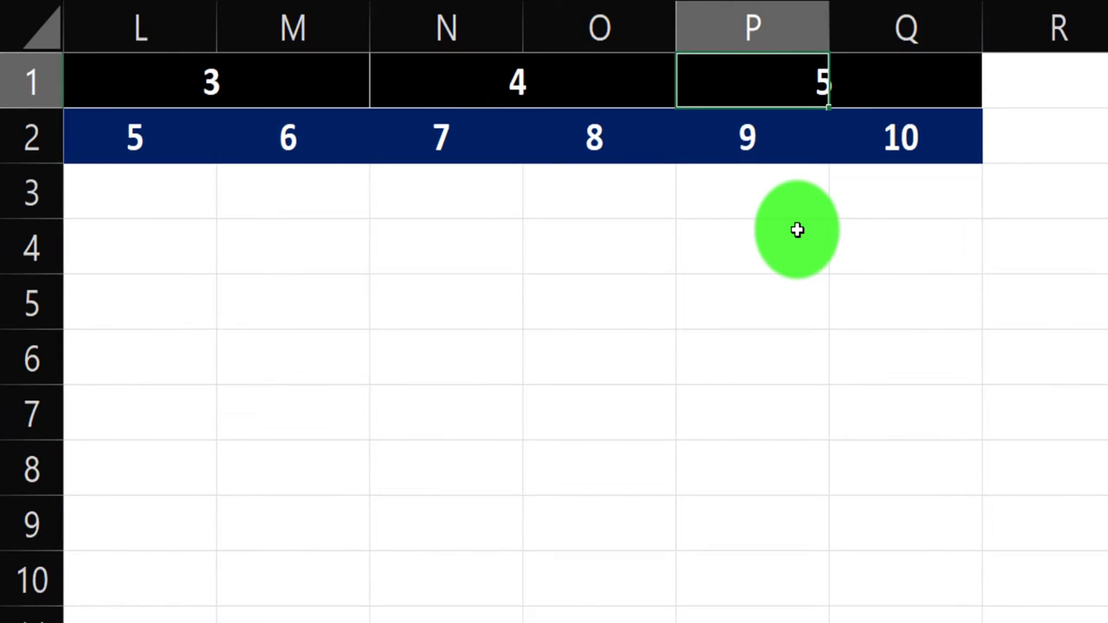
Select the Periods row from H2 across to the last period.
key(Left)
key(Left)
key(Left)
key(Left)
key(Left)
key(Left)
key(Left)
key(Left)
key(Left)
key(Left)
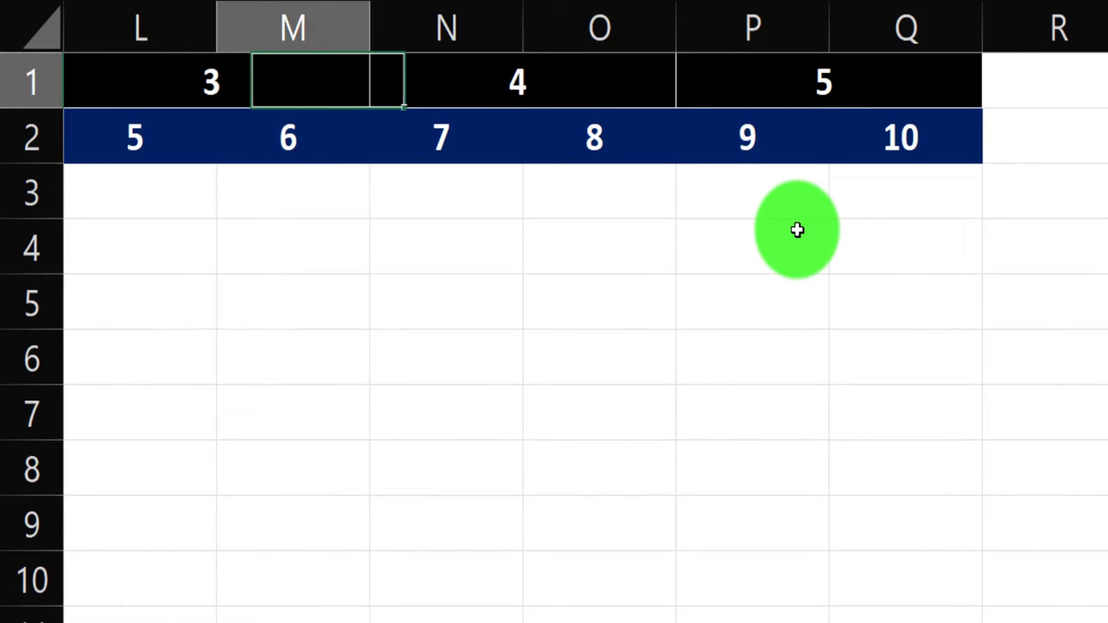
key(Down)
key(Right)
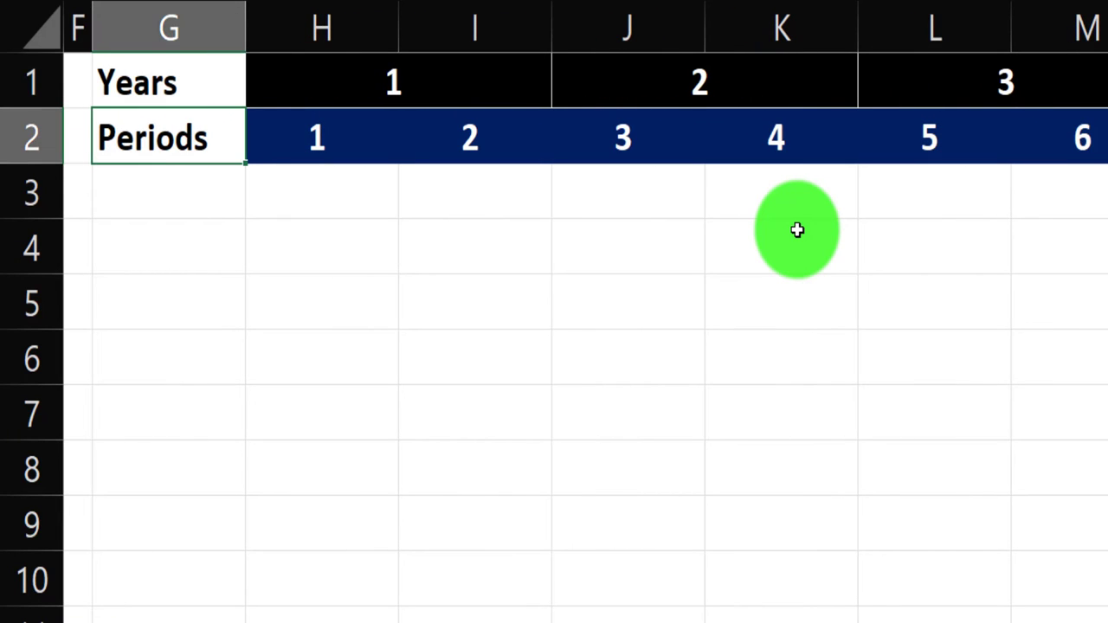
click(354, 146)
key(ctrl+shift+Right)
Apply the border settings to the Periods row and All Borders to H3:Q3.
scroll(585, 346, right, 3)
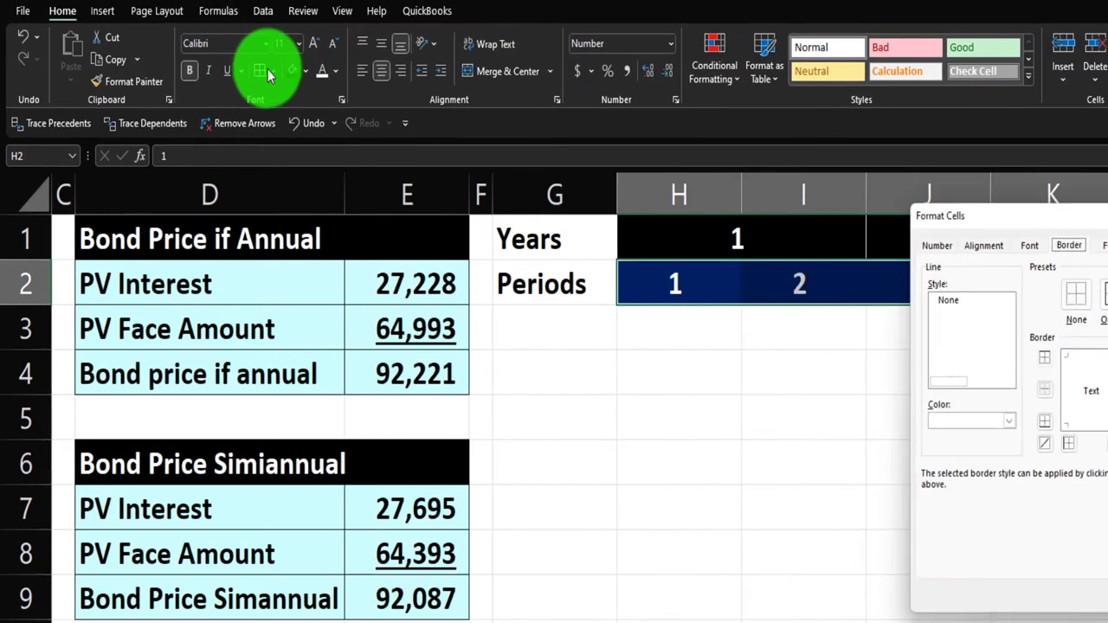
click(956, 546)
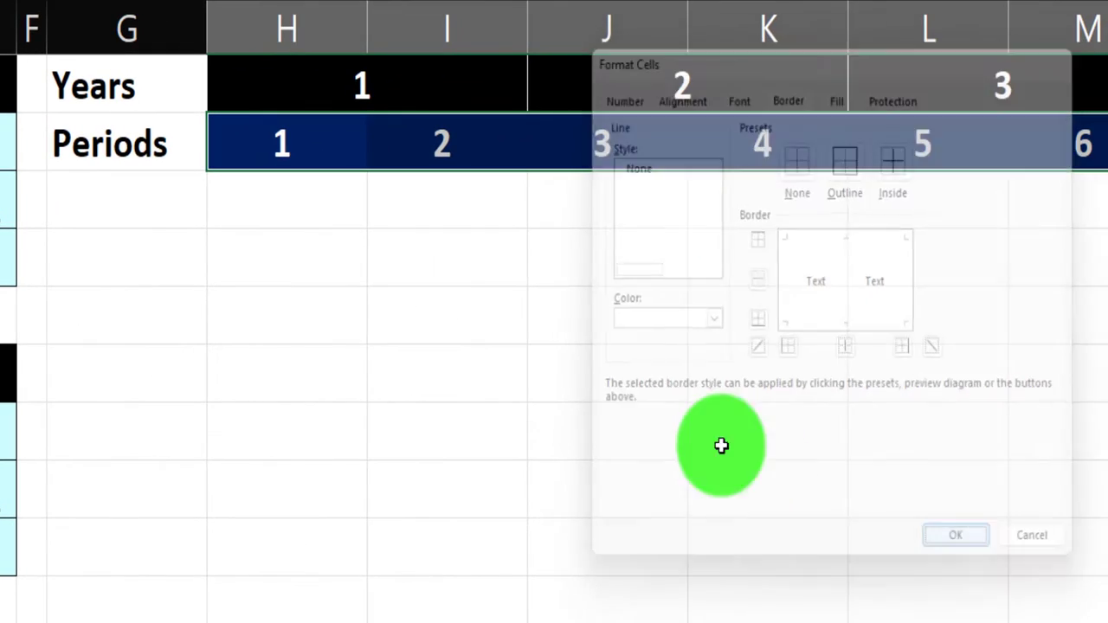
click(435, 250)
click(431, 160)
drag(431, 160, 923, 190)
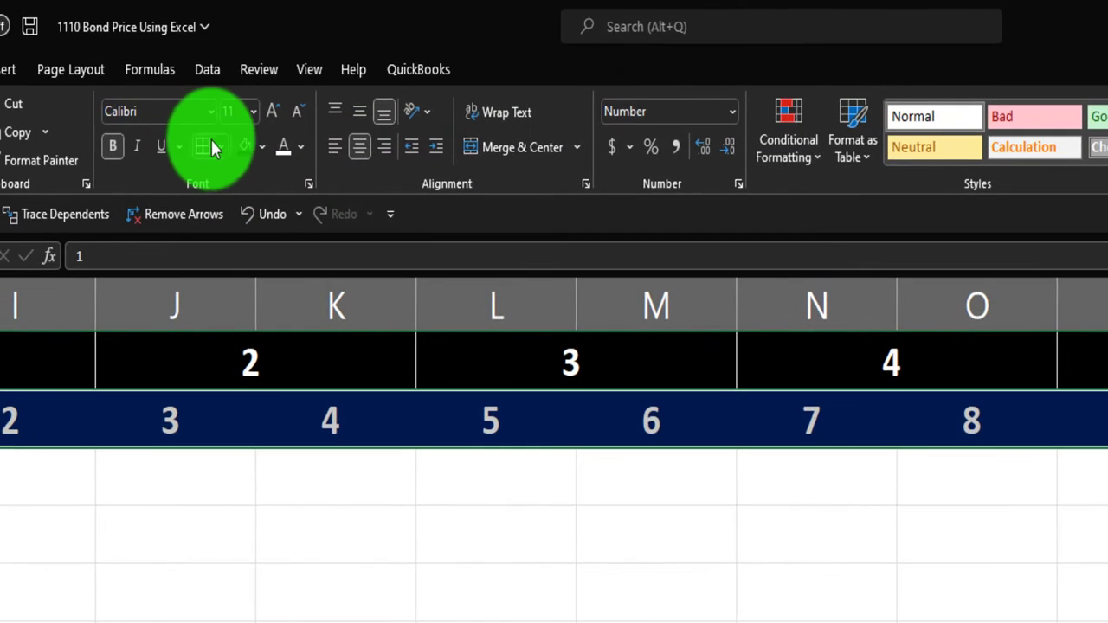
click(156, 107)
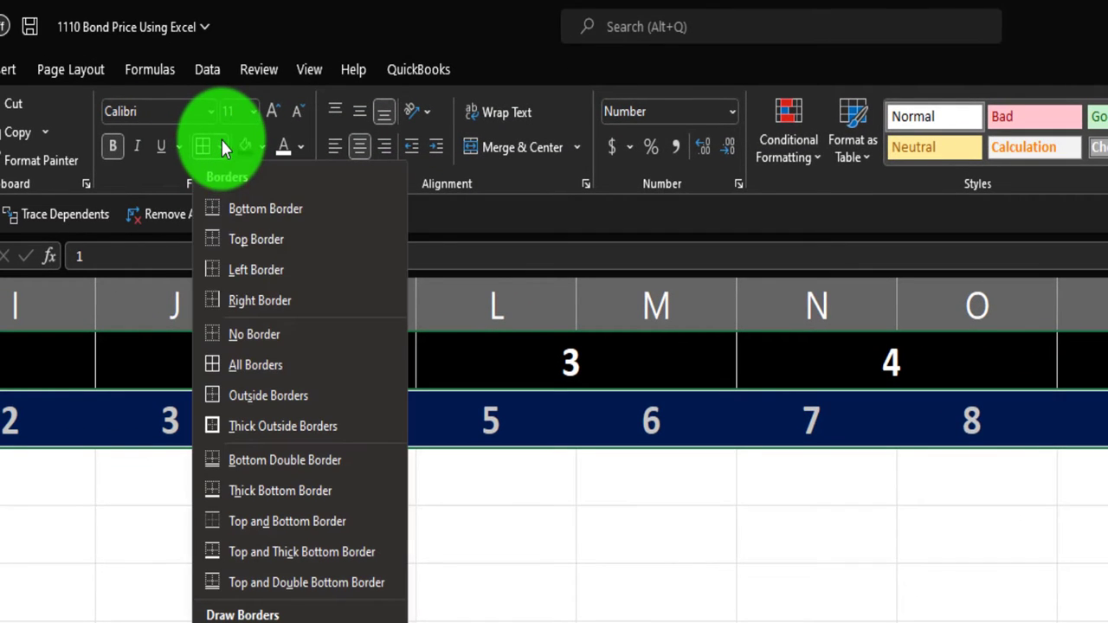
click(240, 365)
scroll(271, 442, left, 3)
click(626, 477)
Give the Years and Periods labels in G1:G2 a black fill with white text.
drag(602, 382, 592, 422)
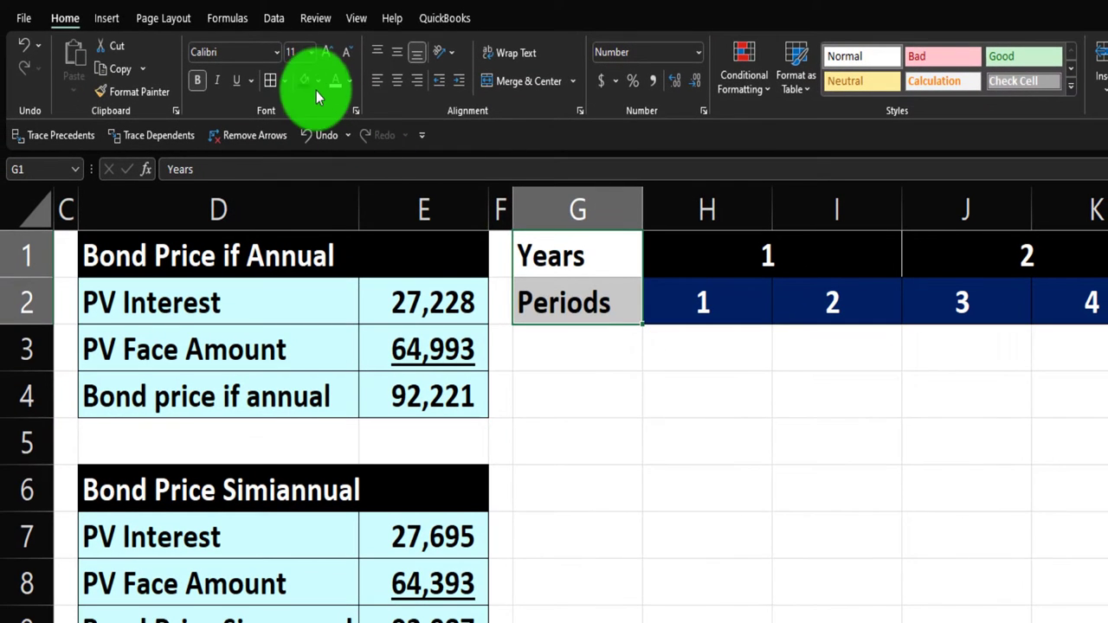
click(310, 83)
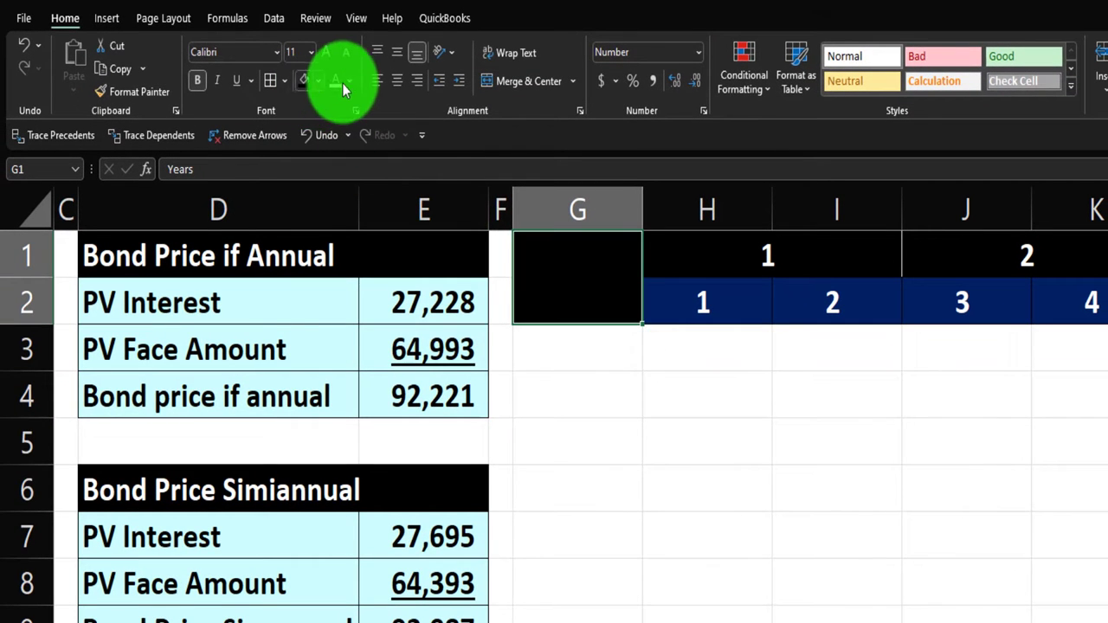
click(351, 82)
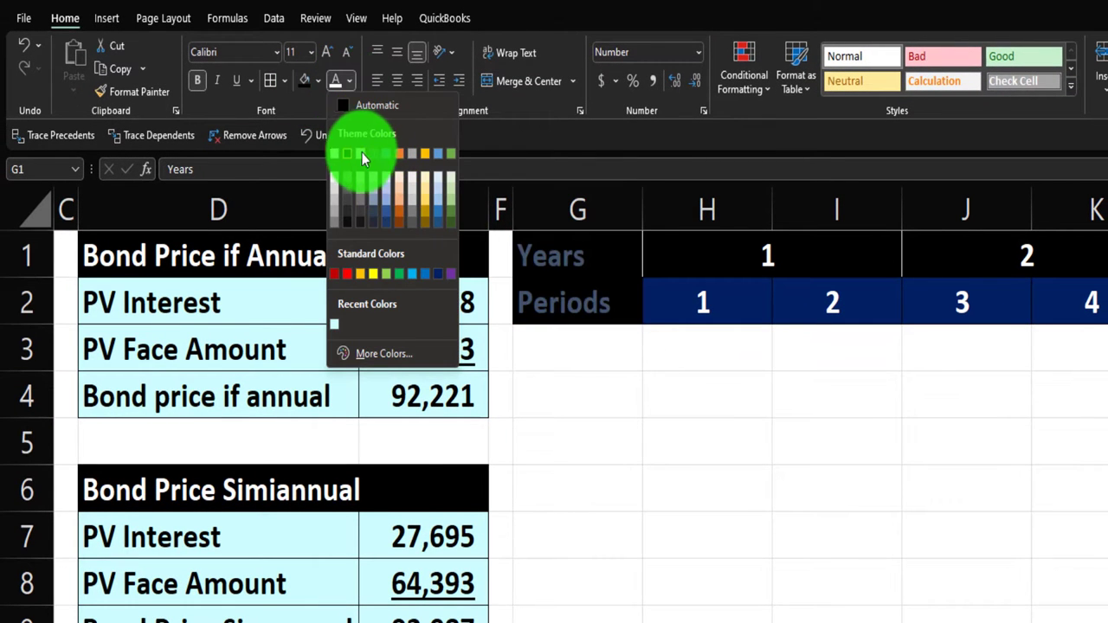
click(336, 154)
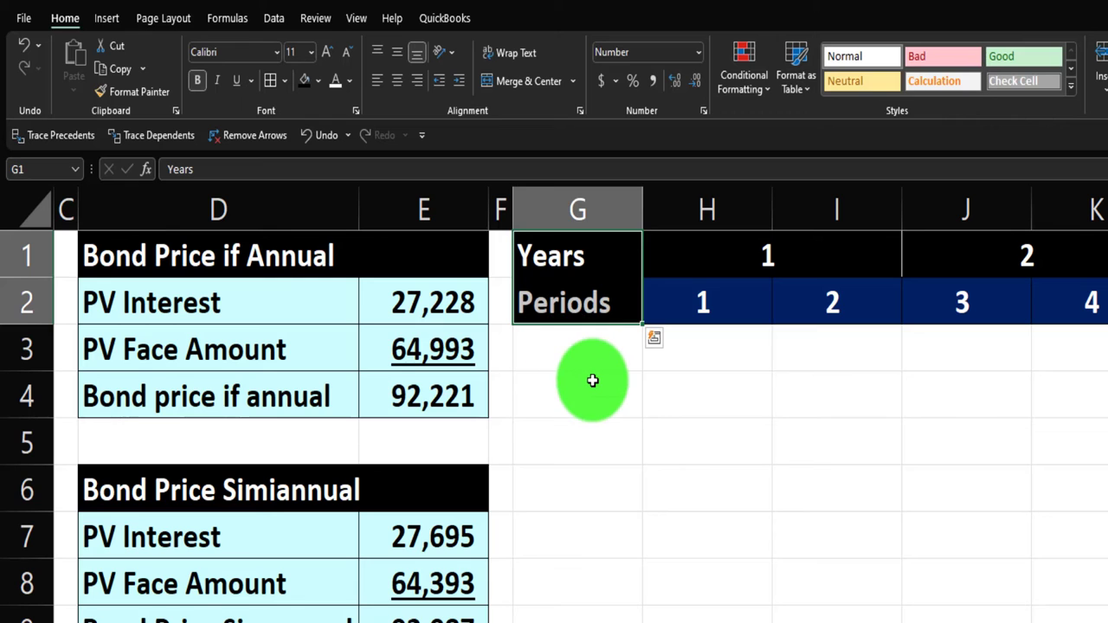
click(577, 348)
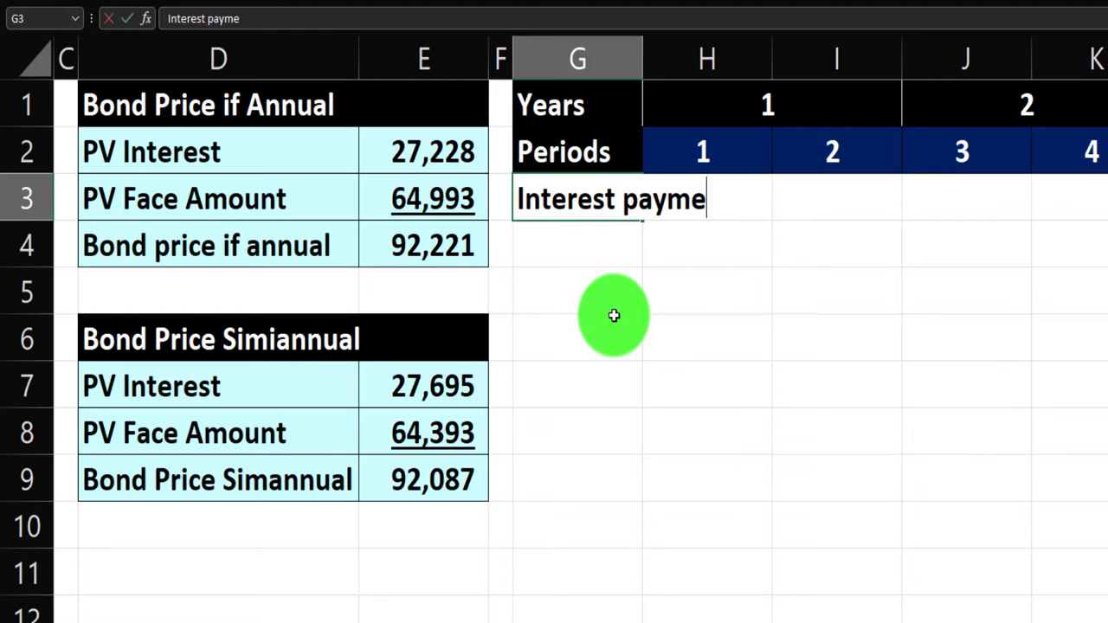
Widen column G for 'Interest payments' and enter =B1*B4/2 in H3, giving 3,500.
click(612, 324)
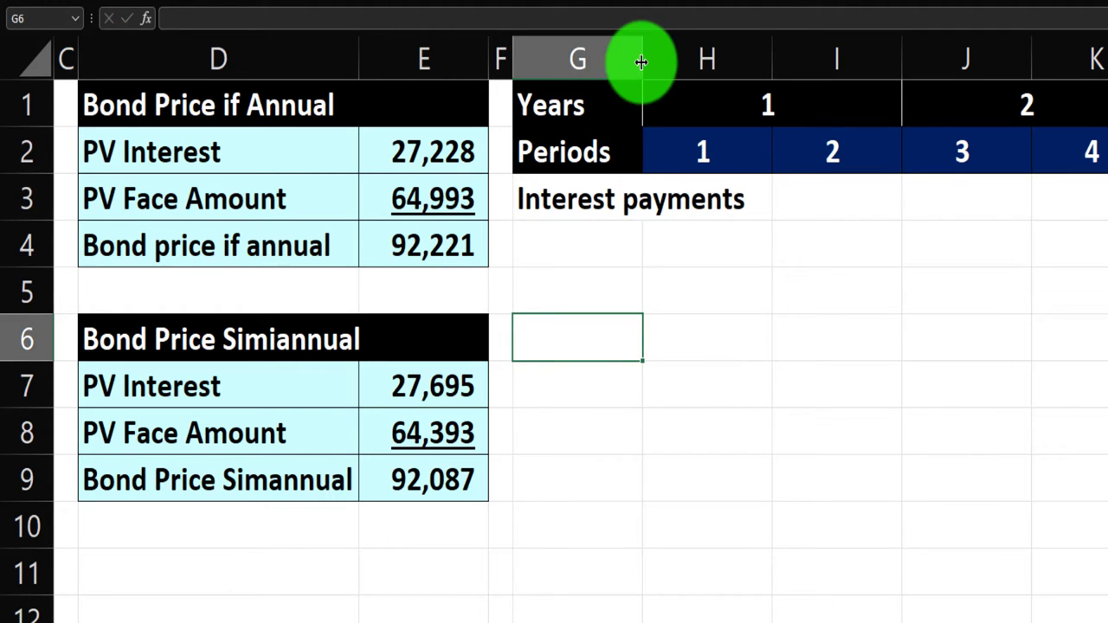
drag(641, 61, 753, 62)
click(836, 212)
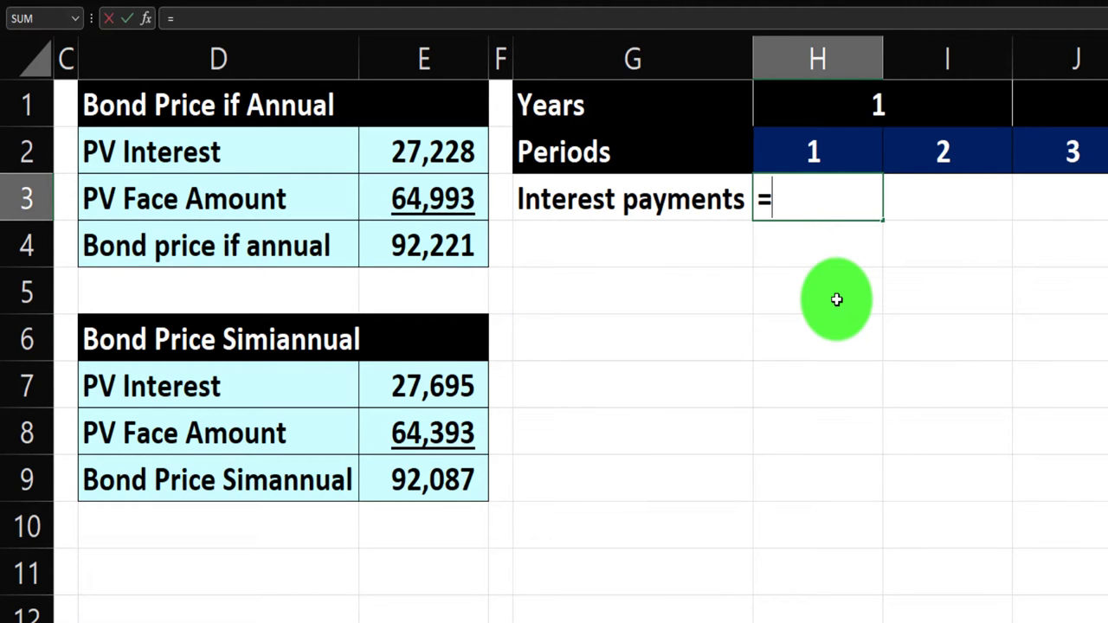
text(=)
key(Left)
key(Left)
key(Left)
key(Left)
key(Left)
key(Left)
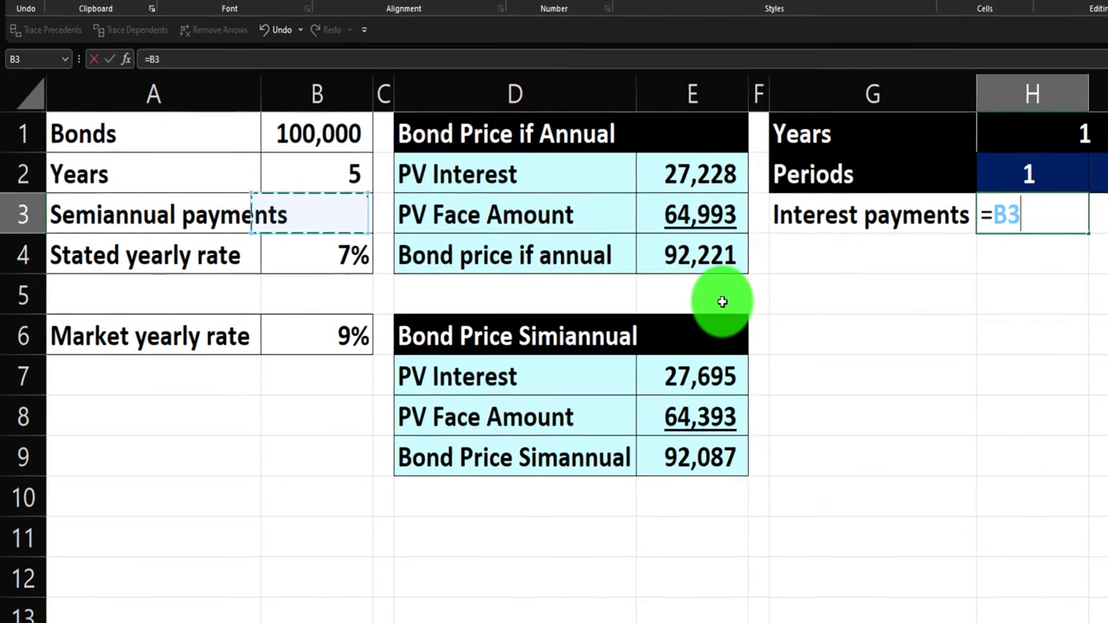
key(Up)
key(Up)
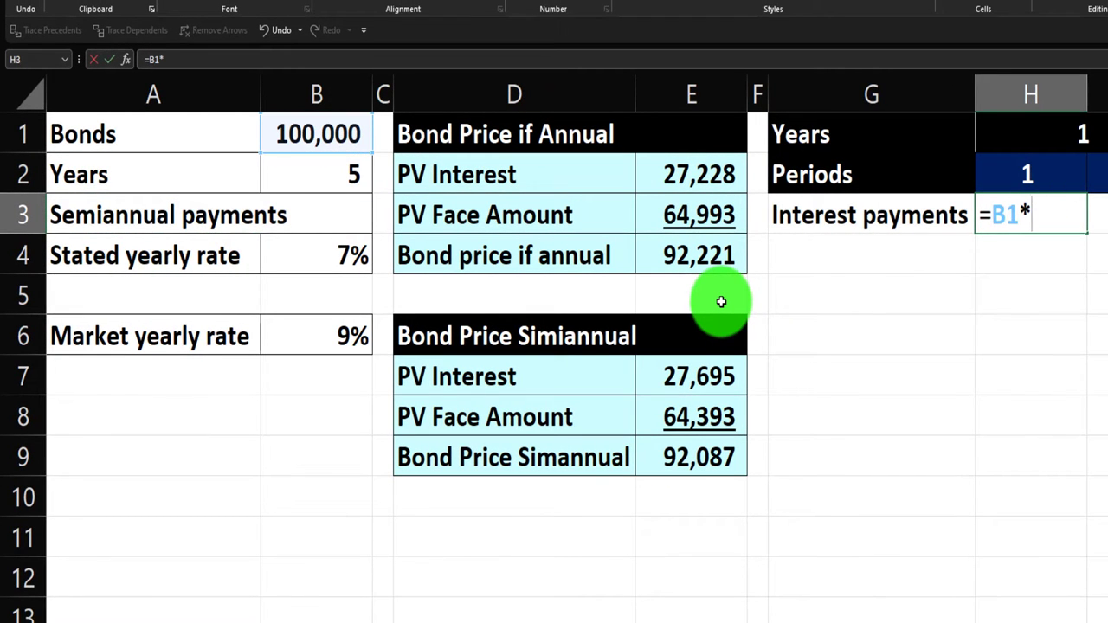
text(*)
key(Left)
key(Left)
key(Left)
key(Left)
key(Left)
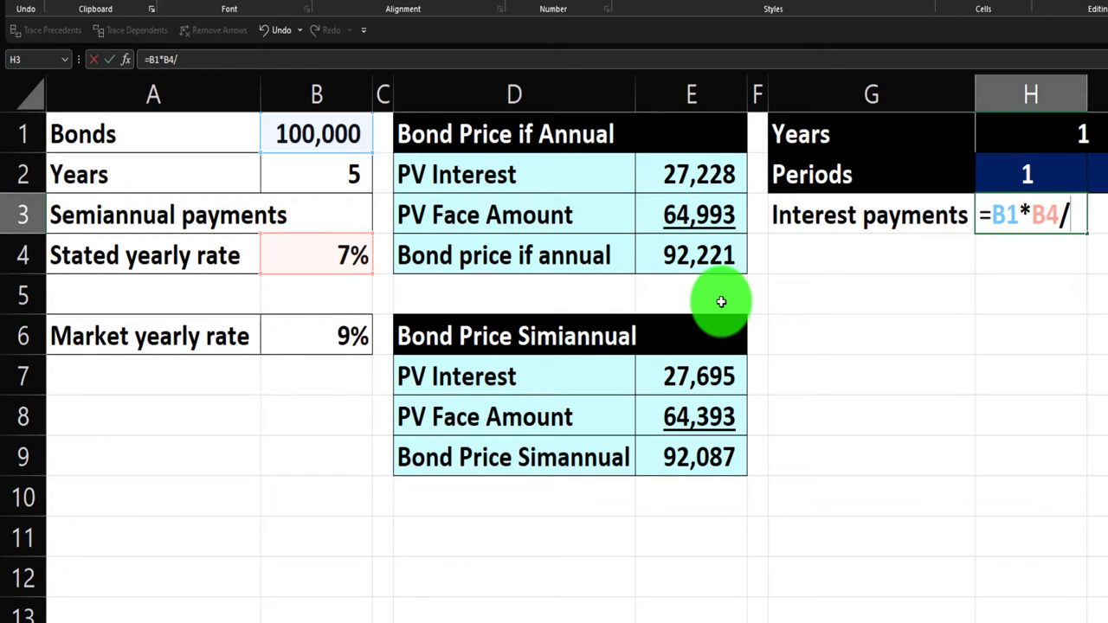
key(Return)
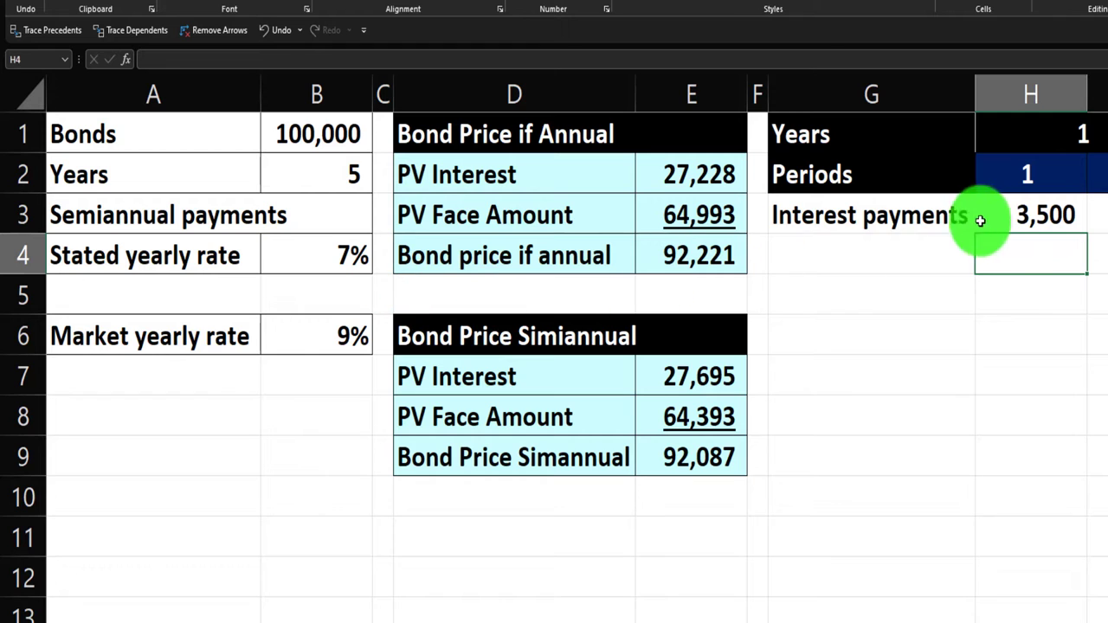
click(1092, 216)
Repeat the 3,500 interest payment in every period by filling =H3 from I3 across to Q3.
text(=)
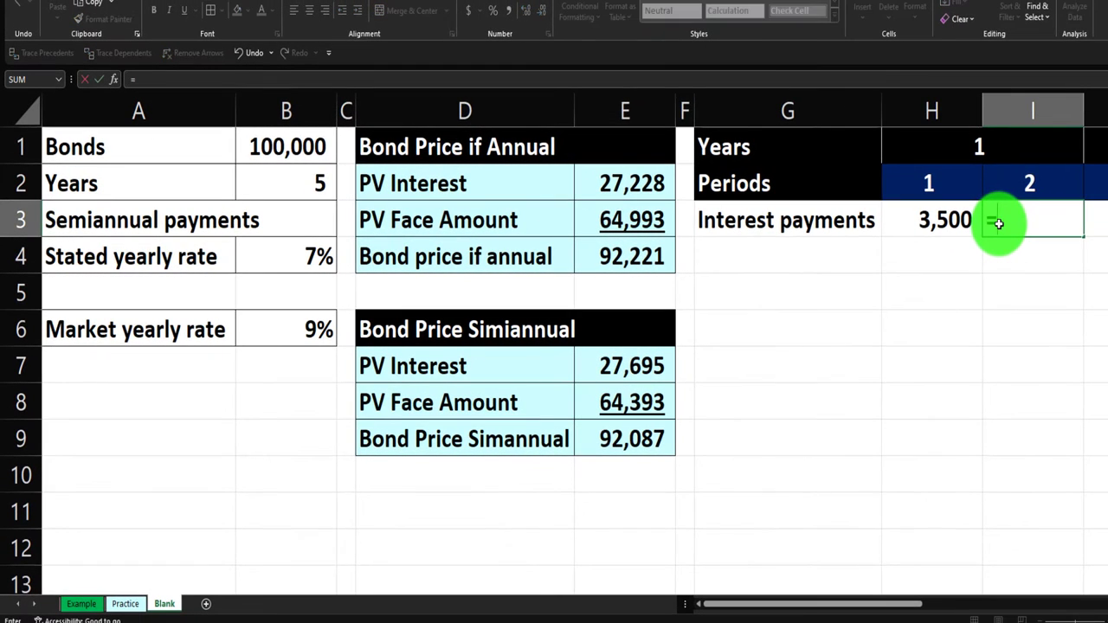
key(Left)
key(Return)
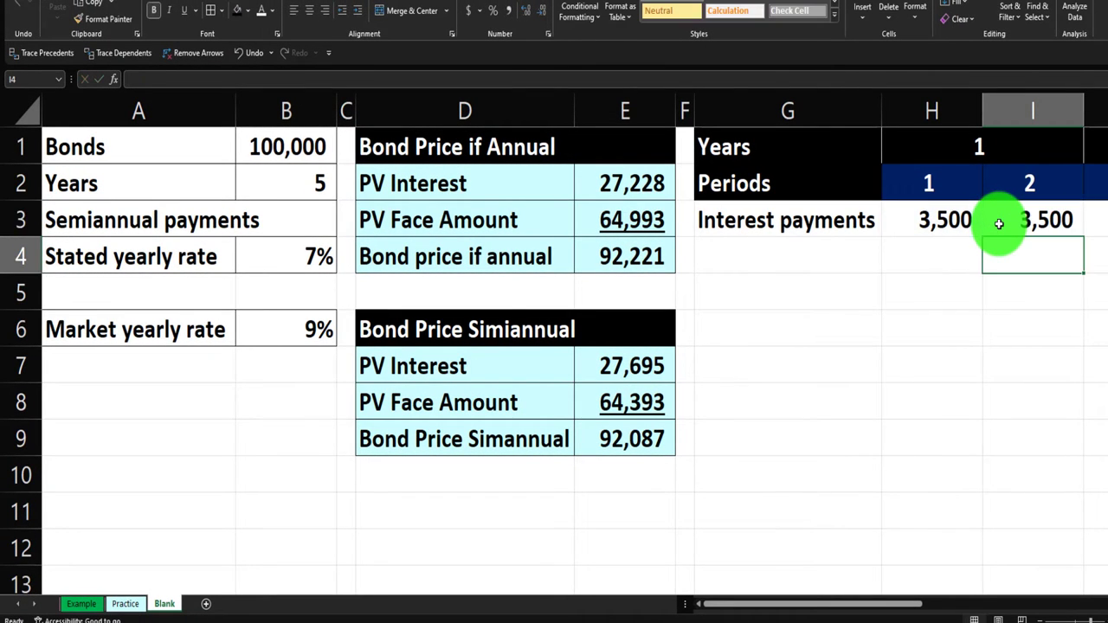
click(999, 222)
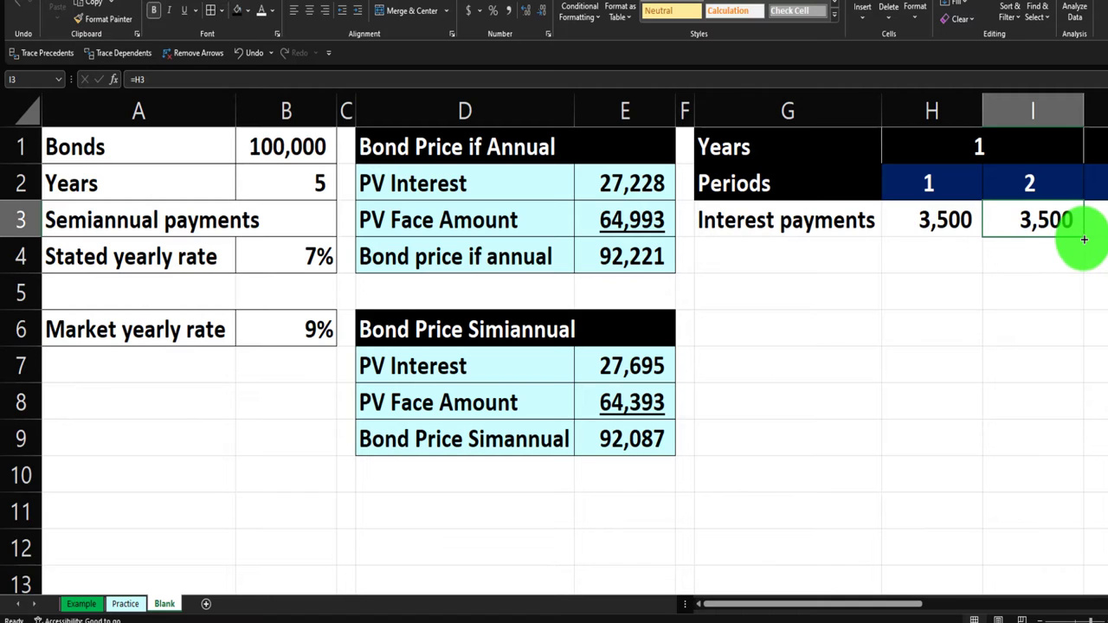
drag(1081, 237, 968, 265)
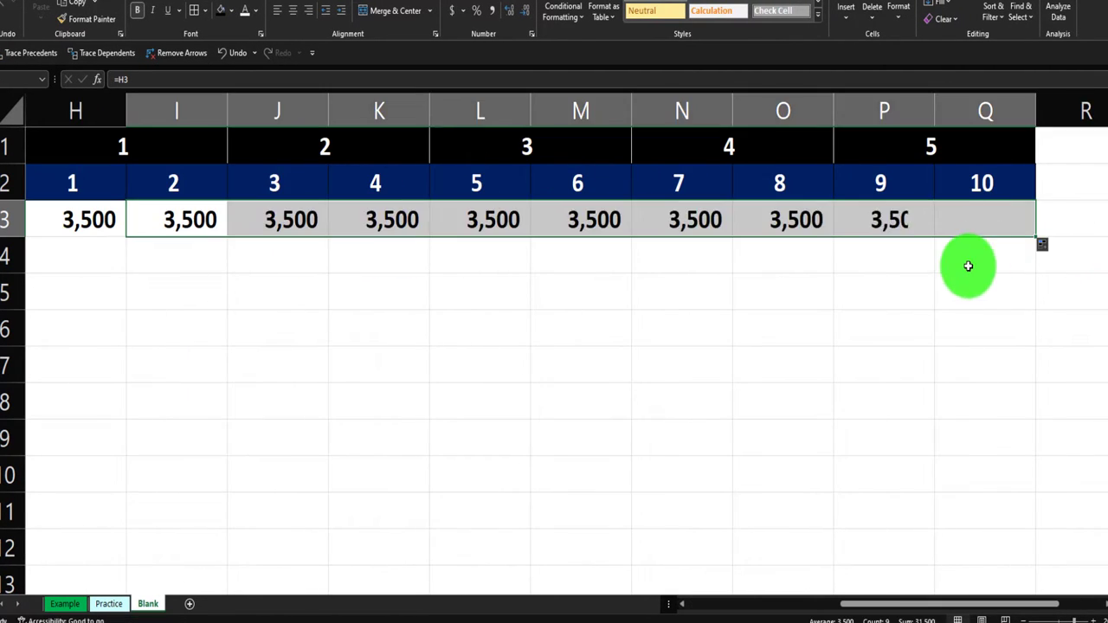
key(Right)
key(Right)
key(Right)
key(Right)
key(Right)
key(Right)
key(Right)
key(Right)
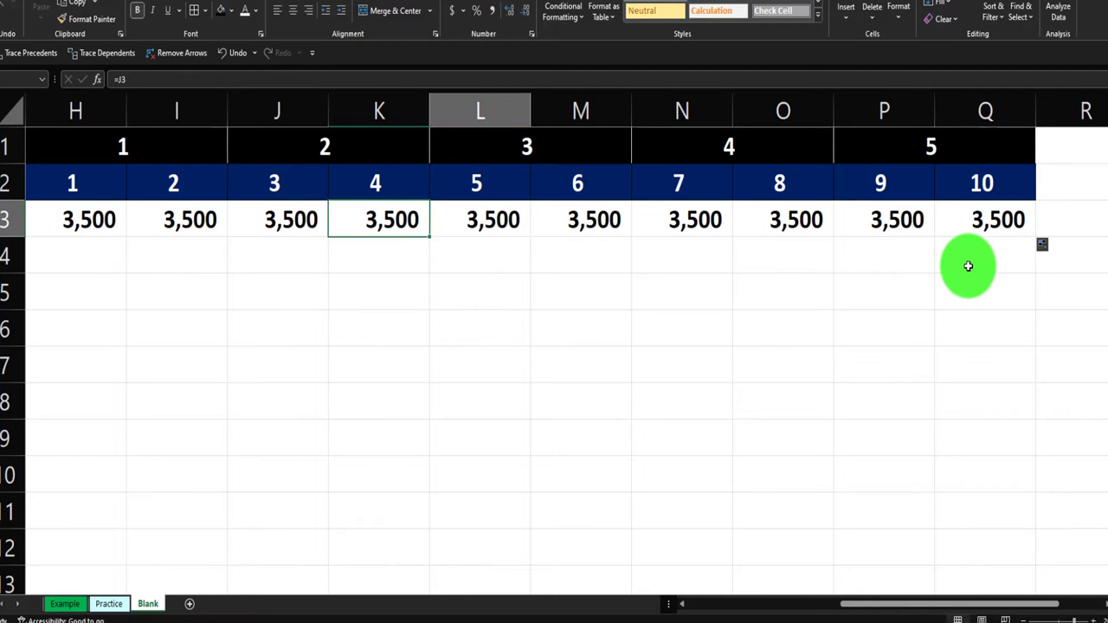
Add a Total heading in R2 and sum the payments in R3 with =SUM(H3:Q3), giving 35,000.
key(Right)
key(Up)
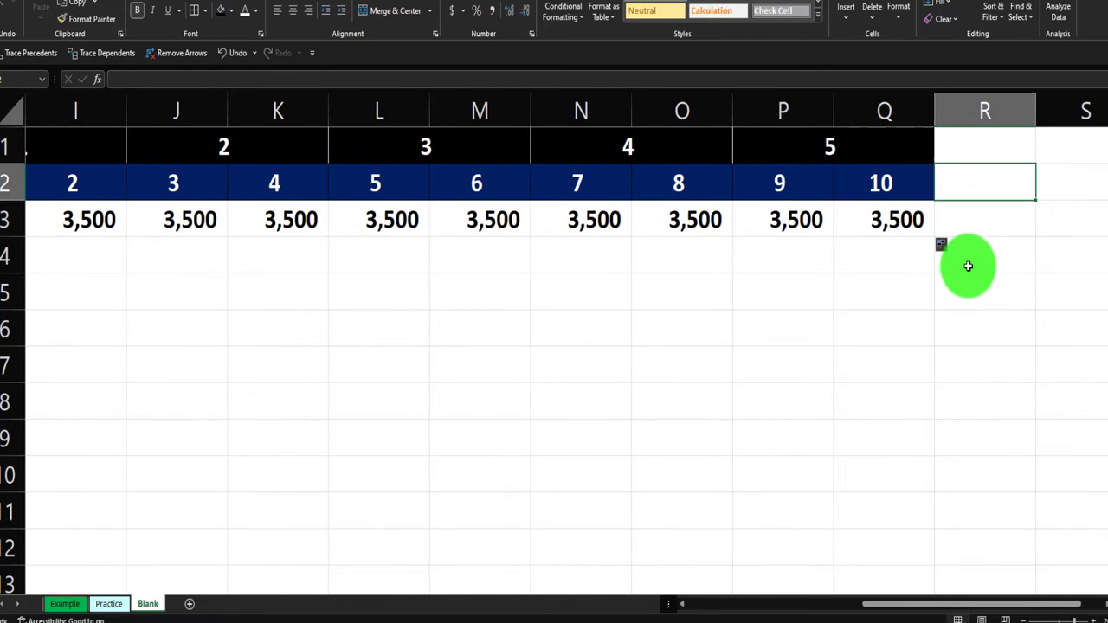
text(Total)
key(Return)
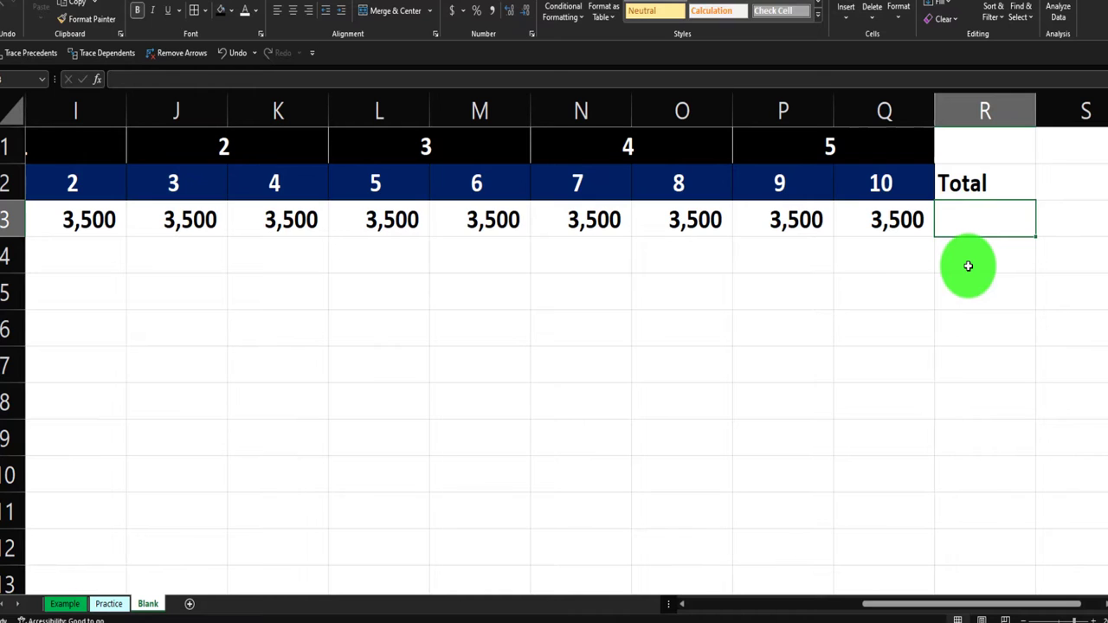
text(=sum()
key(Left)
key(shift+Left)
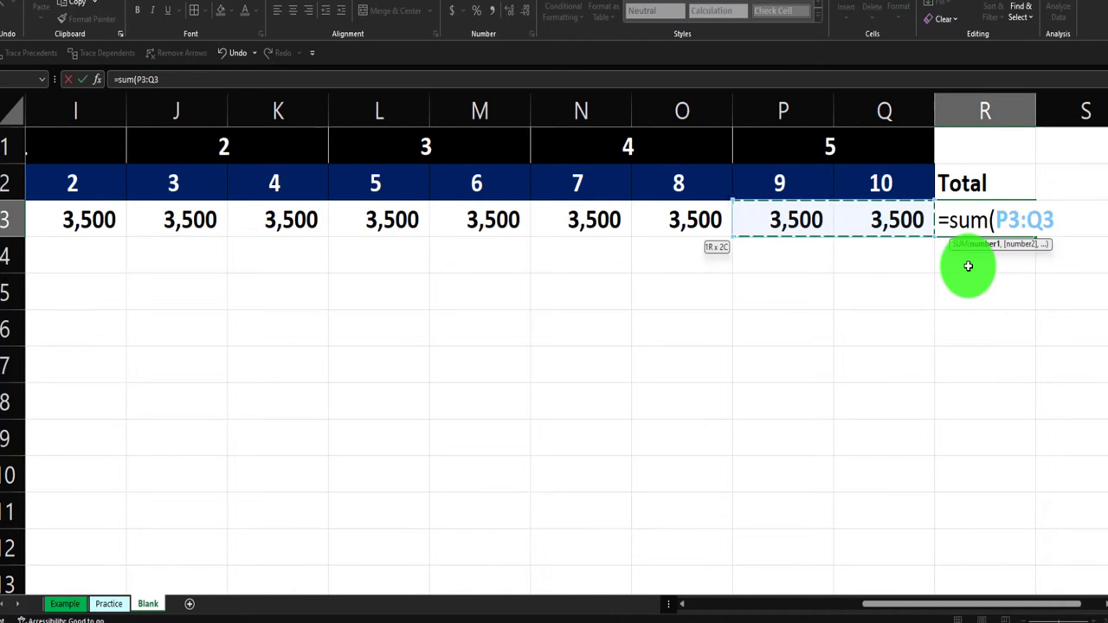
key(shift+Left)
key(shift+Left)
key(shift+Left)
key(shift+Left)
key(shift+Left)
key(shift+Left)
key(shift+Left)
key(shift+Left)
key(shift+Left)
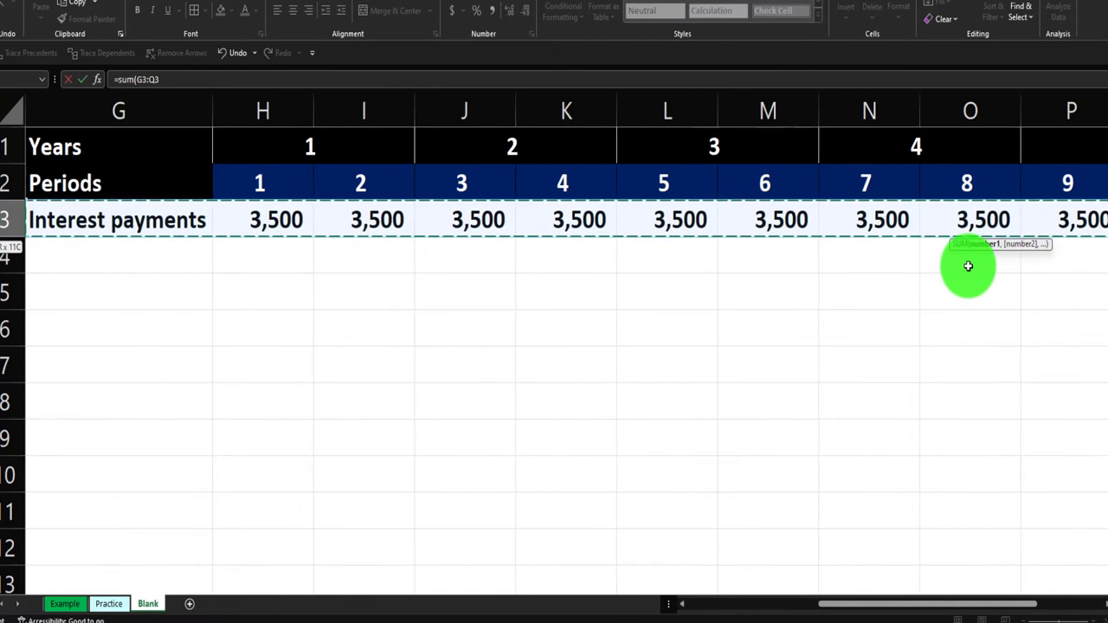
key(shift+Right)
key(Return)
key(Up)
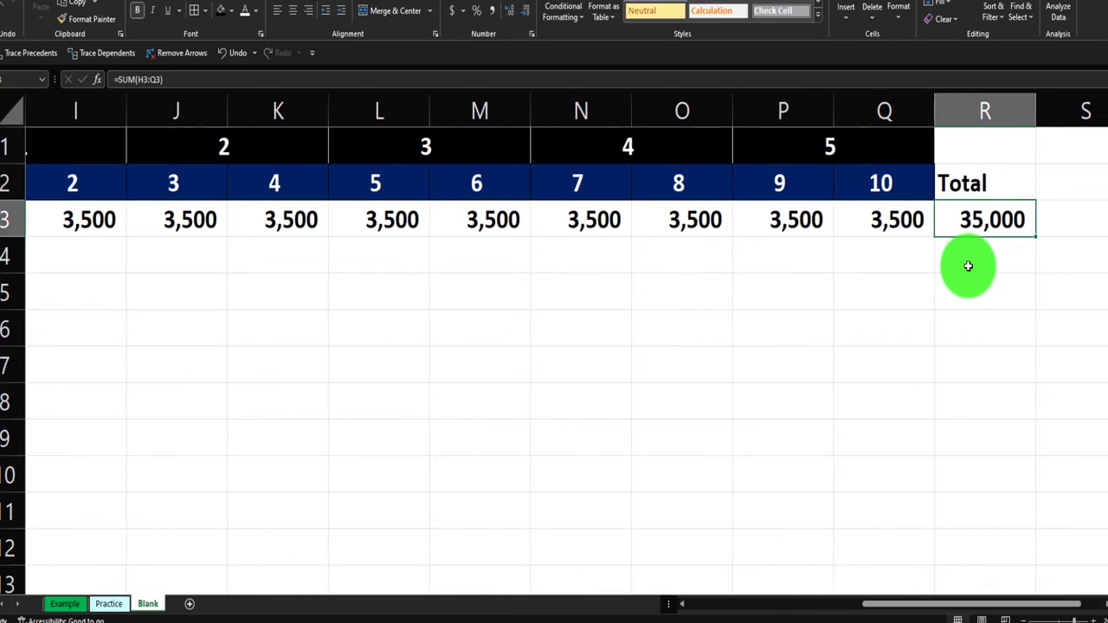
Format the Total heading cells R1:R2 with a black fill and white text.
drag(964, 143, 964, 180)
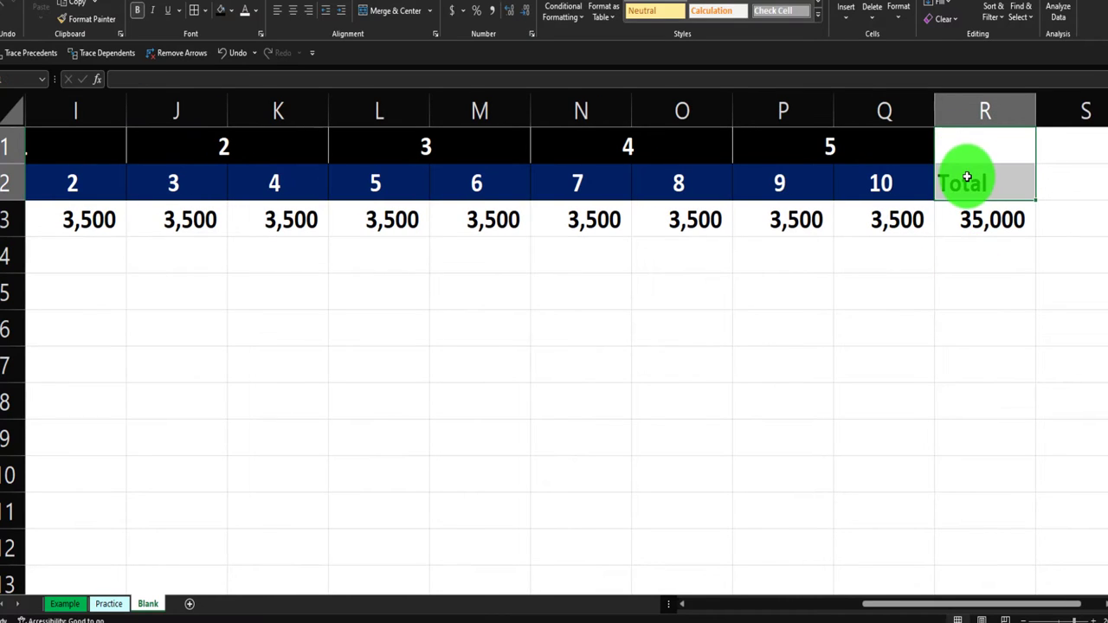
click(218, 13)
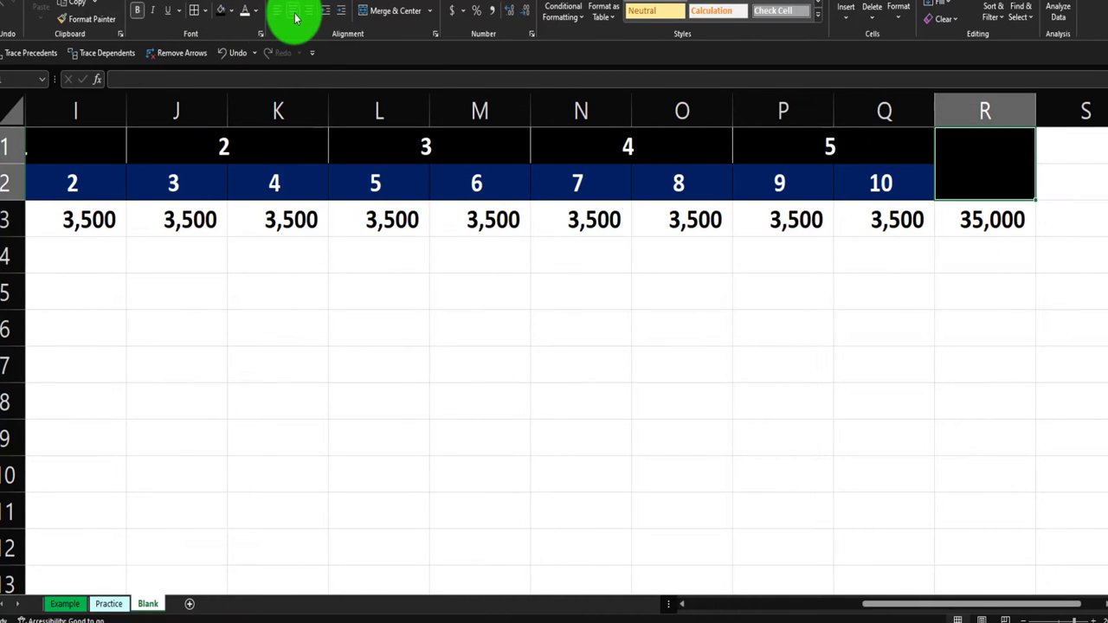
click(246, 11)
click(533, 297)
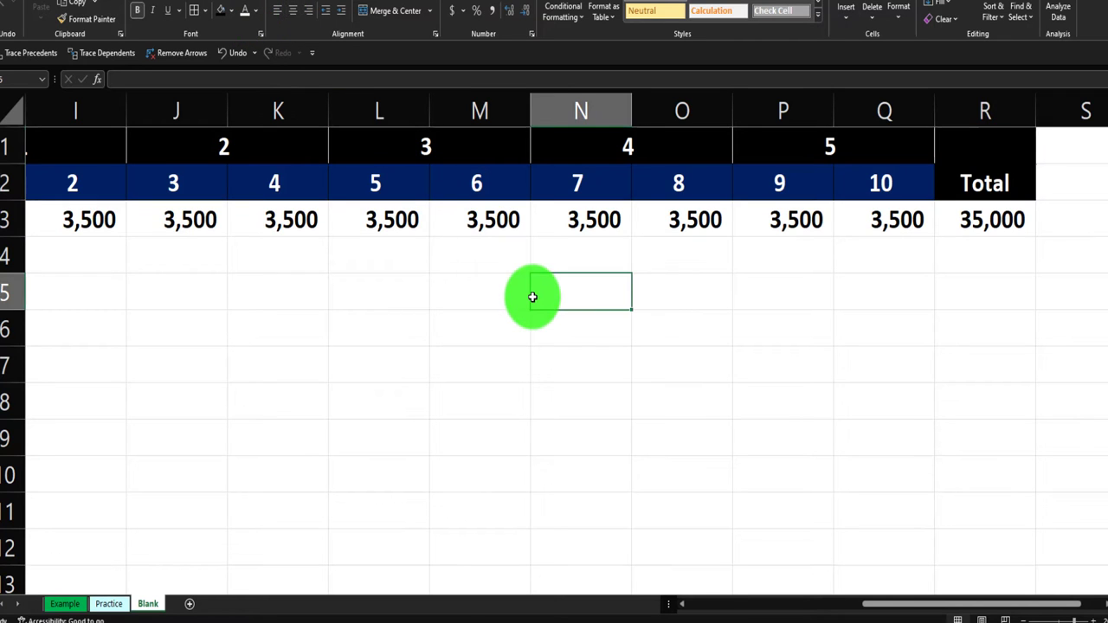
Label row 4 of the timeline 'Face amount' in G4.
key(Left)
key(Left)
key(Left)
key(Left)
key(Left)
key(Left)
key(Left)
key(Left)
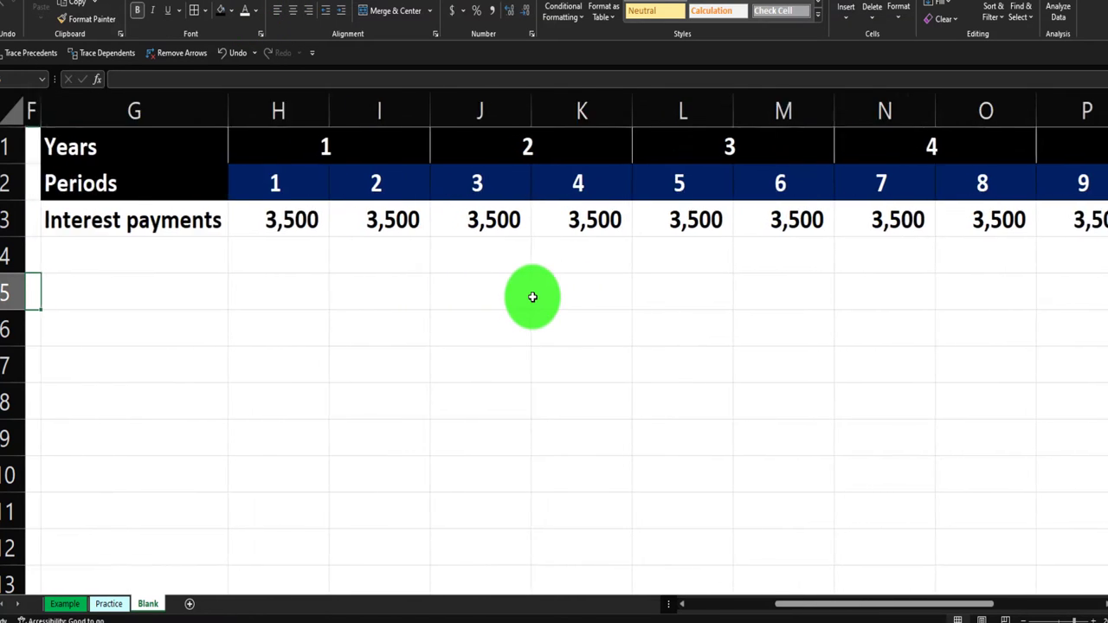
key(Up)
key(Right)
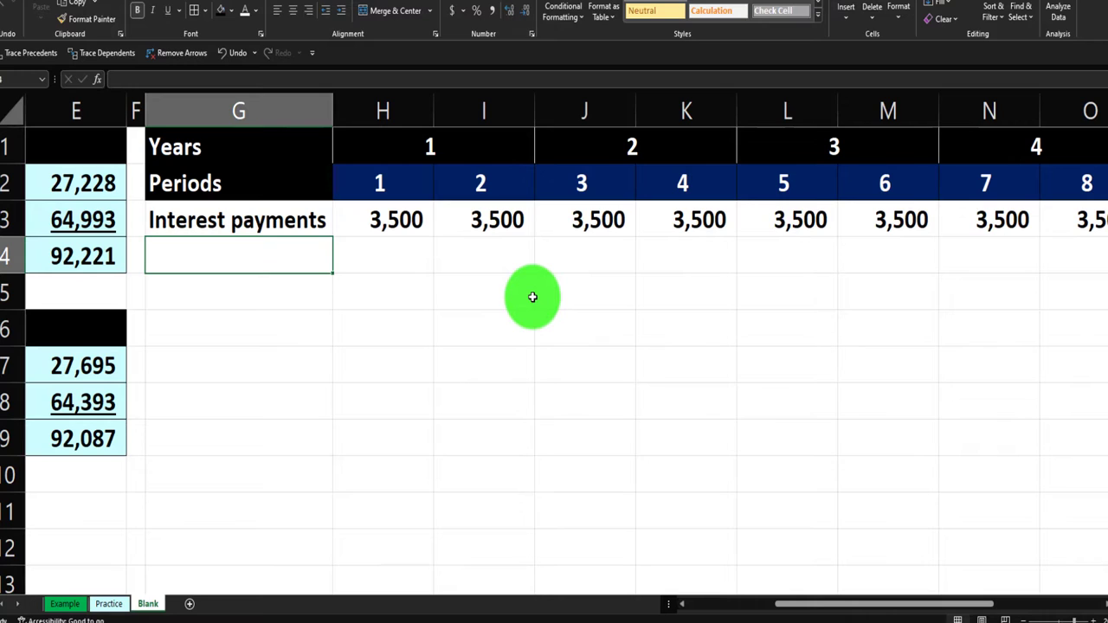
text(Face amount)
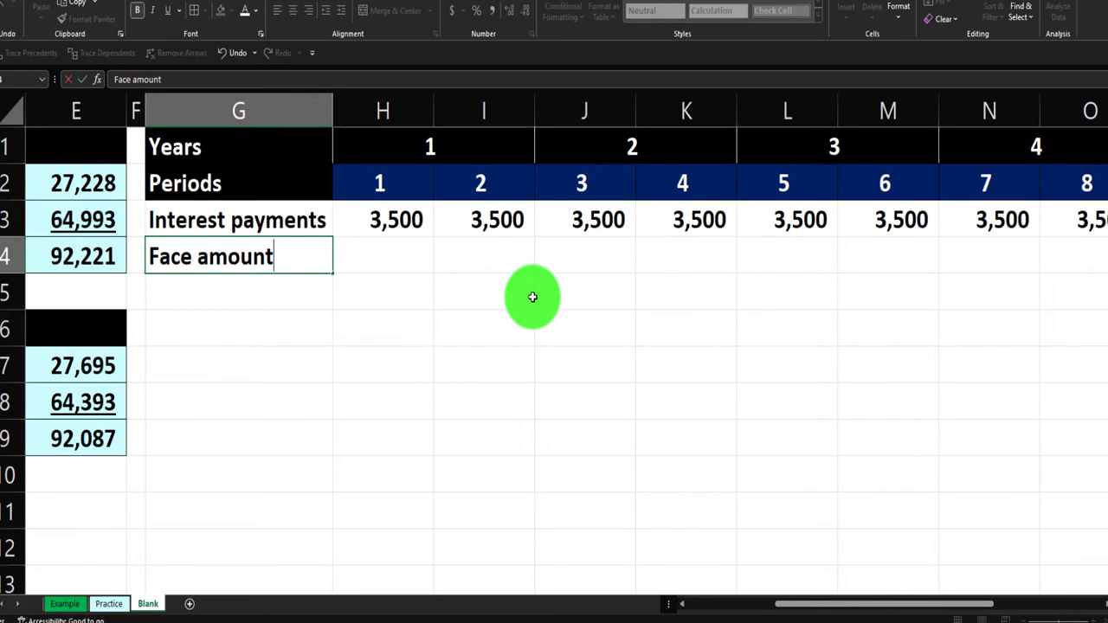
key(Right)
key(Right)
key(Right)
key(Right)
key(Right)
key(Right)
key(Right)
key(Right)
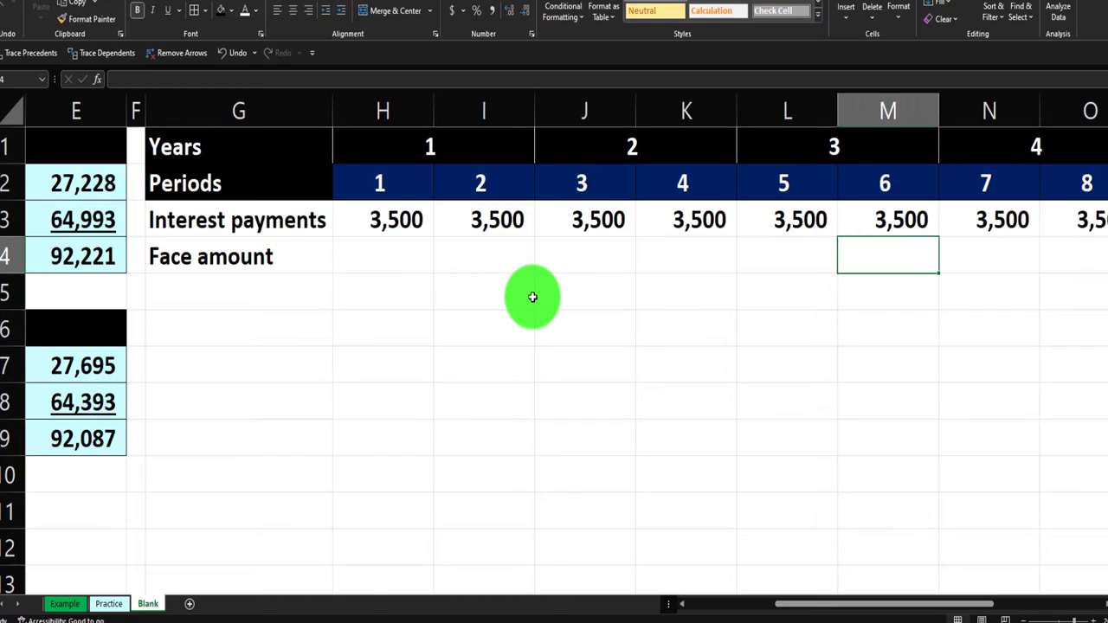
Link Q4, the final period, to the 100,000 Bonds value with =B1.
key(Right)
key(Right)
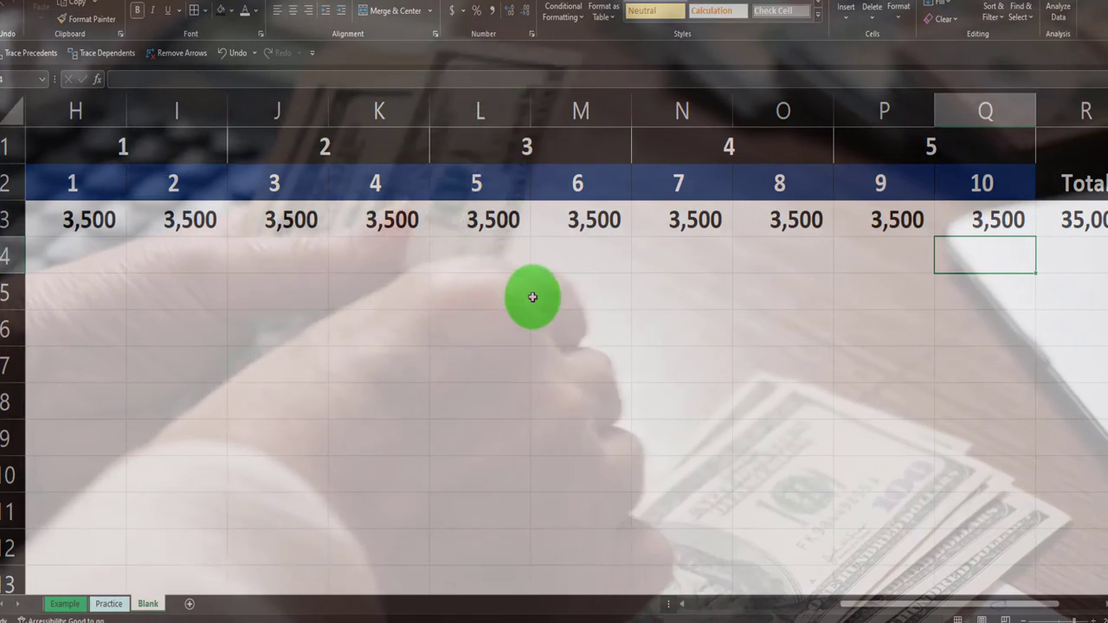
text(=)
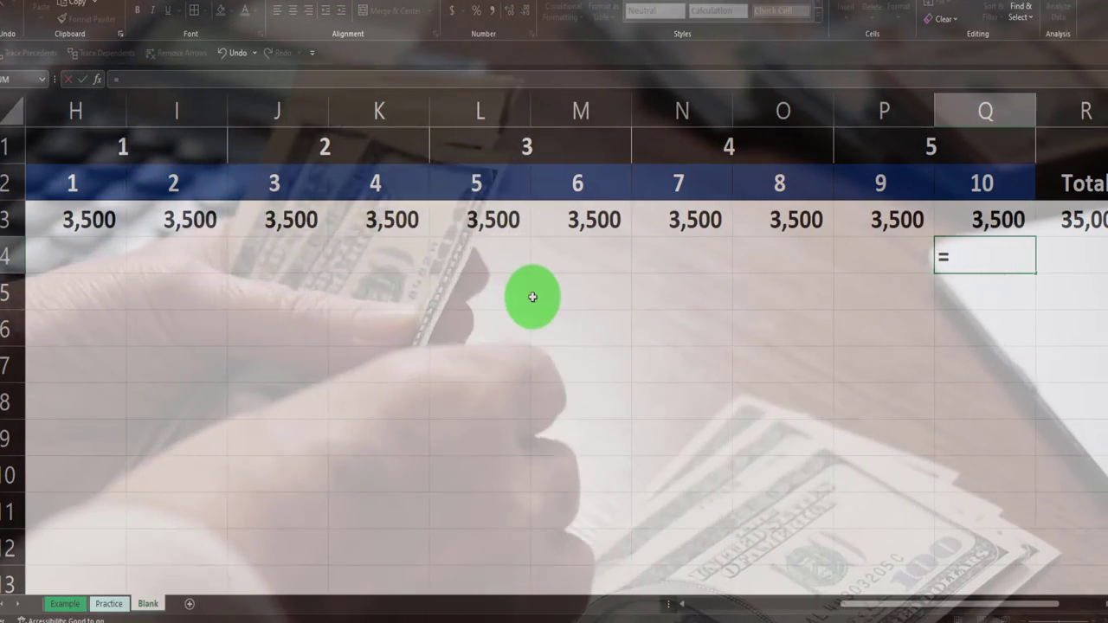
key(Left)
key(Left)
key(Left)
key(Left)
key(Left)
key(Left)
key(Left)
key(Left)
key(Left)
key(Left)
key(Left)
key(Left)
key(Left)
key(Left)
key(Left)
key(Left)
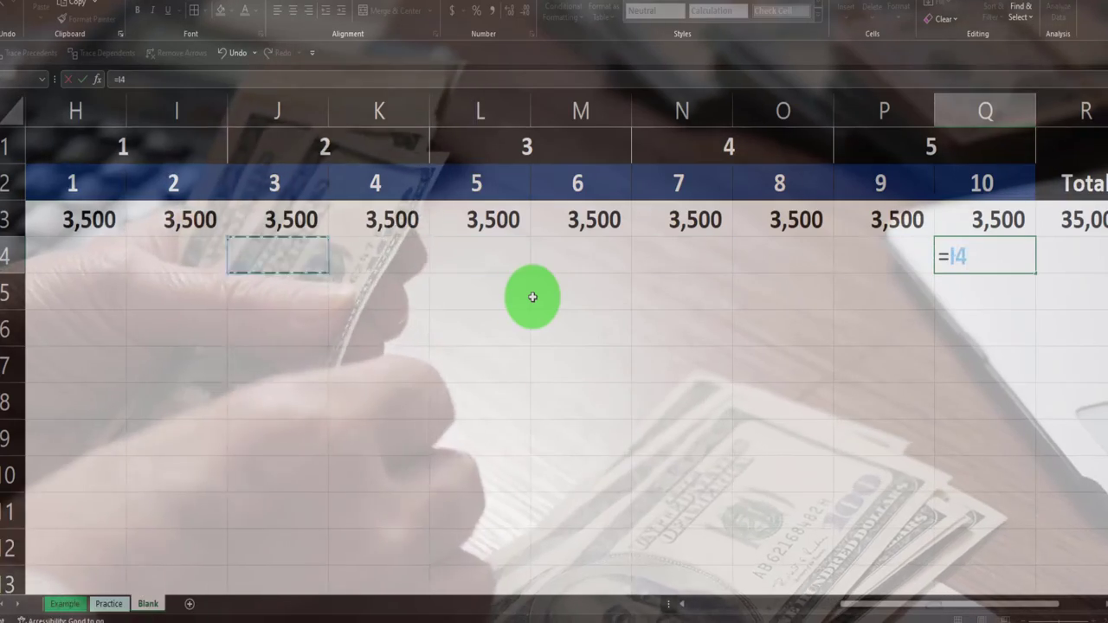
key(Up)
key(Up)
key(Up)
key(Right)
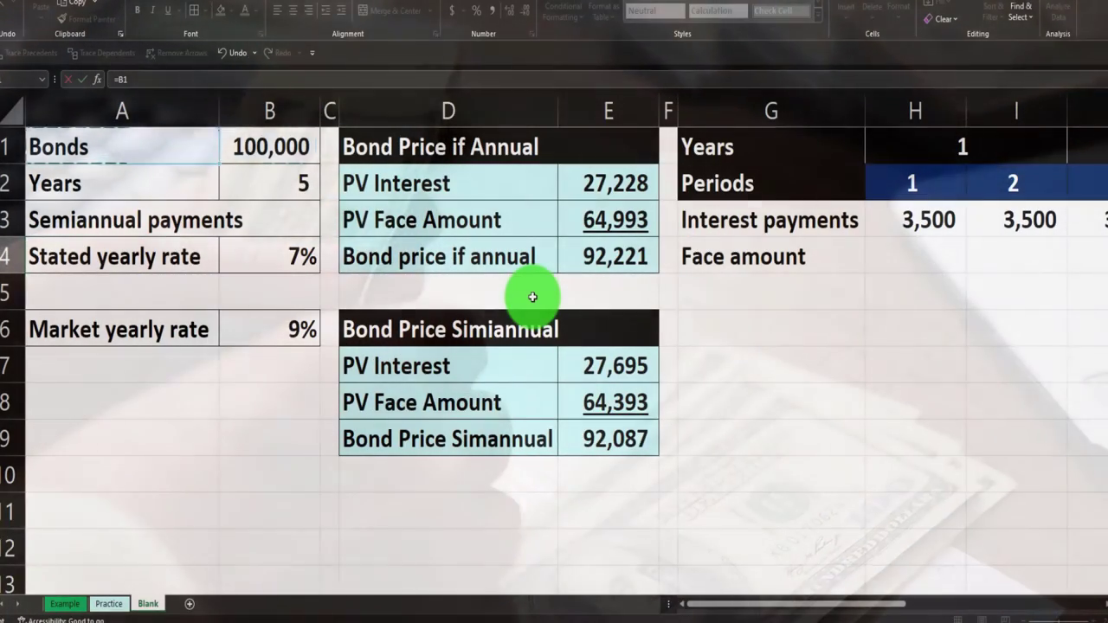
key(Return)
Start the Cash flow row label in G5.
key(Right)
key(Right)
key(Right)
key(Right)
key(Right)
key(Right)
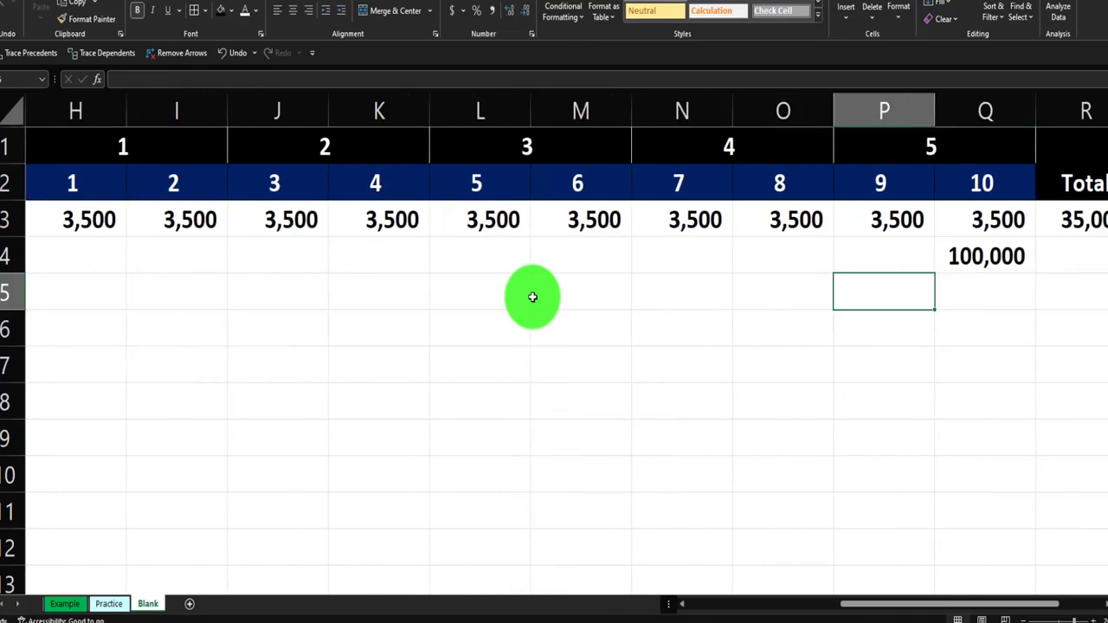
key(Left)
key(Left)
key(Left)
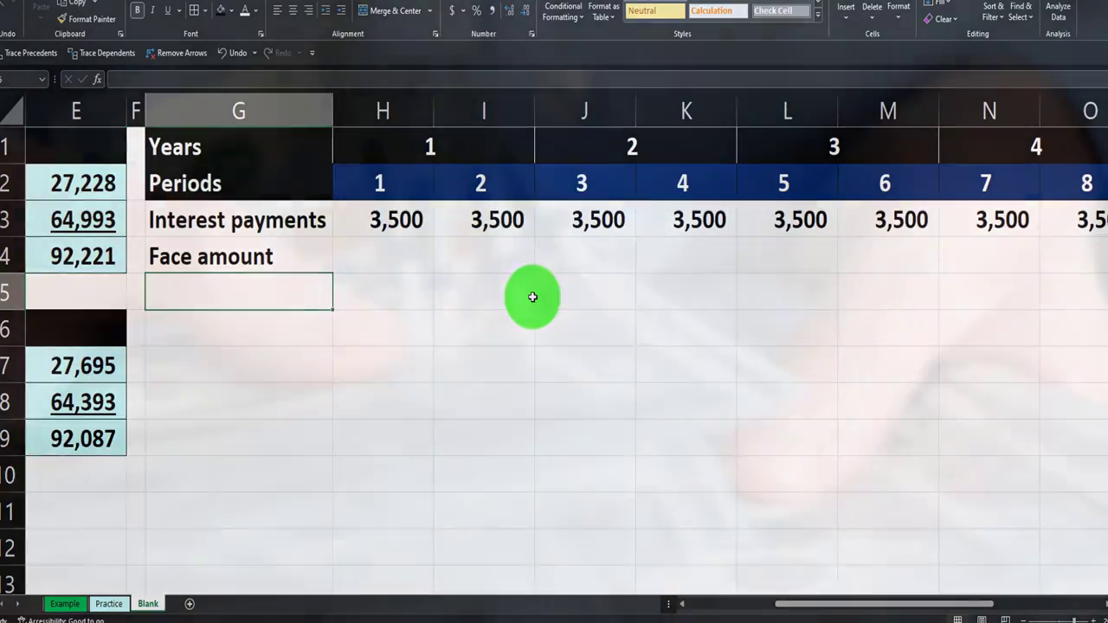
text(c)
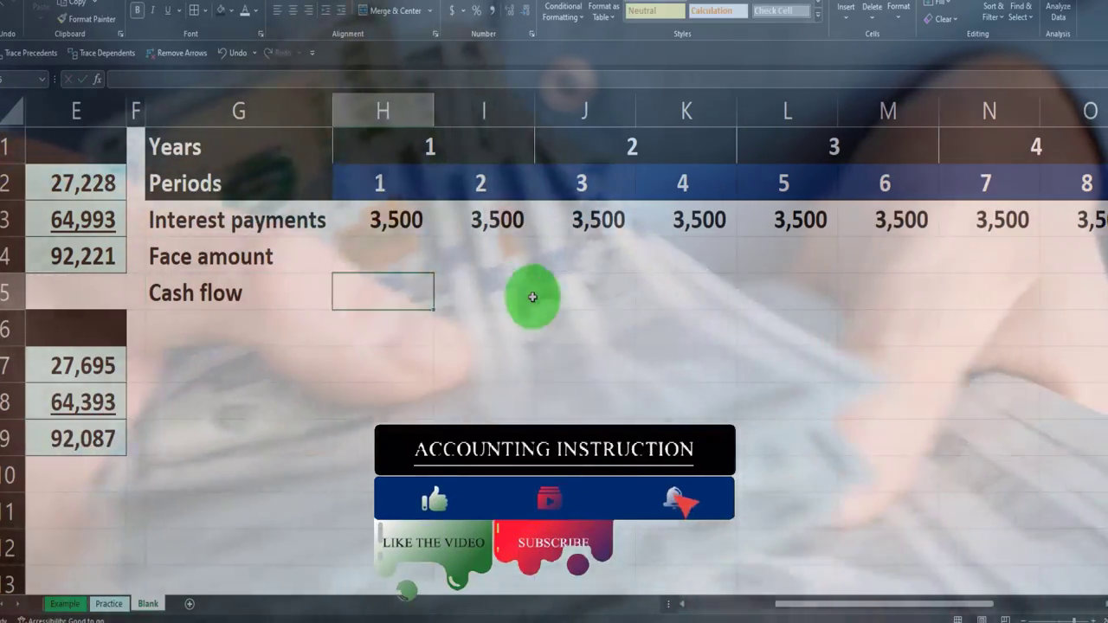
text(=sum(H4)
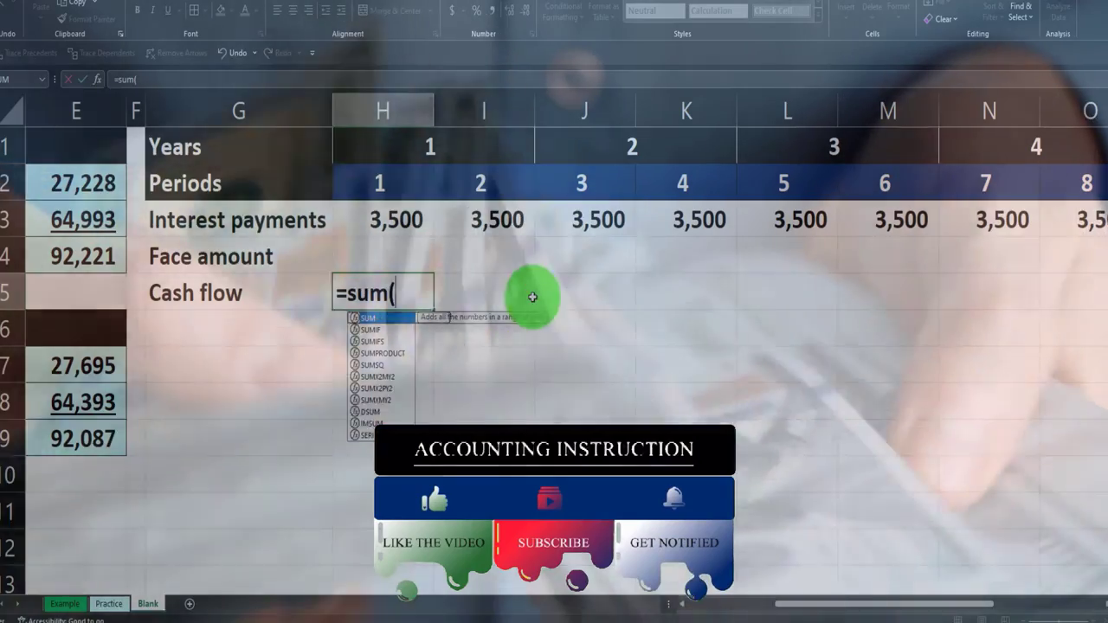
Sum interest and face amount in H5 with =SUM(H3:H4) and fill it across to Q5.
key(shift+Up)
key(Return)
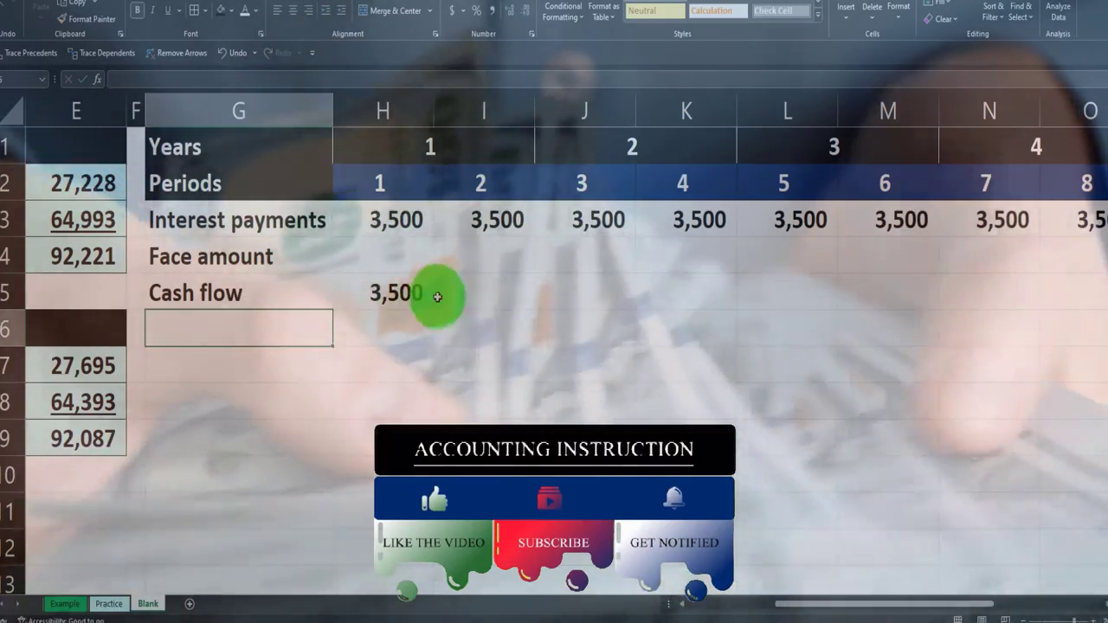
click(432, 303)
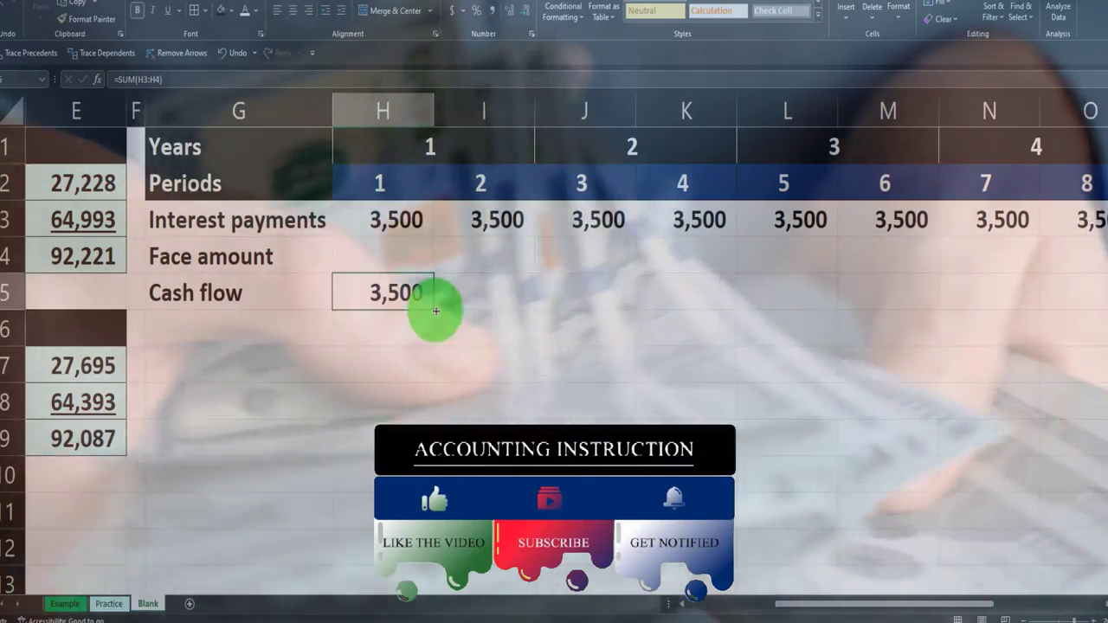
drag(434, 313, 1014, 297)
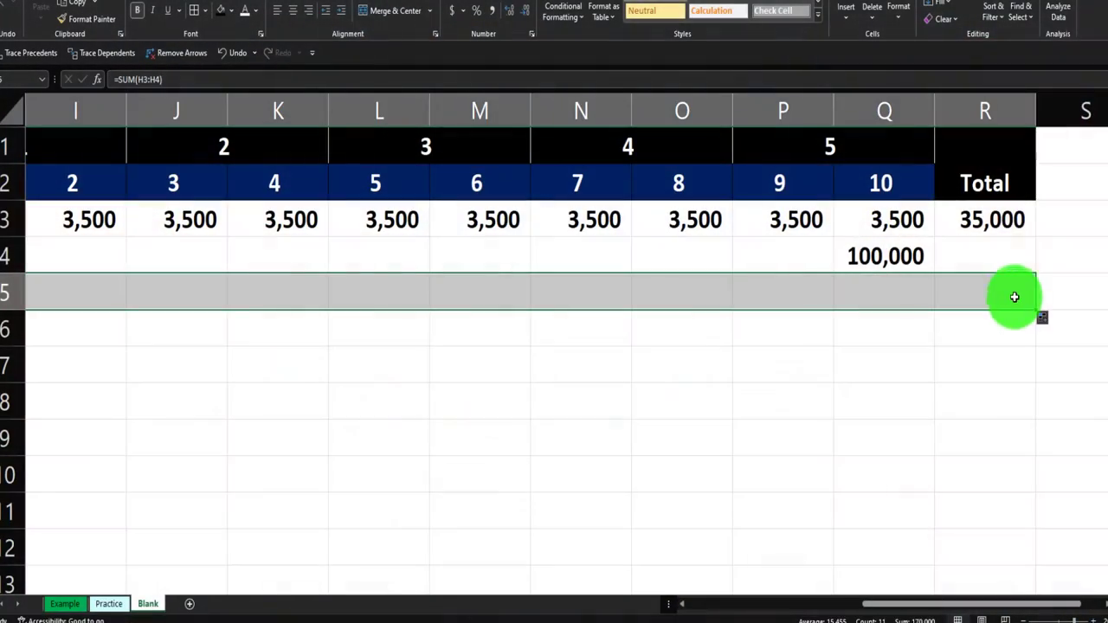
Fill the Total formula down through R5, giving a 135,000 cash flow total.
click(1002, 260)
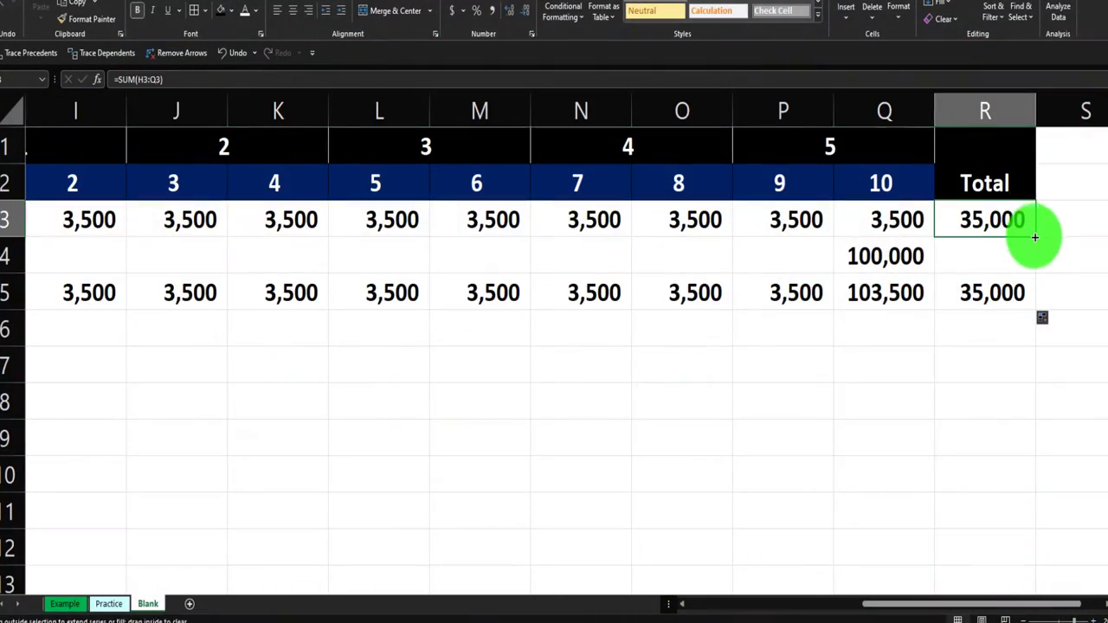
drag(1034, 237, 1033, 260)
double_click(1003, 255)
key(Return)
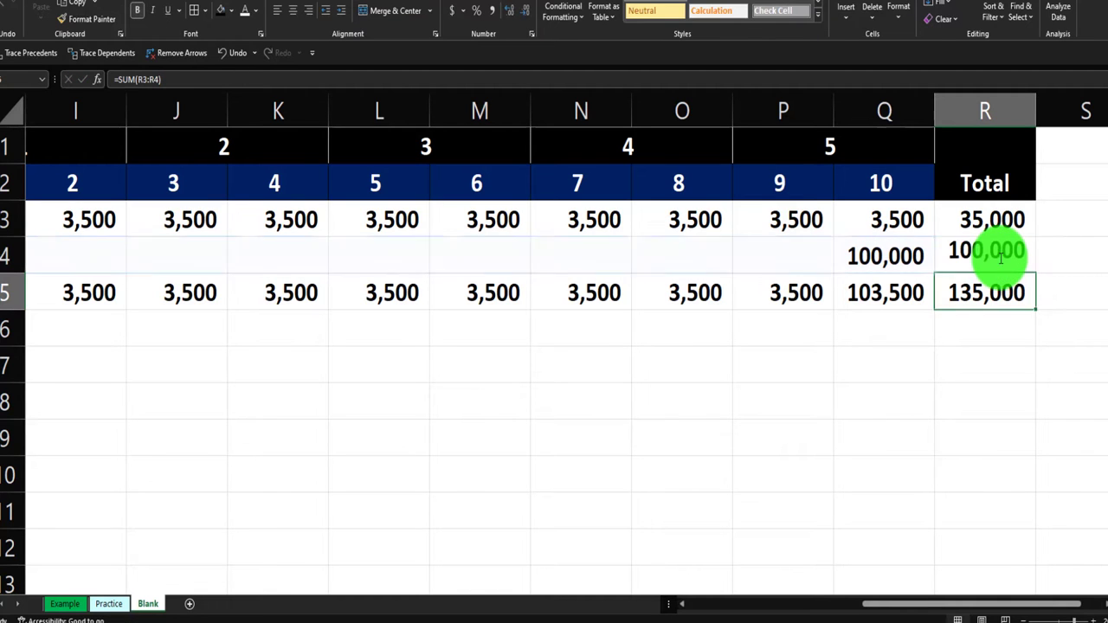
key(Left)
key(Left)
key(Left)
key(Left)
key(Left)
key(Left)
key(Left)
key(Left)
key(Left)
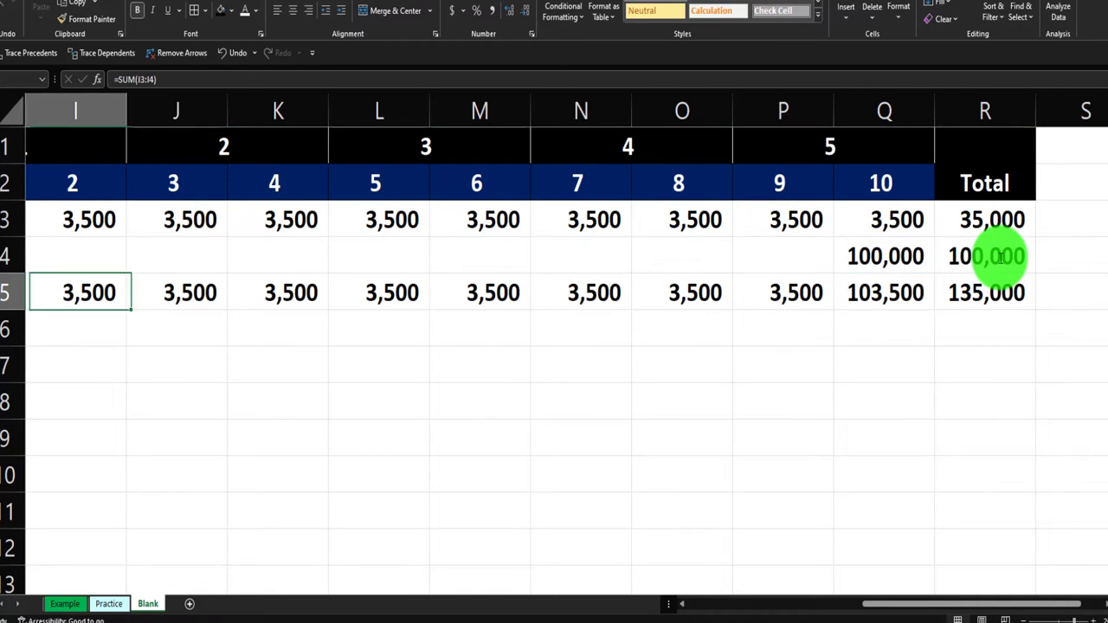
key(Left)
key(Left)
key(Left)
key(Left)
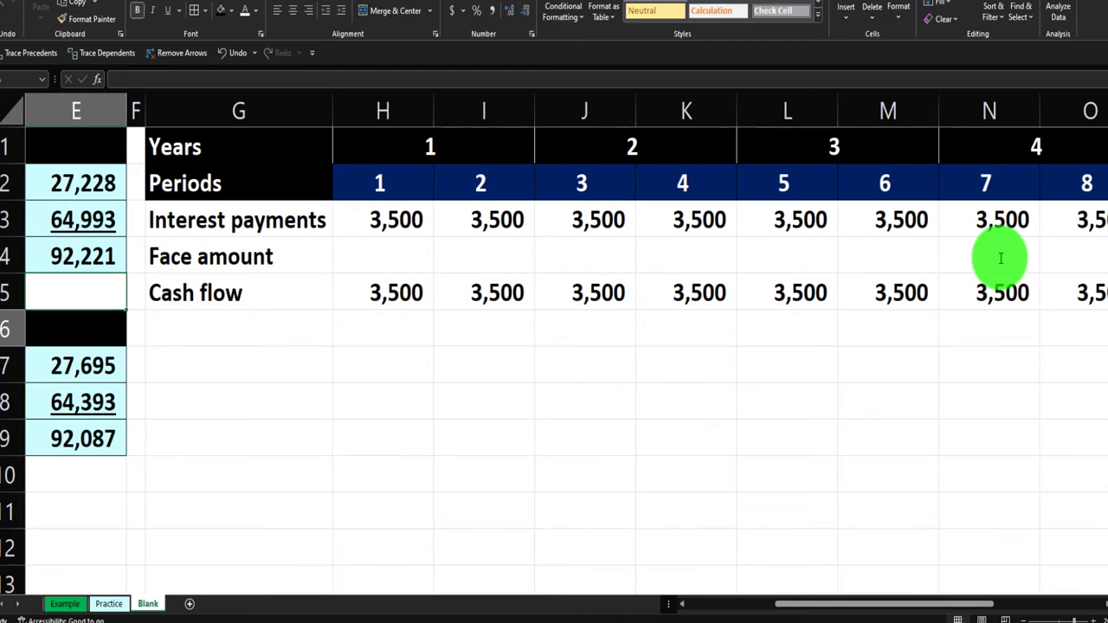
key(Down)
key(Down)
key(Right)
key(Right)
key(Up)
Enter the label 'PV present value' in G6, directly below Cash flow.
text(PV)
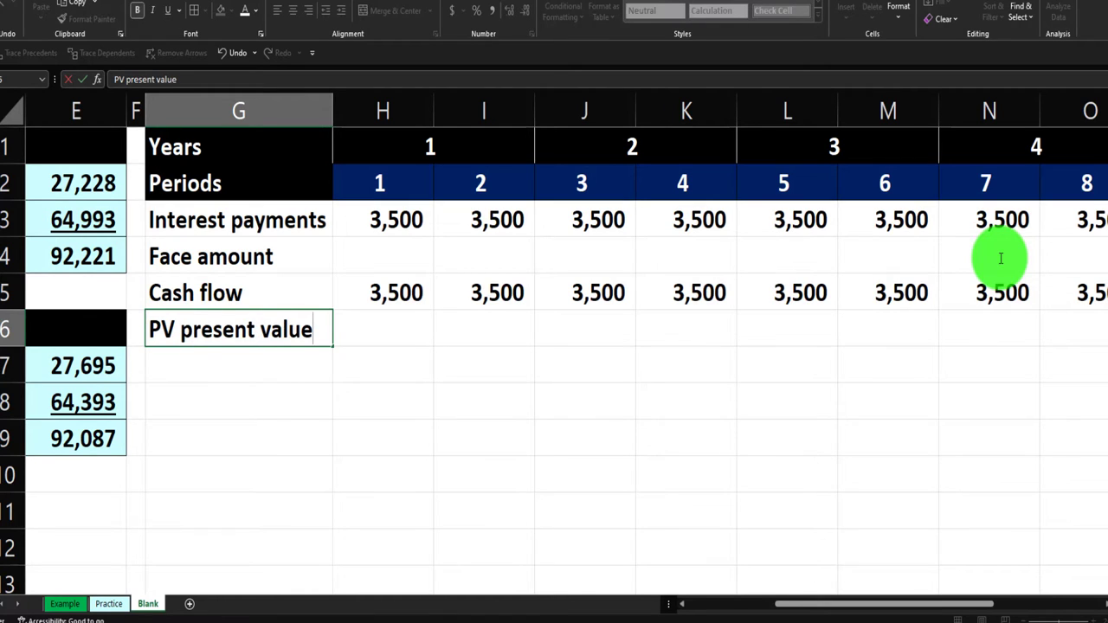
key(Right)
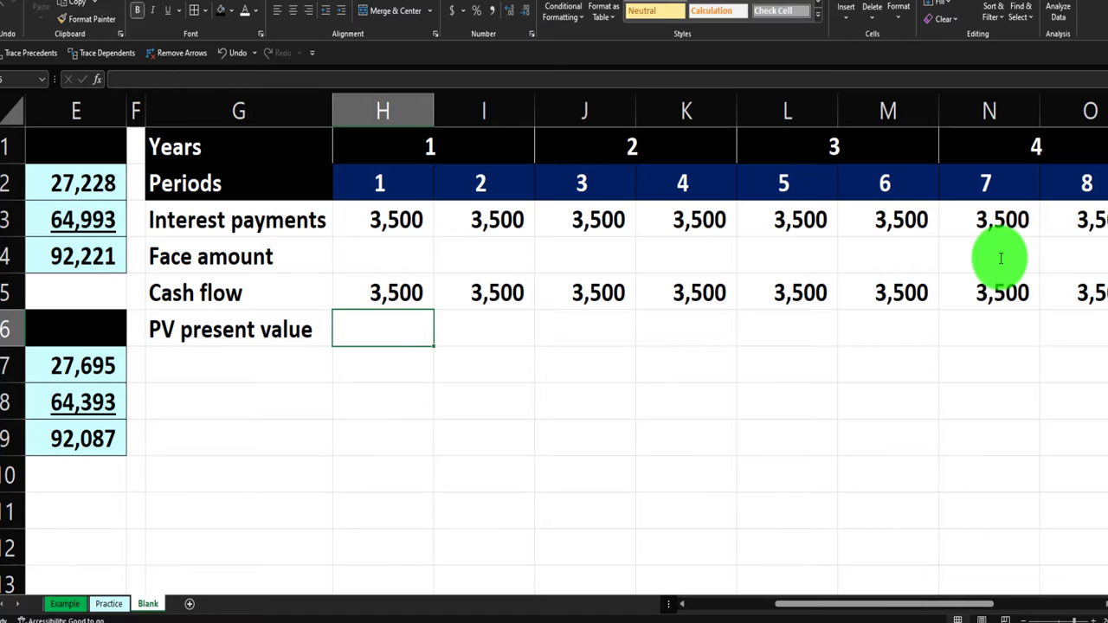
key(Left)
key(Left)
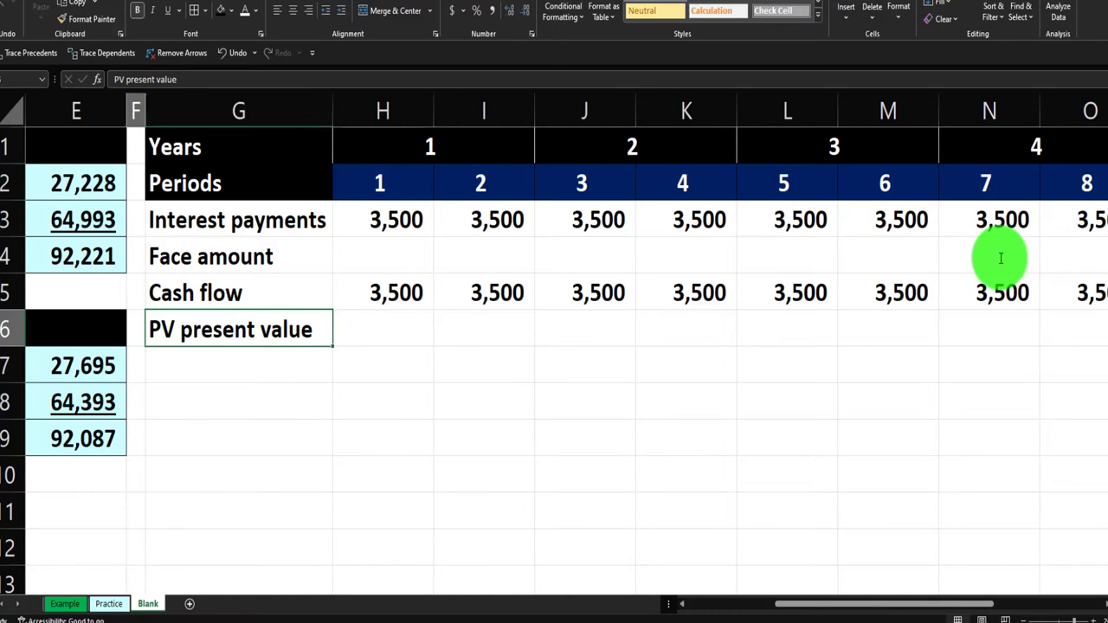
key(Home)
key(Up)
key(Up)
key(Down)
key(Down)
key(Right)
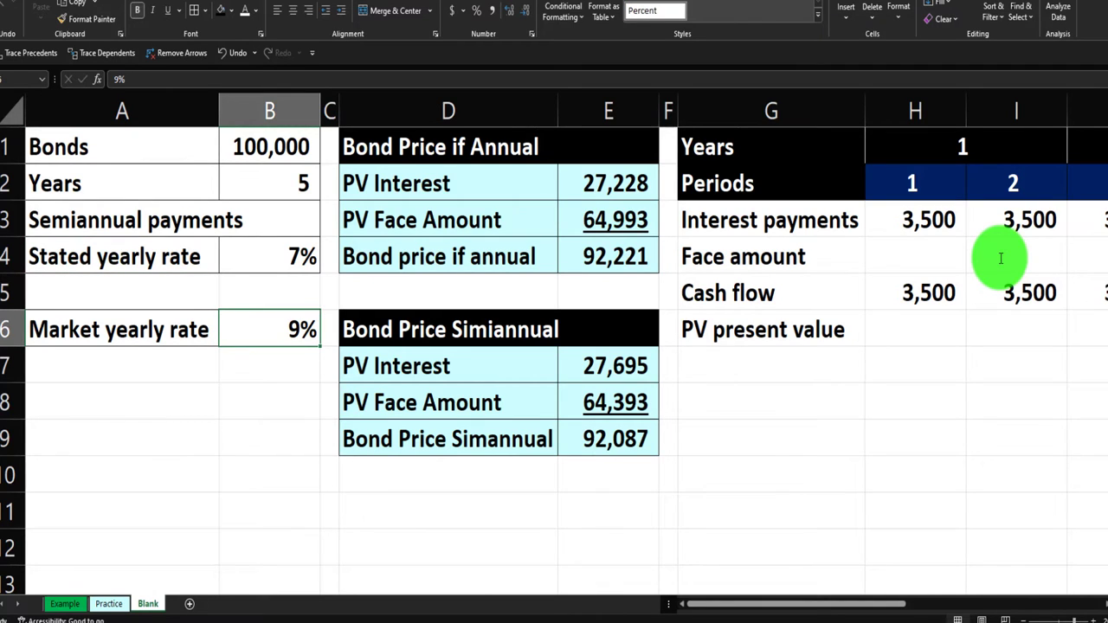
Enter =-PV(B6/2,H2,,H5) in H6 to get period 1's present value of 3,349.
key(Right)
key(Right)
key(Right)
key(Right)
key(Right)
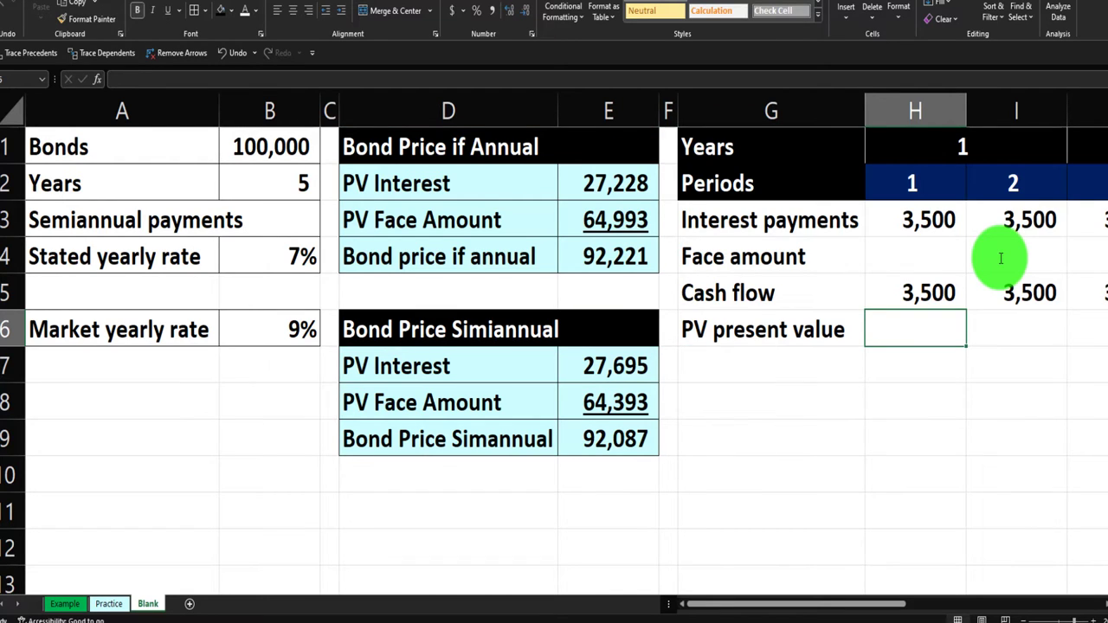
text(-p)
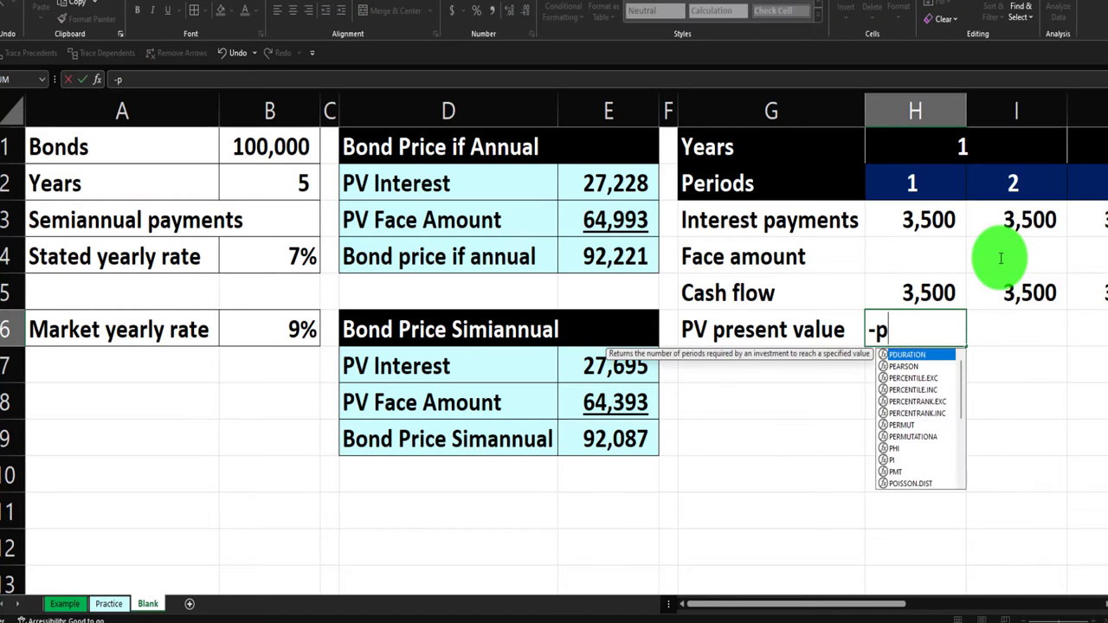
text(v)
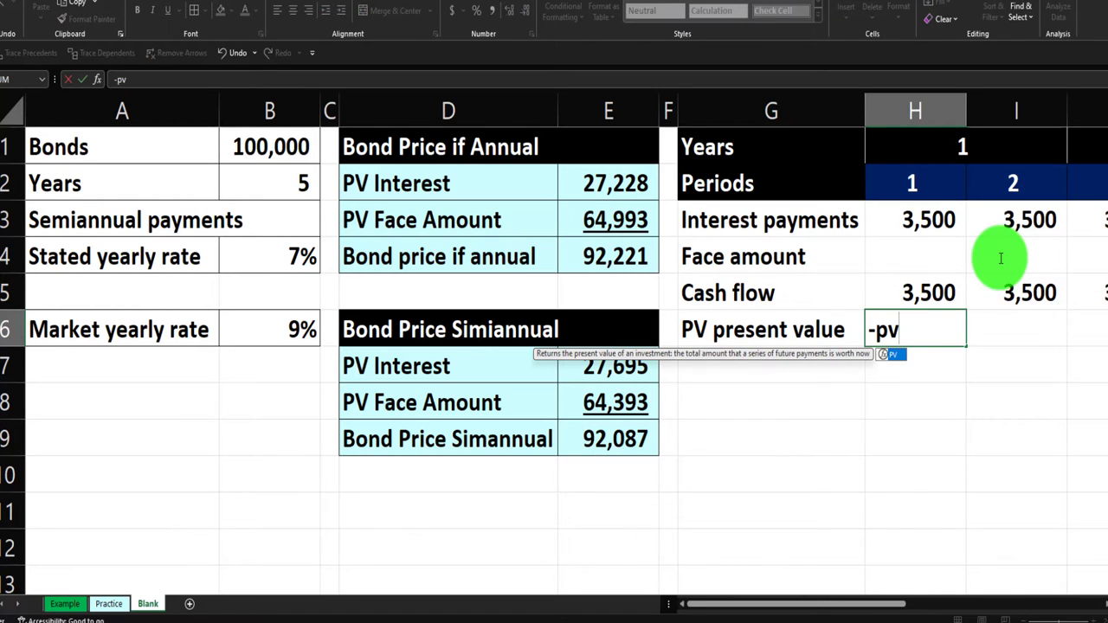
text(()
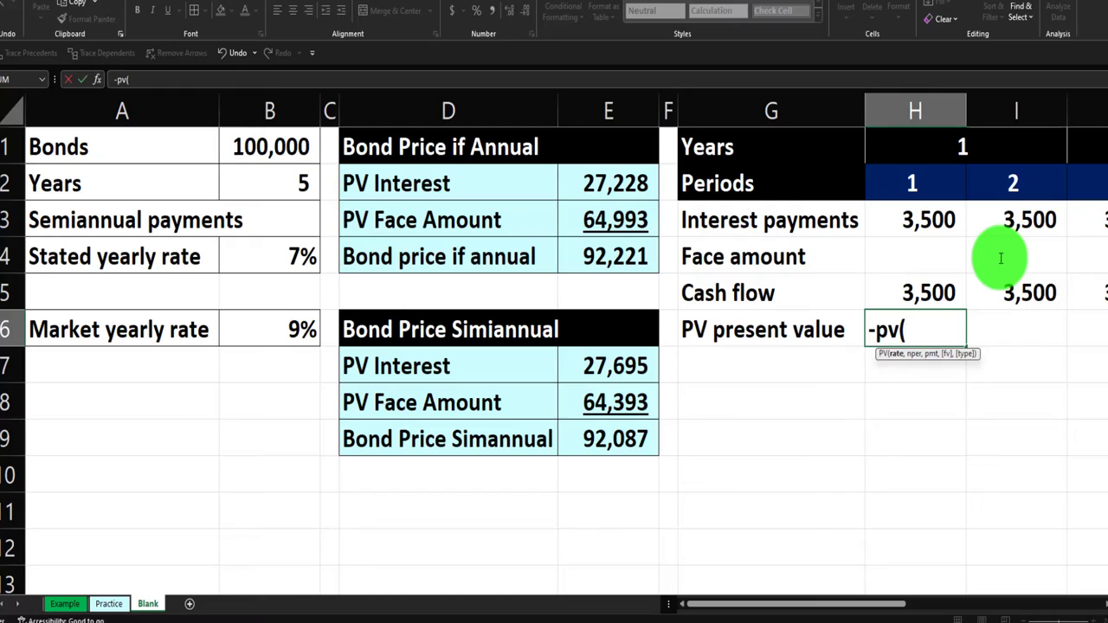
key(Left)
key(Left)
key(Left)
key(Left)
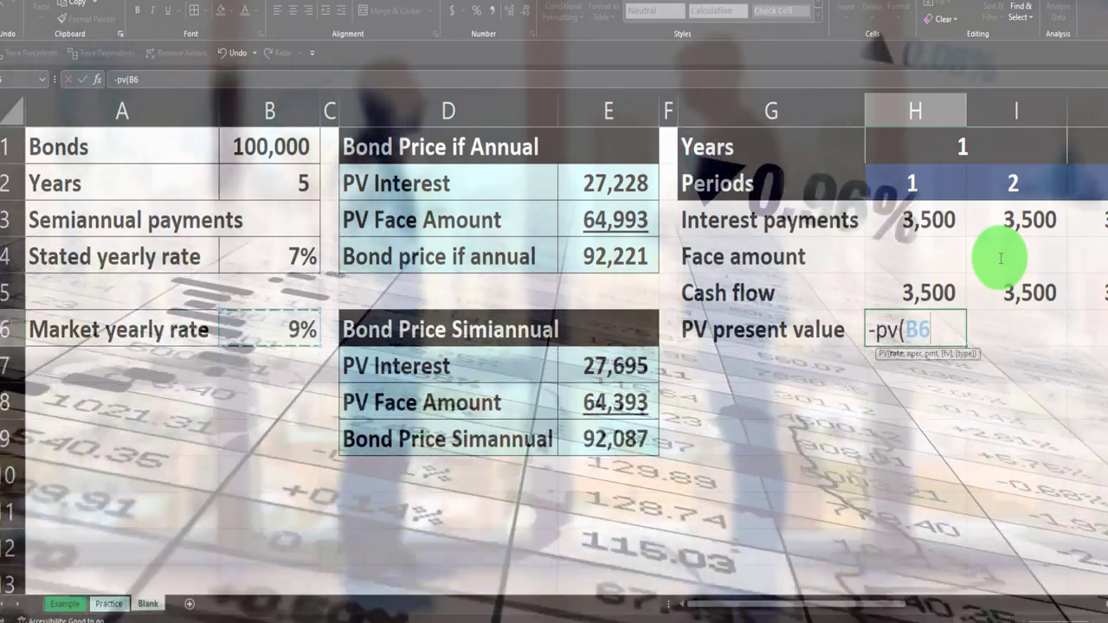
text(/)
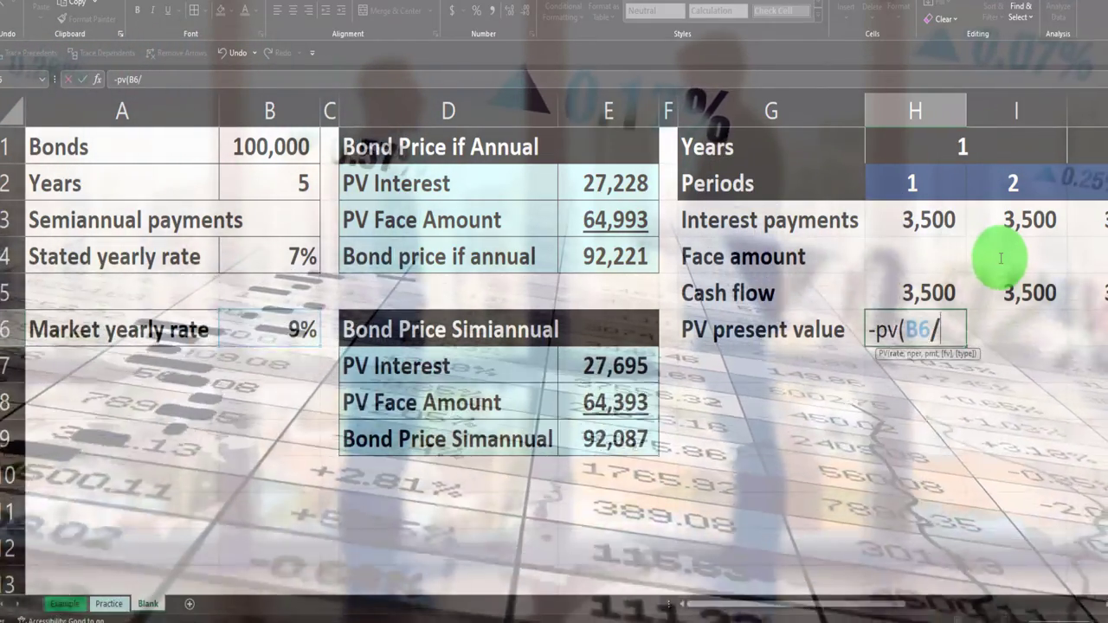
text(2,)
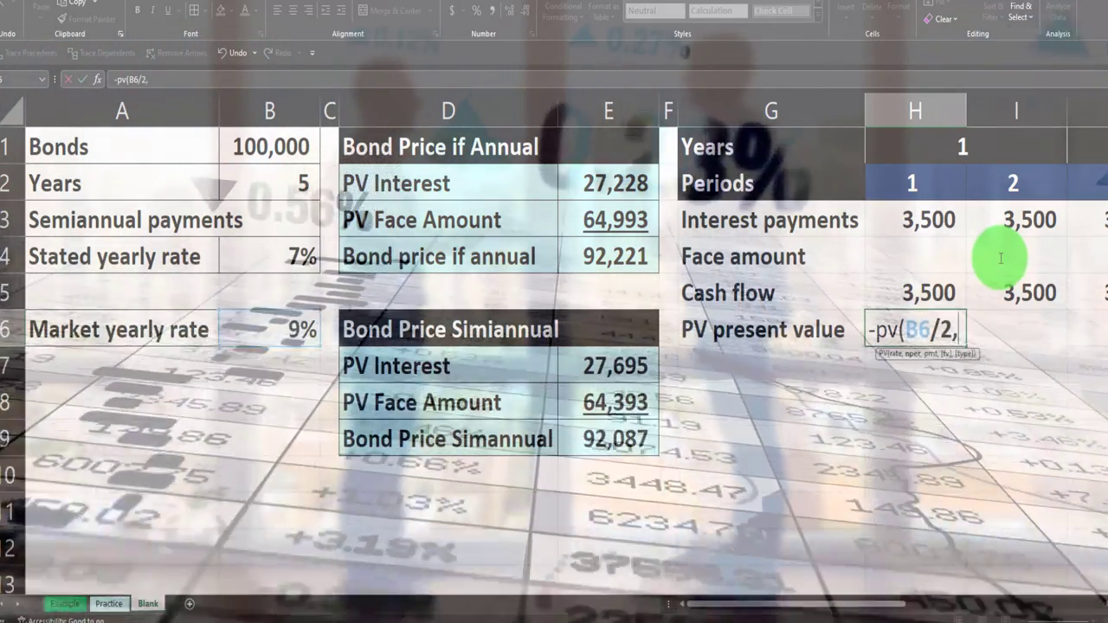
key(Up)
key(Up)
key(Up)
key(Up)
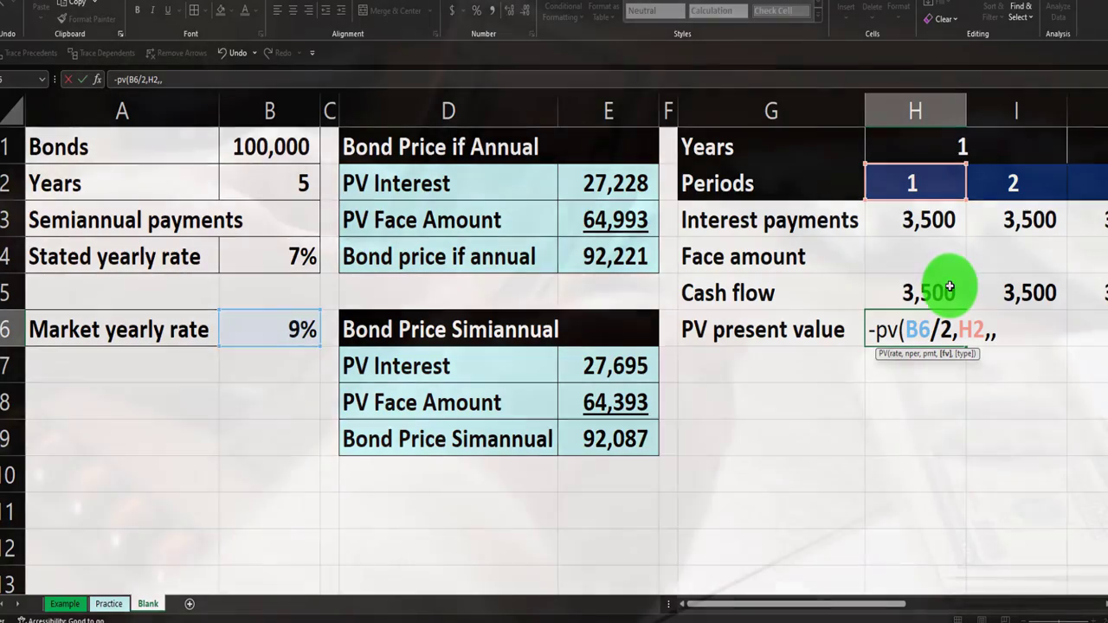
click(949, 287)
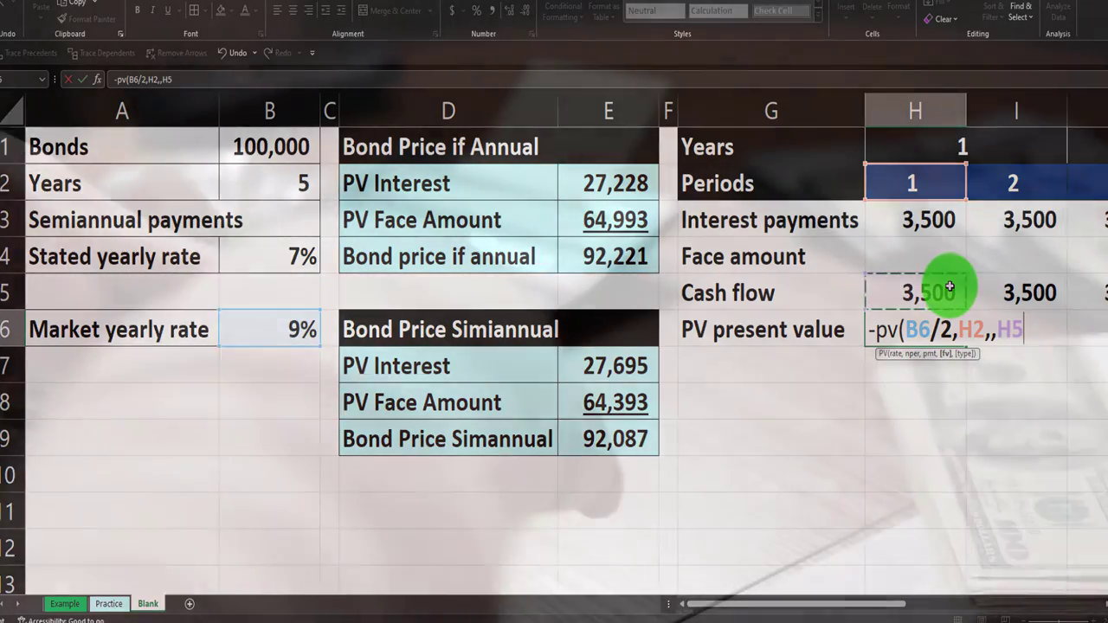
key(Return)
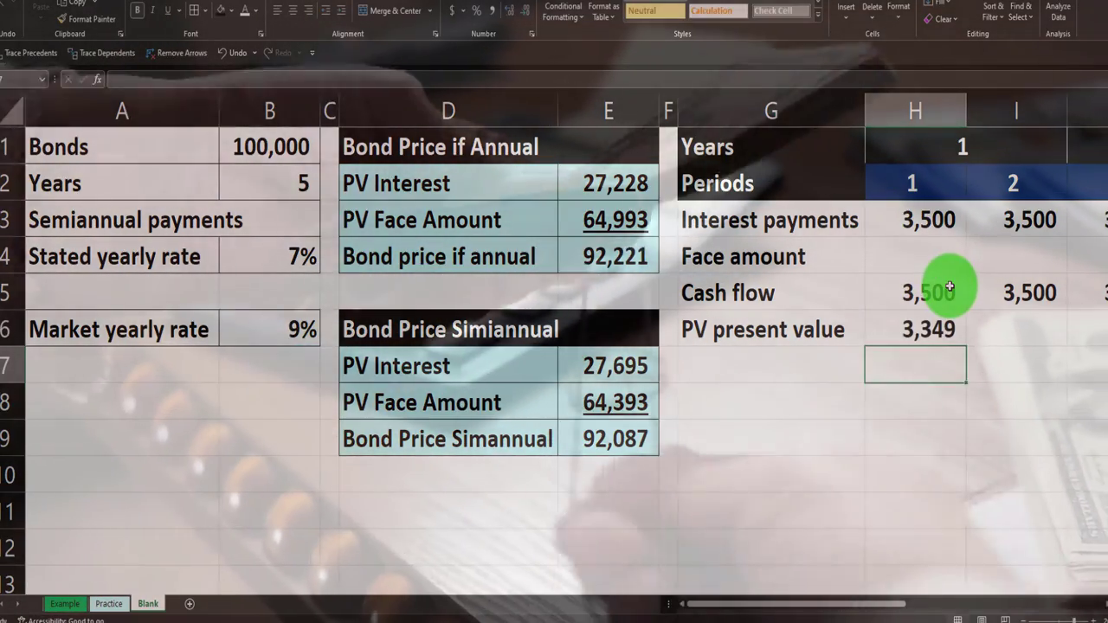
key(Up)
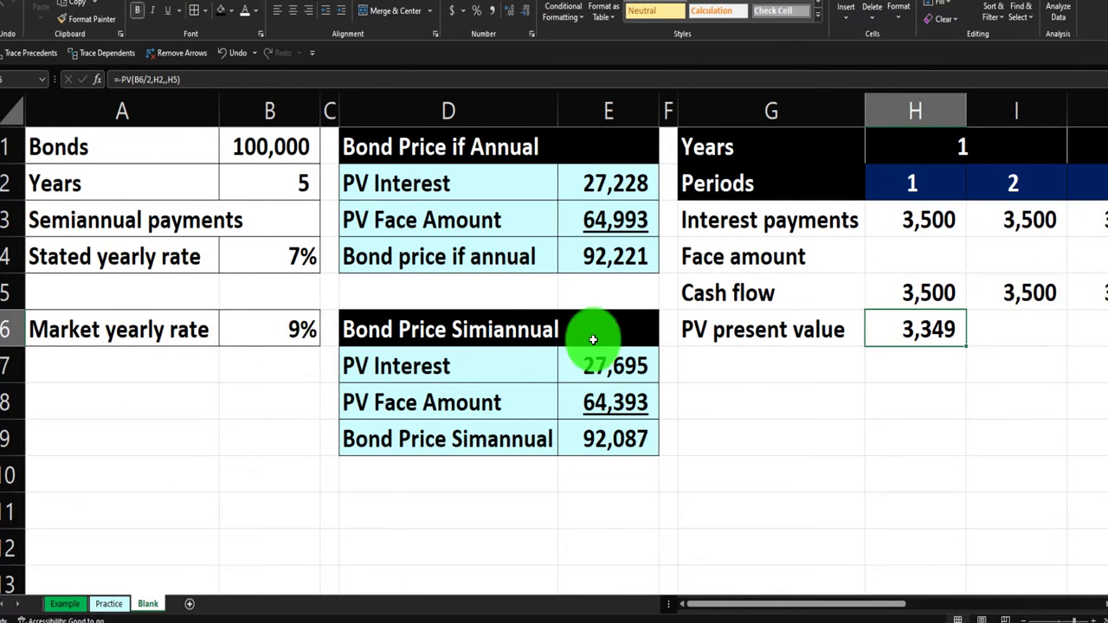
Lock the market rate as absolute in H6's formula, =-PV($B$6/2,H2,,H5), keeping 3,349.
double_click(923, 319)
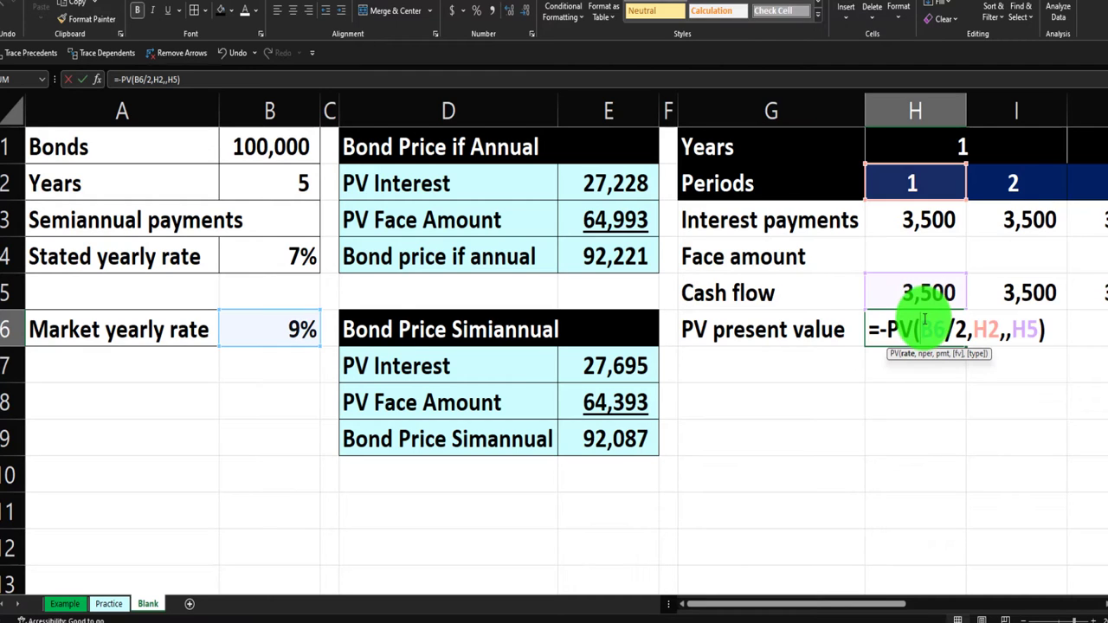
click(933, 327)
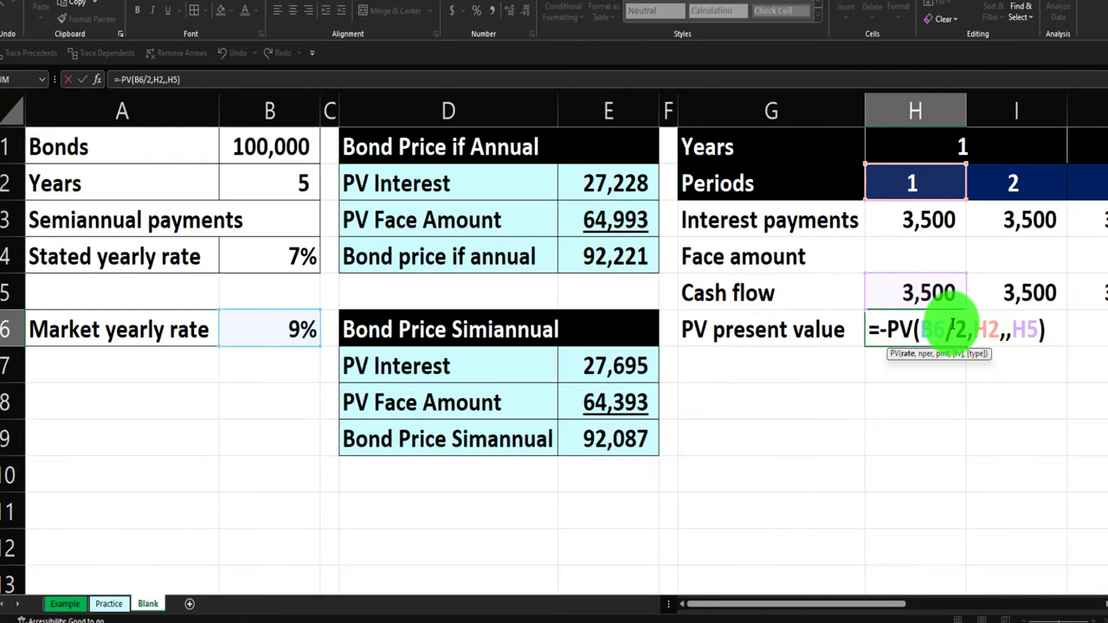
key(F4)
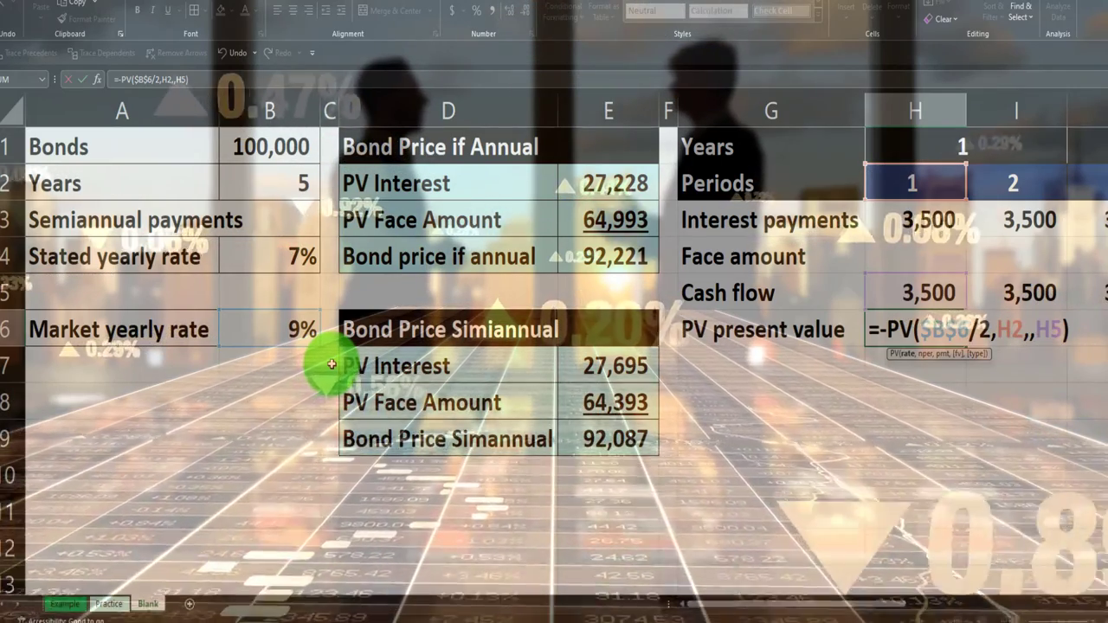
key(Return)
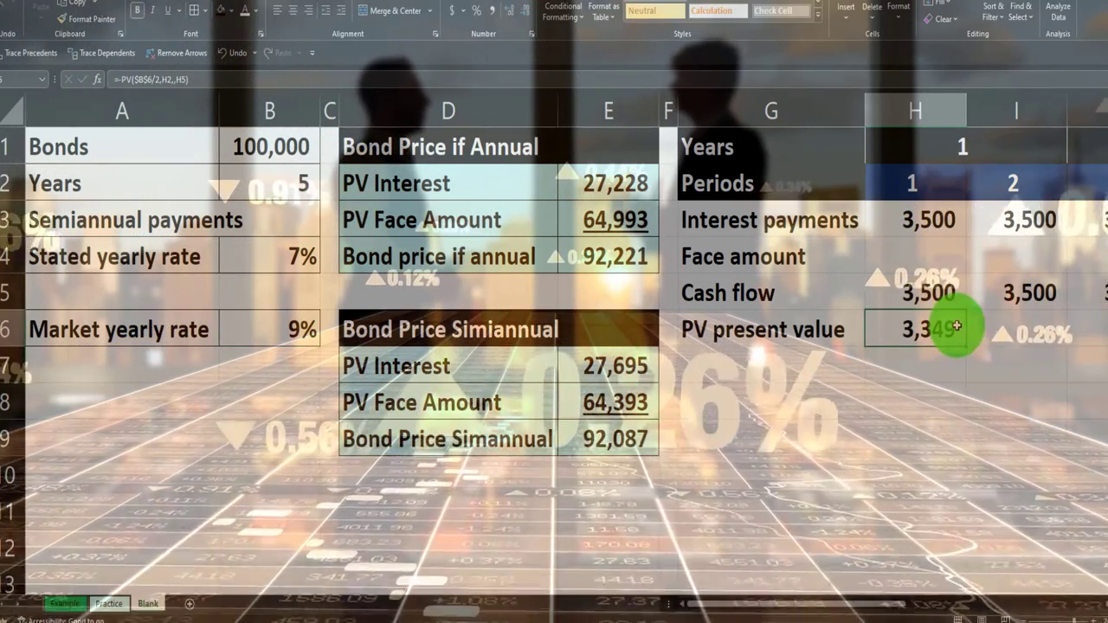
click(959, 339)
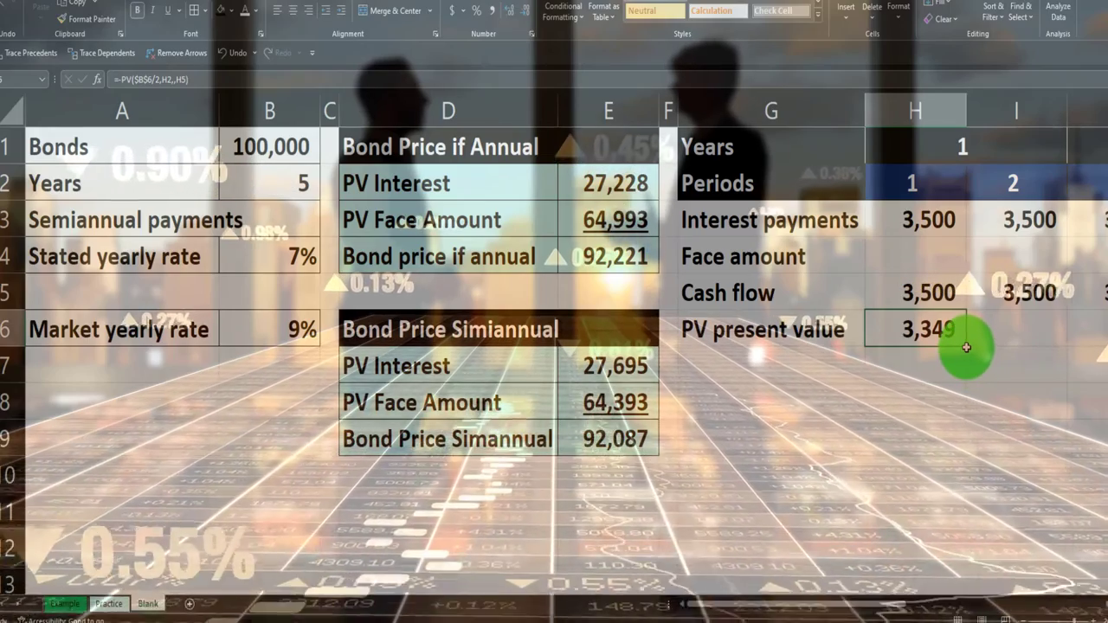
Fill the PV formula from H6 across to Q6 for all ten periods.
drag(968, 346, 1002, 335)
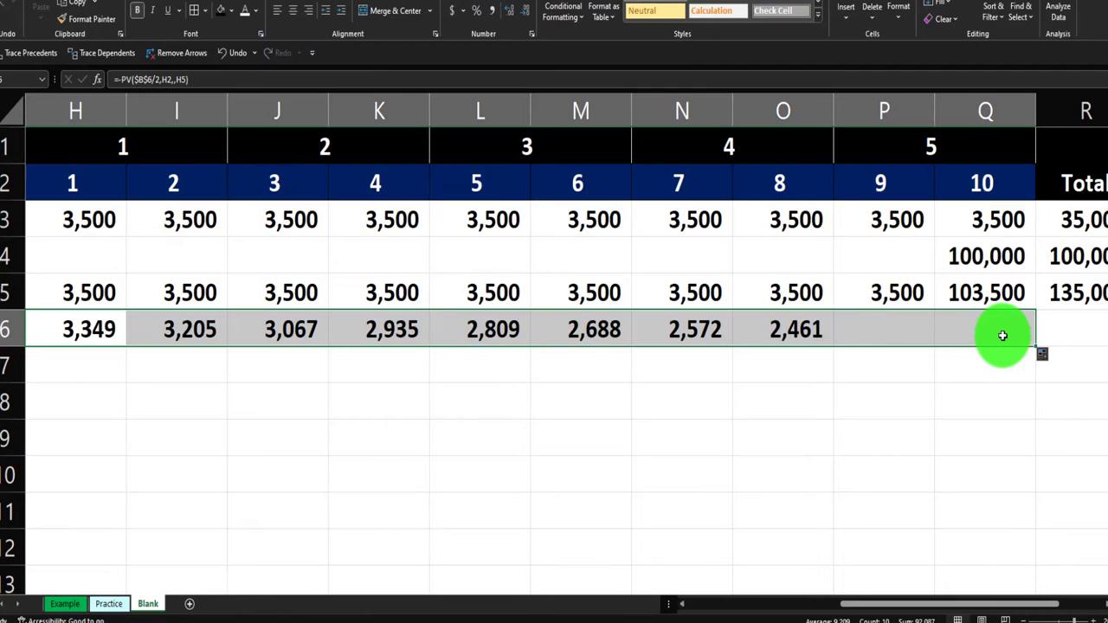
click(114, 322)
scroll(114, 322, left, 3)
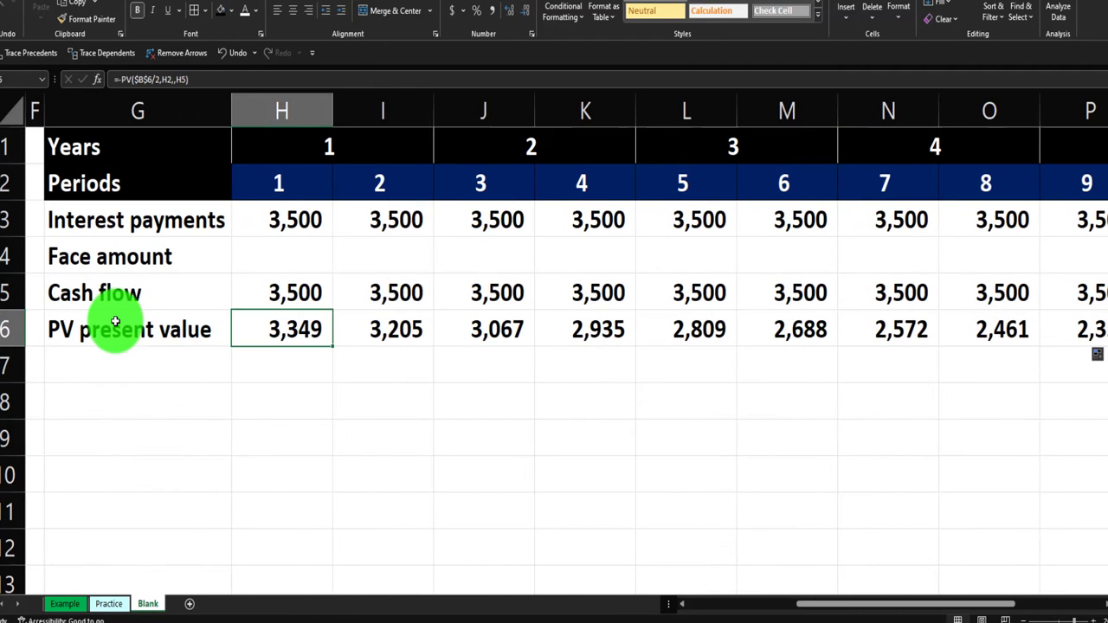
click(115, 322)
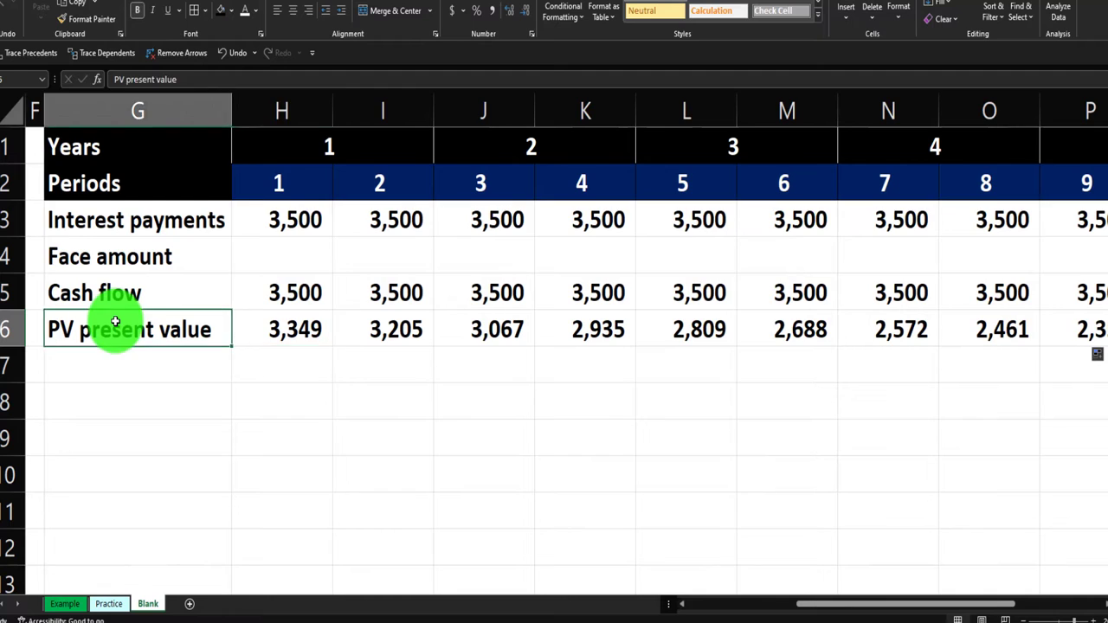
scroll(114, 322, left, 3)
click(110, 322)
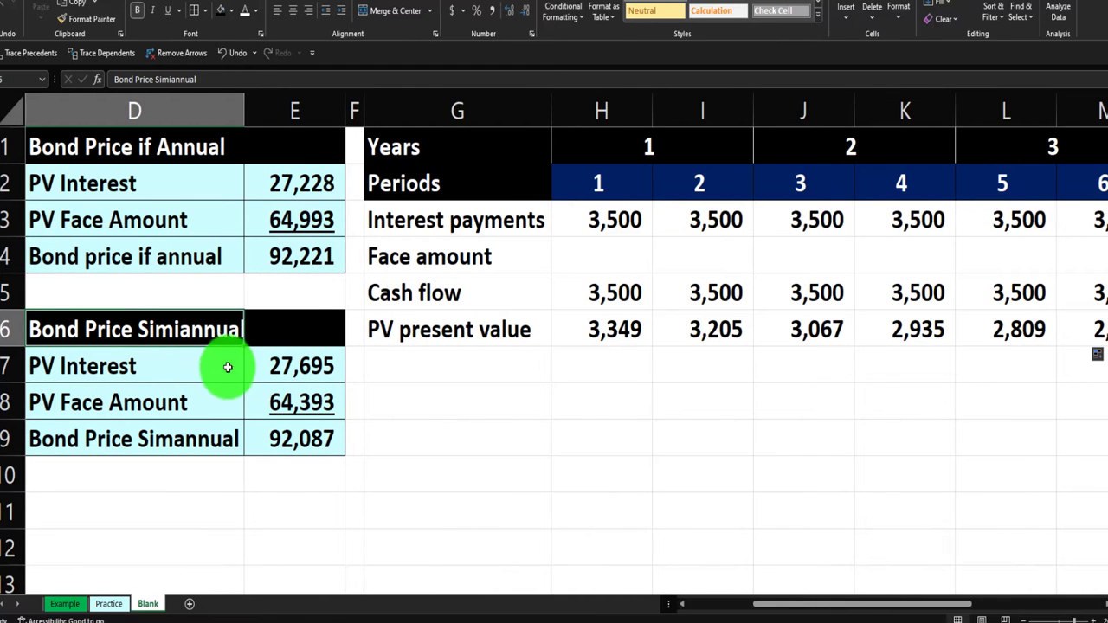
Check the PV values and the period 10 face amount, cash flow and 66,647 PV formulas.
click(290, 366)
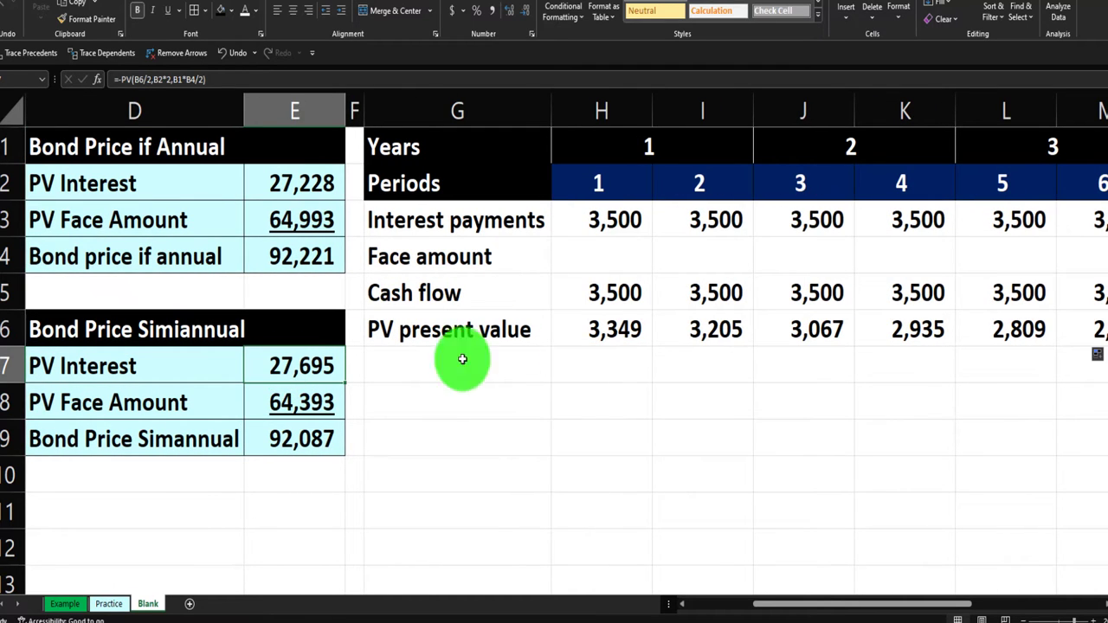
drag(606, 338, 973, 330)
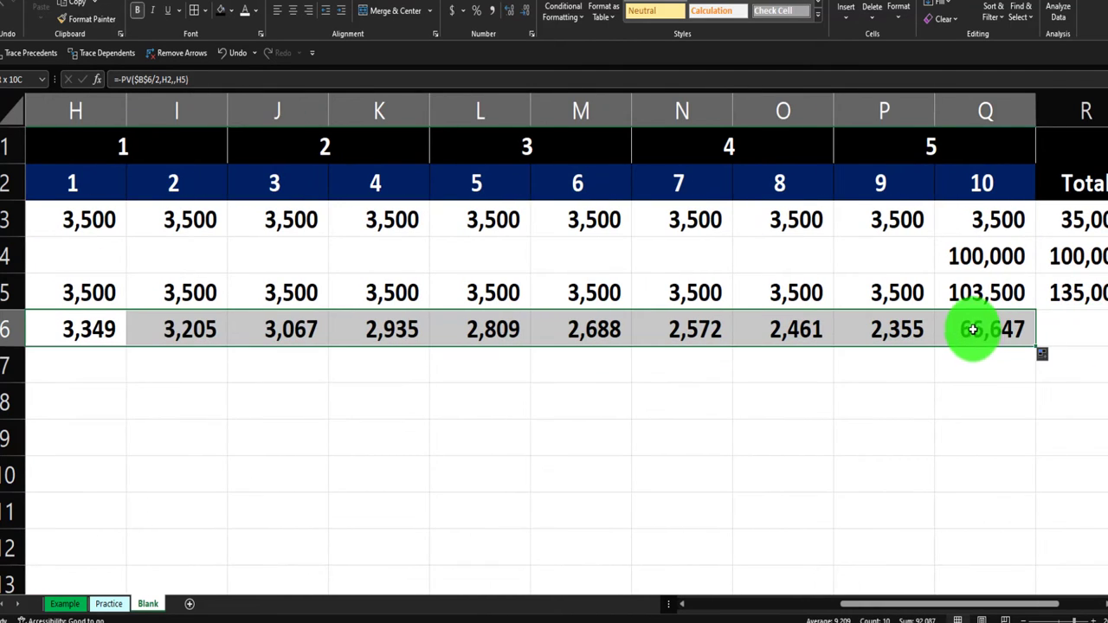
click(978, 331)
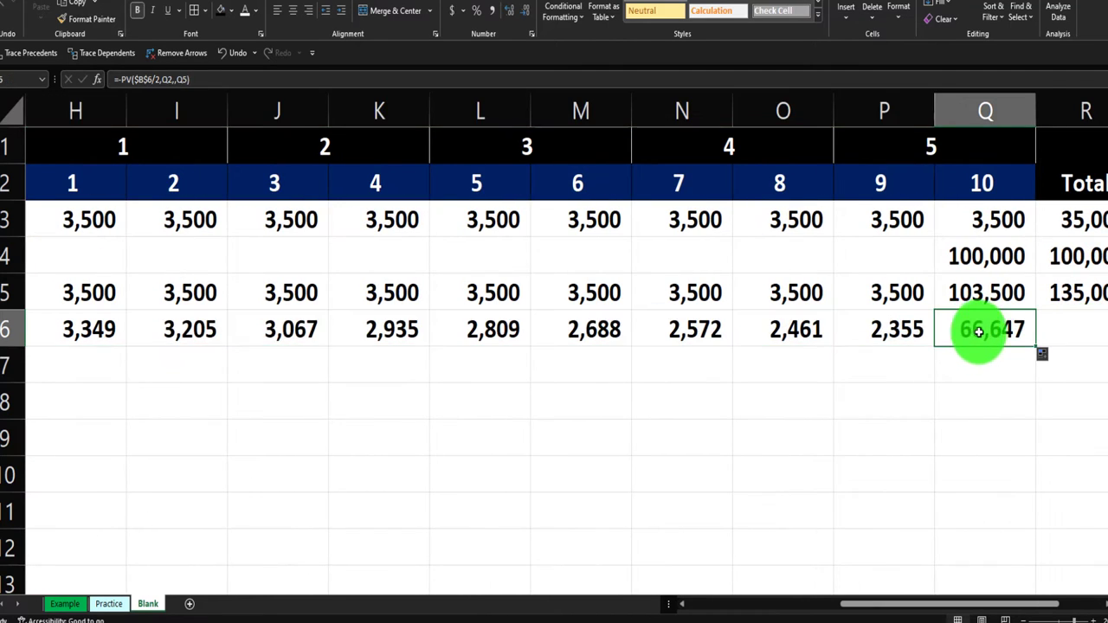
click(985, 263)
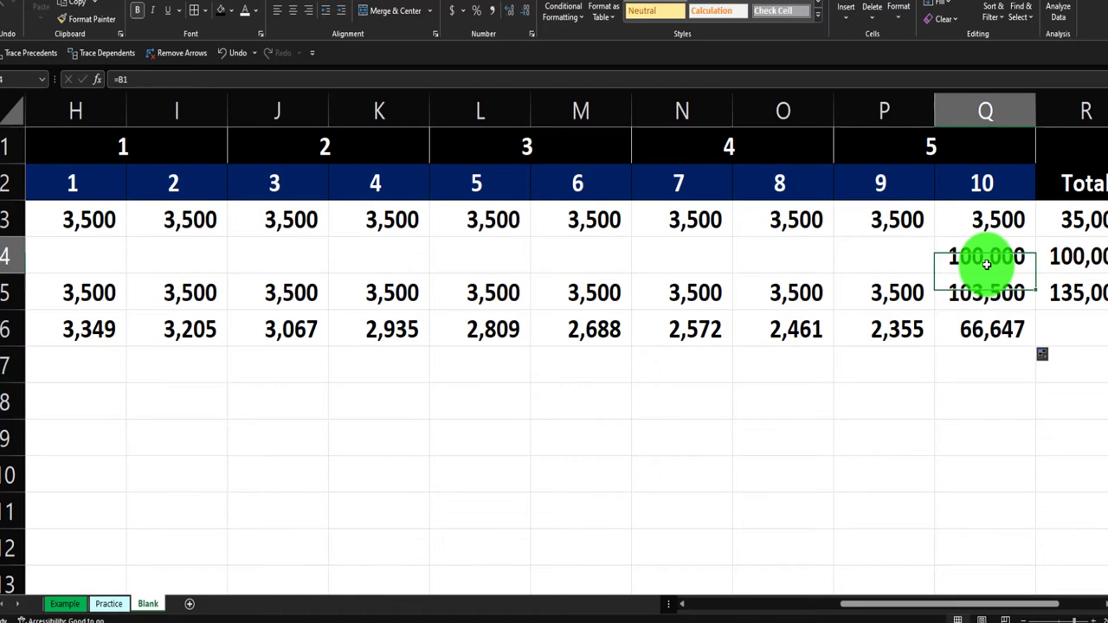
key(Down)
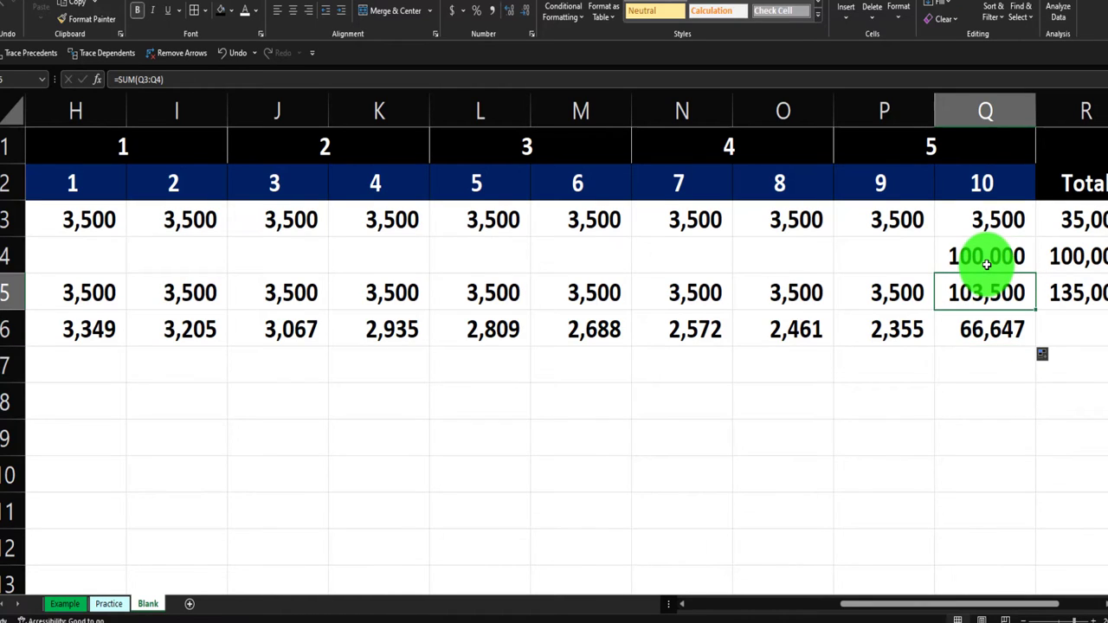
click(986, 264)
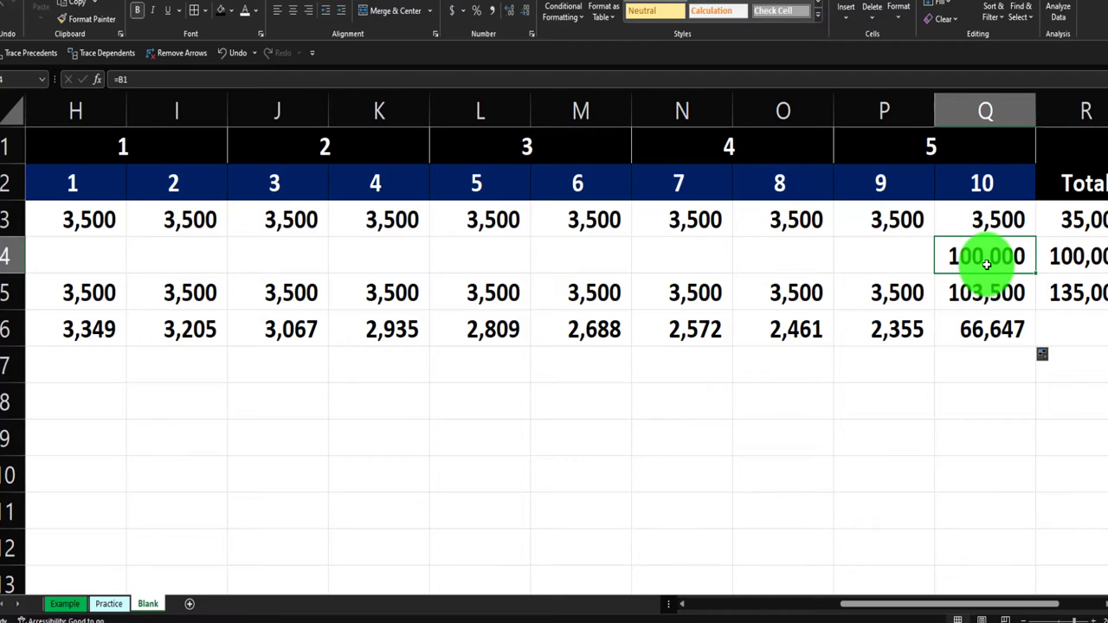
key(Down)
key(Down)
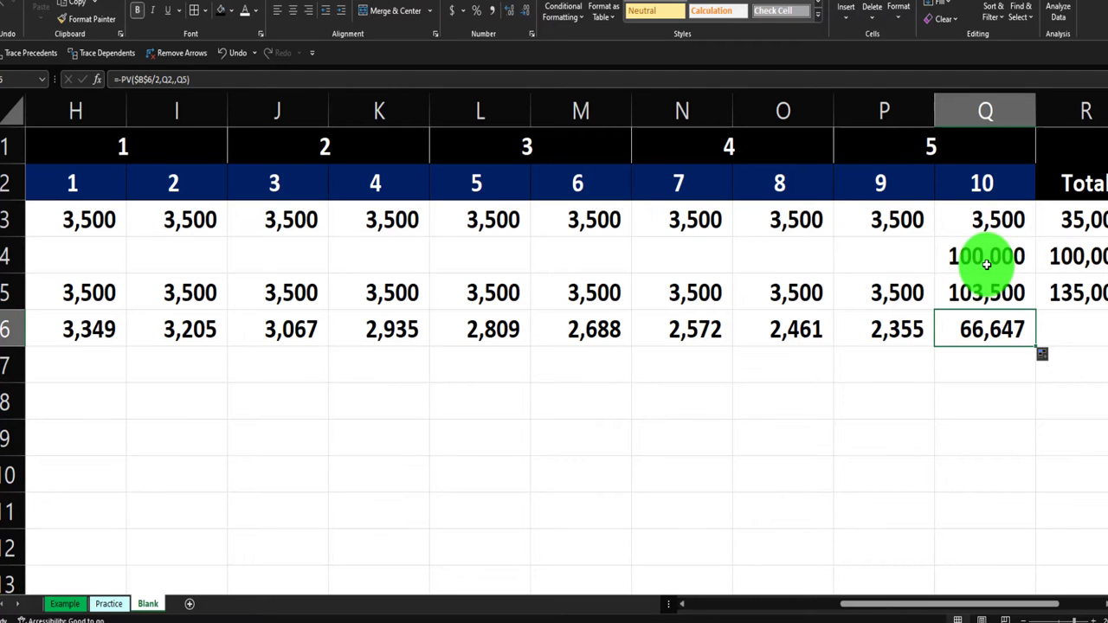
Total the PV row in R6 with =SUM(H6:Q6), giving 92,087.
key(Right)
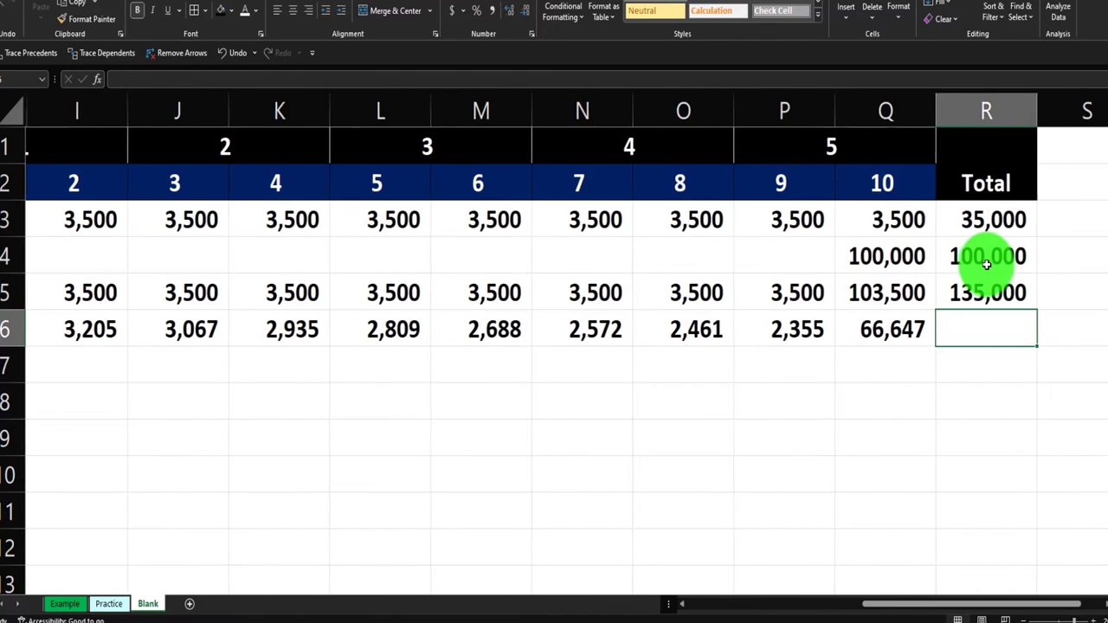
text(=sum()
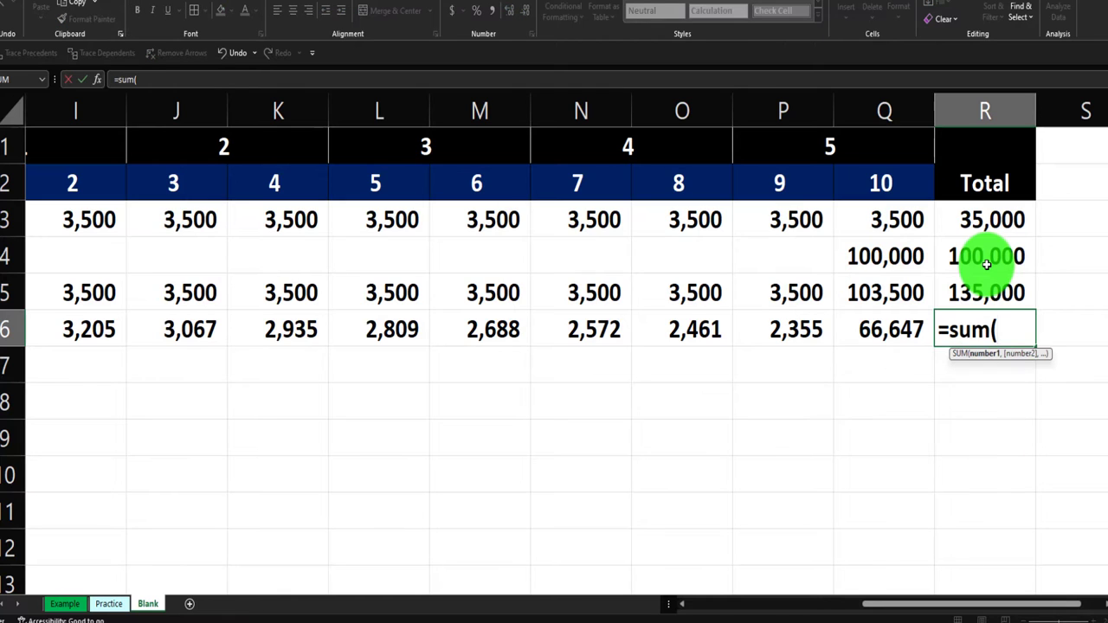
key(Left)
key(shift+Left)
key(shift+Left)
key(shift+Left)
key(shift+Left)
key(shift+Left)
key(shift+Left)
key(shift+Left)
key(shift+Left)
key(shift+Left)
key(shift+Left)
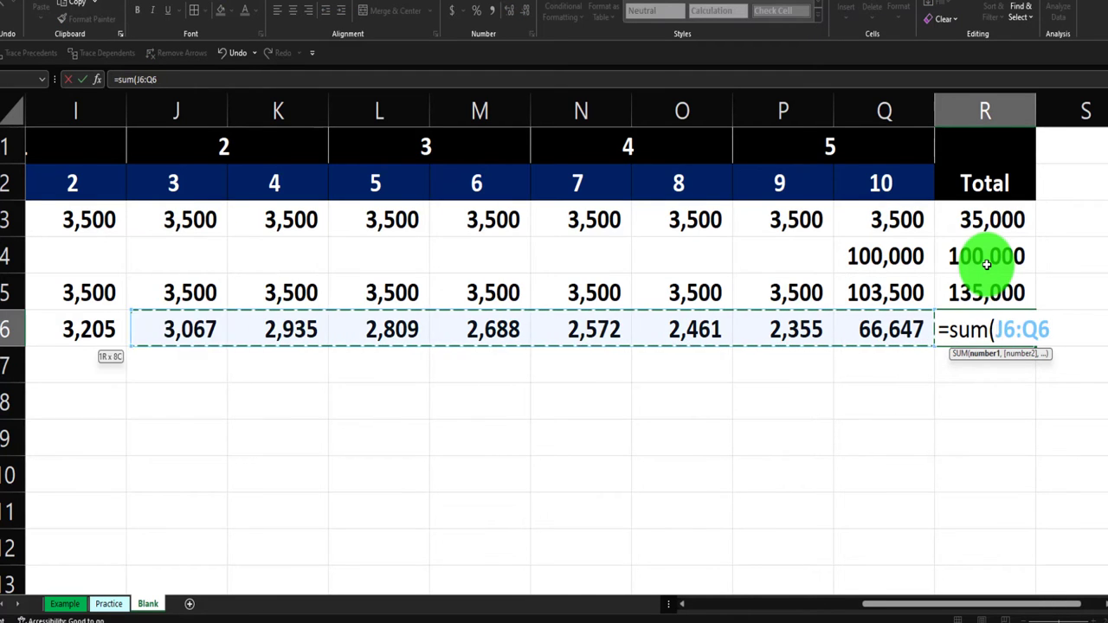
key(shift+Right)
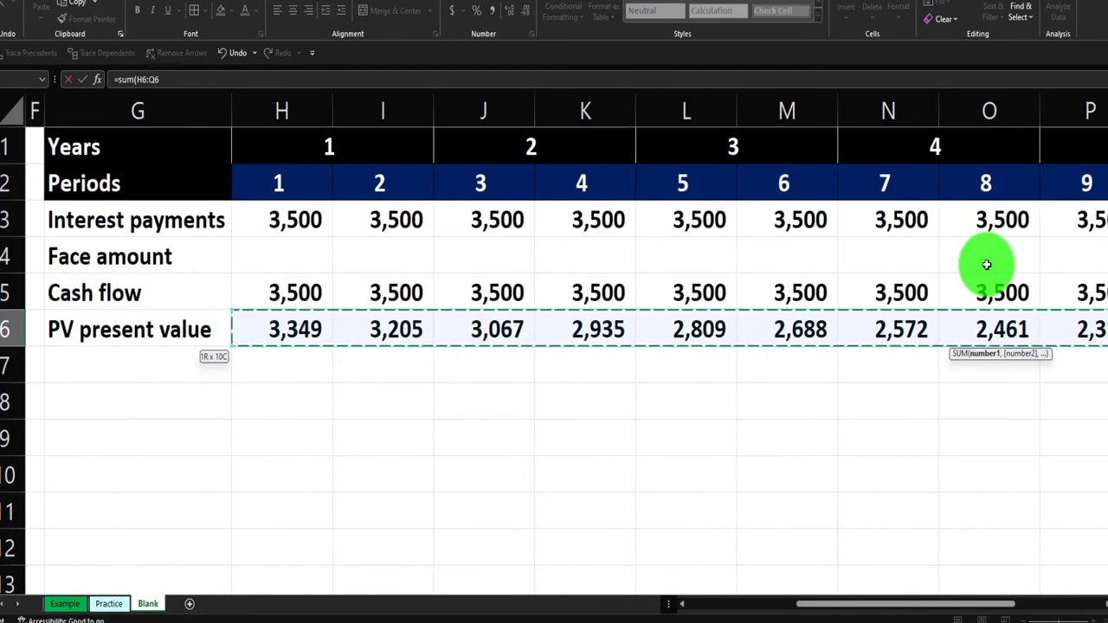
key(Return)
key(Up)
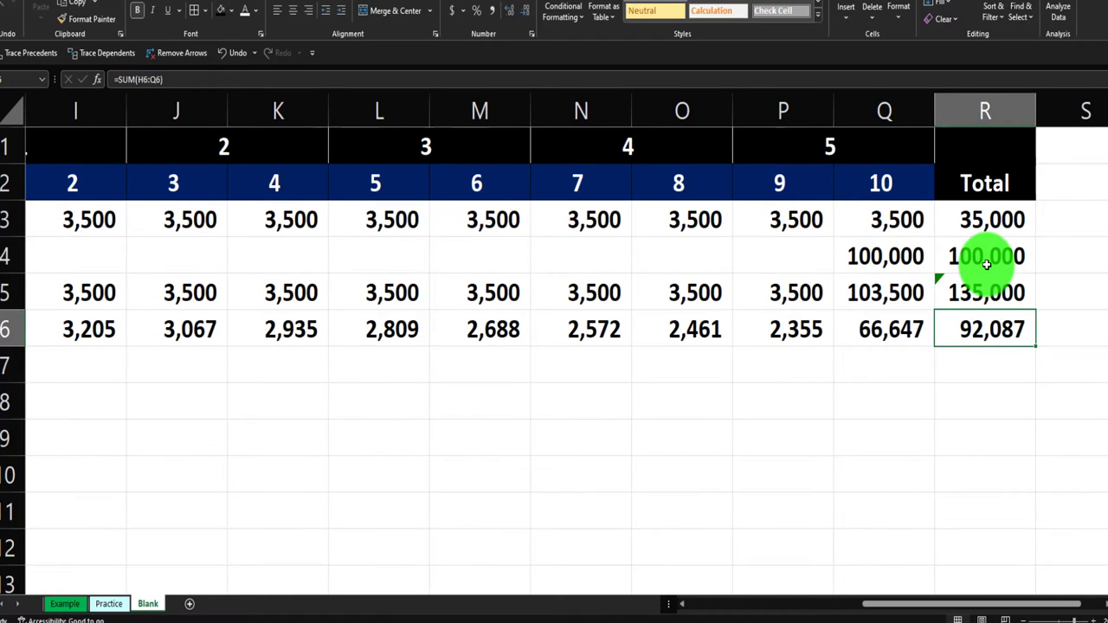
Add a 'Bond Price Simannual' label in G8 referencing the summary table with =+D9.
key(Left)
key(Left)
key(Left)
key(Left)
key(Left)
key(Left)
key(Left)
key(Left)
key(Left)
key(Left)
key(Left)
key(Left)
key(Left)
key(Left)
key(Down)
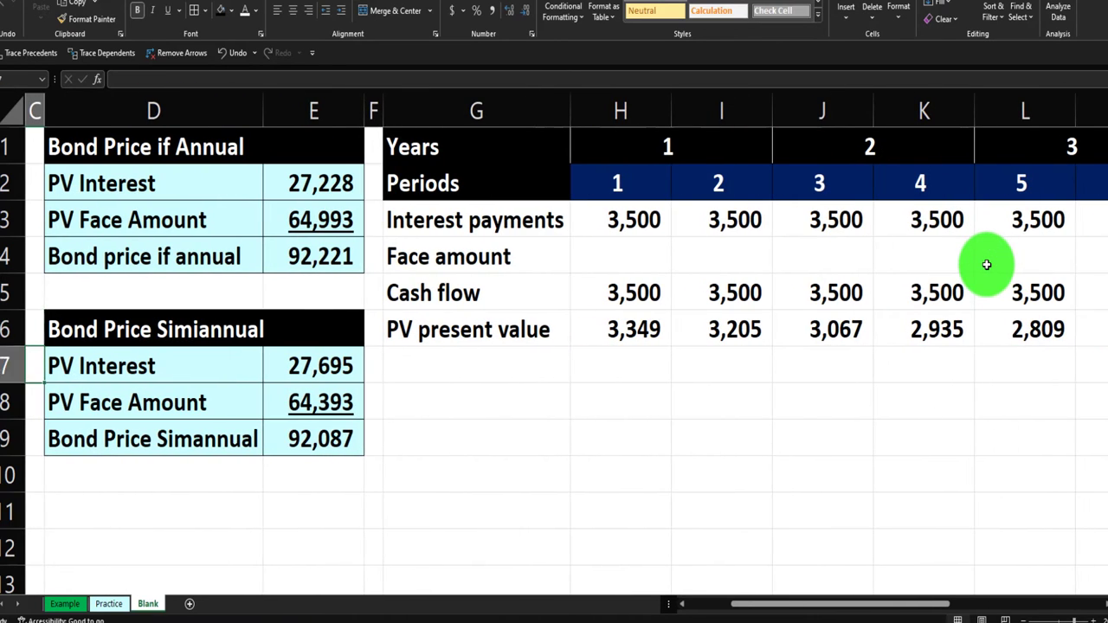
key(Down)
key(Right)
key(Down)
key(Right)
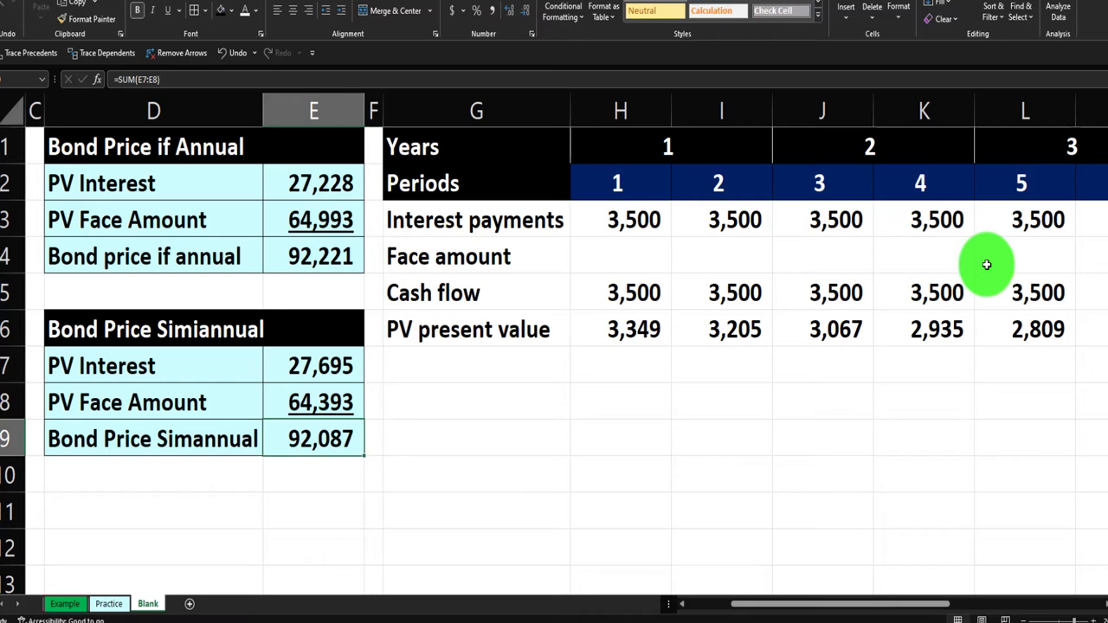
key(Right)
key(Right)
key(Up)
text(+)
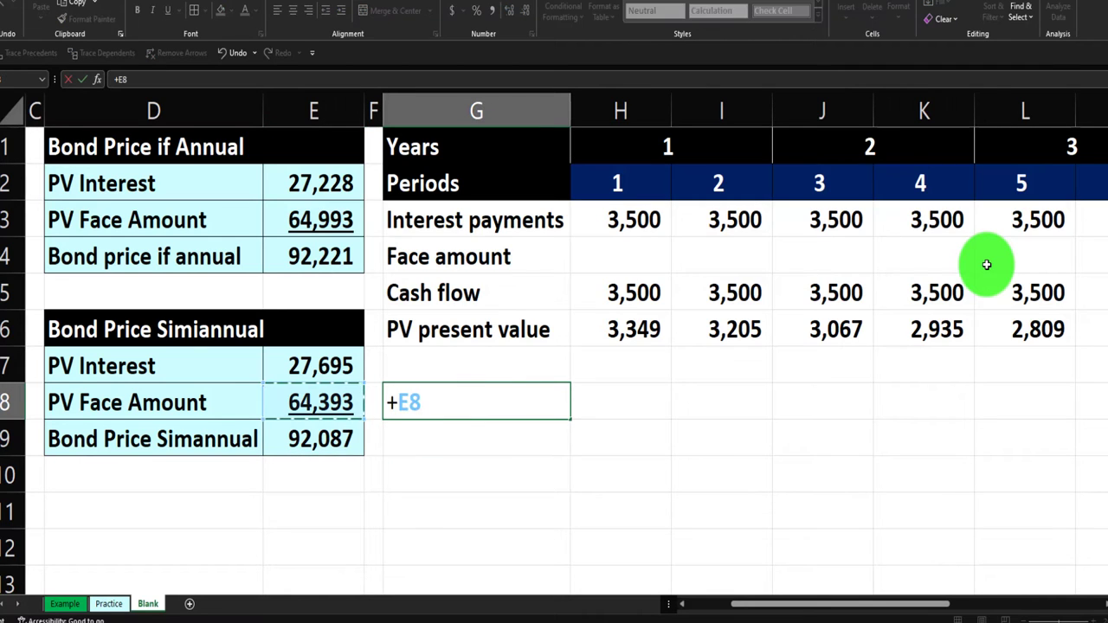
key(Left)
key(Down)
key(Tab)
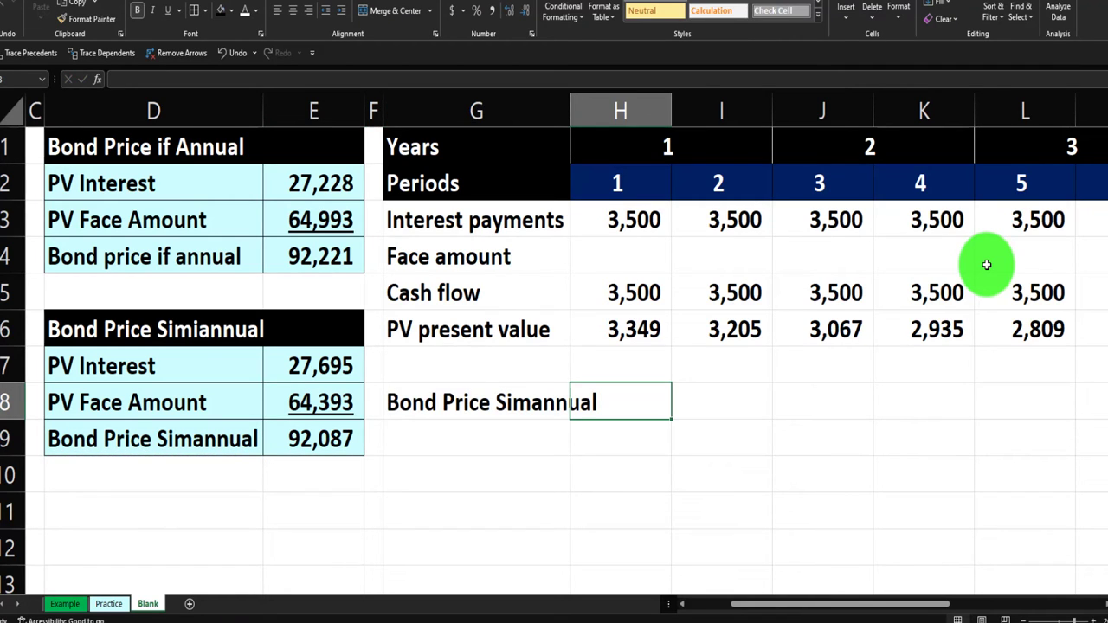
Enter =SUM(H6:Q6) in H8 to show the 92,087 semiannual bond price.
text(=sum()
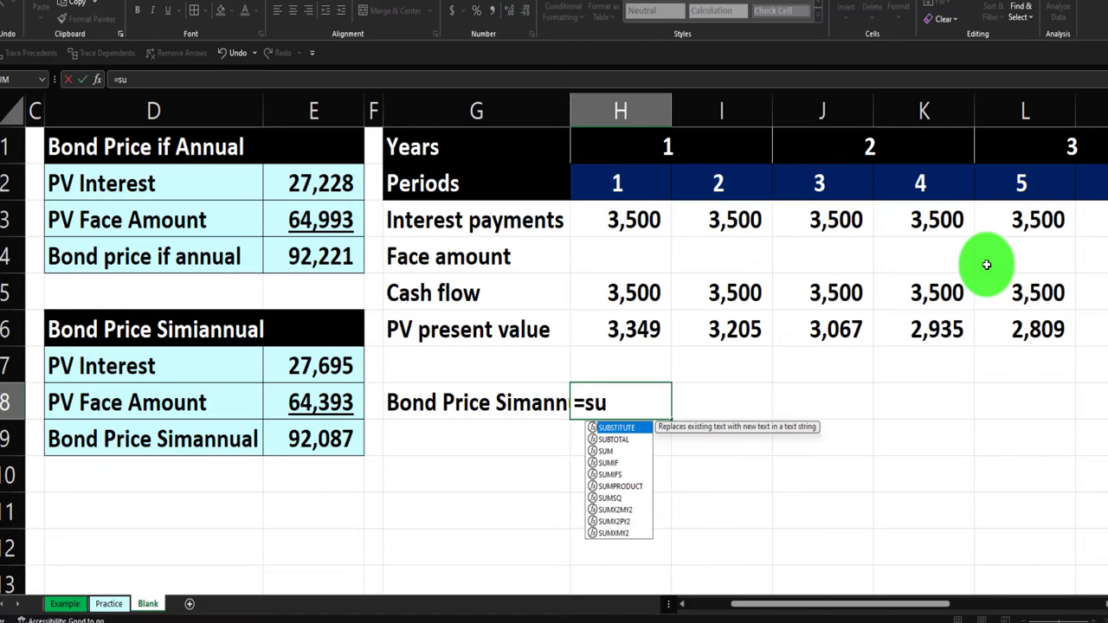
key(Up)
key(Up)
key(shift+Right)
key(shift+Right)
key(shift+Right)
key(shift+Right)
key(shift+Right)
key(shift+Right)
key(shift+Right)
key(shift+Right)
key(shift+Right)
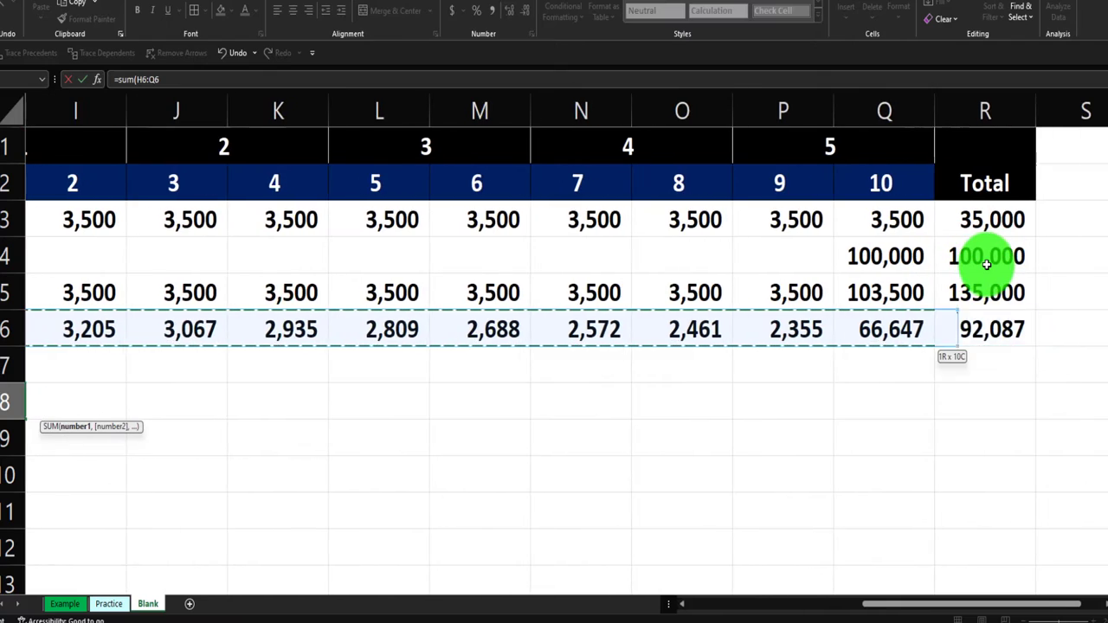
key(Return)
key(Home)
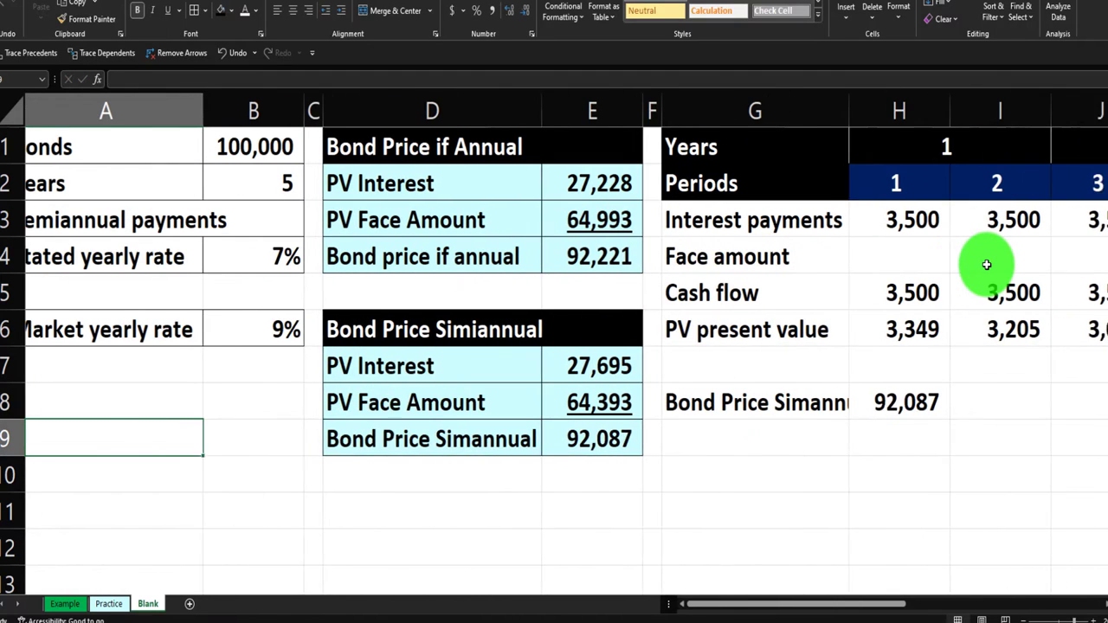
click(922, 408)
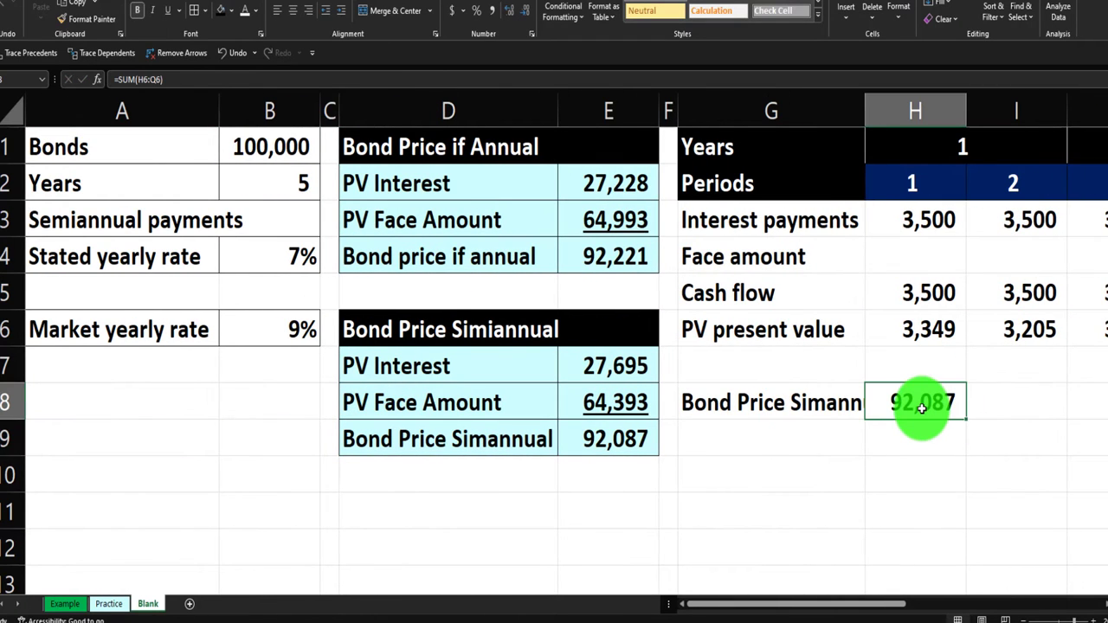
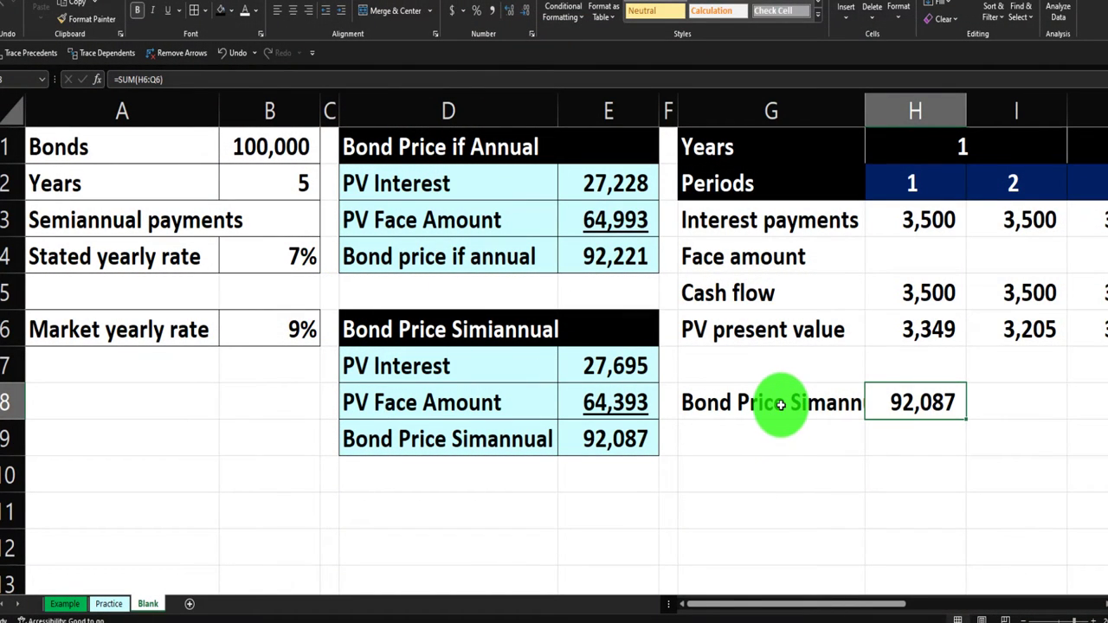
Move the Bond Price Simannual label and its 92,087 value from G8:H8 down to G12:H12.
drag(780, 404, 882, 403)
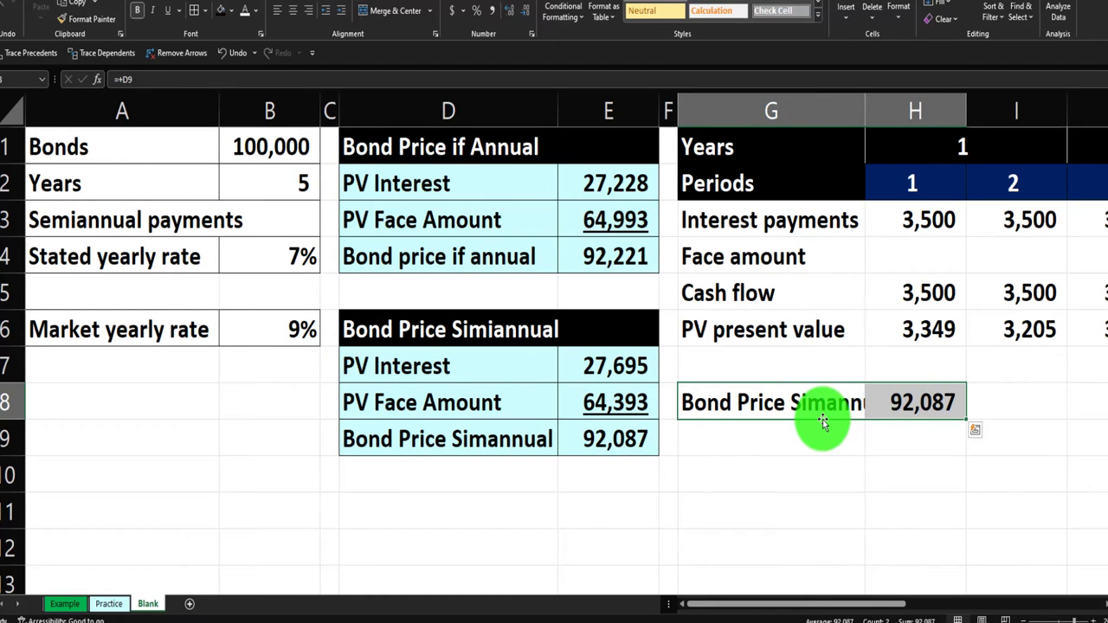
drag(827, 495, 829, 537)
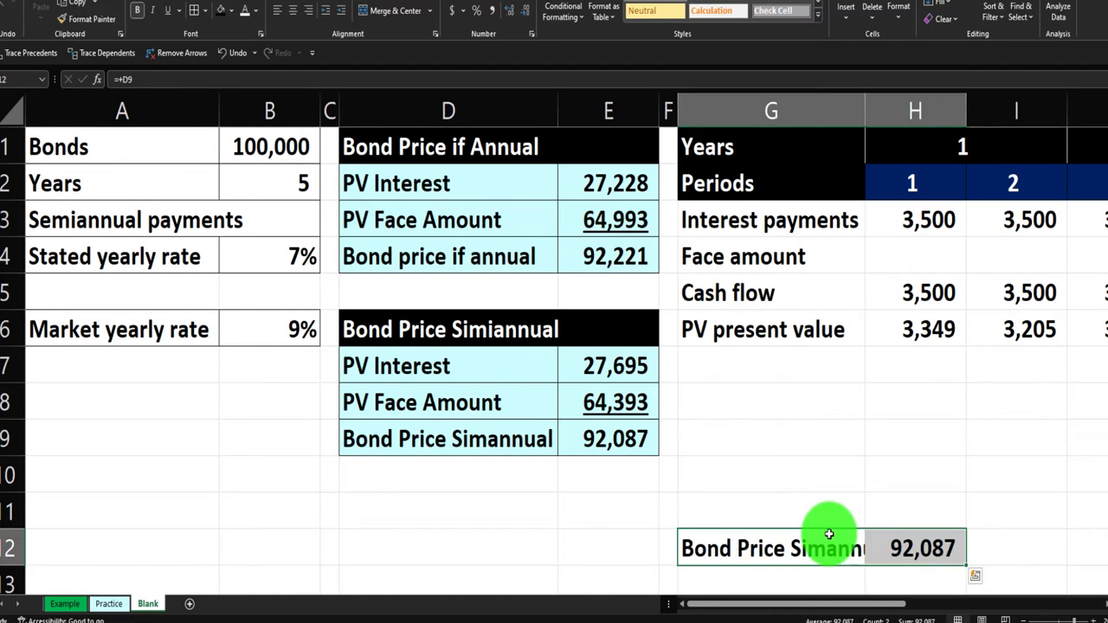
click(770, 395)
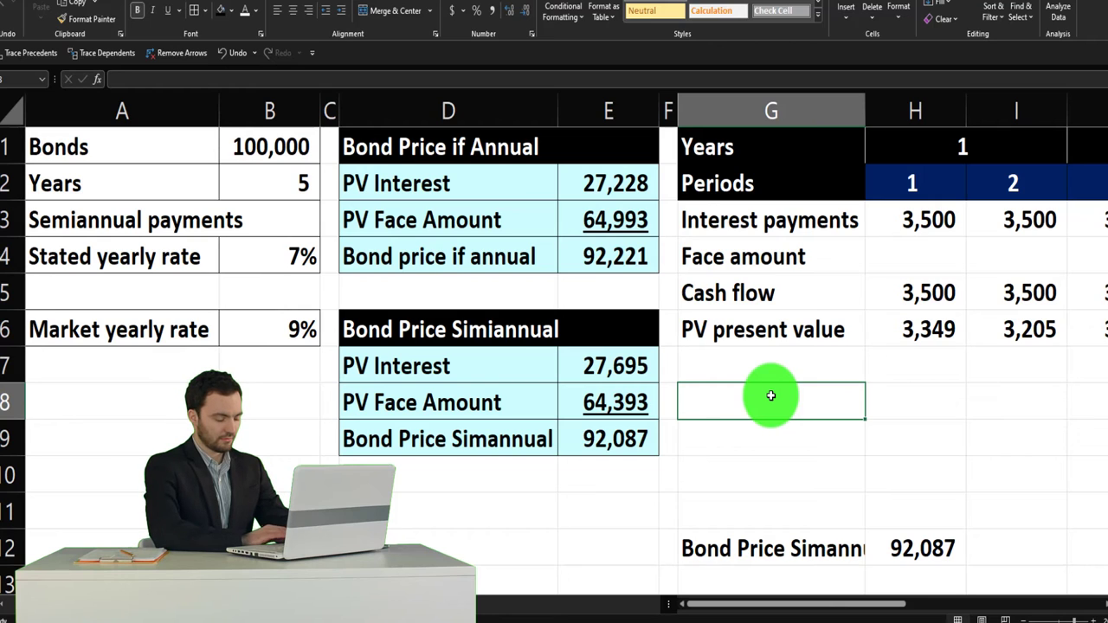
Label G8 'Yearly cash' and begin the I8 total =SUM(H5:I5) of year 1's cash flows.
text(Yearly c)
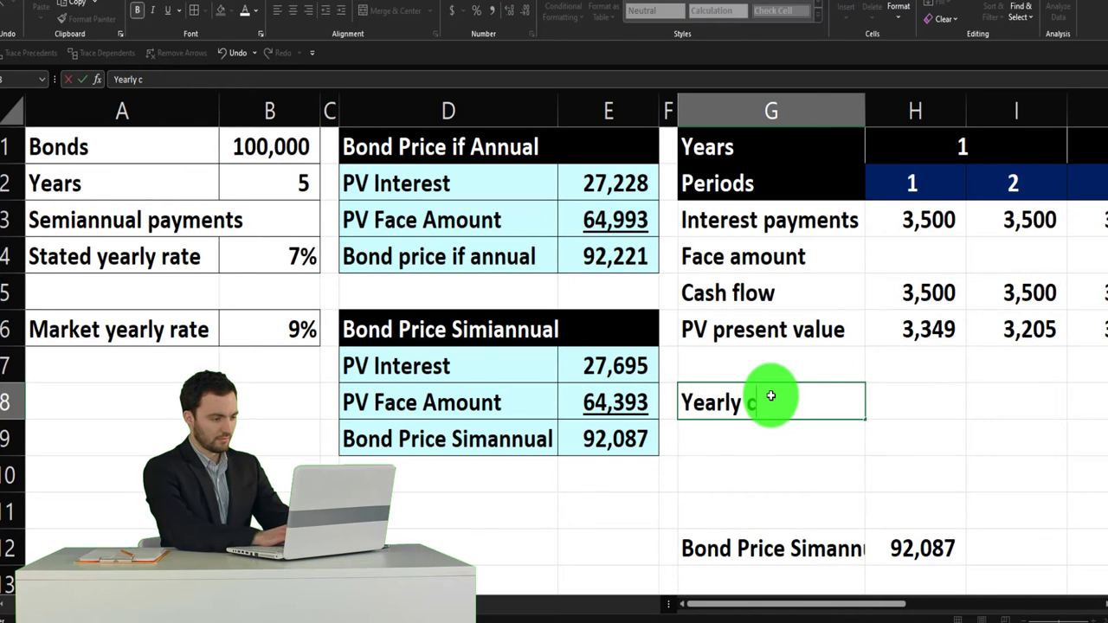
key(Tab)
key(Tab)
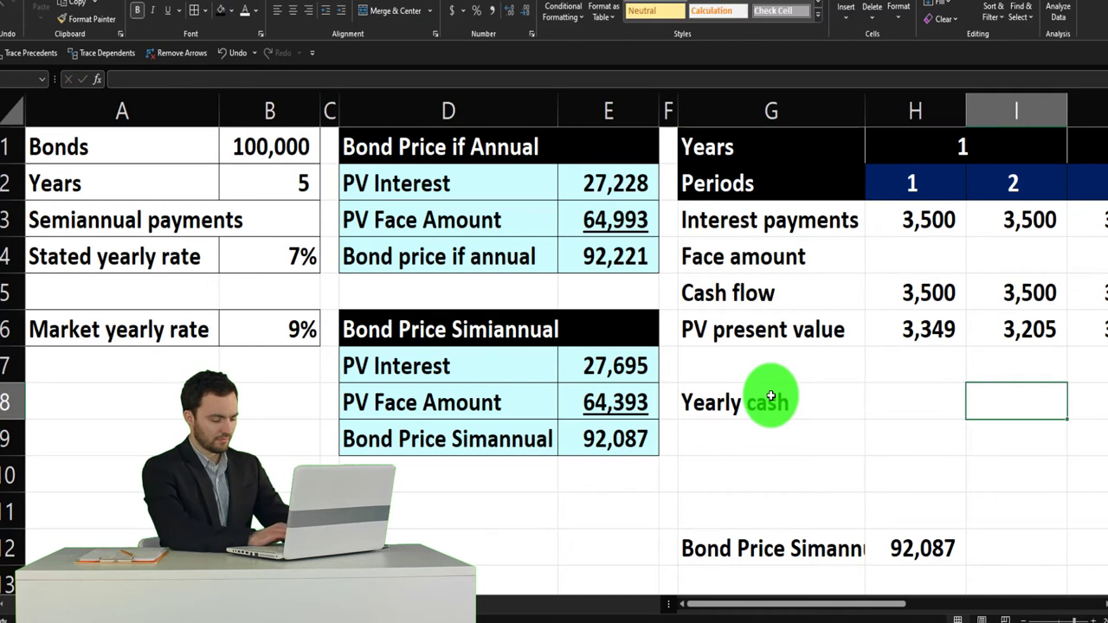
key(Up)
key(Up)
key(Left)
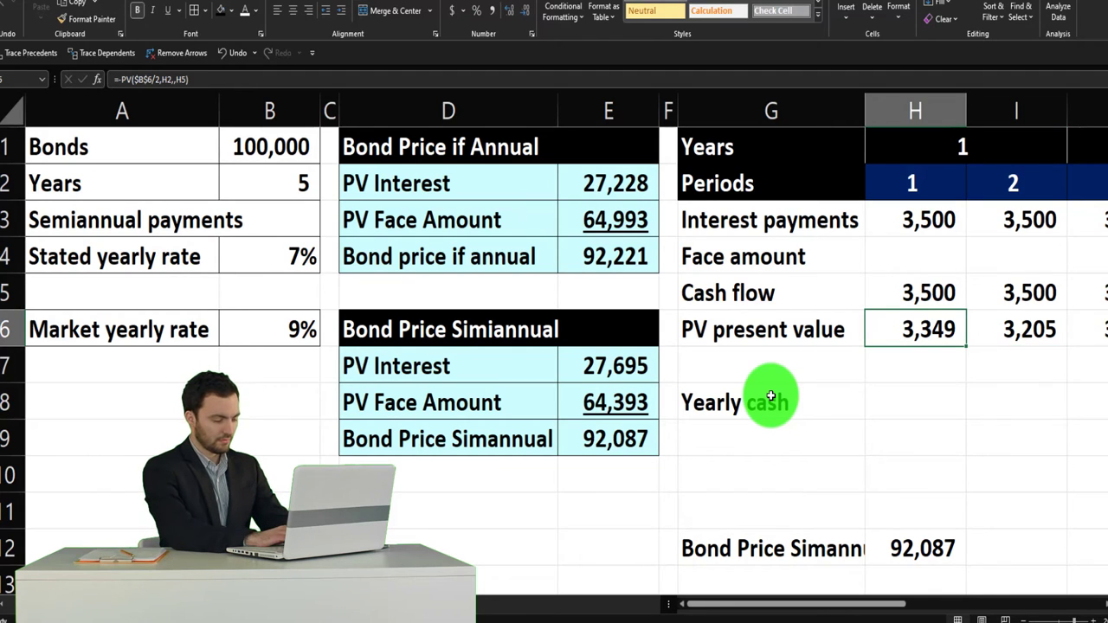
key(Right)
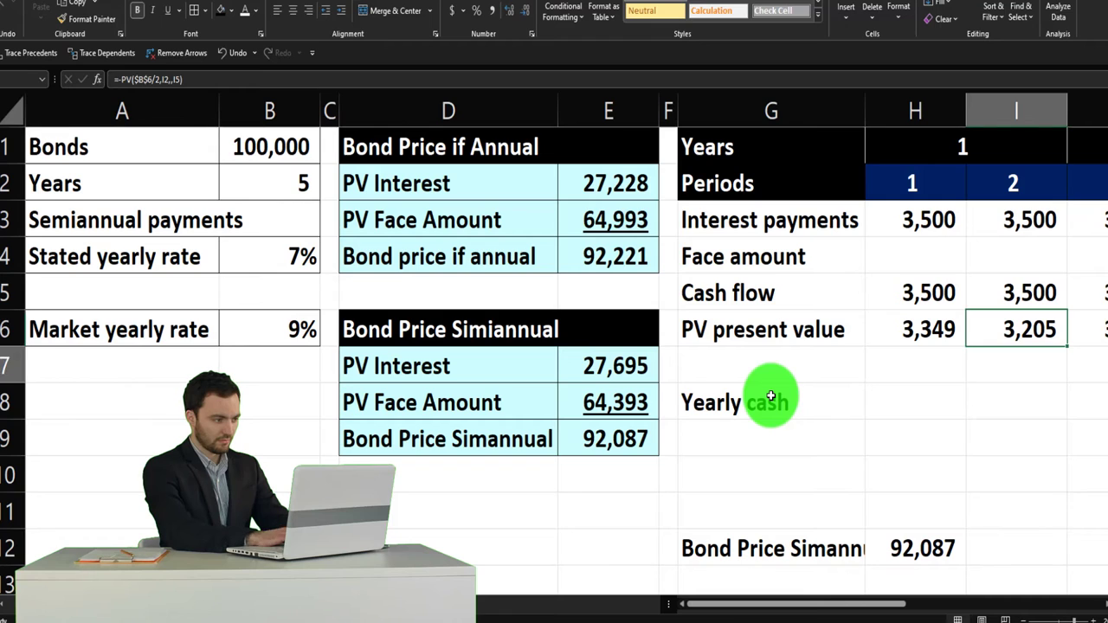
key(Down)
key(Down)
text(=s)
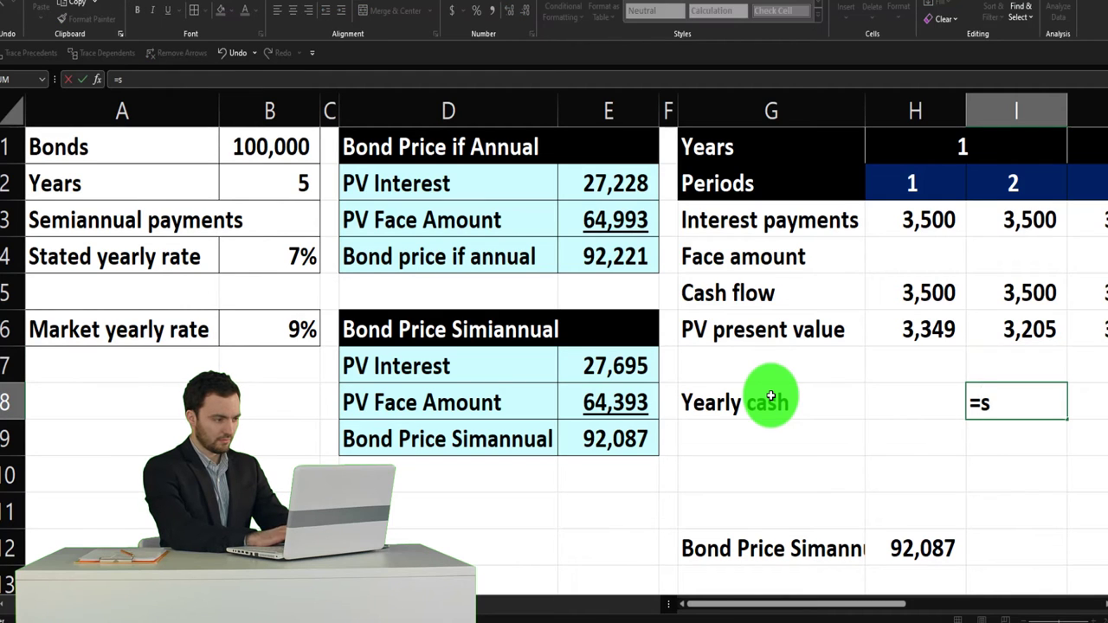
text(um()
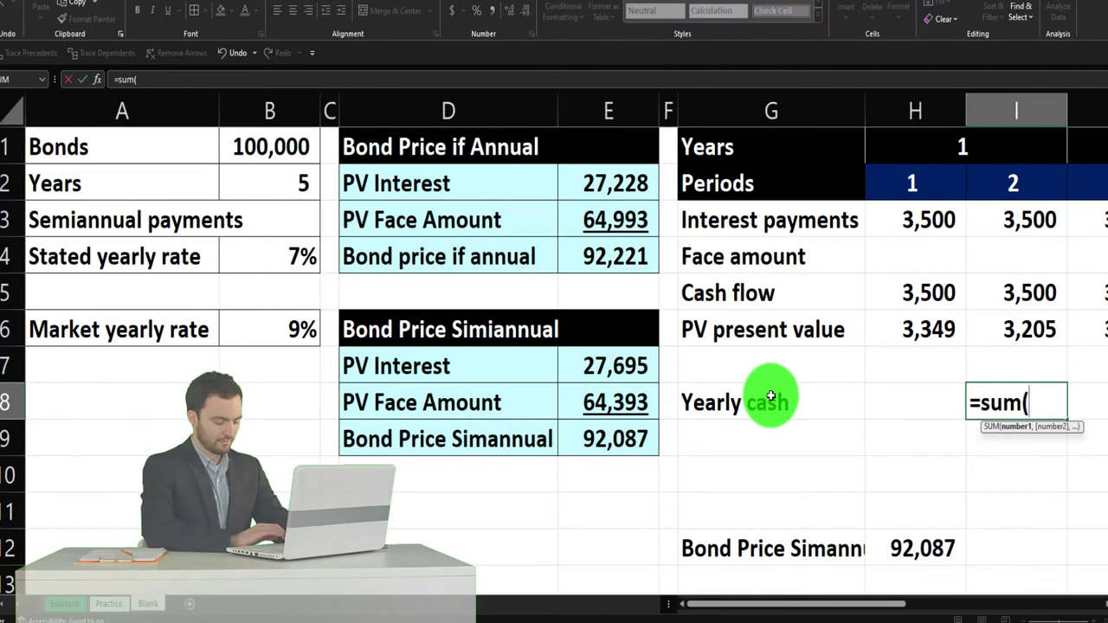
key(Up)
key(Up)
key(Up)
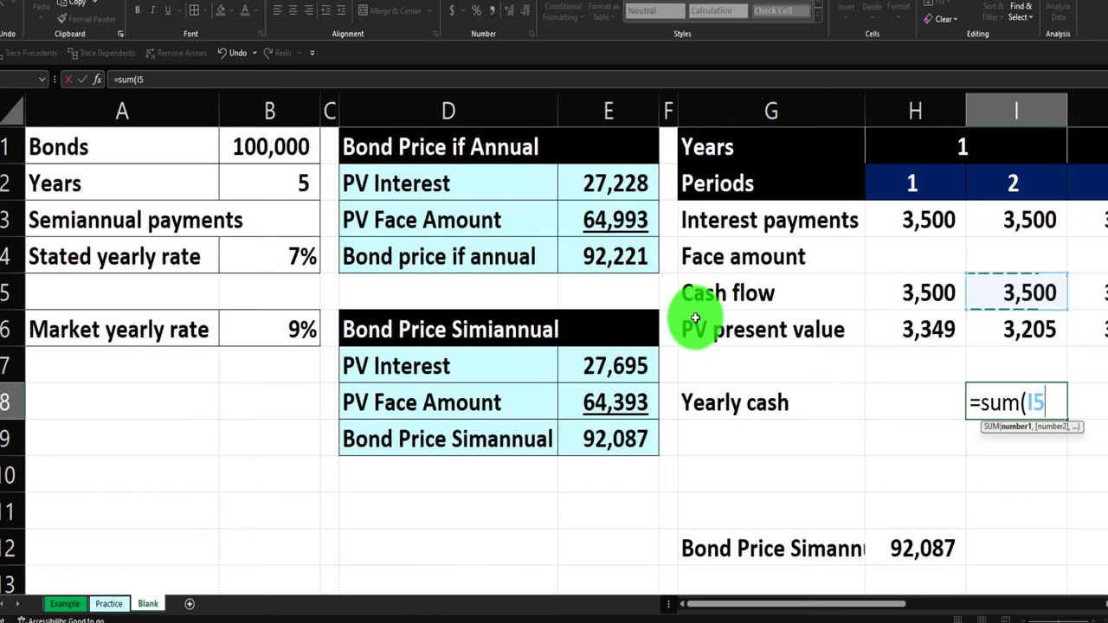
shift+click(952, 277)
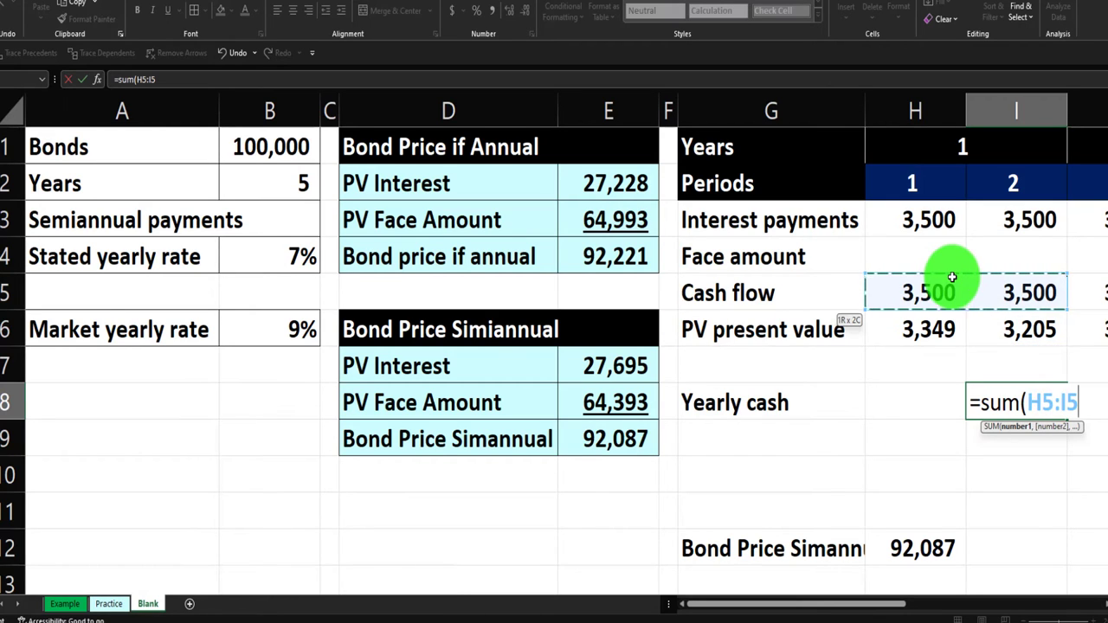
Commit the 7,000 first-year cash total in I8 and copy it.
key(Return)
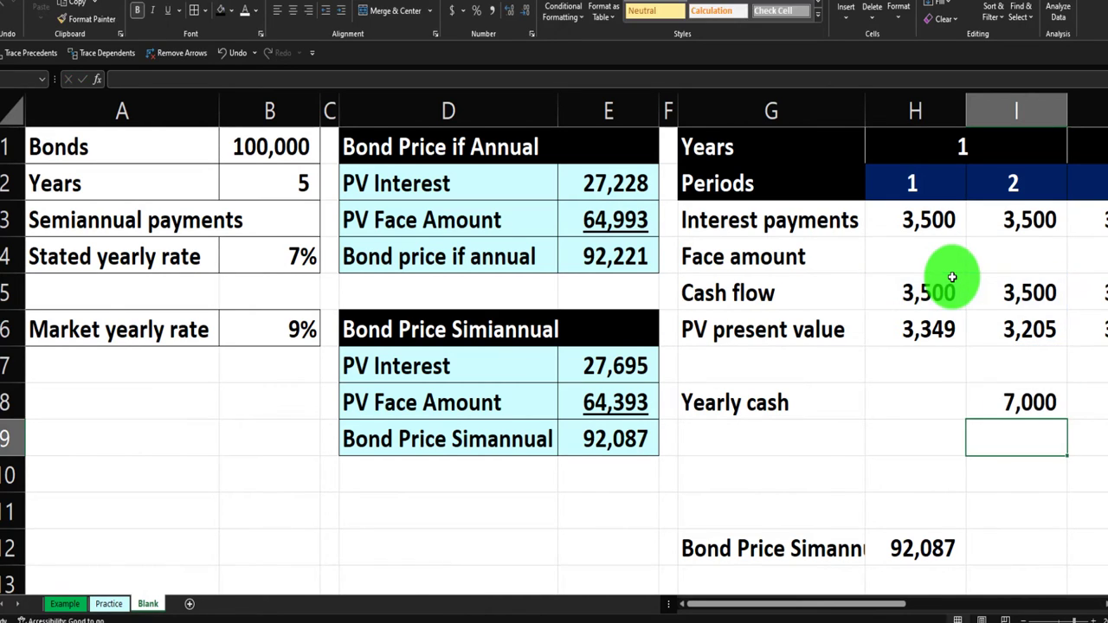
click(927, 182)
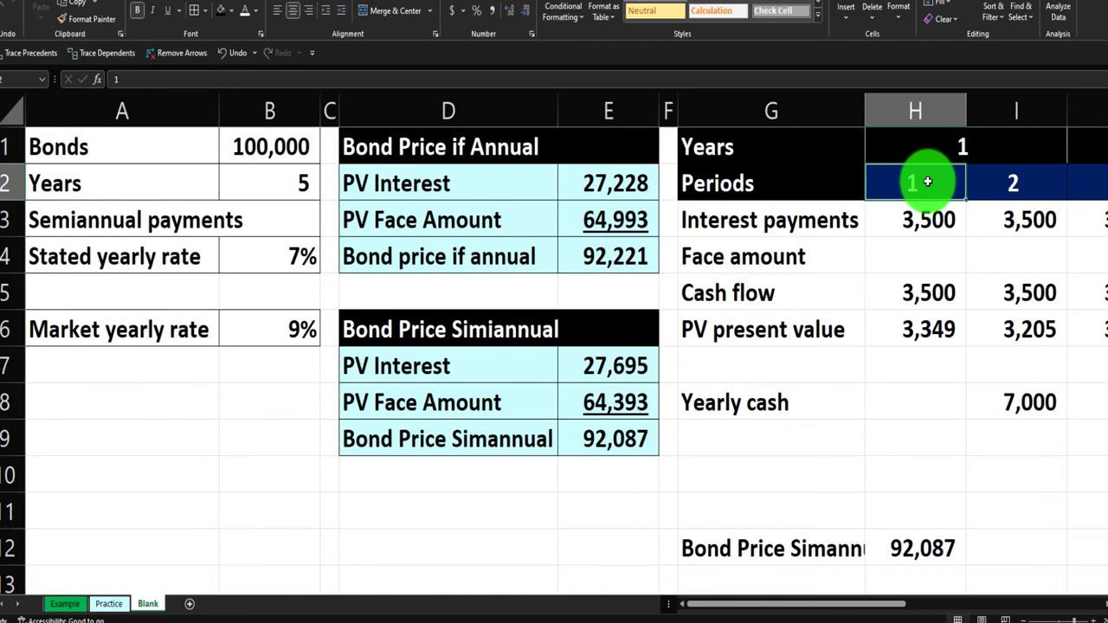
key(Up)
key(Right)
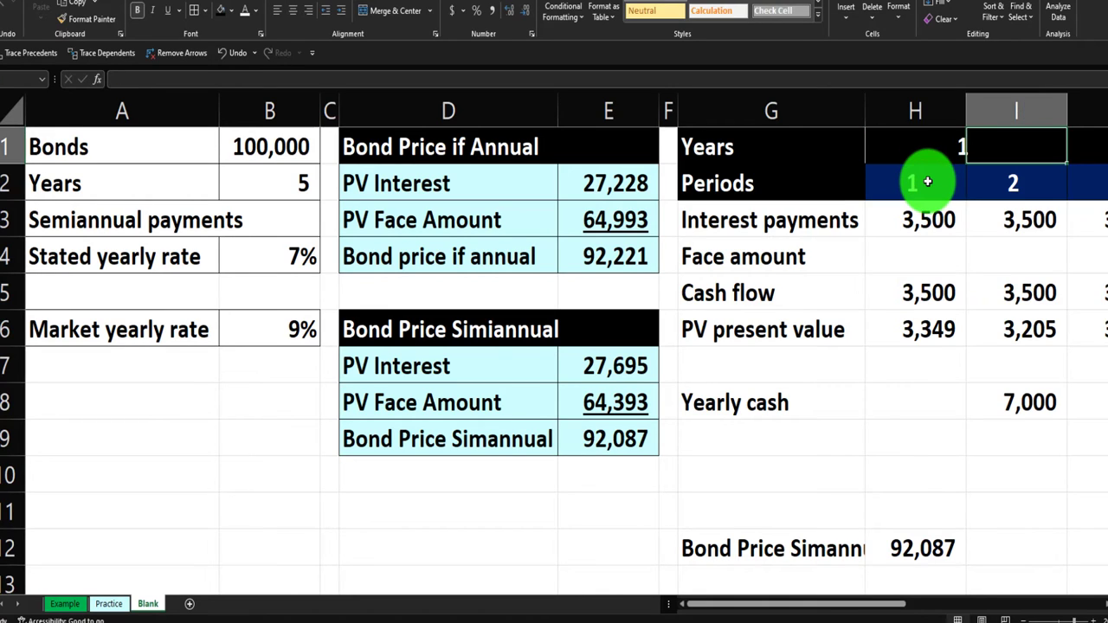
key(Down)
key(Down)
key(Down)
key(Down)
key(Down)
key(Down)
key(Down)
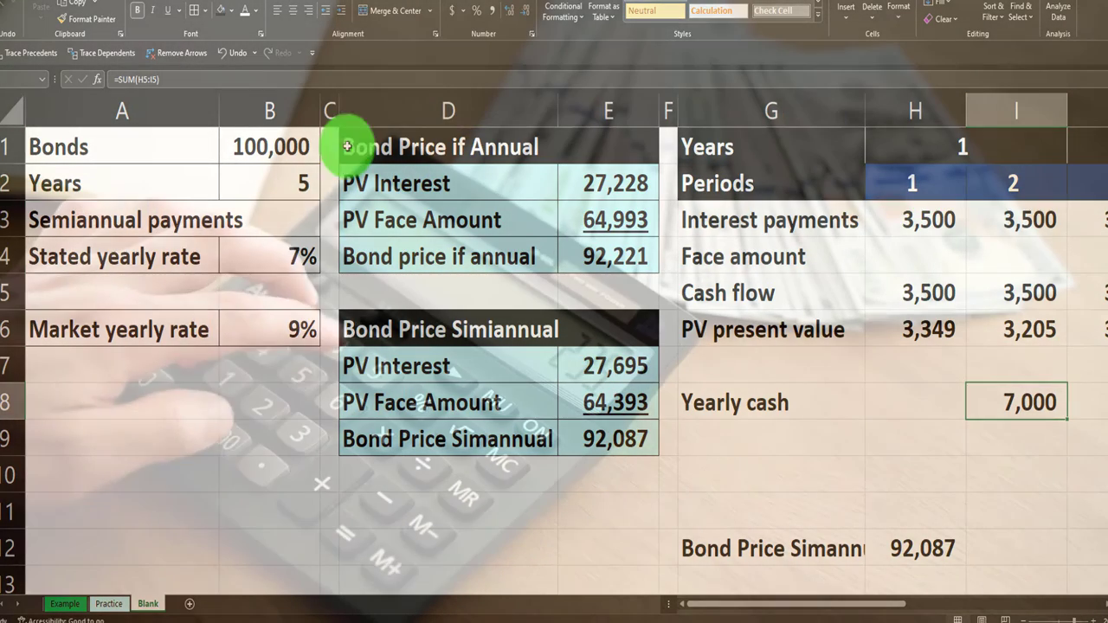
key(ctrl+c)
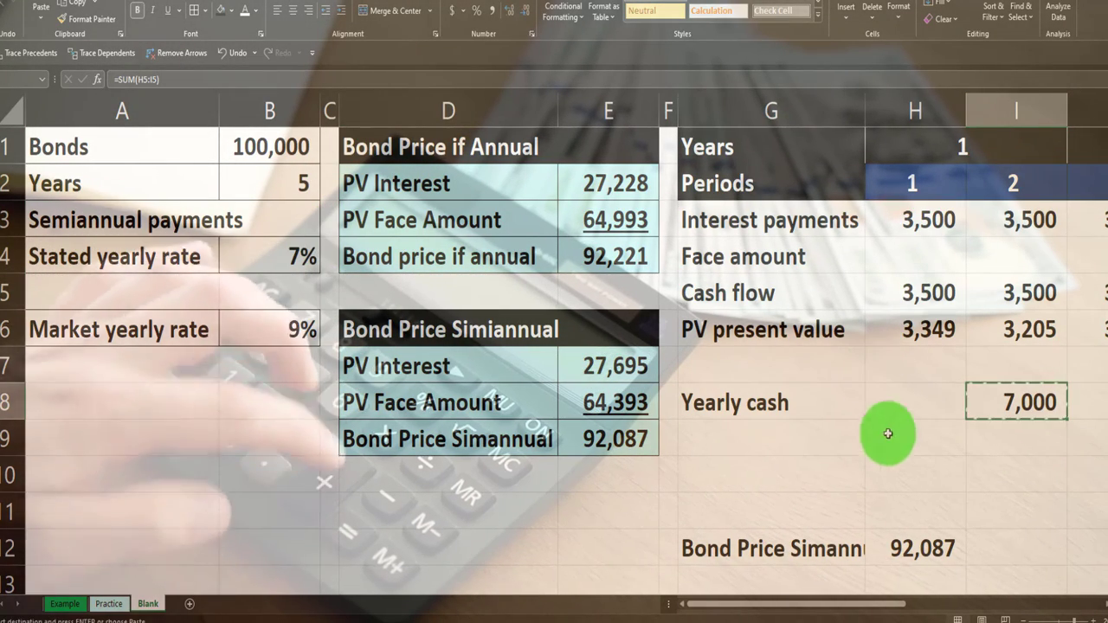
Paste the yearly sum into K8, M8, O8 (7,000 each) and Q8 (107,000).
drag(891, 601, 940, 598)
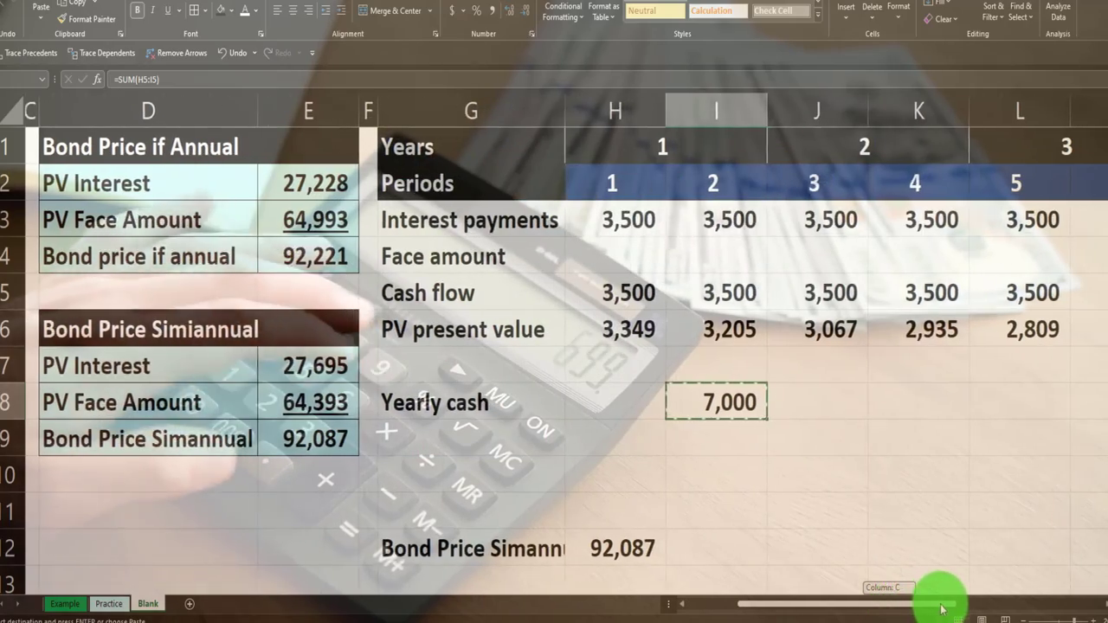
click(914, 398)
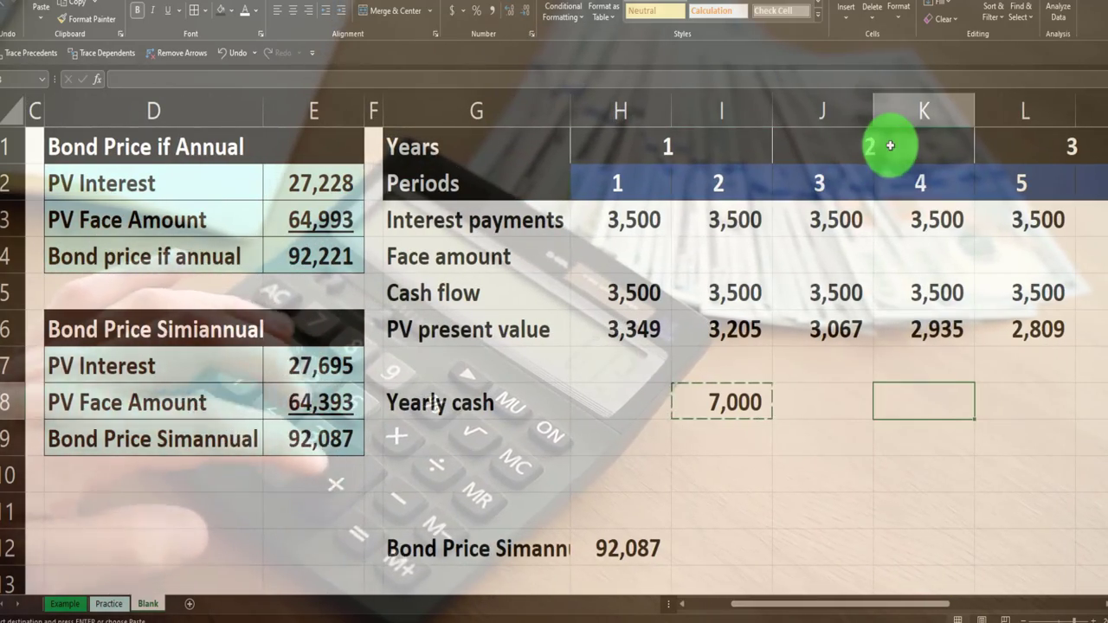
key(ctrl+v)
drag(872, 608, 932, 599)
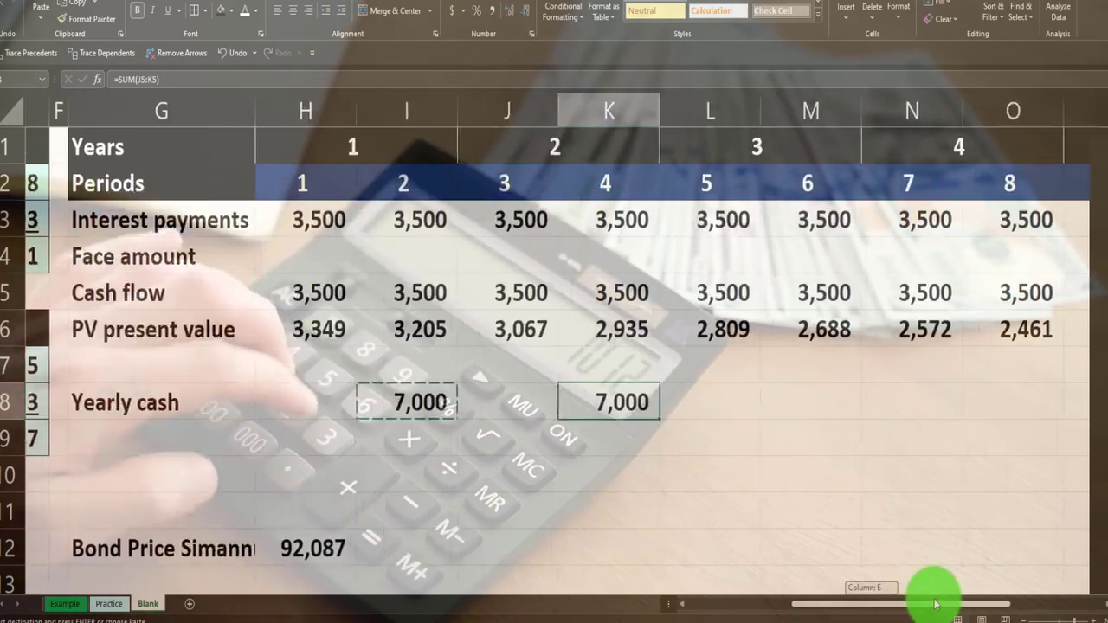
click(781, 397)
key(ctrl+v)
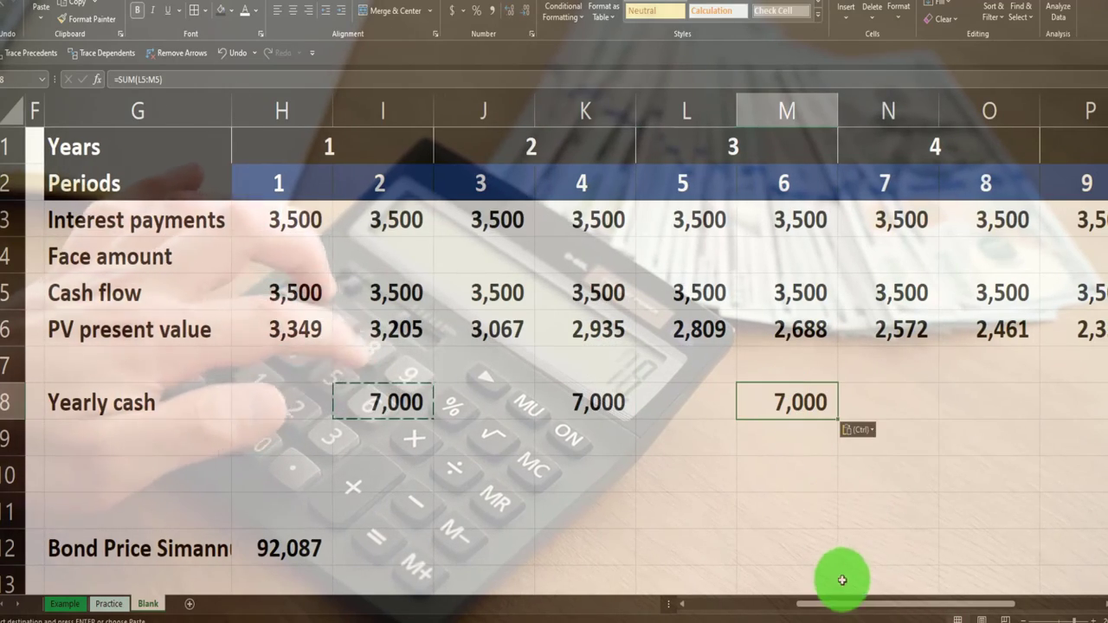
drag(840, 598, 895, 597)
click(801, 401)
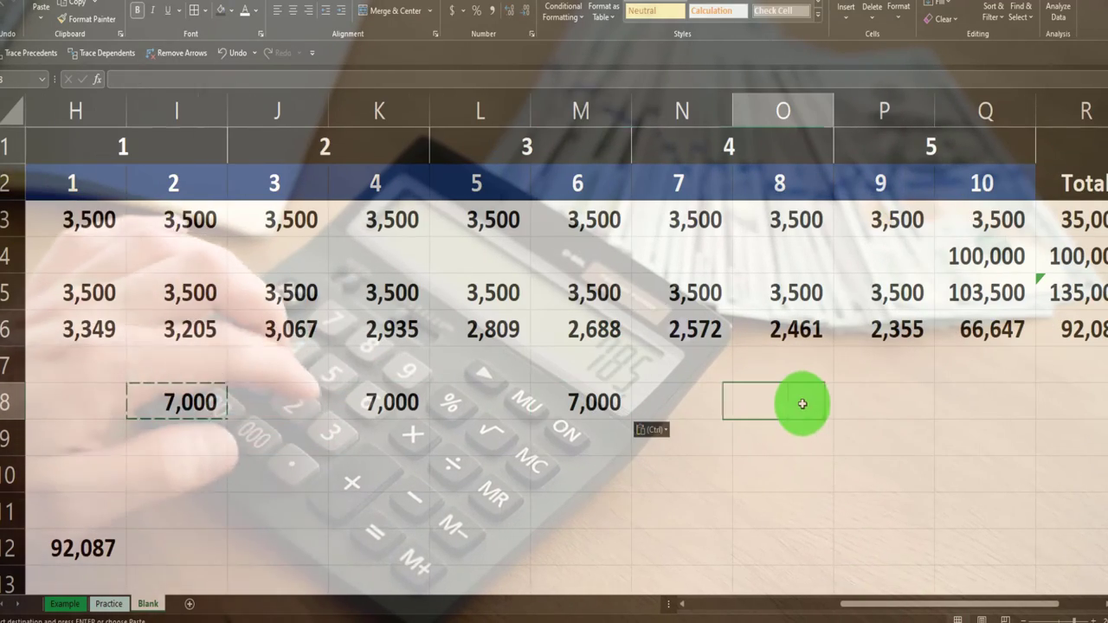
key(ctrl+v)
drag(910, 609, 930, 593)
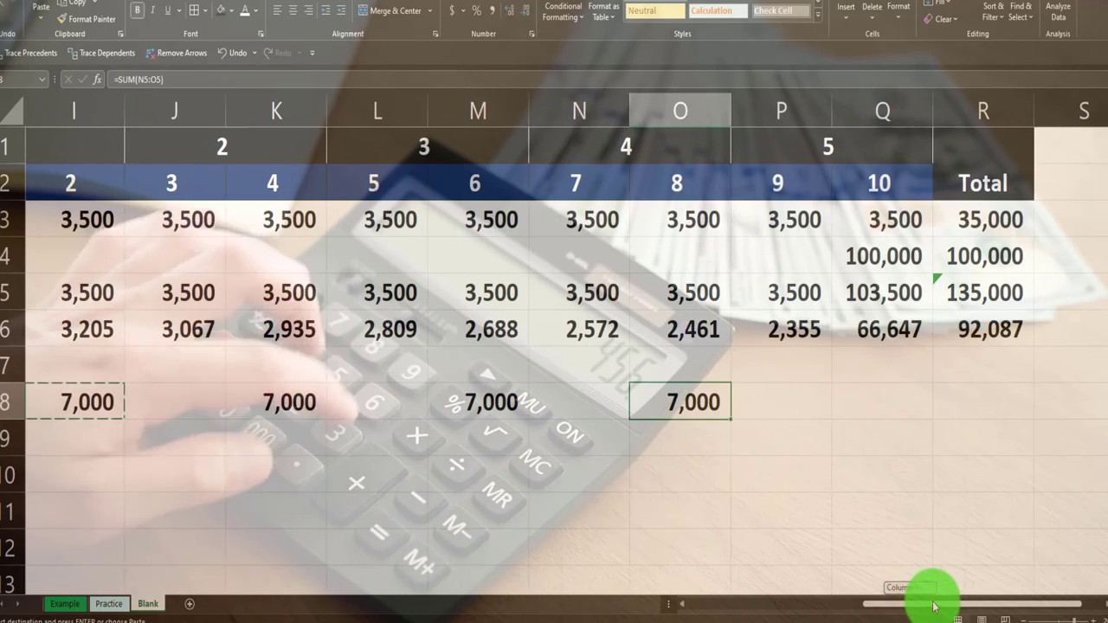
click(900, 403)
key(ctrl+v)
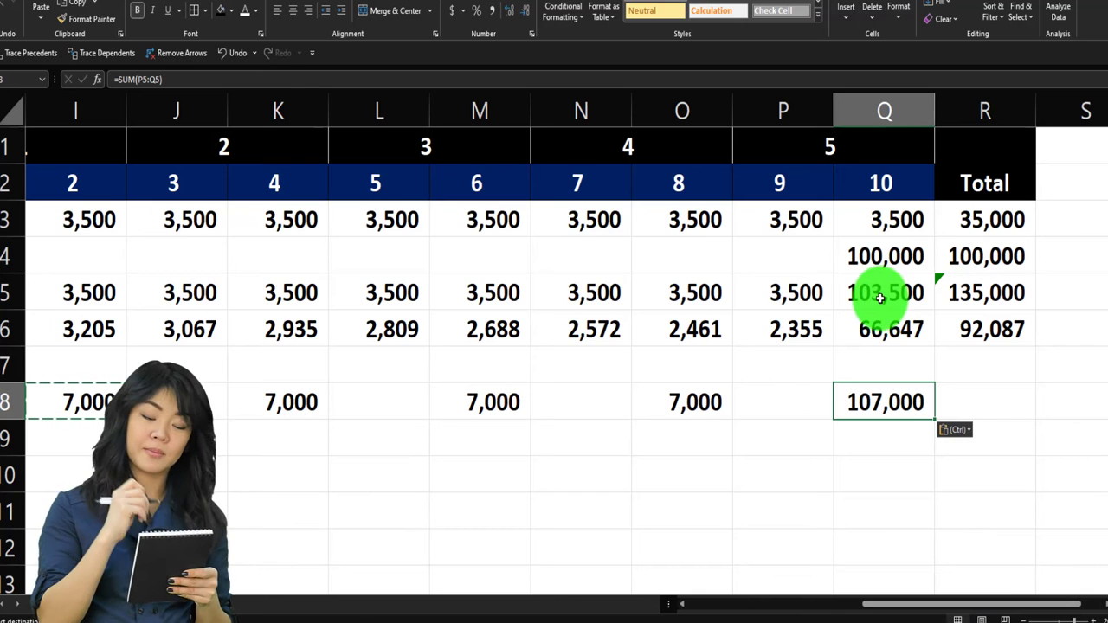
Verify Q8's formula, then total the Yearly cash row in R8 with =SUM(I8:Q8), giving 135,000.
double_click(869, 407)
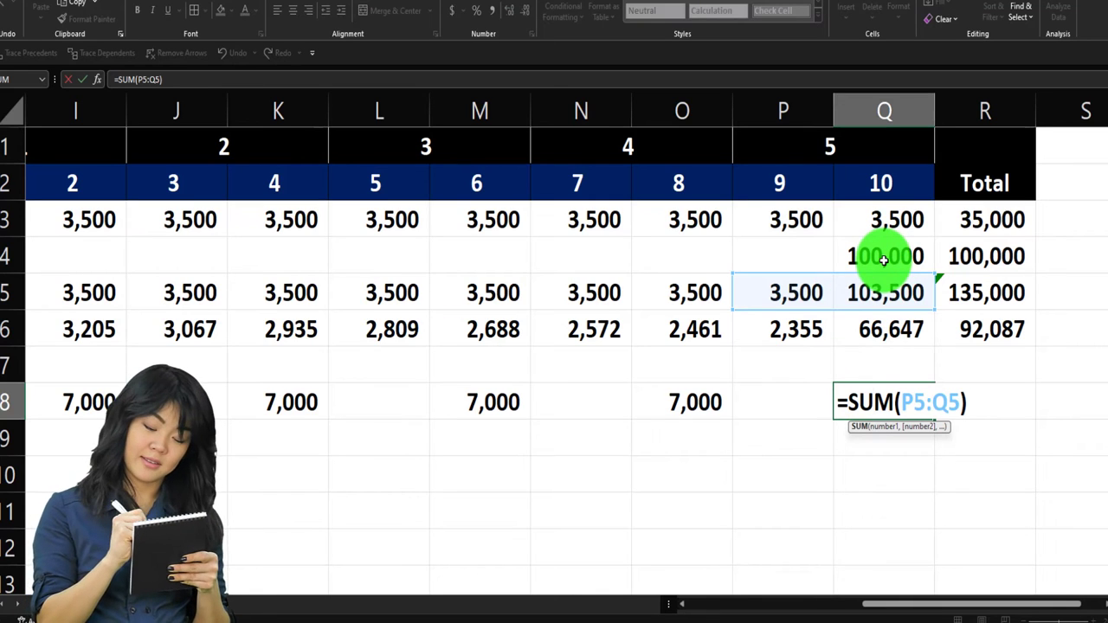
key(Return)
key(Up)
key(Right)
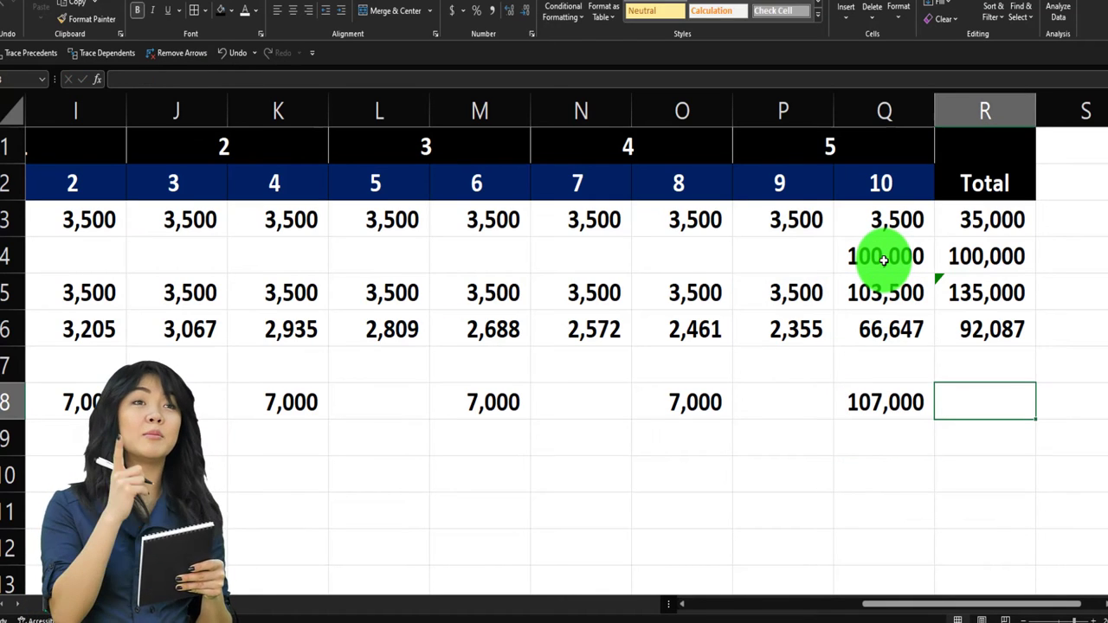
text(=sum()
key(Left)
key(shift+Left)
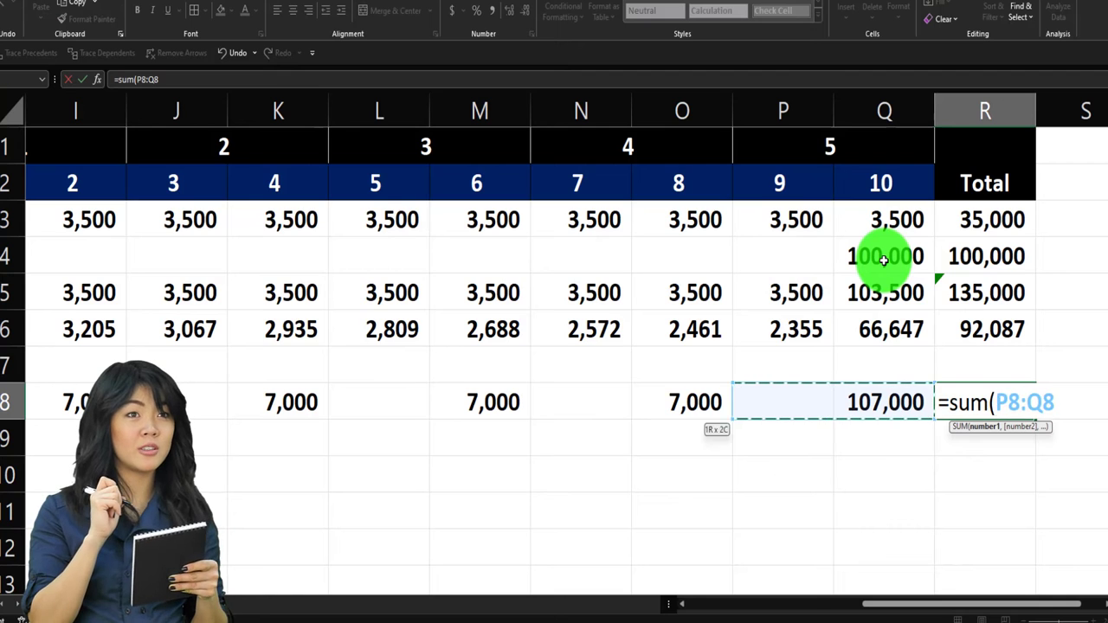
key(shift+Left)
key(shift+Left)
key(shift+Left)
key(shift+Left)
key(shift+Left)
key(shift+Left)
key(shift+Left)
key(shift+Left)
key(shift+Left)
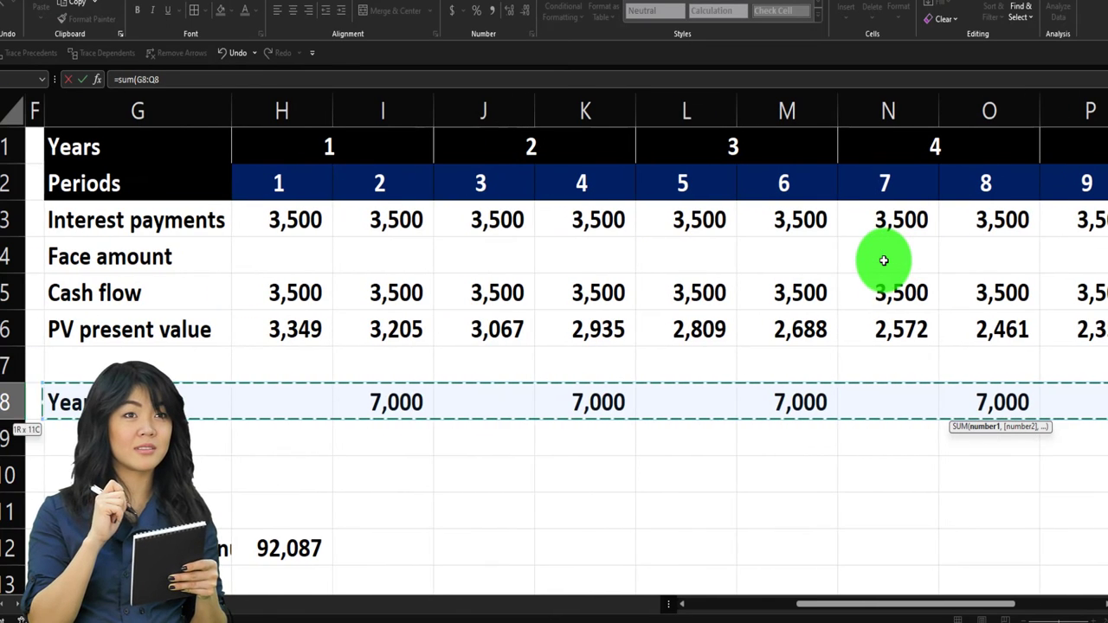
key(shift+Right)
key(Return)
key(Up)
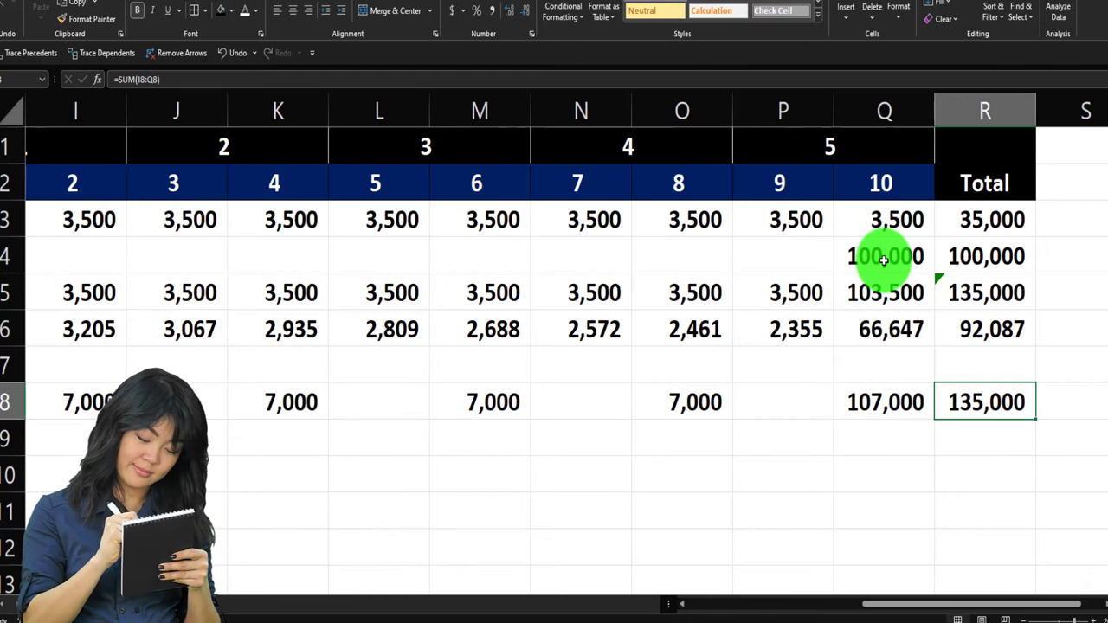
key(Left)
key(Left)
key(Left)
key(Left)
key(Left)
key(Left)
key(Left)
key(Left)
key(Left)
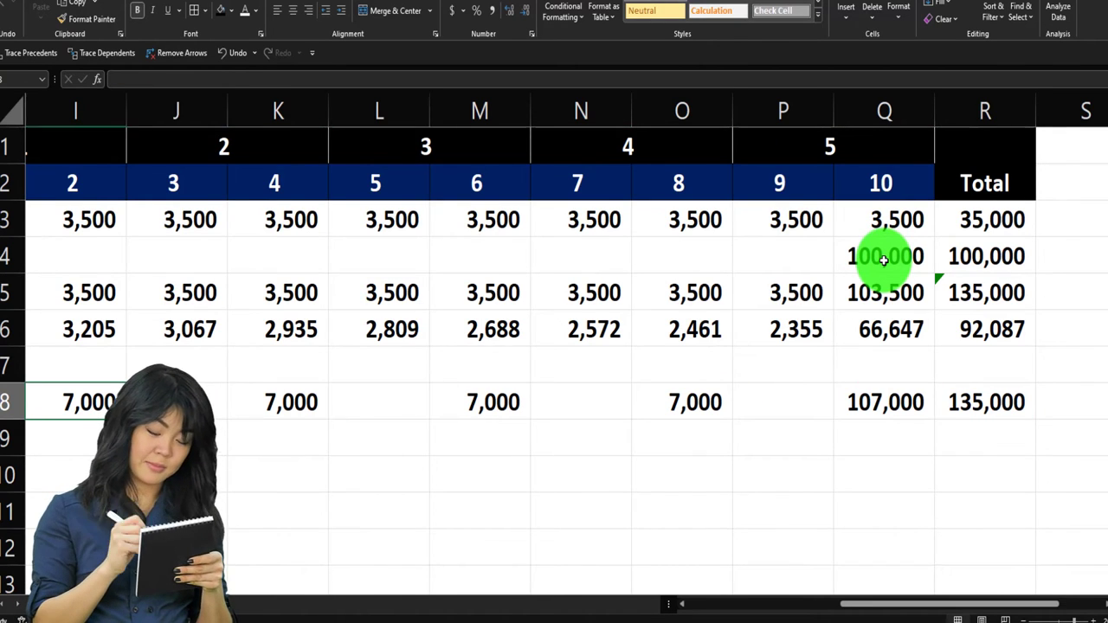
key(Left)
key(Left)
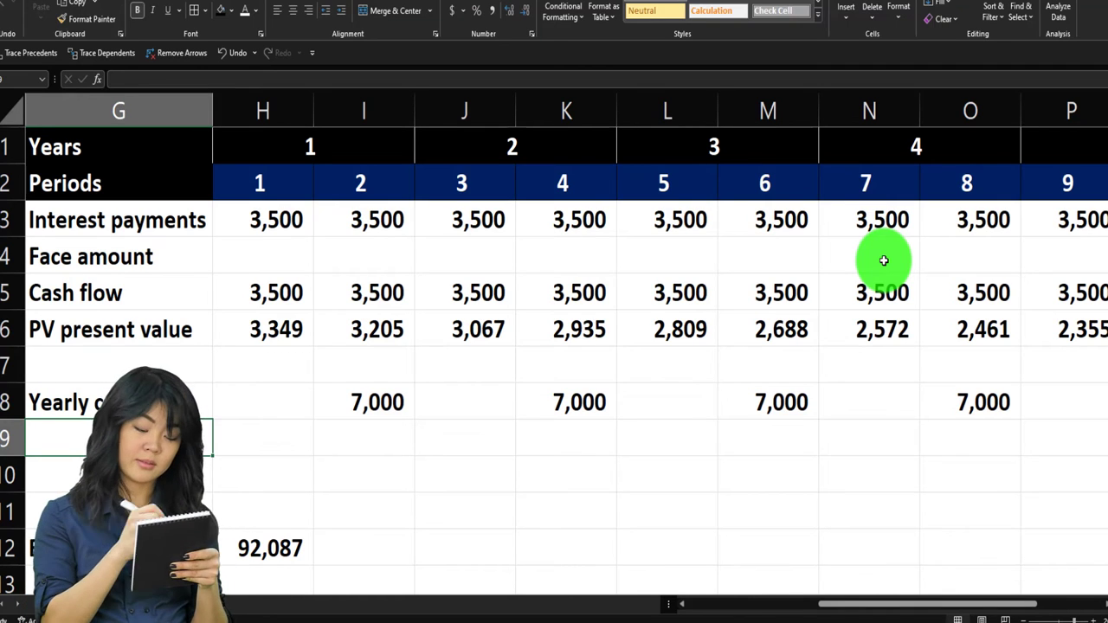
Label G9 'Present value' and enter =-PV(B6,H1,,I8) in I9, giving 6,422.
text(Present value)
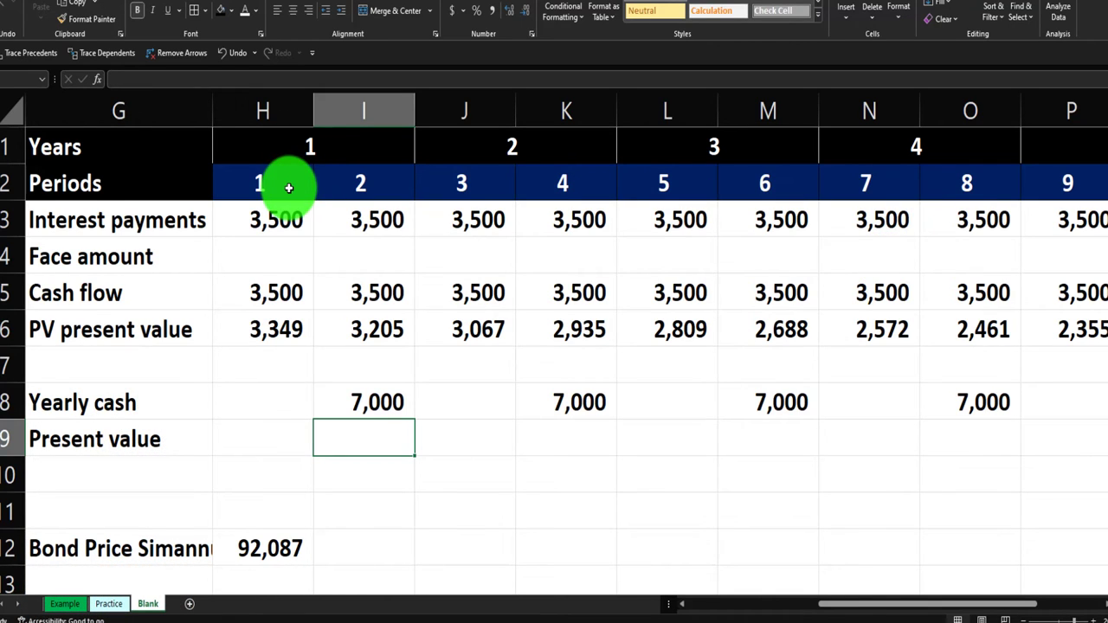
text(-)
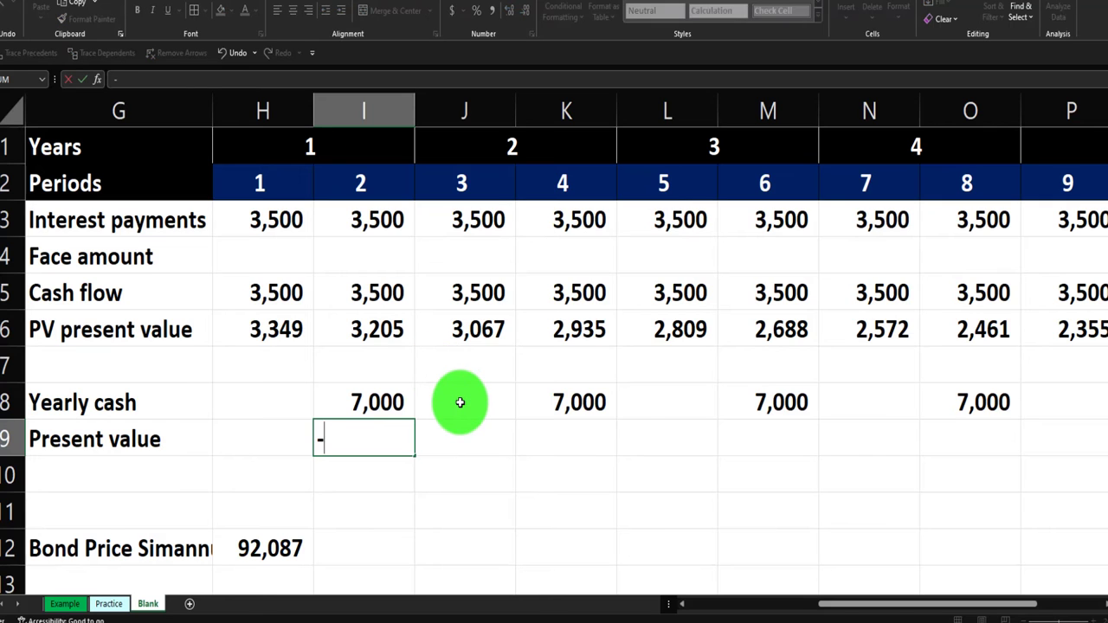
text(pv()
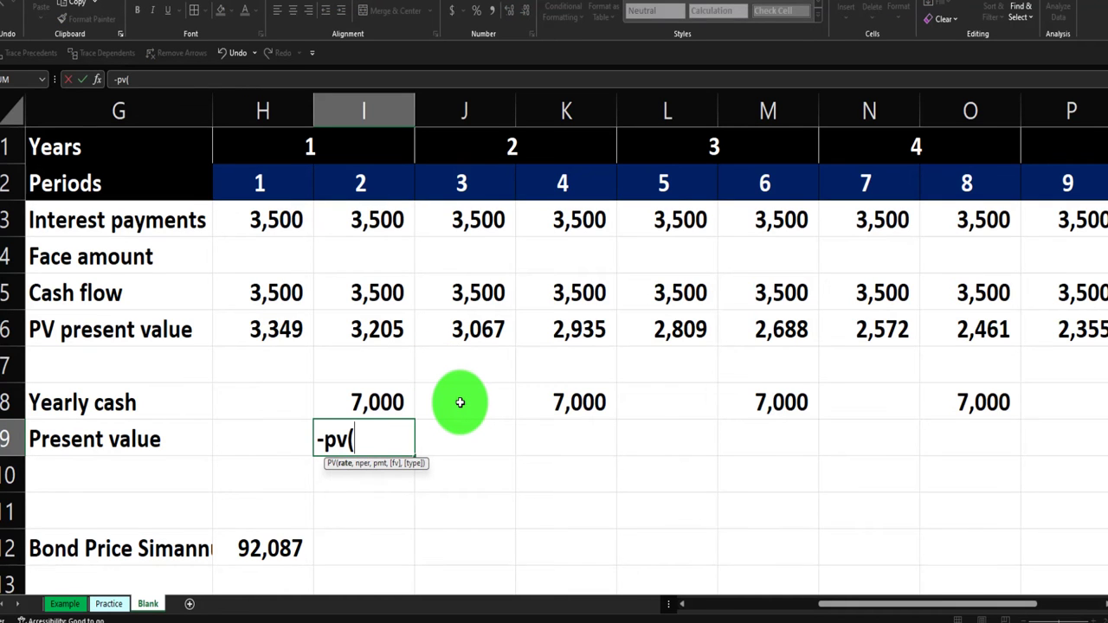
key(Left)
key(Left)
key(Left)
key(Left)
key(Left)
key(Left)
key(Left)
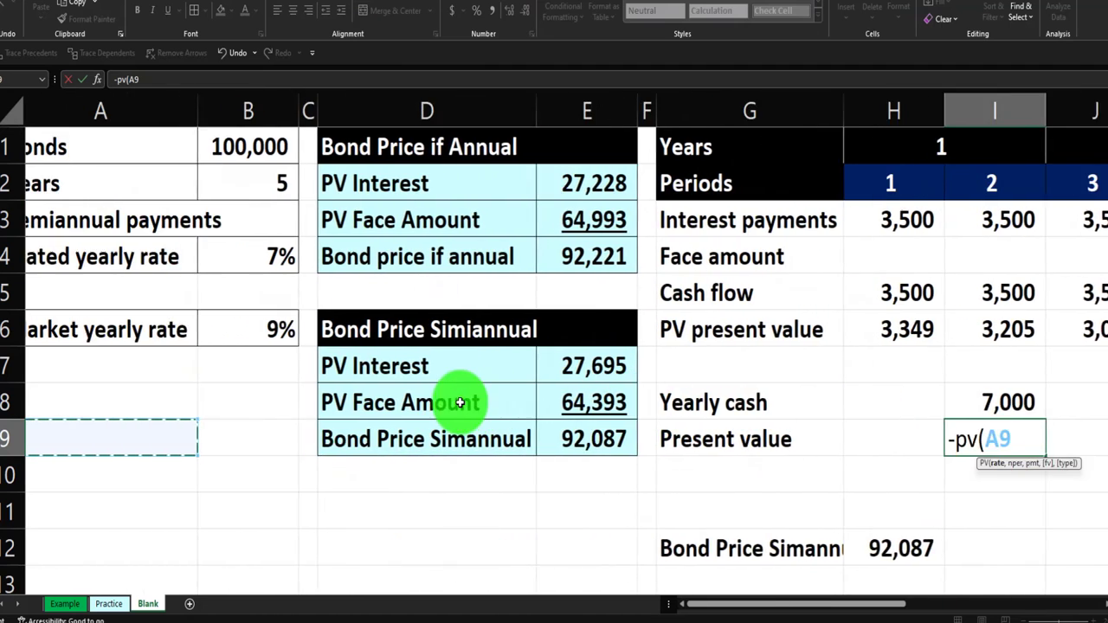
key(Right)
key(Up)
key(Up)
key(Up)
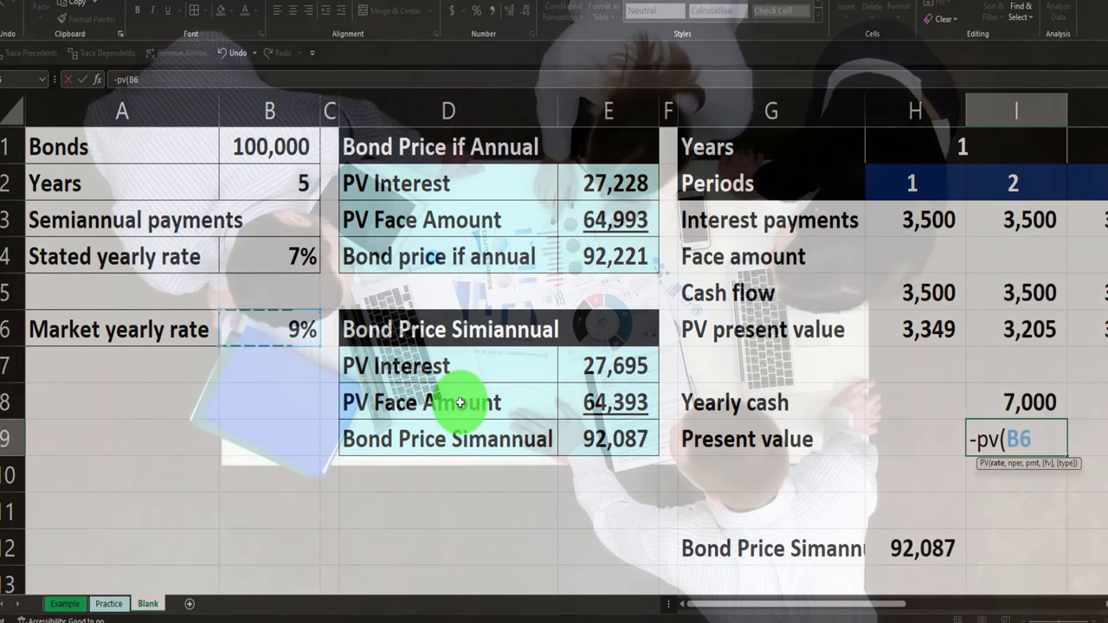
text(,I8)
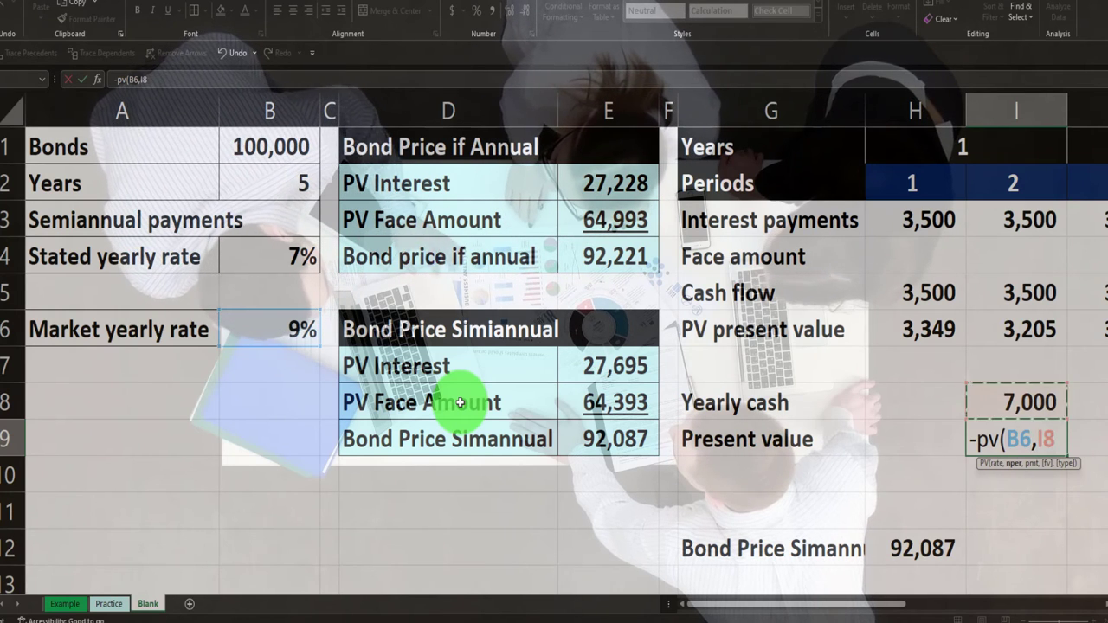
key(Up)
key(Up)
key(Up)
key(Up)
key(Left)
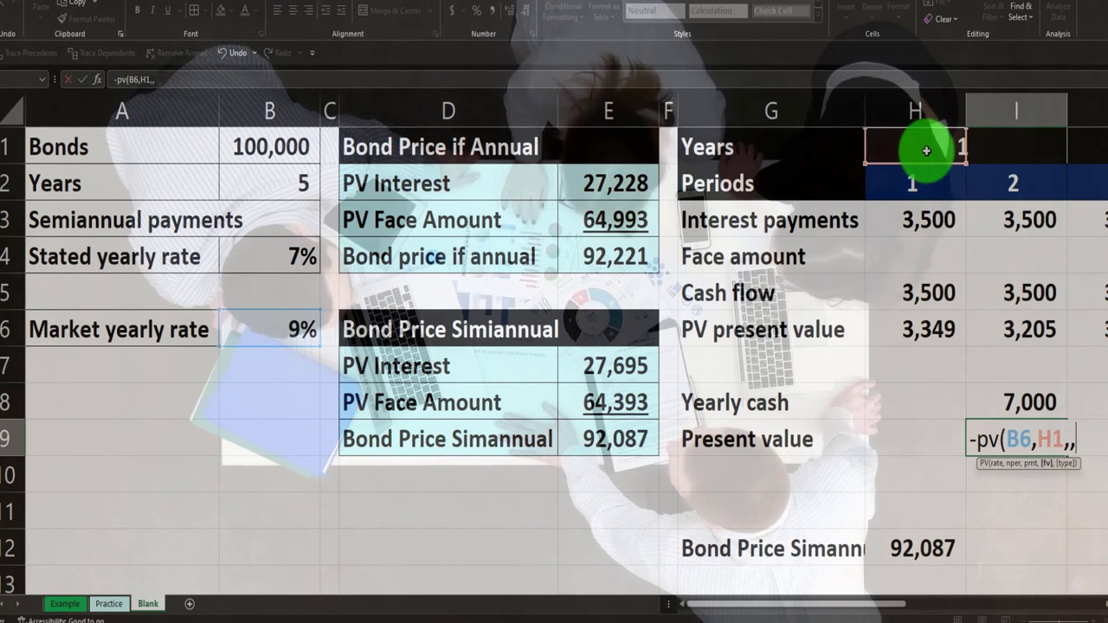
click(1030, 393)
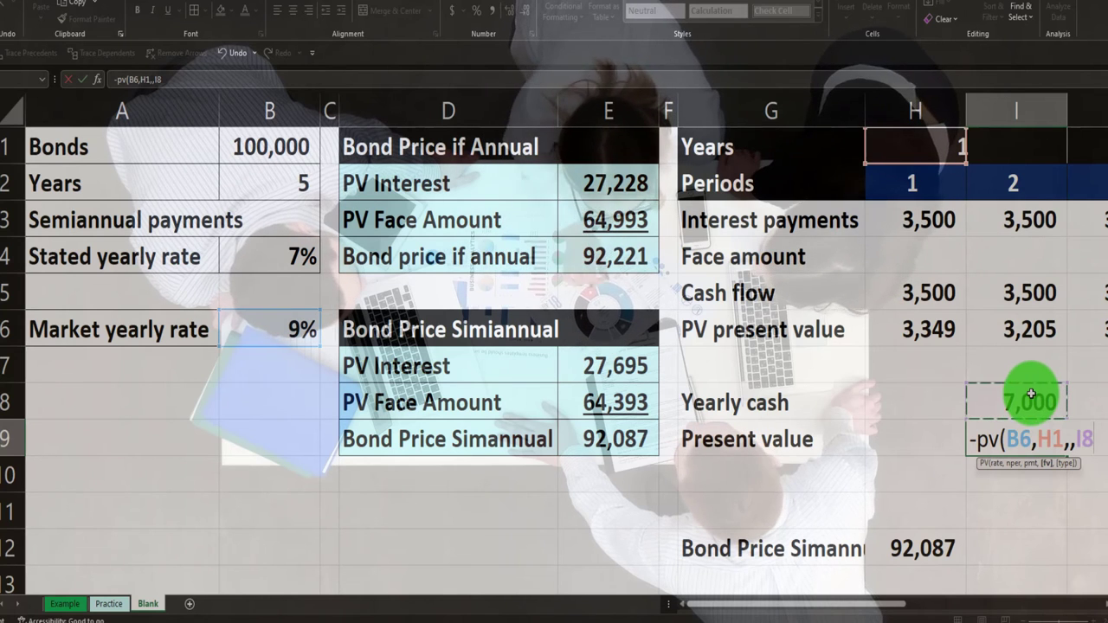
key(Return)
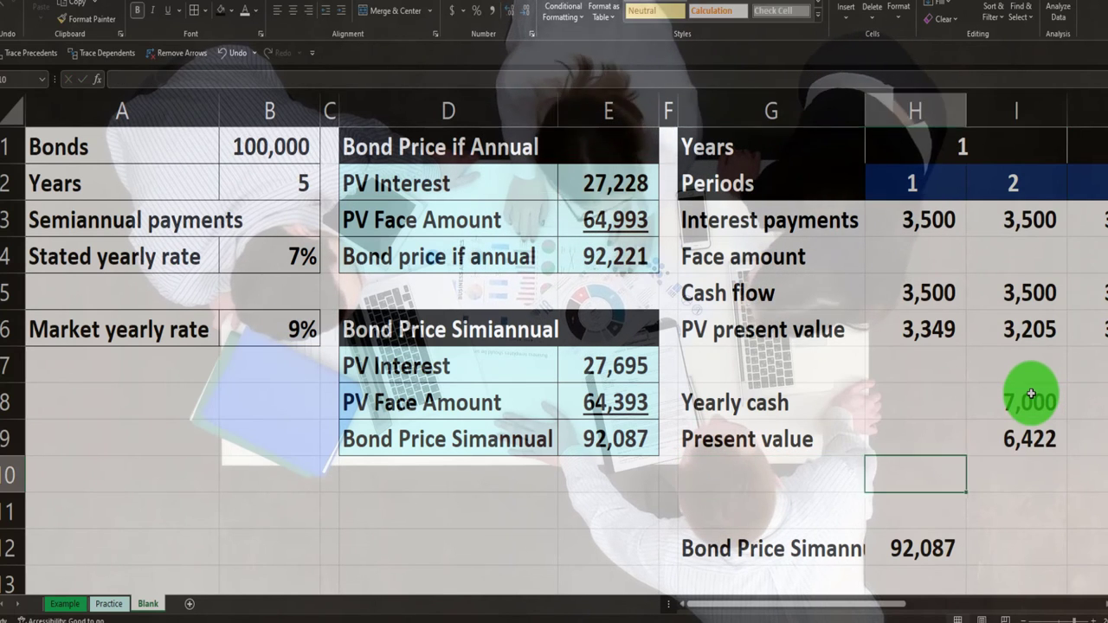
key(Up)
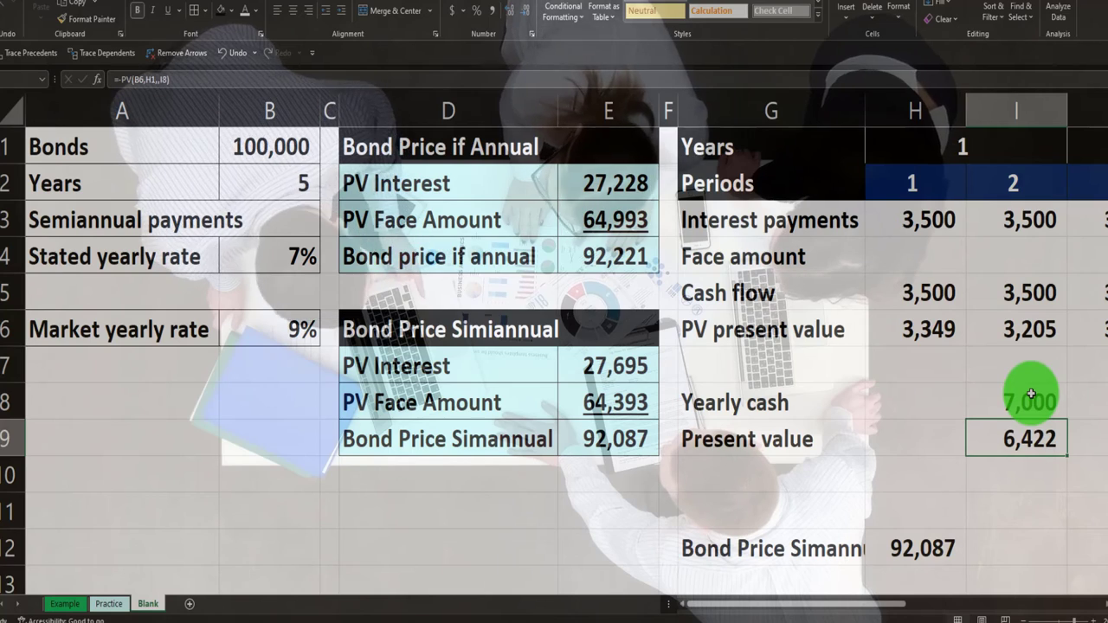
Lock the rate reference as $B$6 in I9's present value formula and copy it.
double_click(1024, 427)
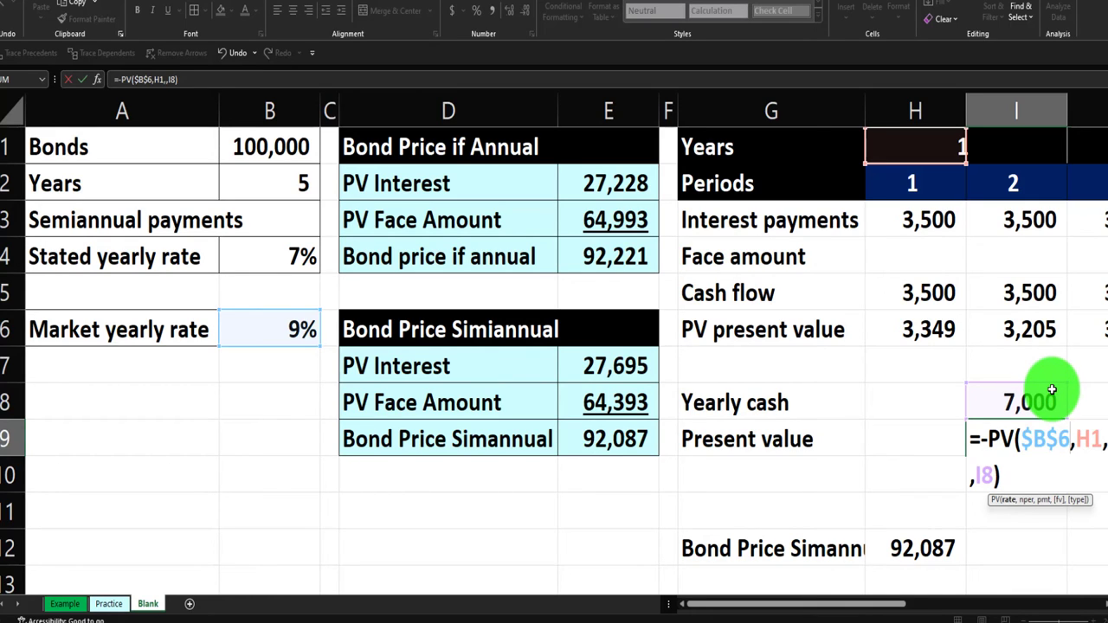
key(Return)
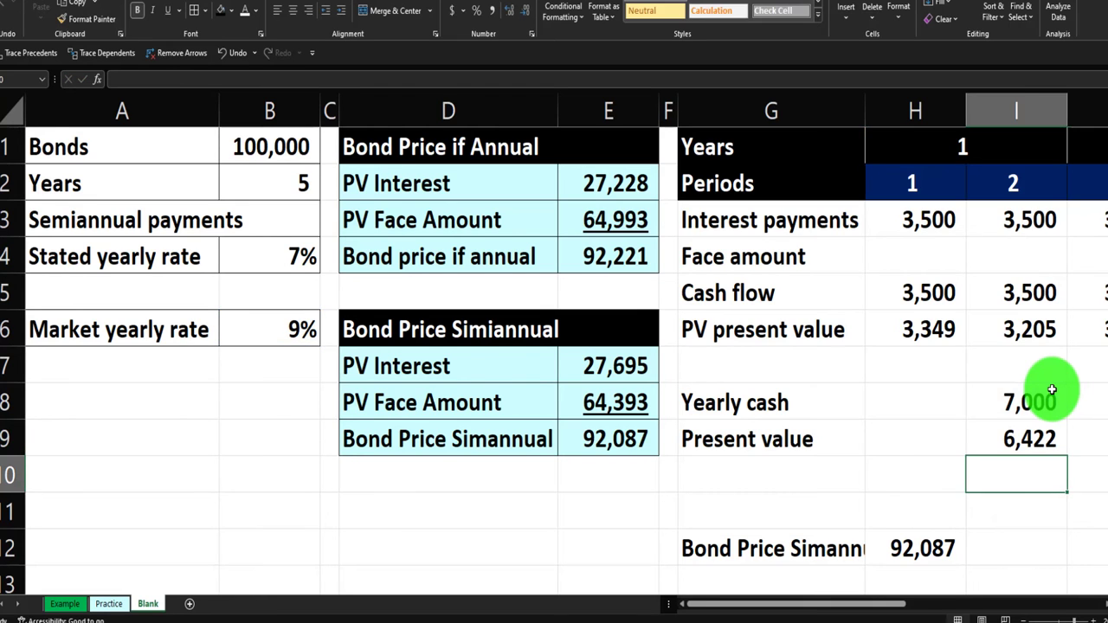
key(Right)
key(Right)
key(Right)
click(717, 441)
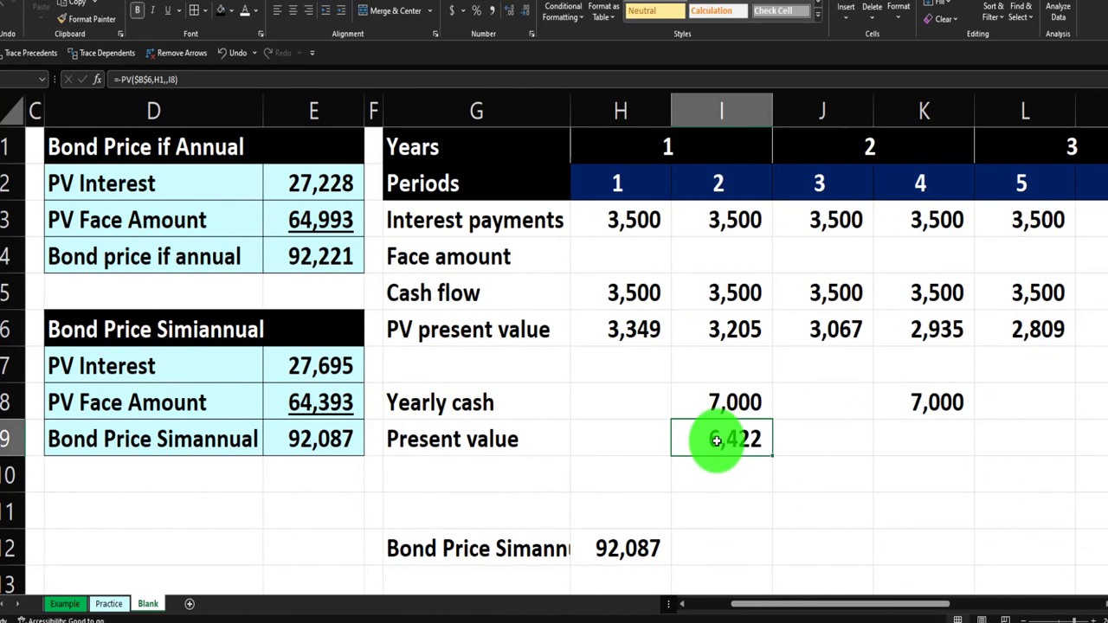
key(ctrl+c)
Paste the present value formula into K9, M9, O9 and Q9 (5,892, 5,405, 4,959, 69,543).
click(909, 439)
key(ctrl+v)
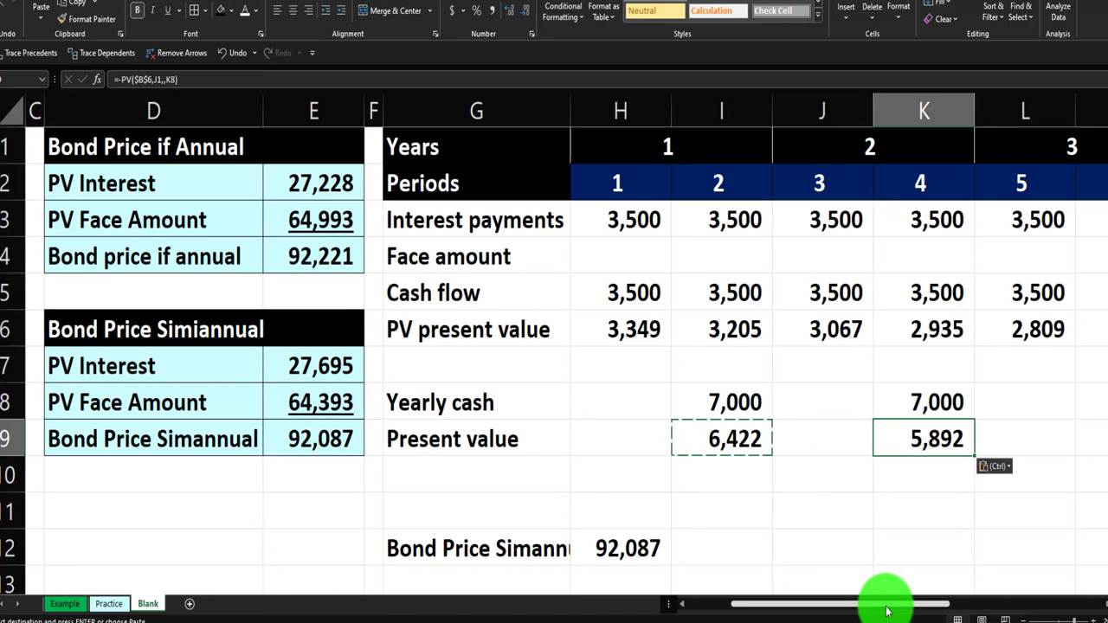
drag(886, 611, 939, 606)
click(773, 437)
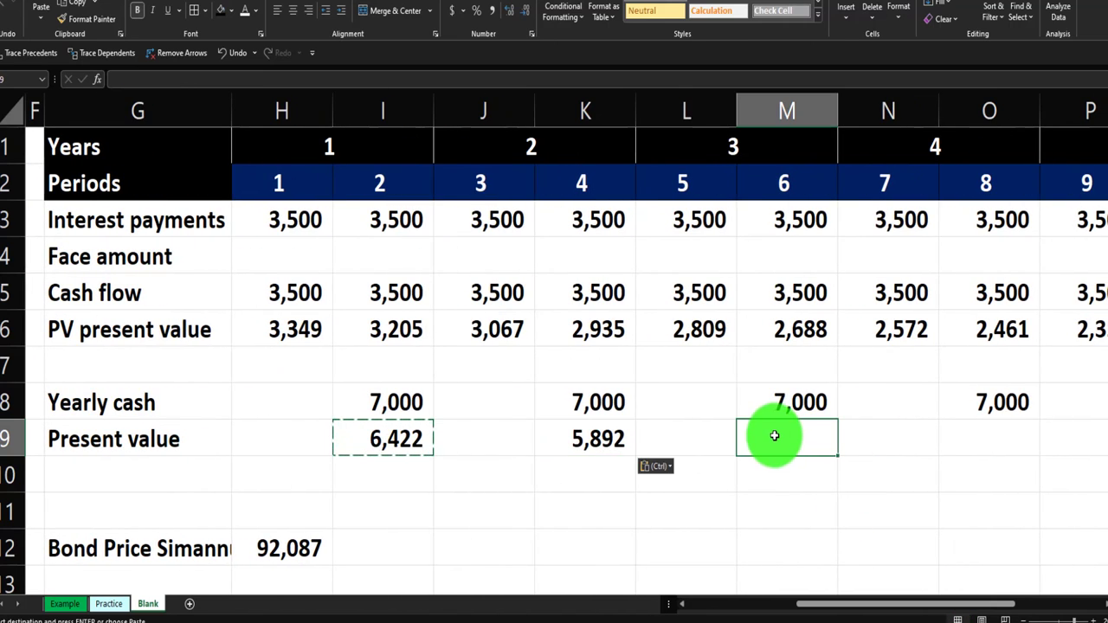
key(ctrl+v)
drag(860, 597, 866, 445)
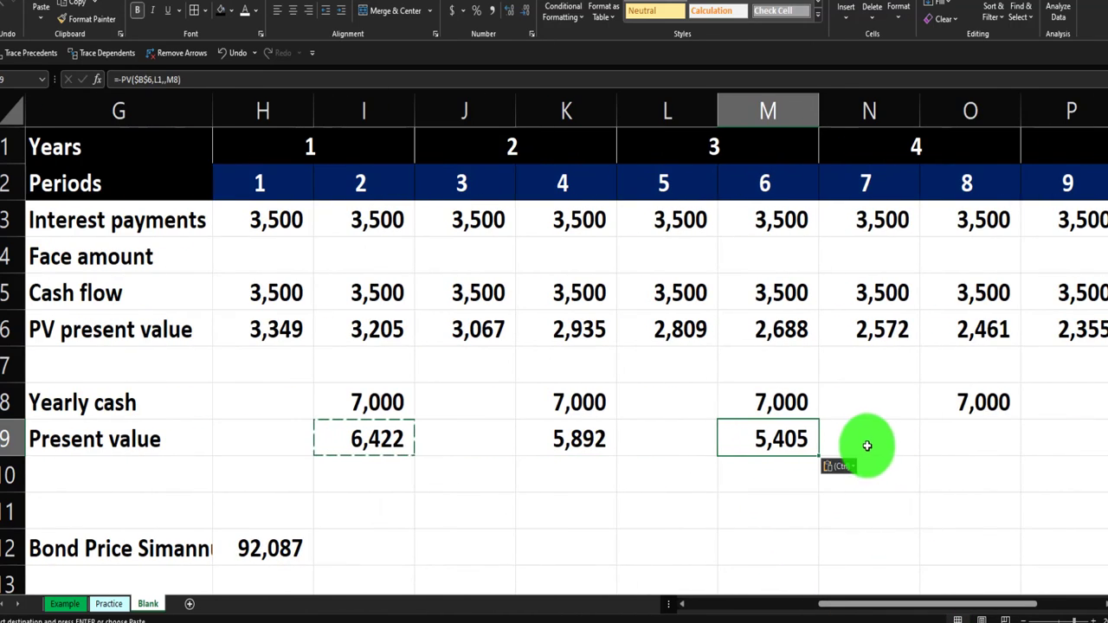
click(954, 437)
key(ctrl+v)
drag(935, 597, 966, 524)
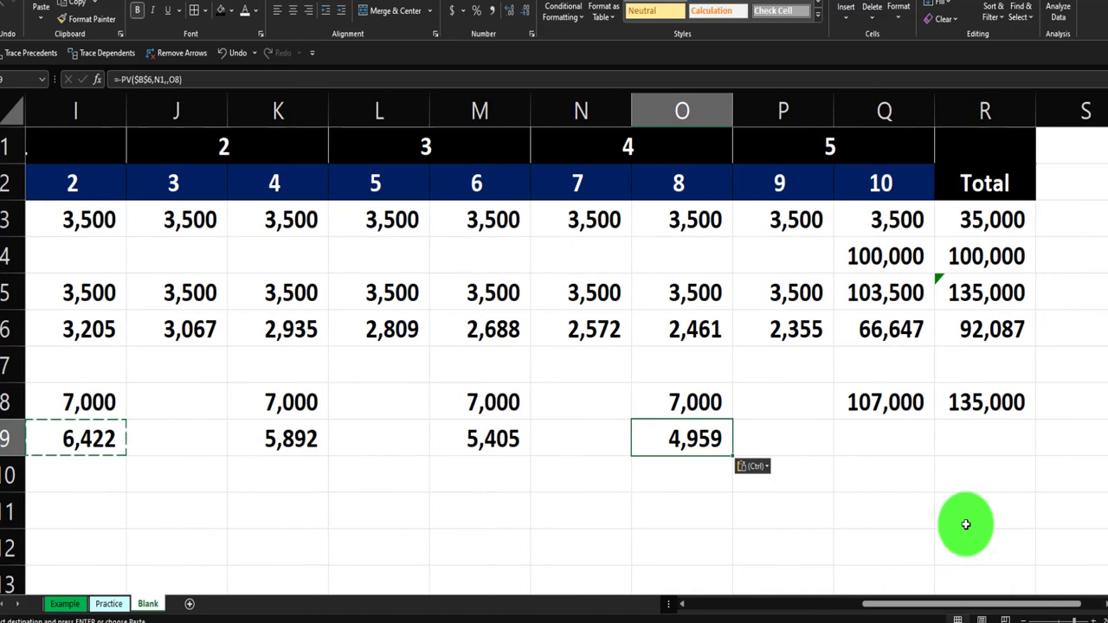
click(888, 435)
key(ctrl+v)
Total the present values in R9 with =SUM(I9:Q9), giving 92,221.
click(983, 443)
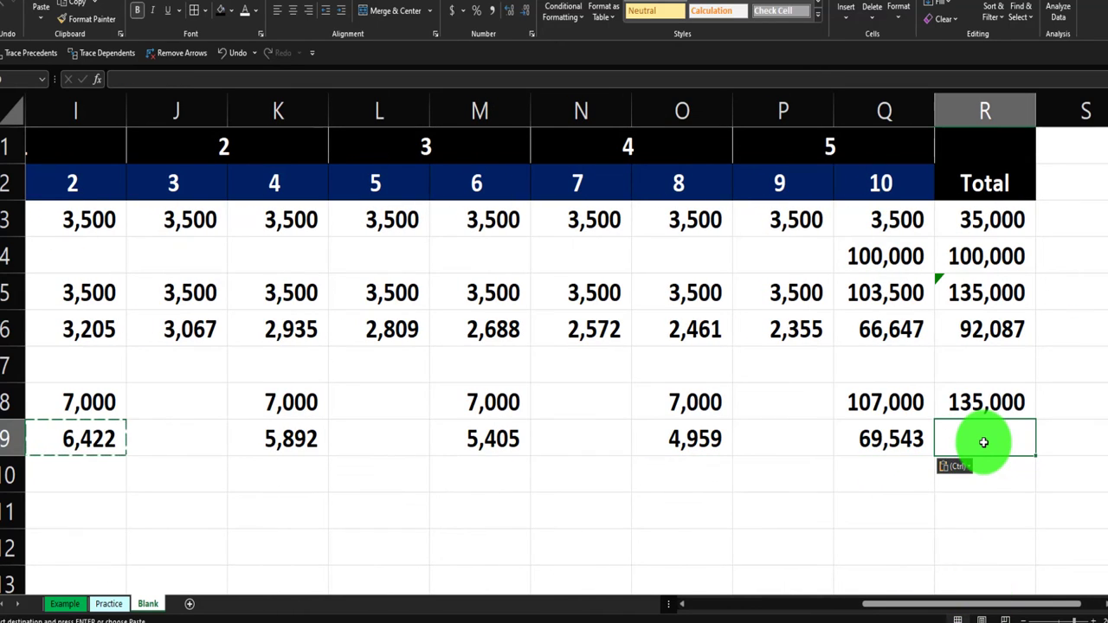
text(=sum()
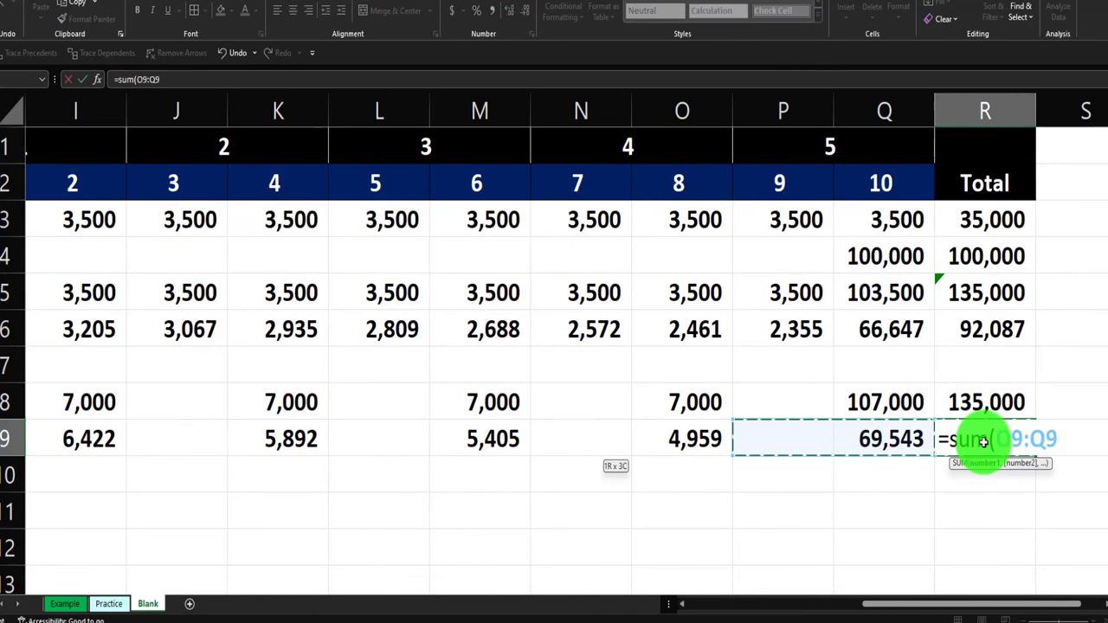
key(shift+Left)
key(shift+Left)
key(shift+Left)
key(shift+Left)
key(shift+Left)
key(shift+Left)
key(shift+Left)
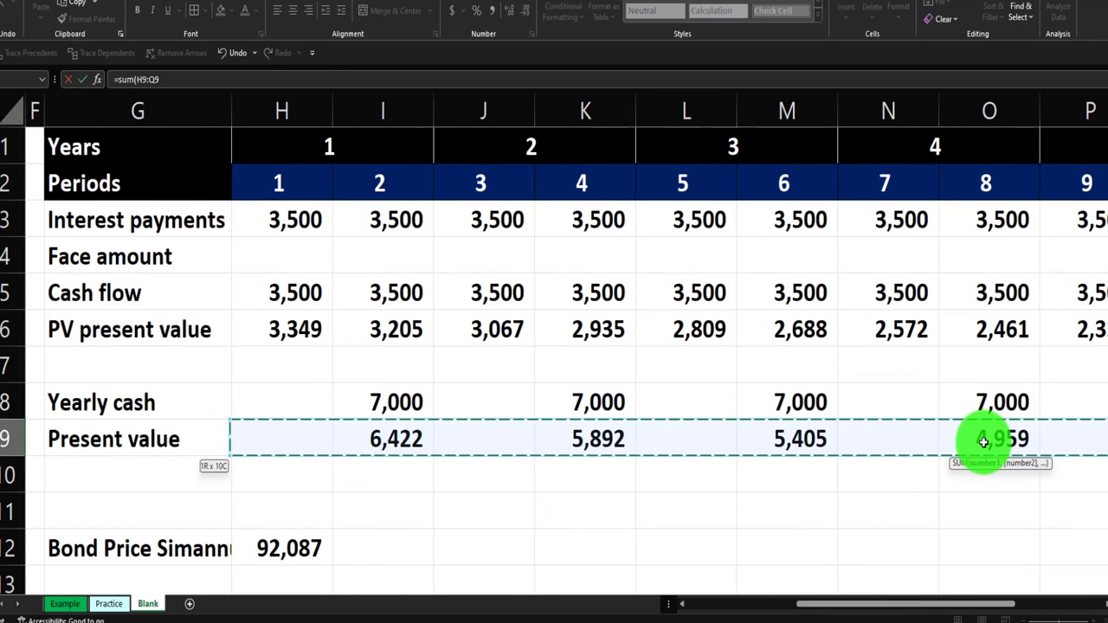
key(shift+Right)
key(Return)
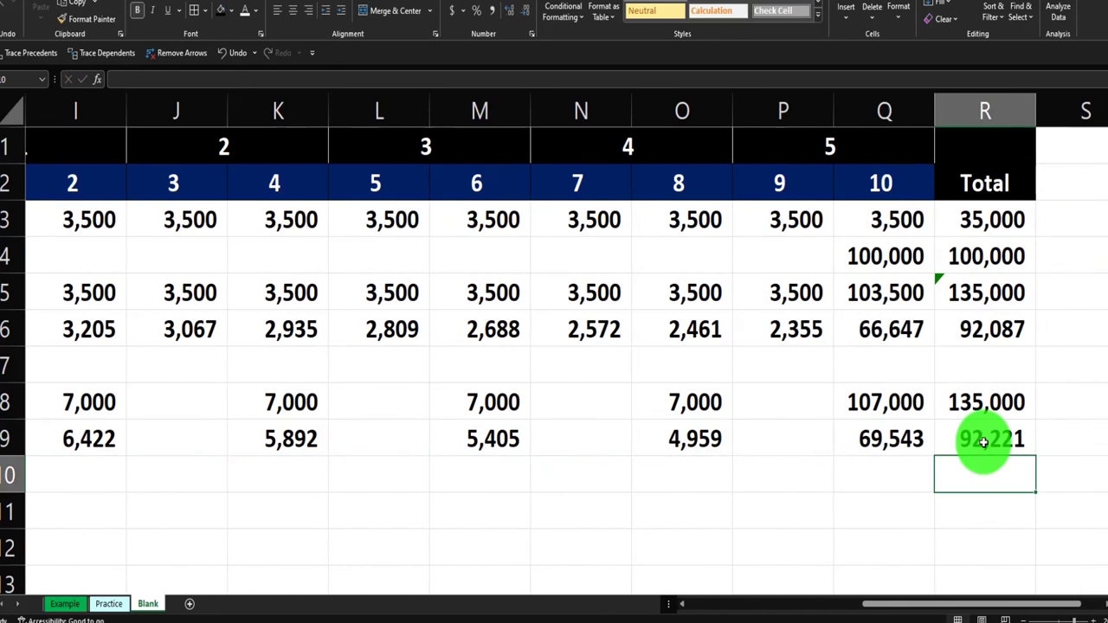
key(Left)
key(Left)
key(Left)
key(Left)
key(Left)
key(Left)
key(Left)
key(Left)
key(Left)
key(Left)
key(Left)
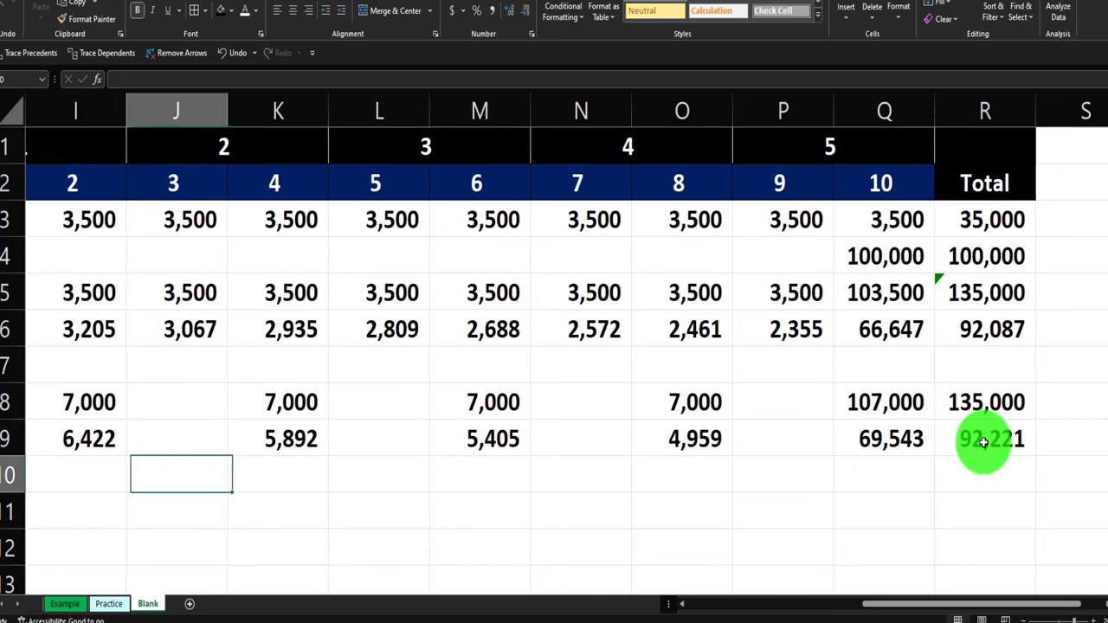
key(Left)
key(Down)
key(Down)
key(Down)
key(Down)
key(Down)
key(Down)
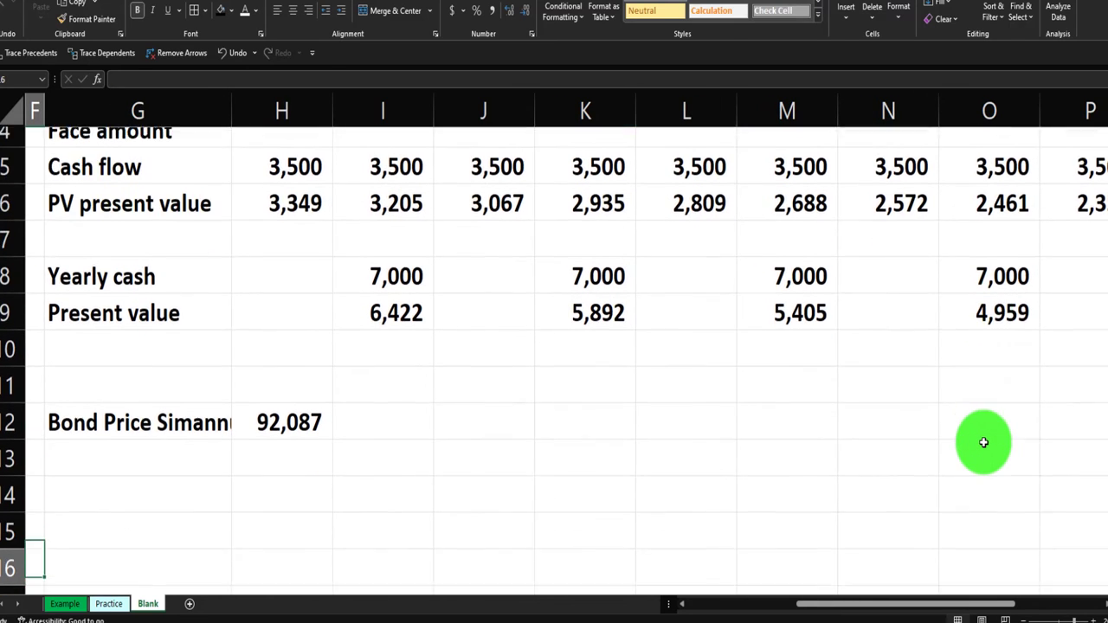
key(Left)
key(Left)
key(Left)
key(Left)
key(Left)
key(Right)
key(Right)
key(Right)
key(Right)
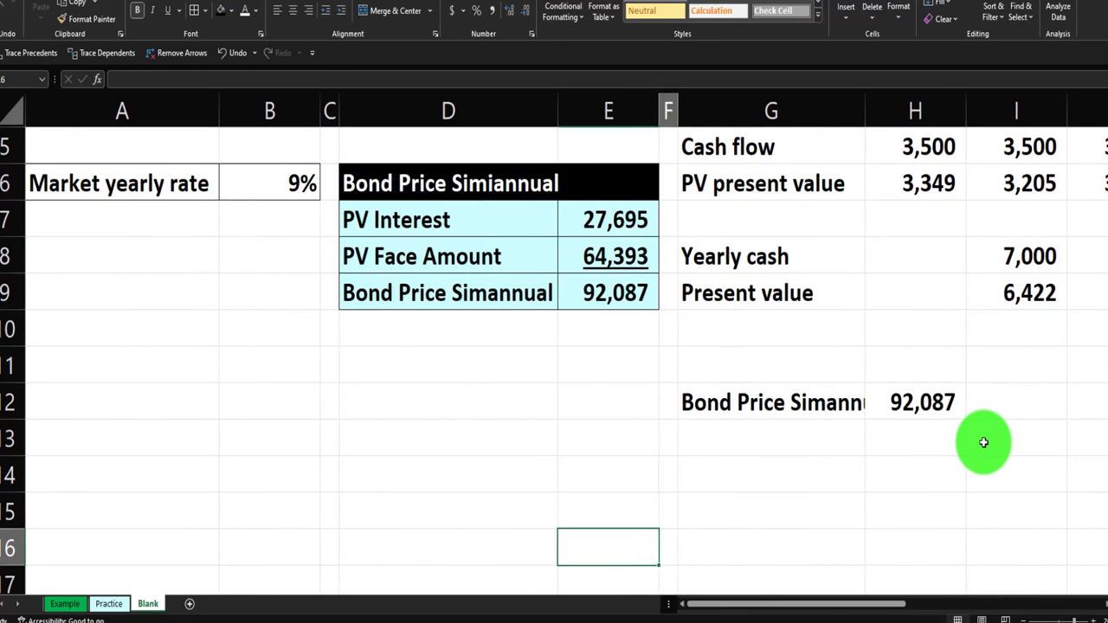
key(Up)
key(Right)
Label G14 'Bond price if annual', linked to the title in D4.
text(Bo)
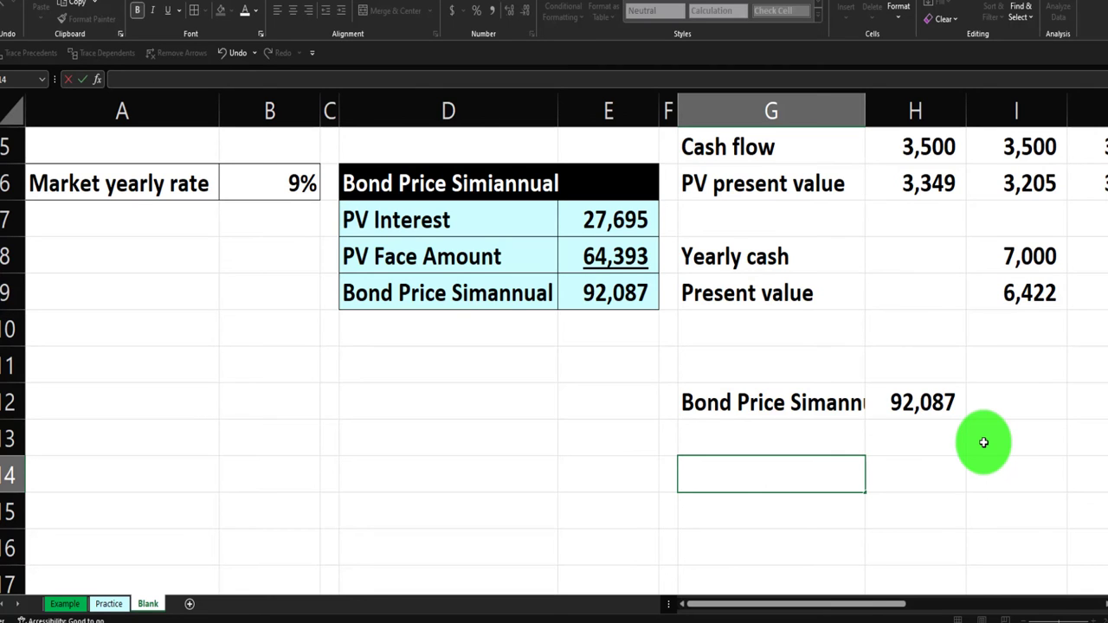
scroll(589, 346, up, 2)
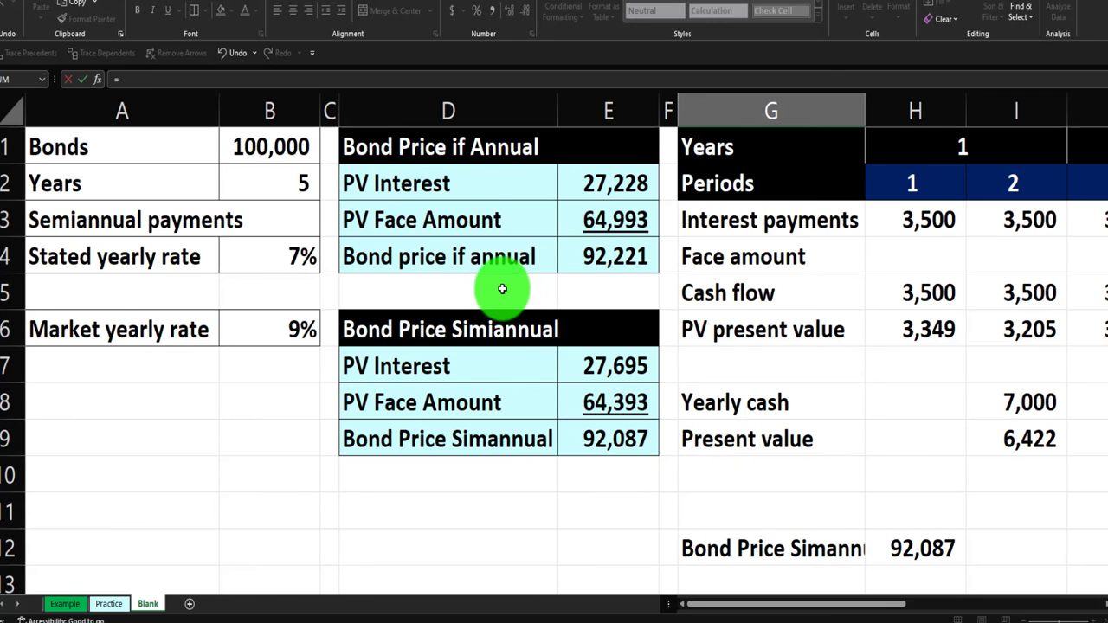
key(Return)
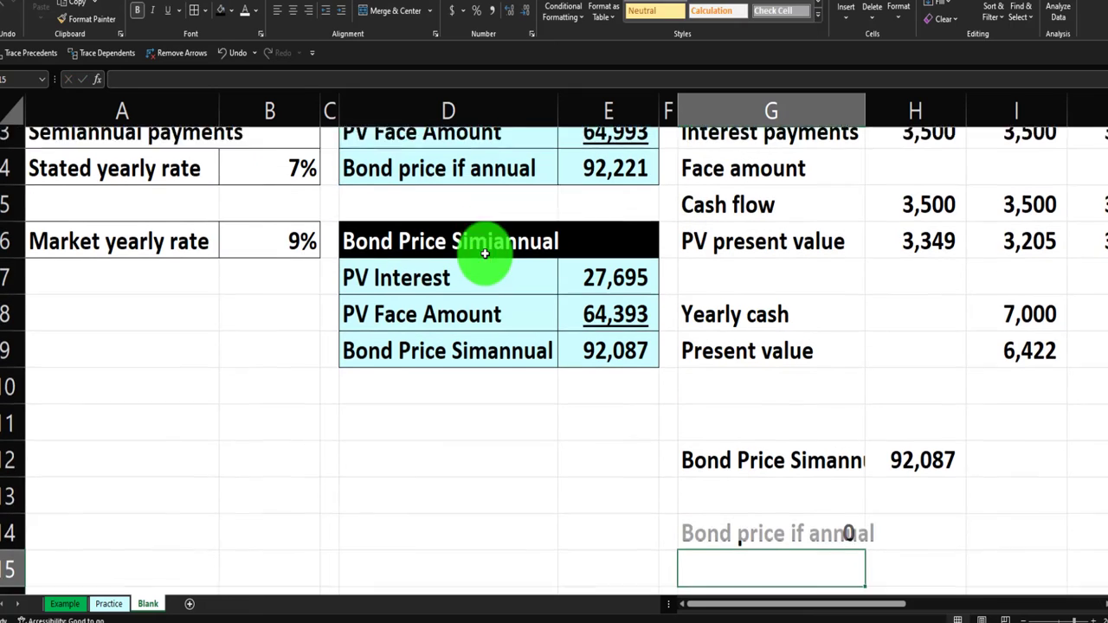
key(Up)
key(Right)
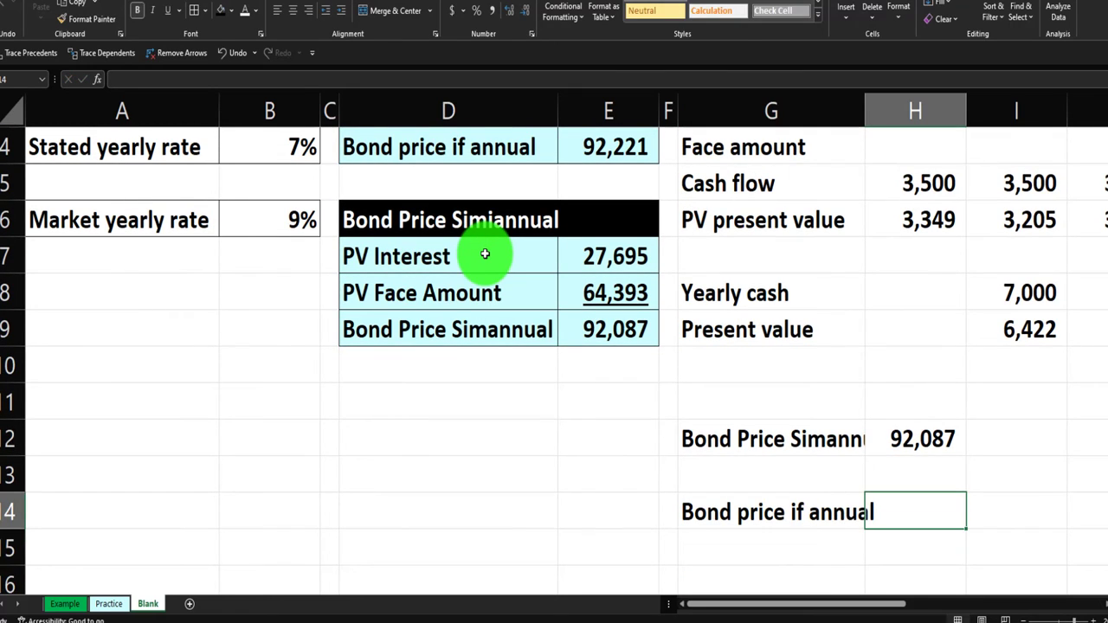
Sum the yearly present values in H14 with =SUM(H9:Q9), giving 92,221.
text(=sum()
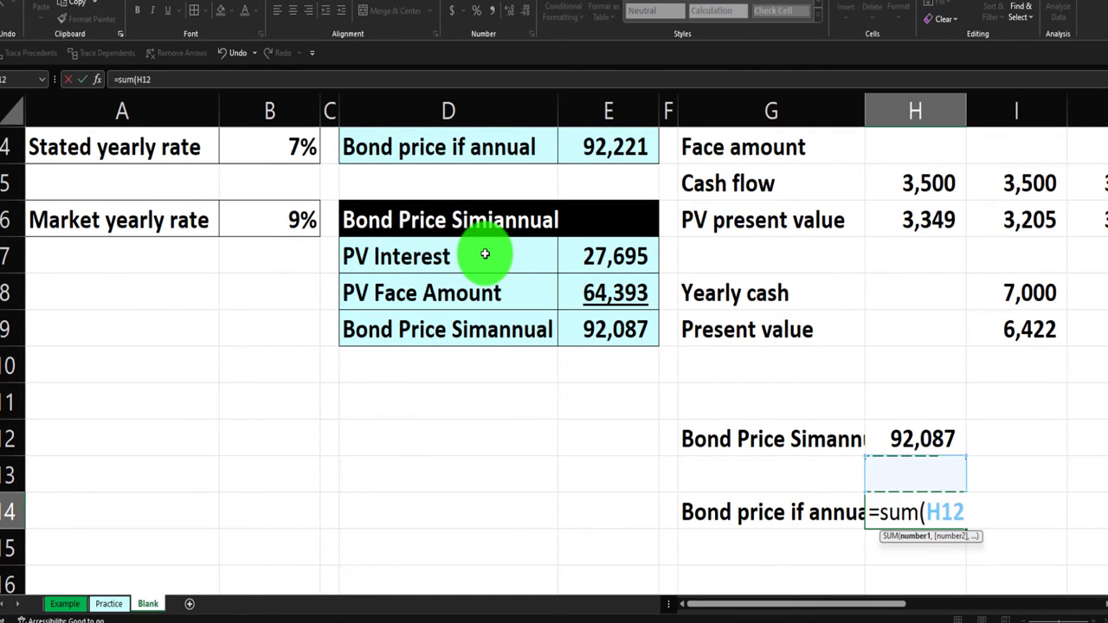
key(Up)
key(Up)
key(Up)
key(shift+Right)
key(shift+Right)
key(shift+Right)
key(shift+Right)
key(shift+Right)
key(shift+Right)
key(shift+Right)
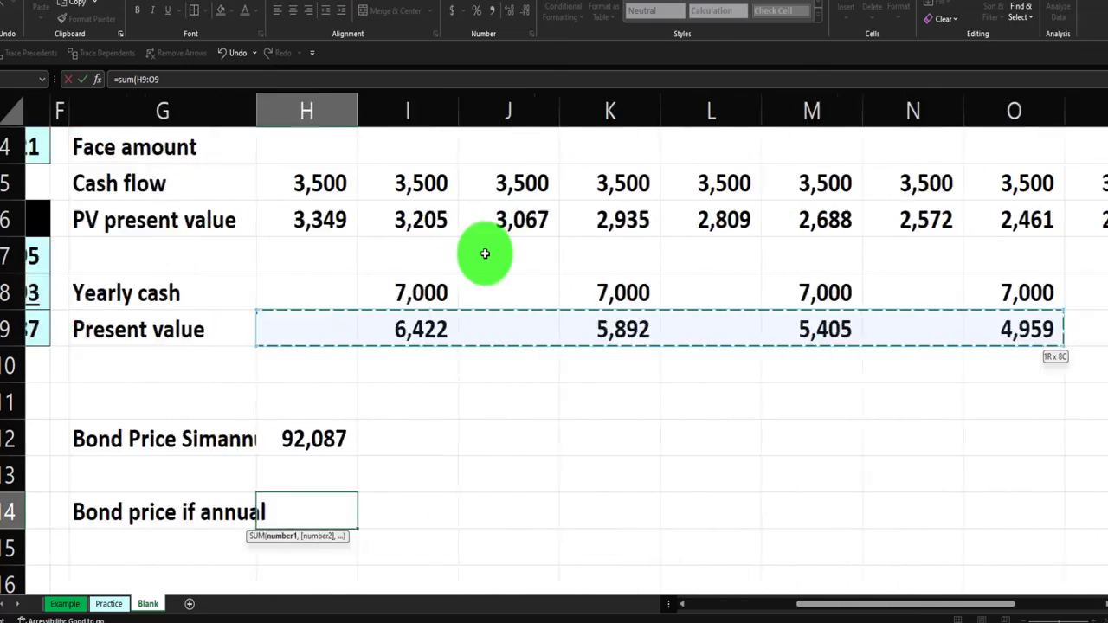
key(shift+Right)
key(shift+Right)
key(shift+Right)
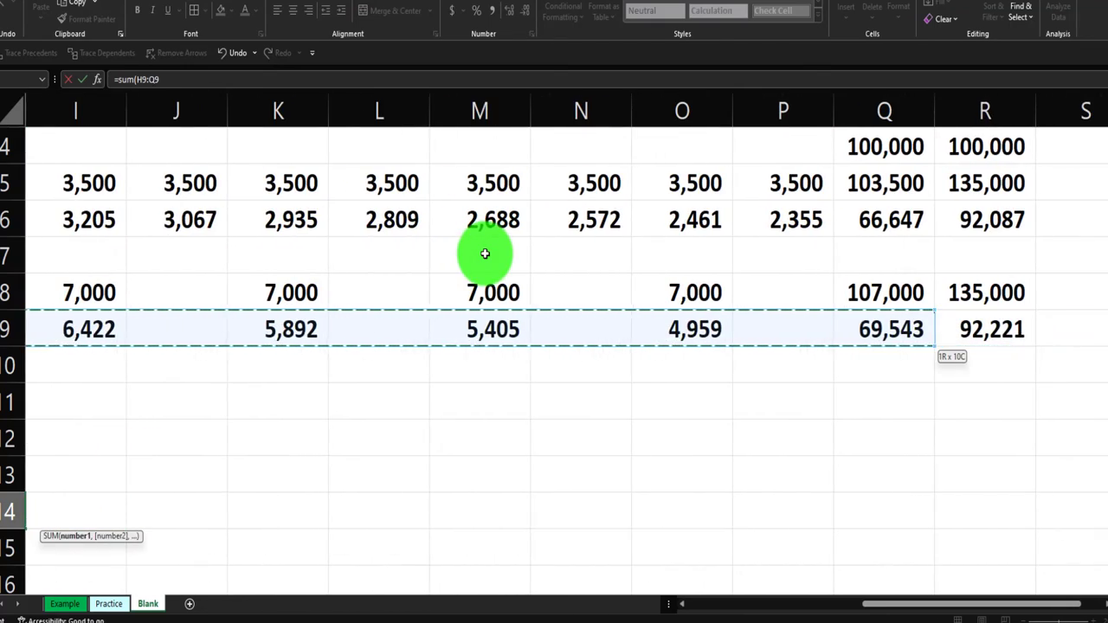
key(Return)
key(Home)
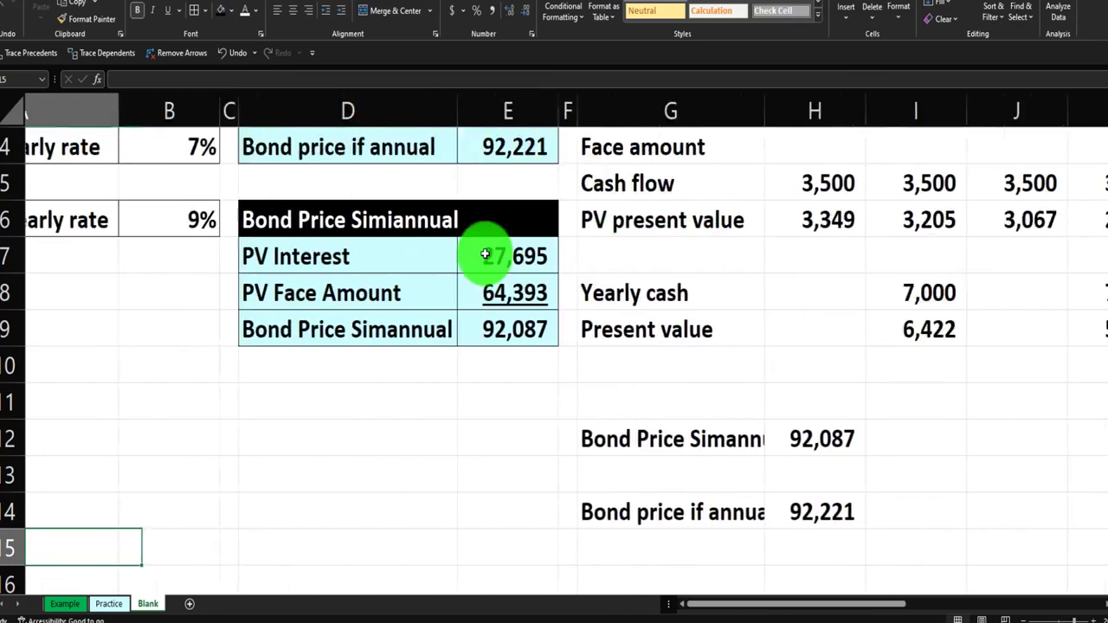
click(902, 509)
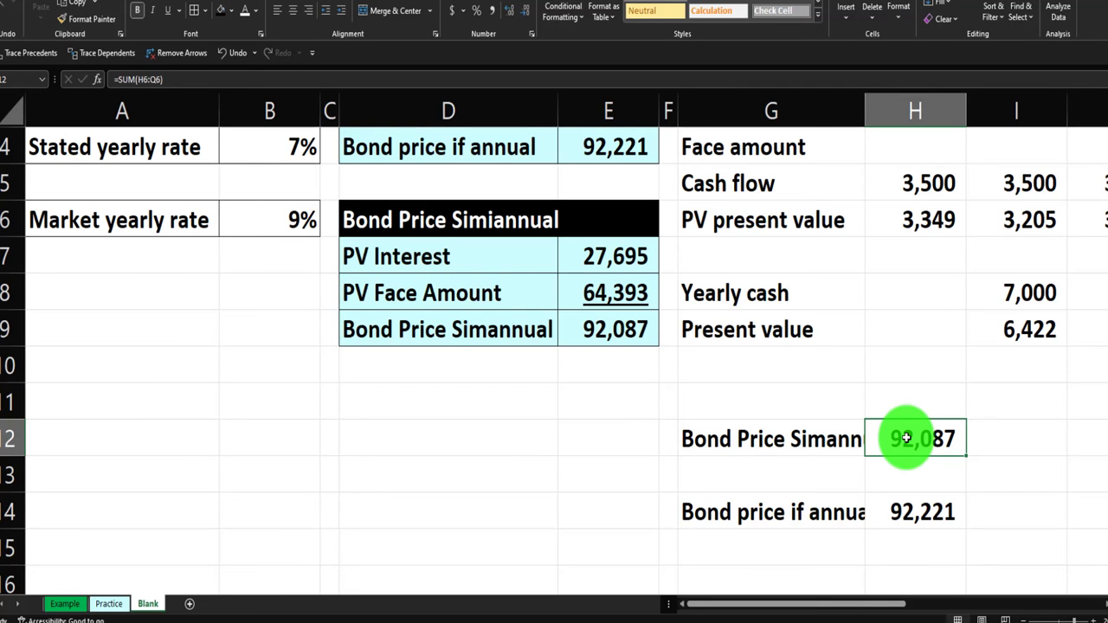
Review the cash flow formula in H5 and the yearly cash formula in I8.
key(Right)
key(Right)
key(Right)
key(Right)
key(Right)
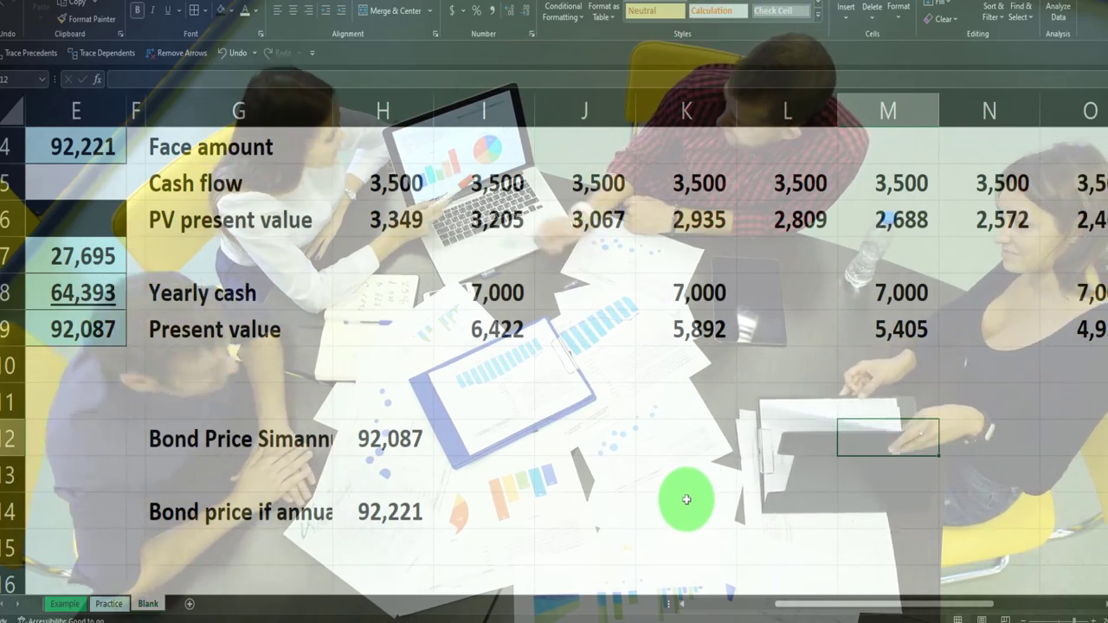
scroll(683, 500, up, 1)
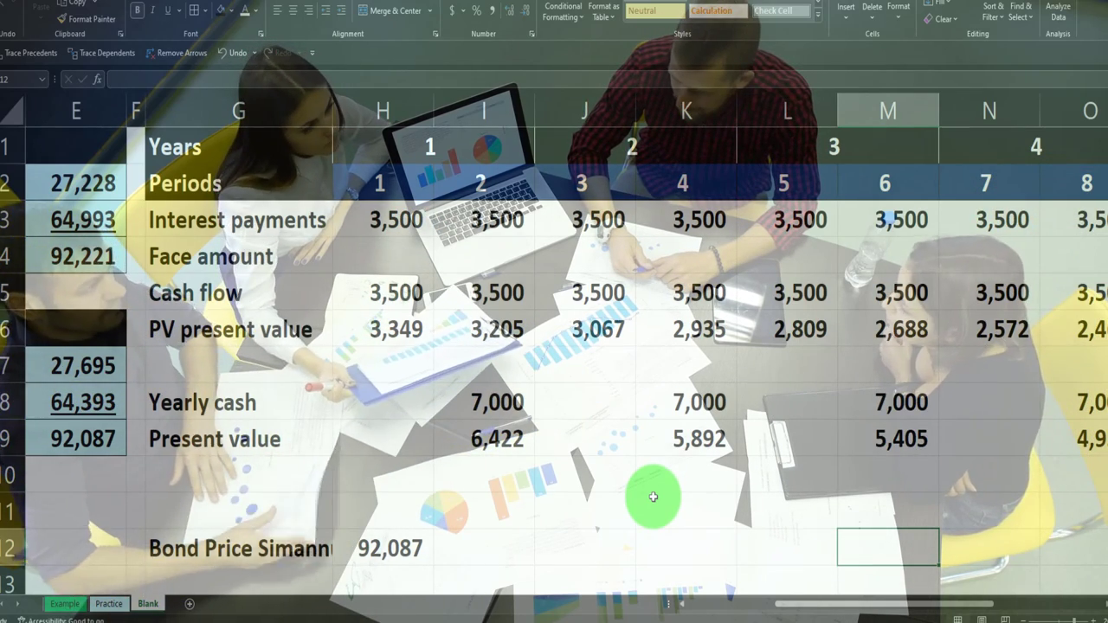
click(396, 294)
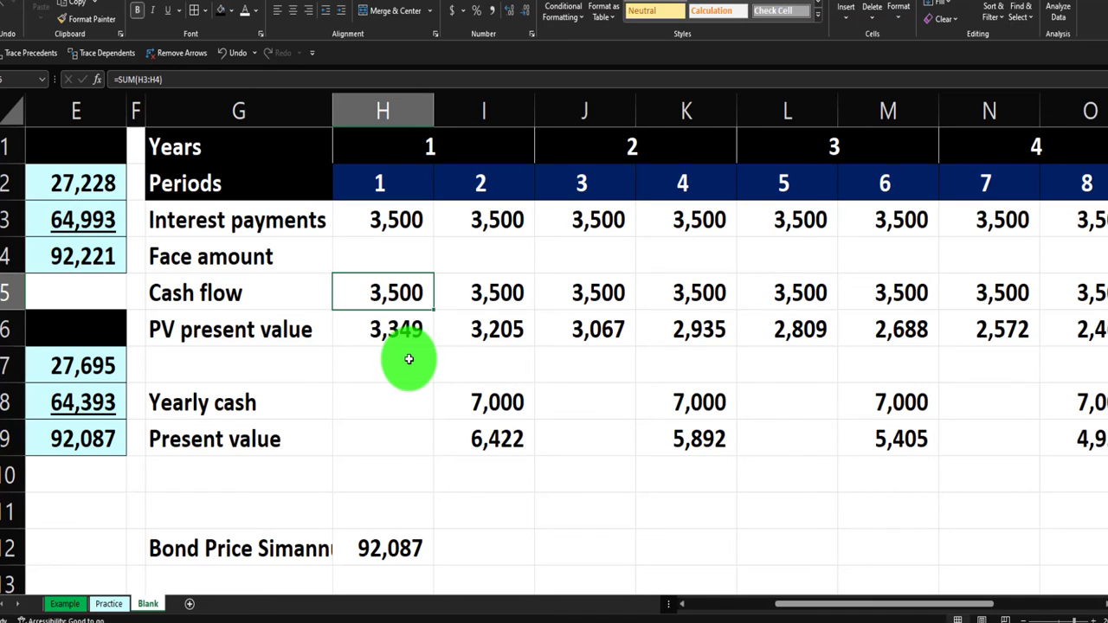
key(Right)
key(Down)
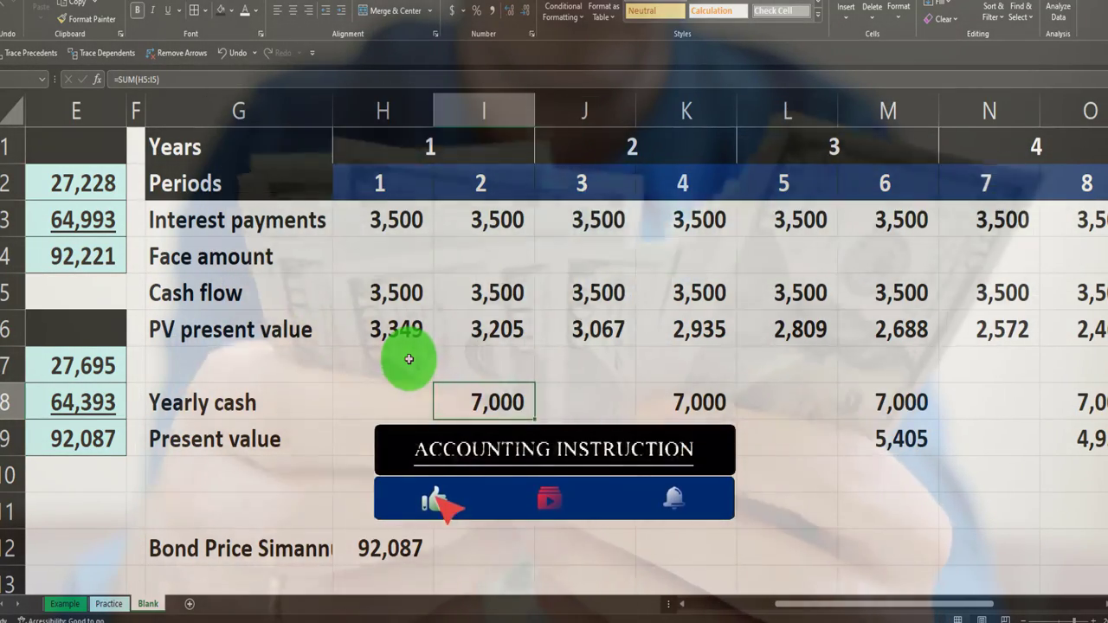
key(Up)
key(Up)
key(Up)
key(Left)
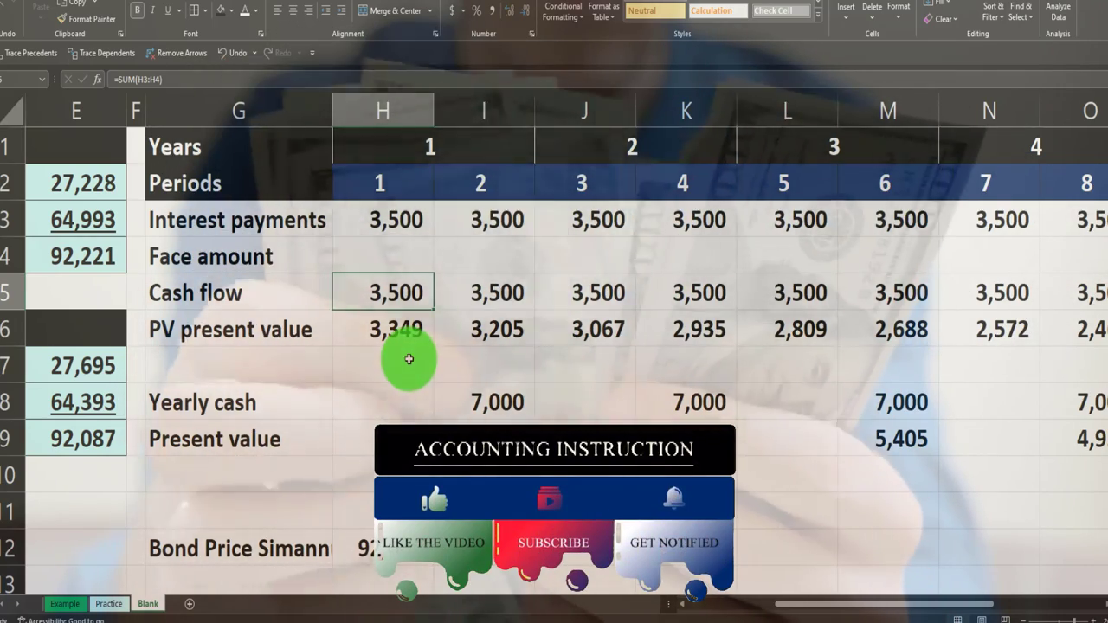
key(Left)
key(Home)
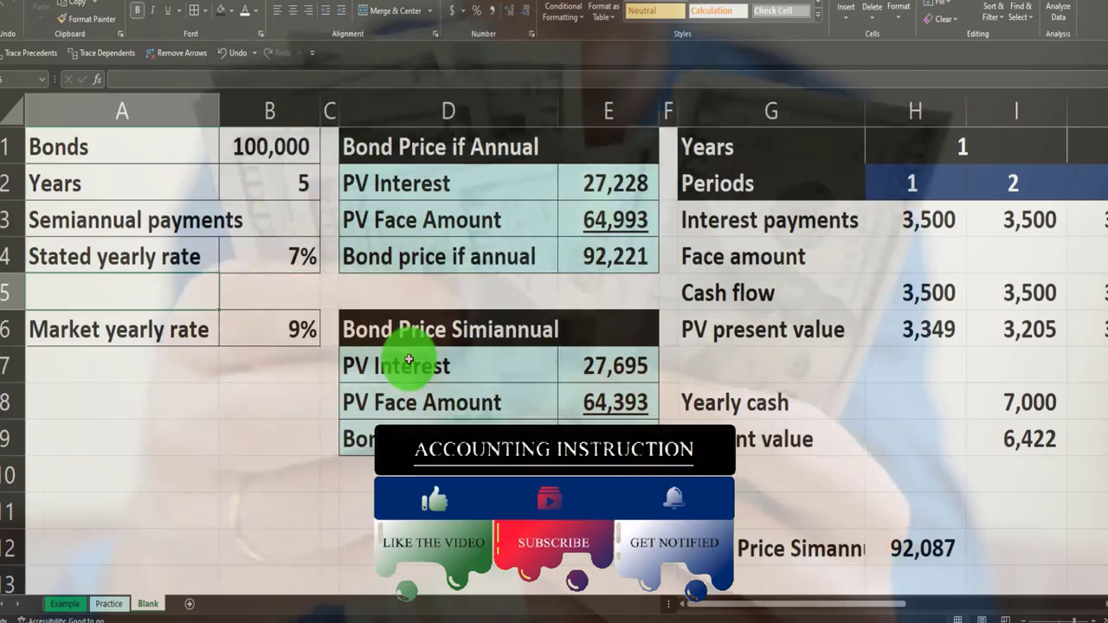
Check the B6 rate and row 6 present value formulas, then select the schedule from G3.
key(Down)
key(Right)
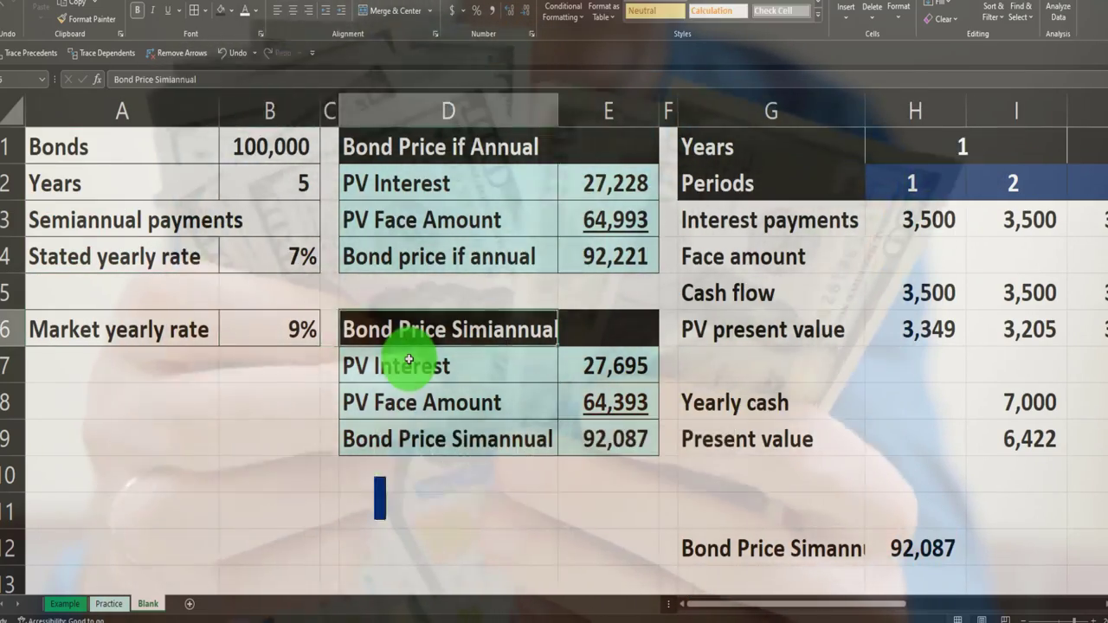
key(Right)
key(Right)
key(Right)
key(Right)
key(Right)
key(Right)
key(Right)
key(Right)
key(Right)
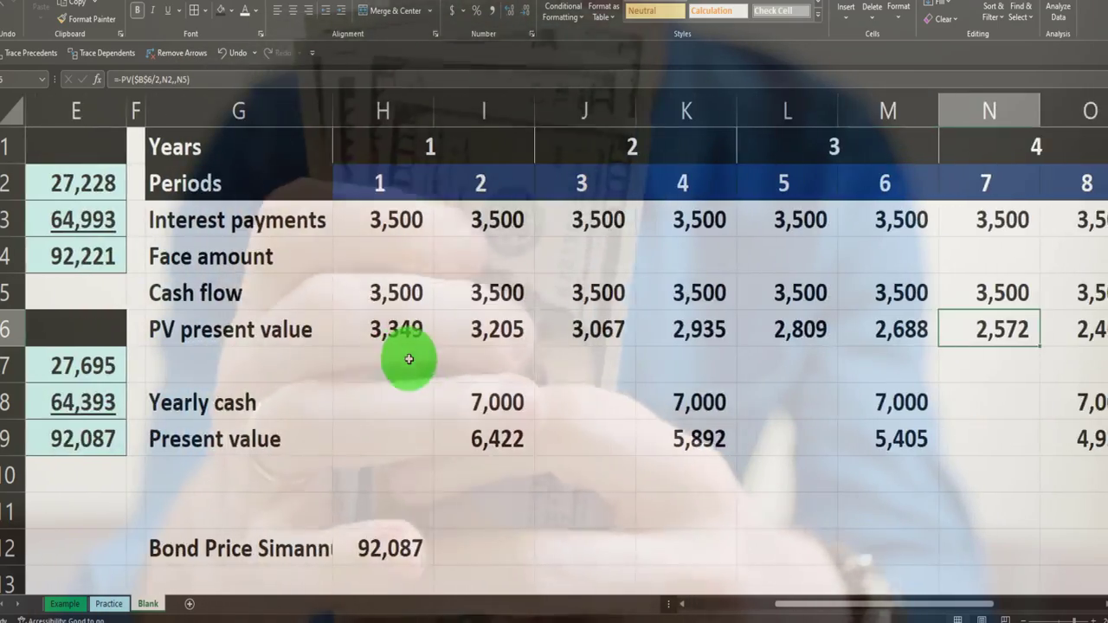
key(Right)
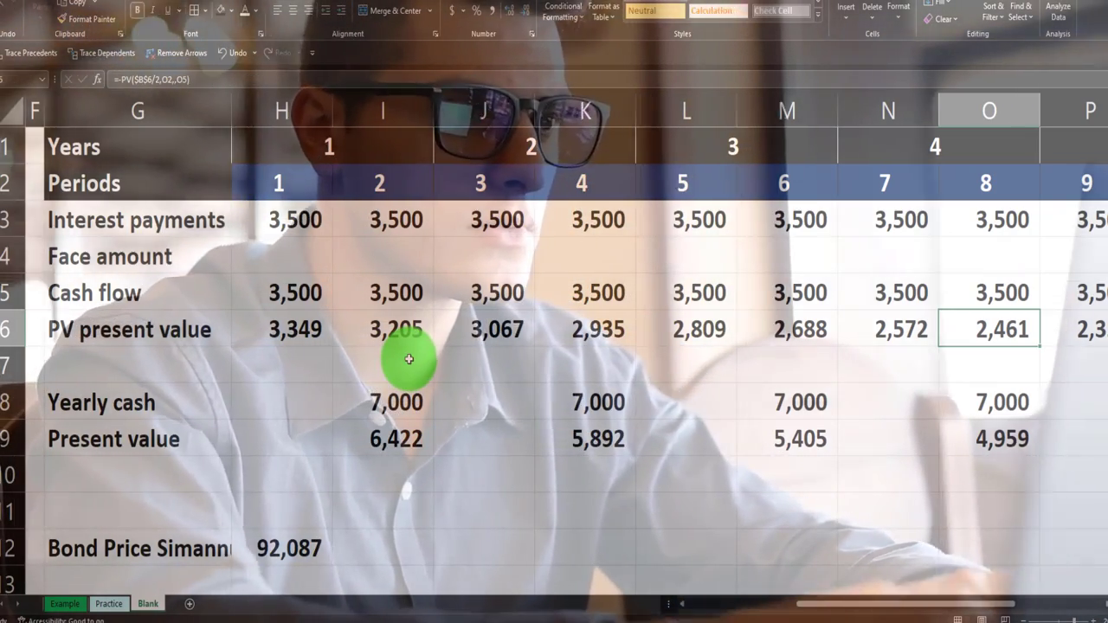
key(Left)
key(Left)
key(Left)
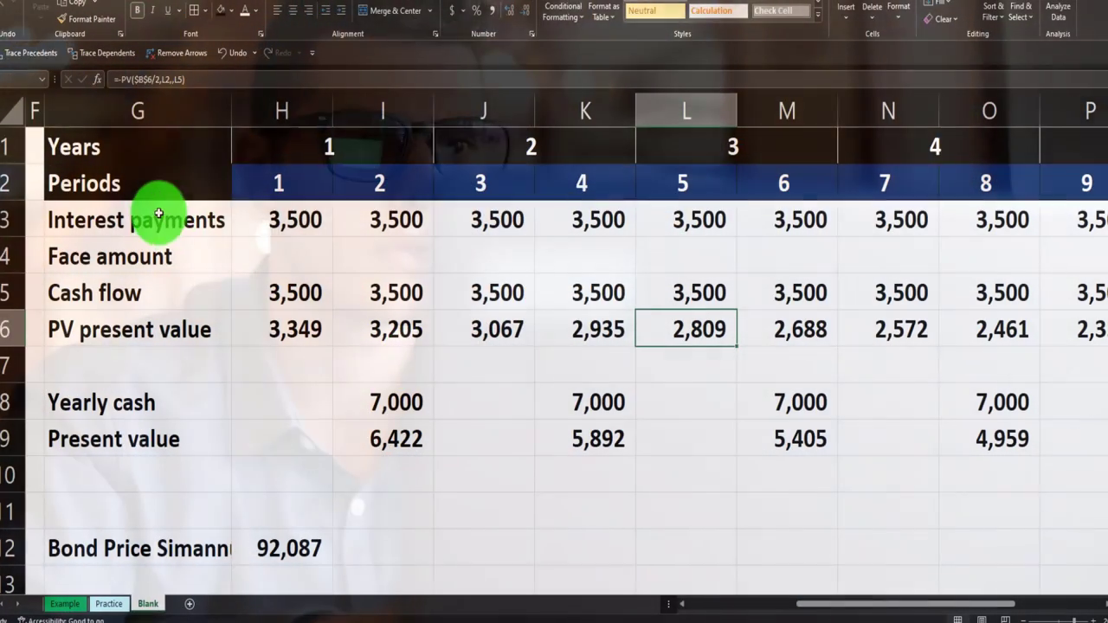
drag(156, 216, 970, 315)
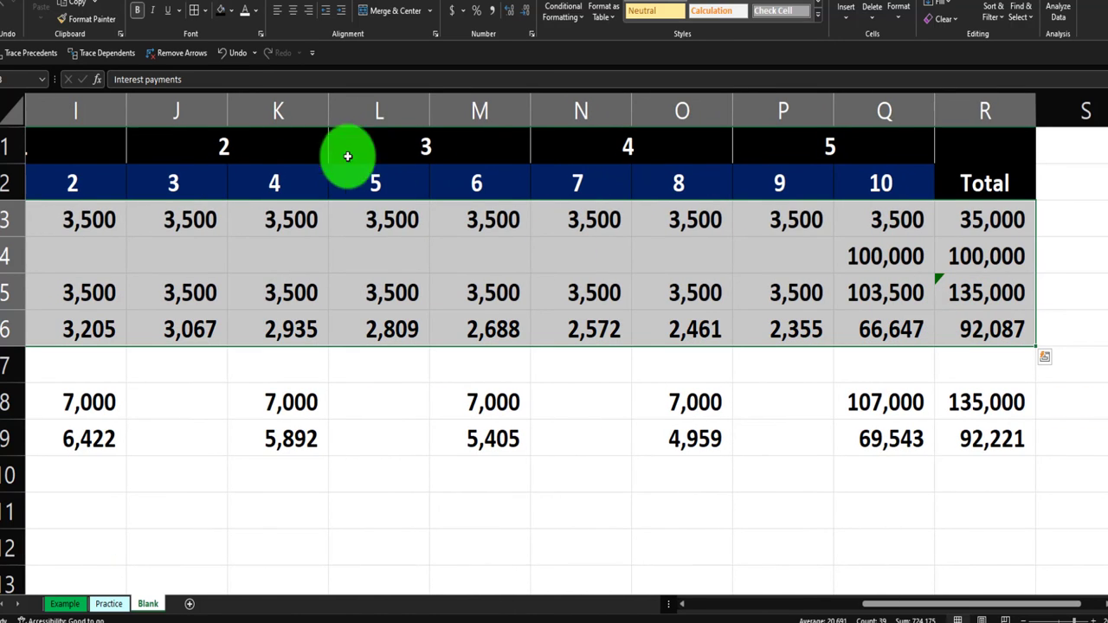
Fill the G3:R6 semiannual schedule light blue, then select G12:H12 and G8:R9.
key(ctrl+BackSpace)
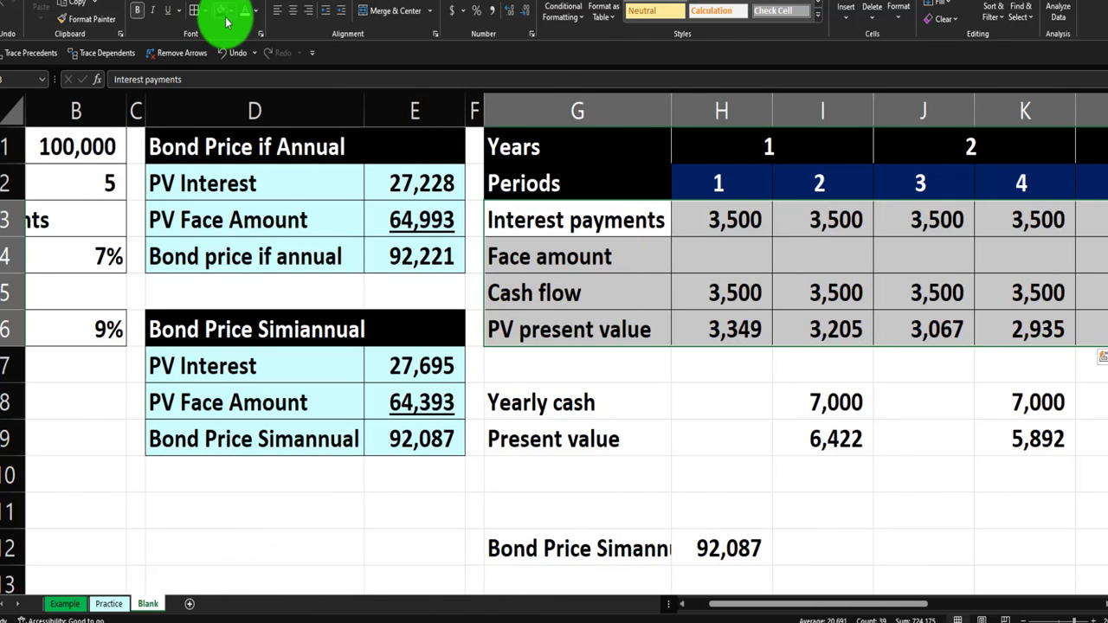
click(232, 16)
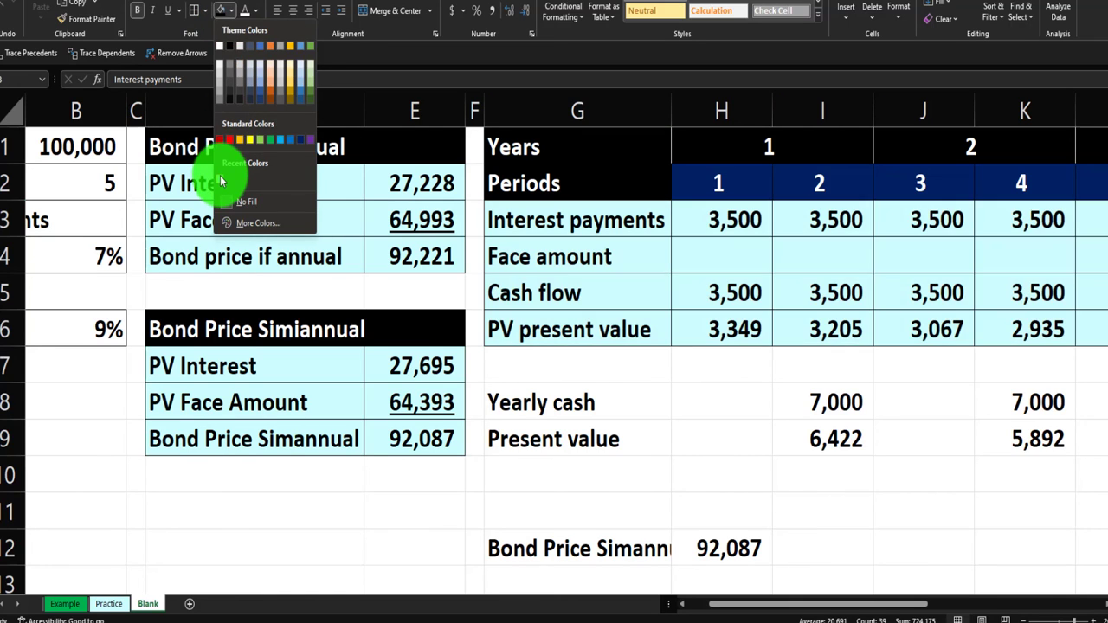
click(222, 173)
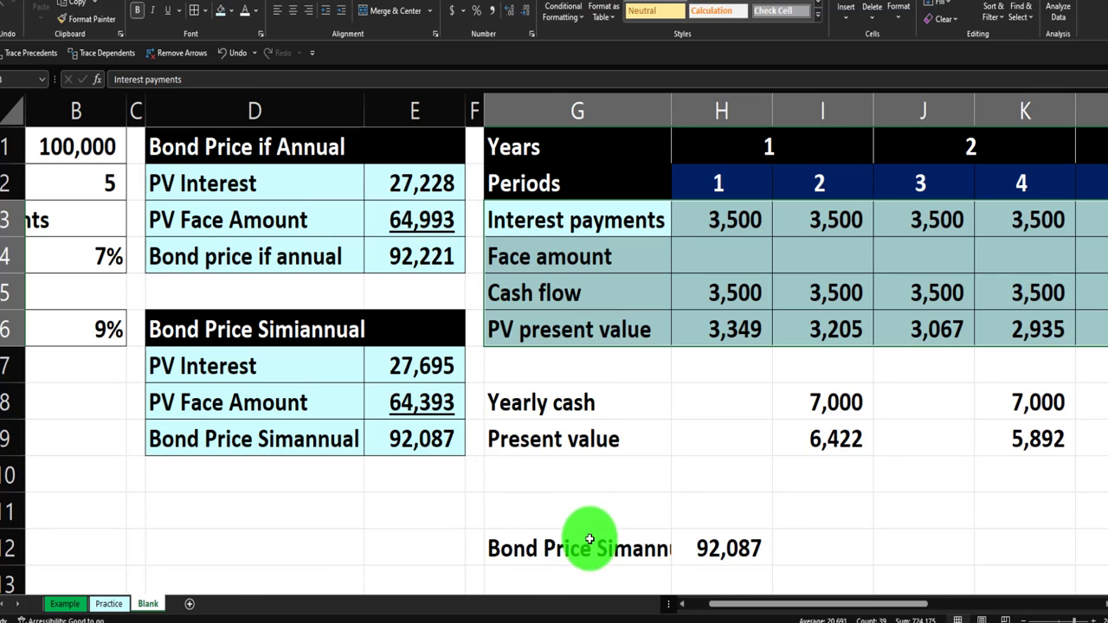
drag(589, 539, 708, 541)
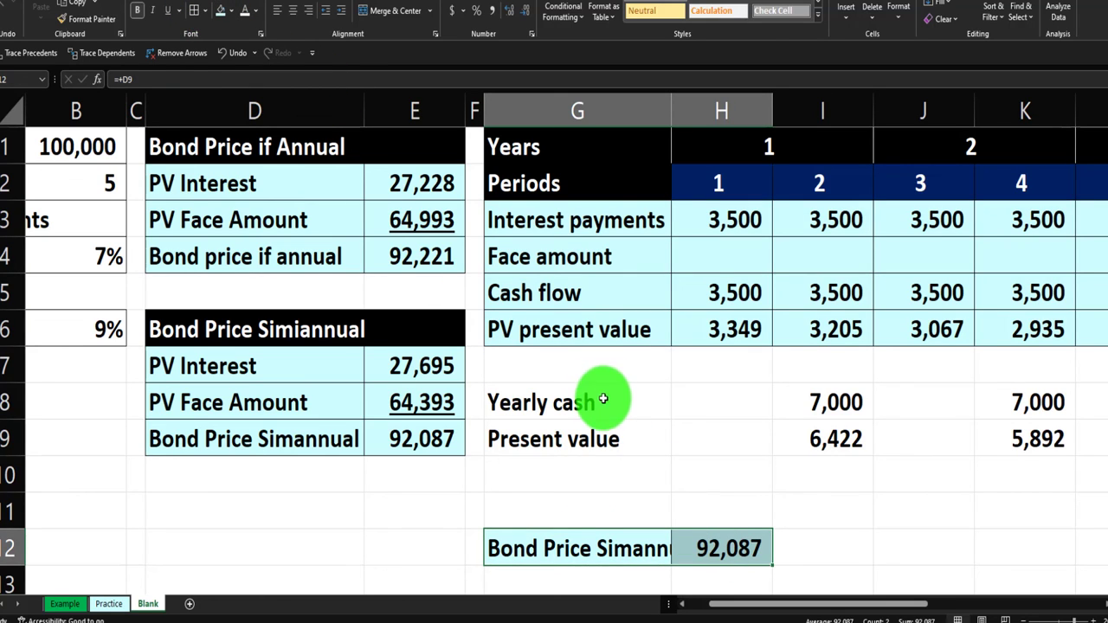
drag(588, 398, 993, 440)
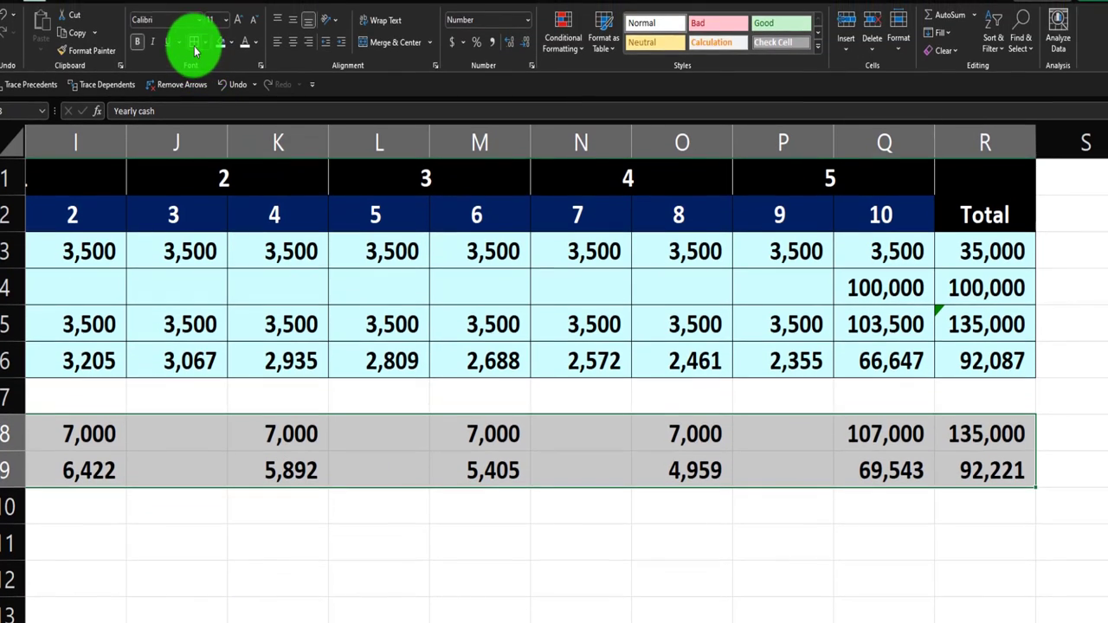
Fill the yearly rows G8:R9 and the annual bond price G14:H14 yellow.
scroll(196, 50, left, 6)
click(229, 42)
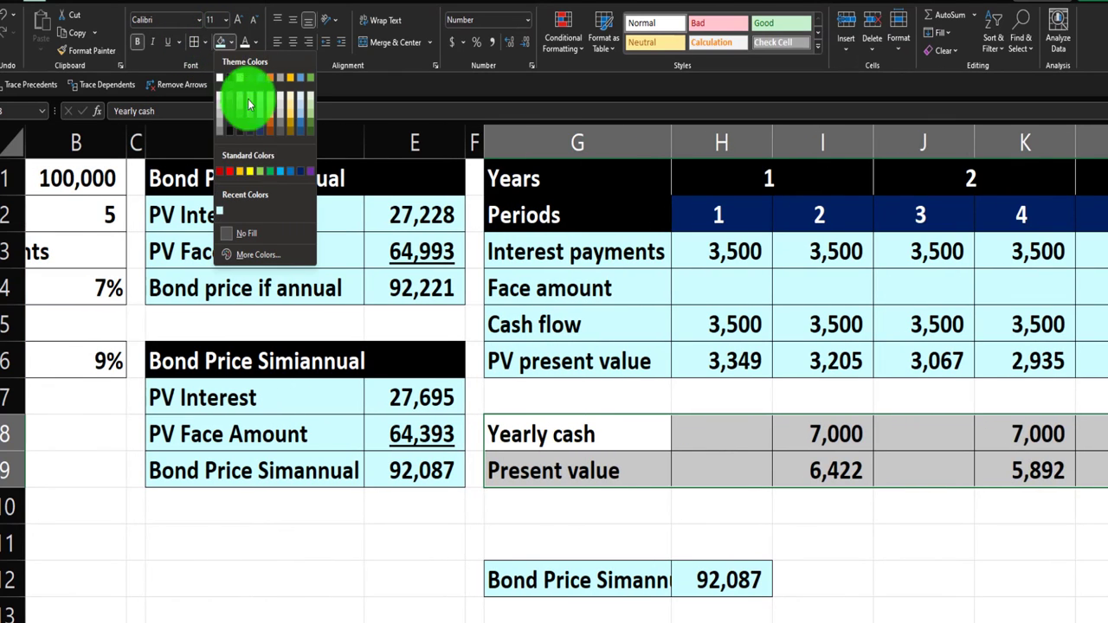
click(251, 171)
scroll(662, 389, down, 1)
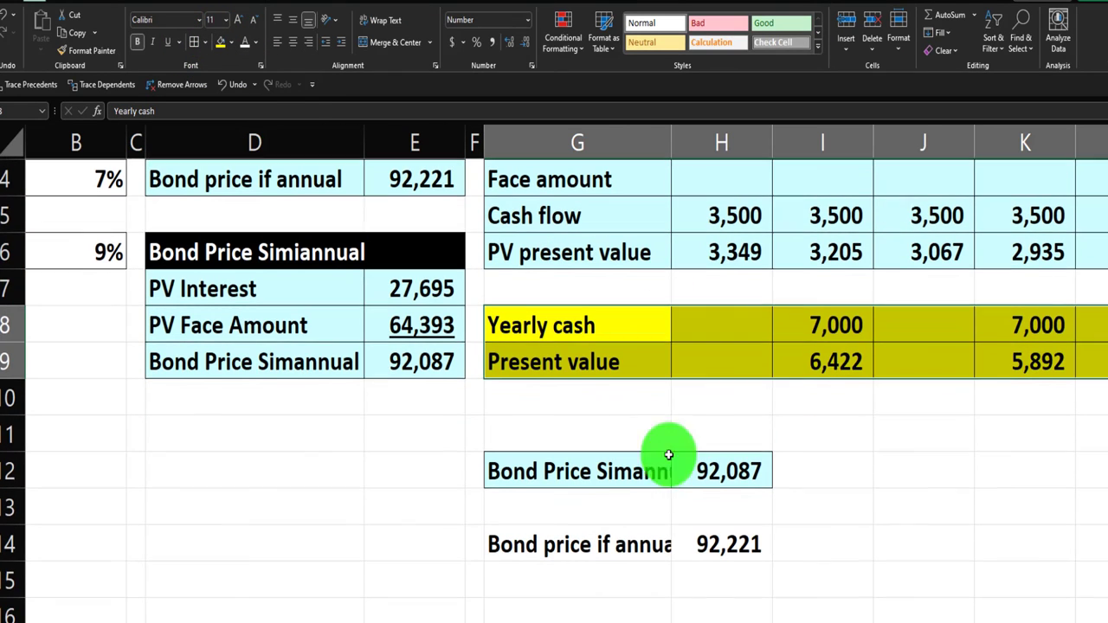
click(680, 545)
key(ctrl+v)
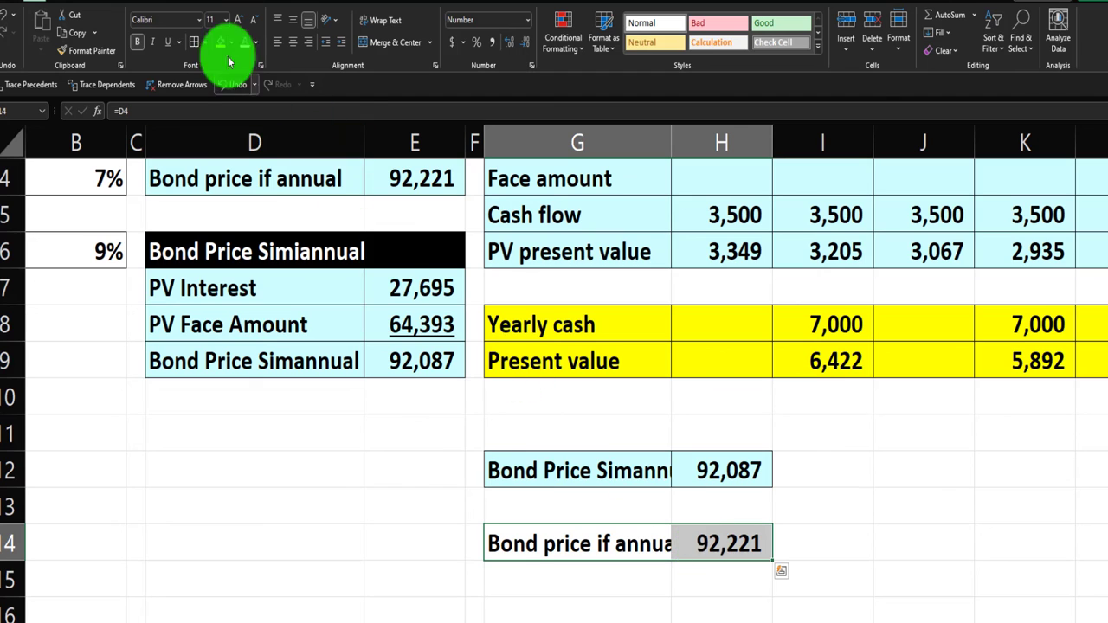
click(222, 44)
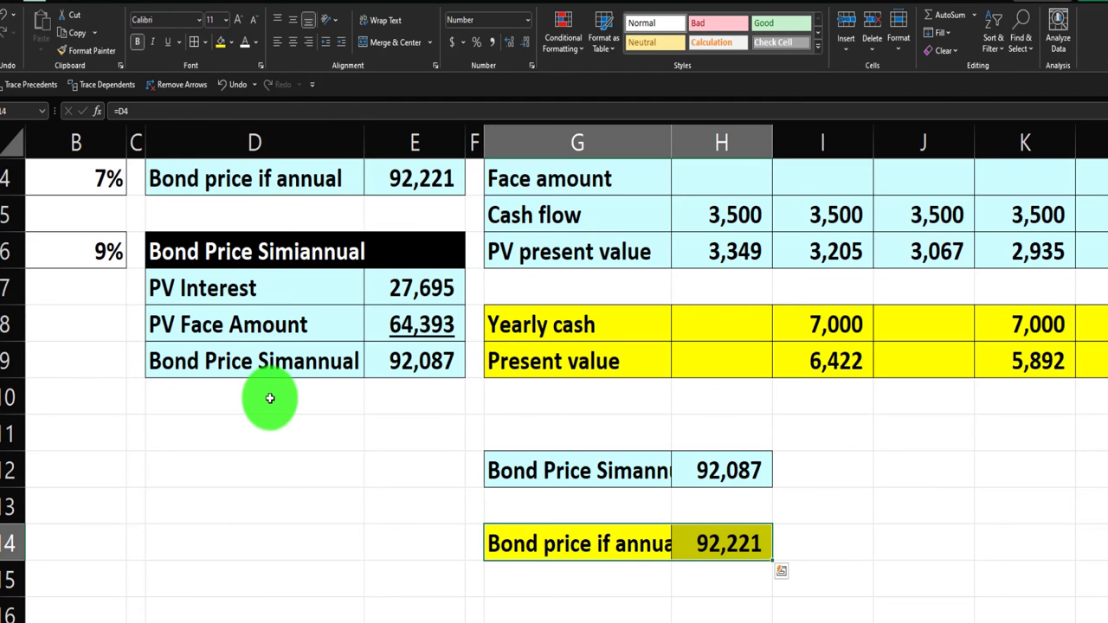
Fill the Bond Price if Annual block D2:E4 yellow and run Review > Spelling.
scroll(272, 395, up, 1)
drag(221, 212, 372, 281)
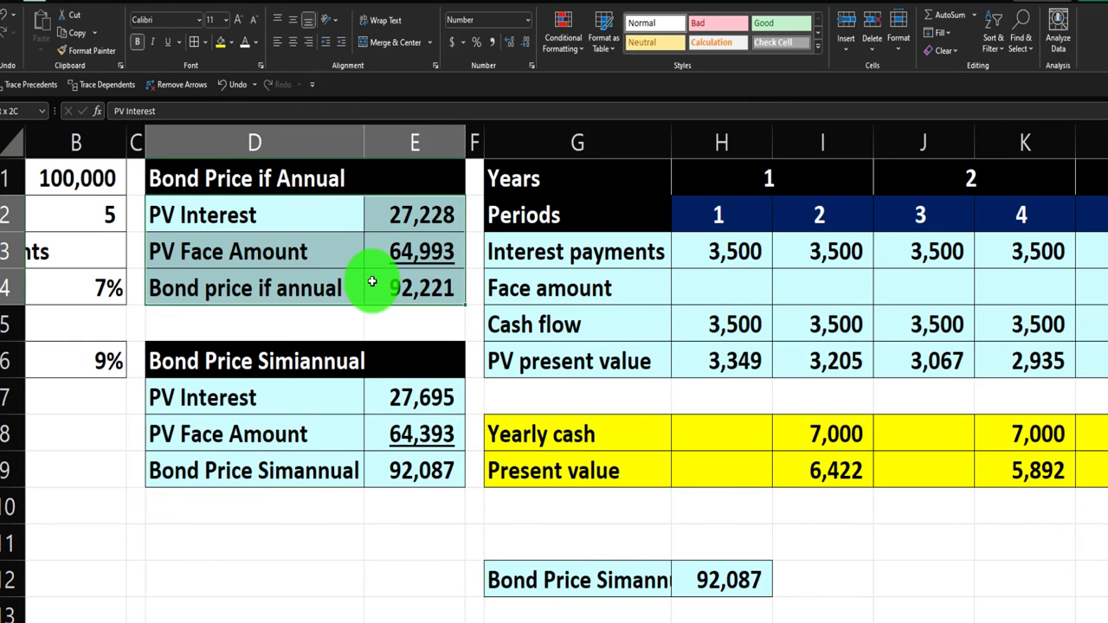
click(219, 48)
click(574, 435)
scroll(571, 436, down, 3)
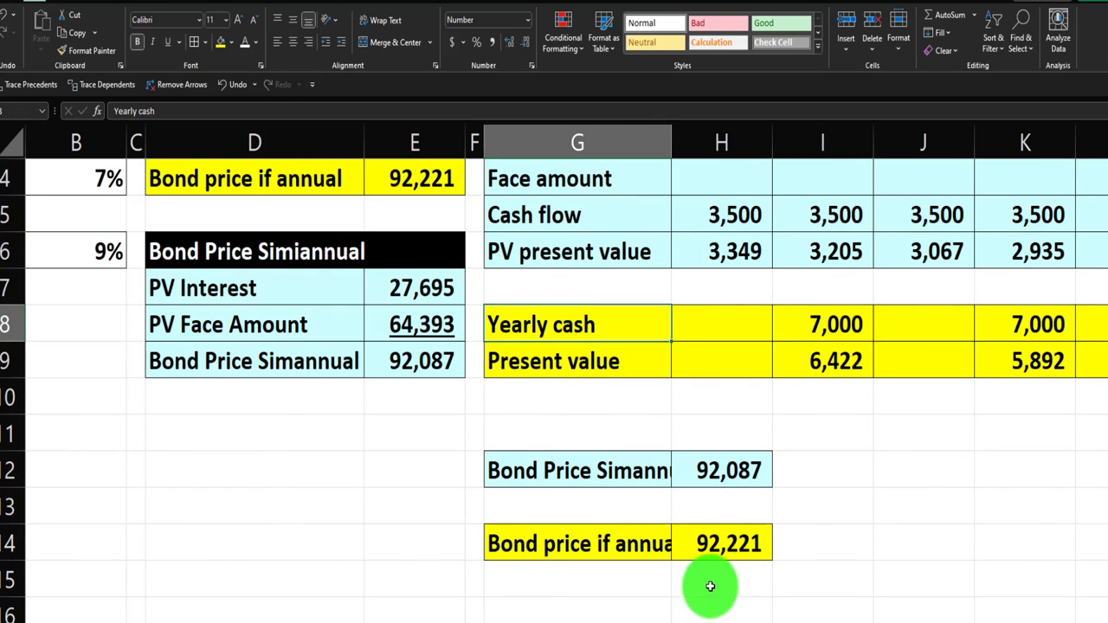
click(711, 542)
scroll(476, 381, up, 3)
click(450, 295)
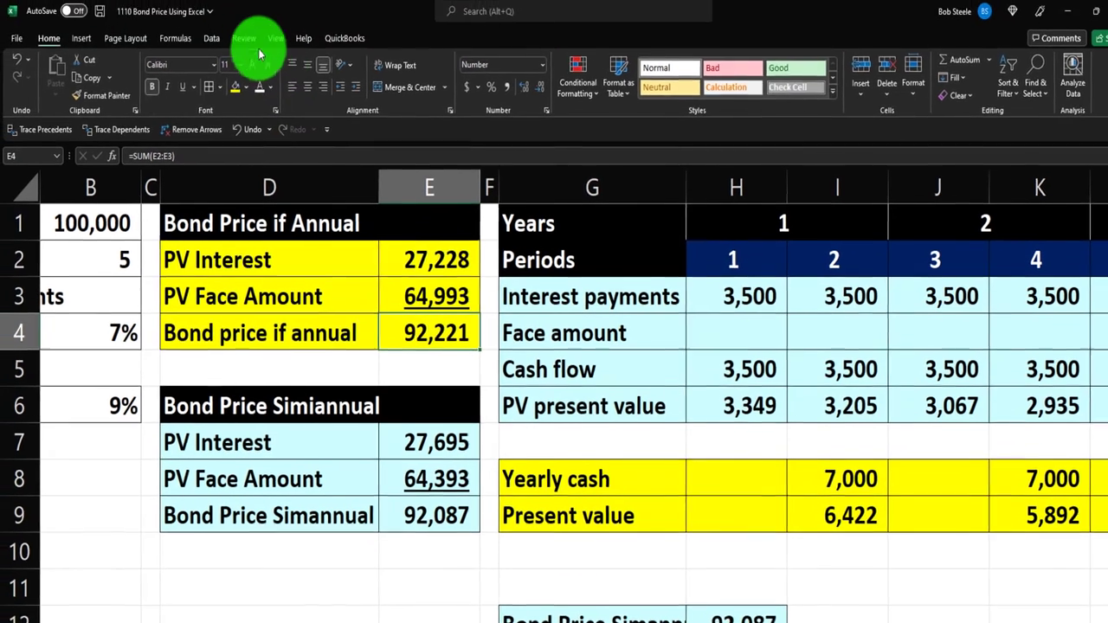
click(245, 43)
click(37, 79)
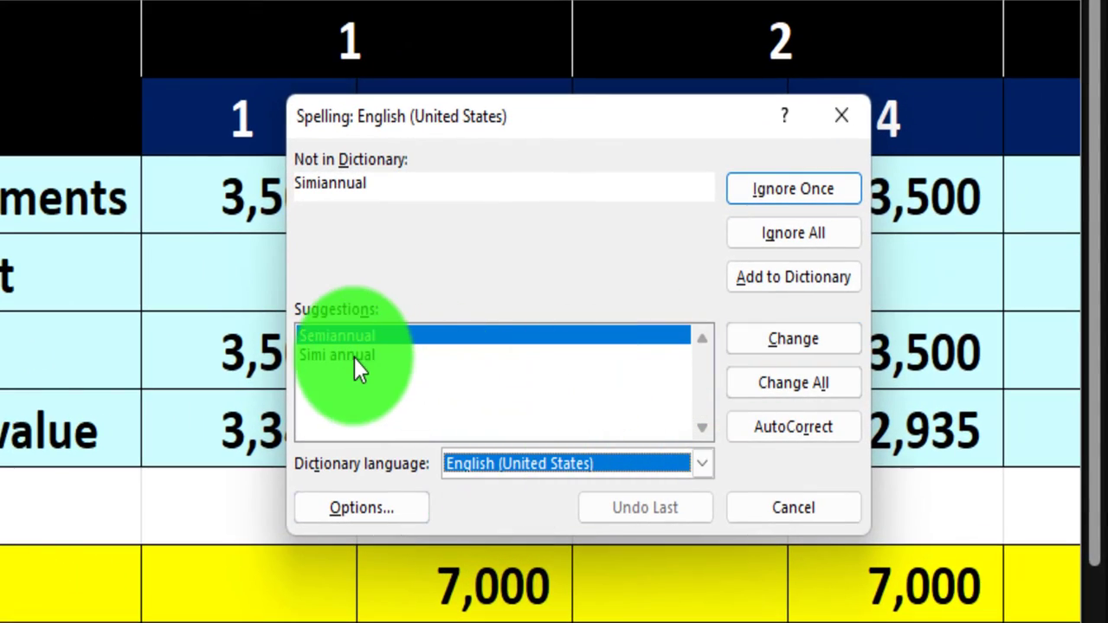
Replace Simiannual and Simannual with Semiannual, recheck from the start, and finish the spell check.
click(747, 347)
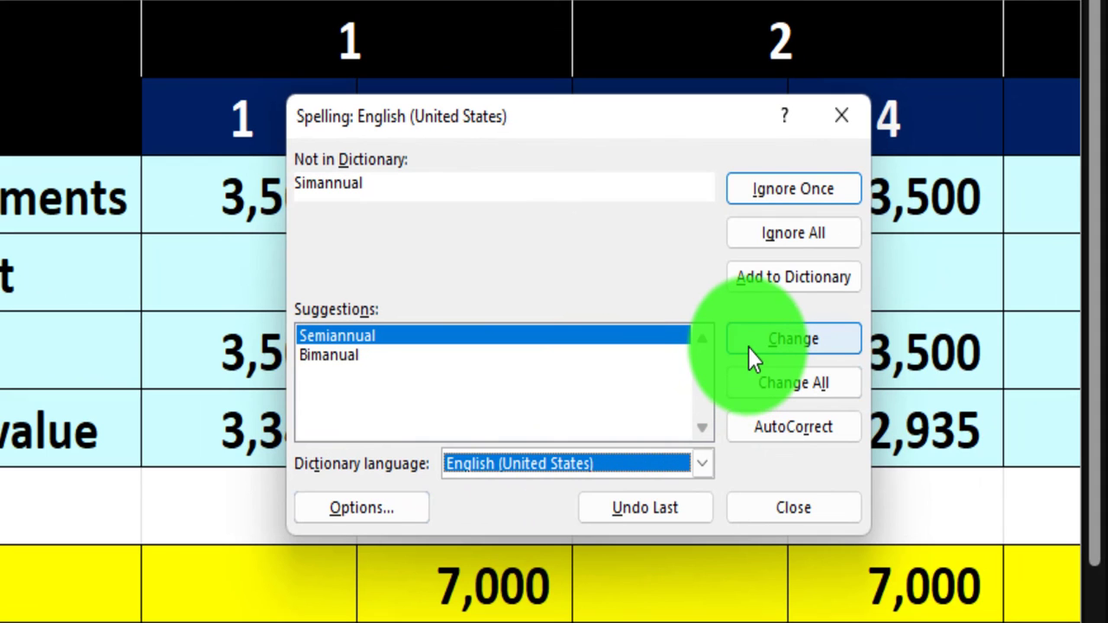
click(750, 347)
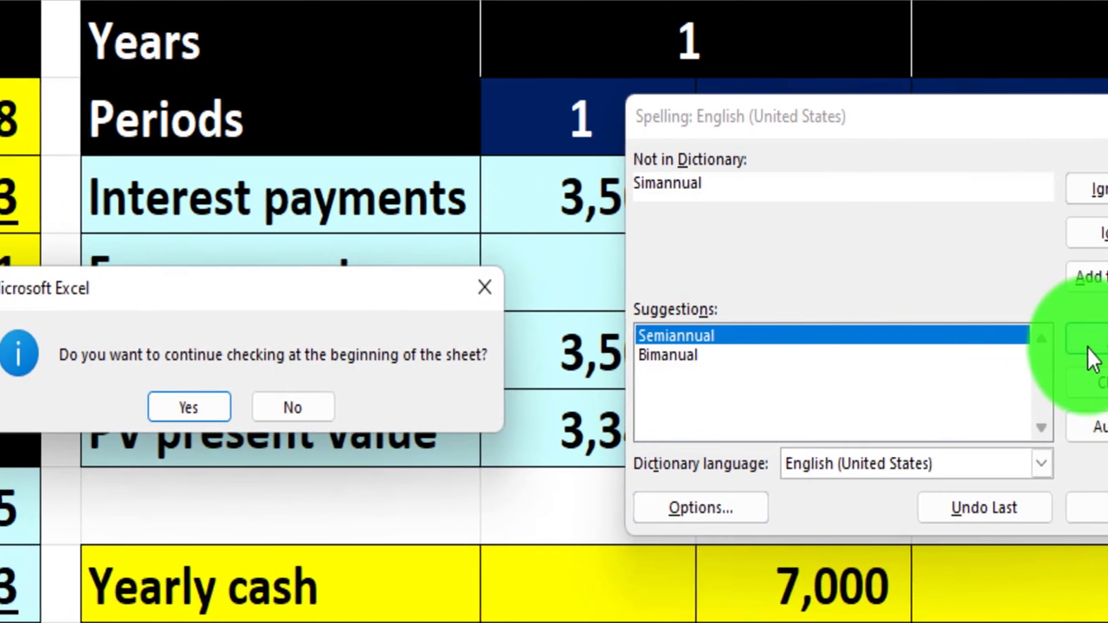
click(222, 408)
click(257, 409)
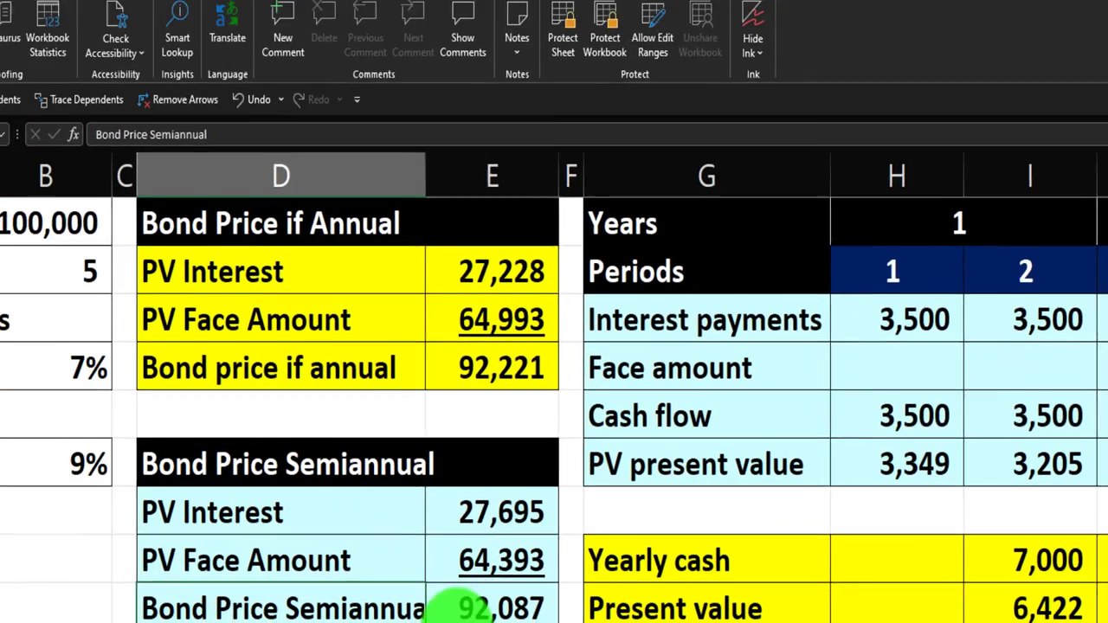
Review the semiannual bond price total in E9, then deselect by clicking an empty cell.
click(471, 609)
scroll(554, 399, left, 2)
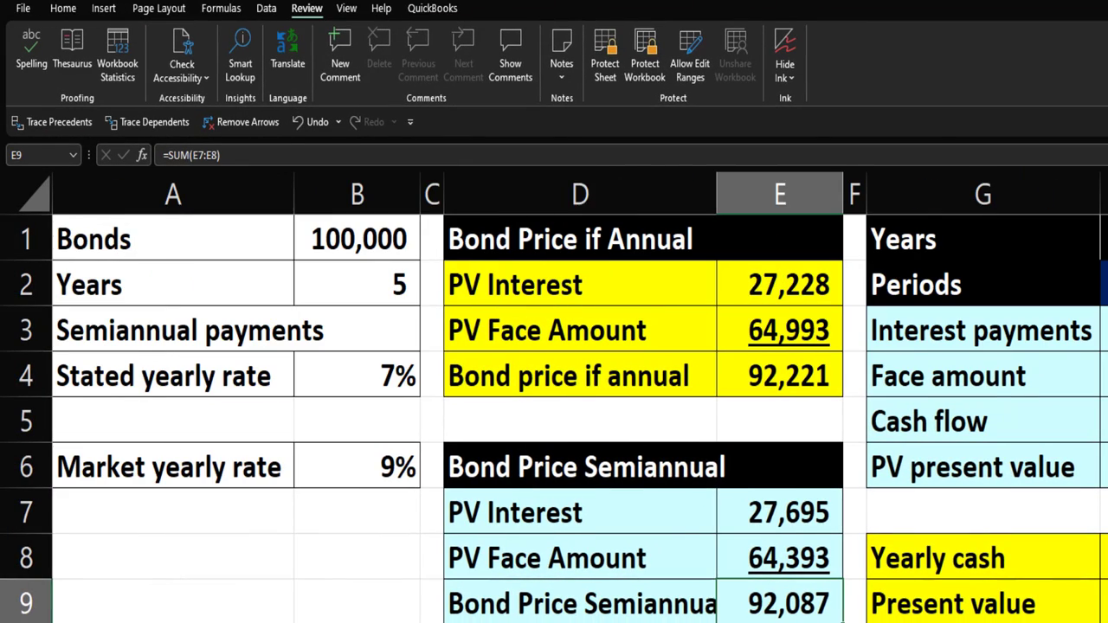
click(580, 621)
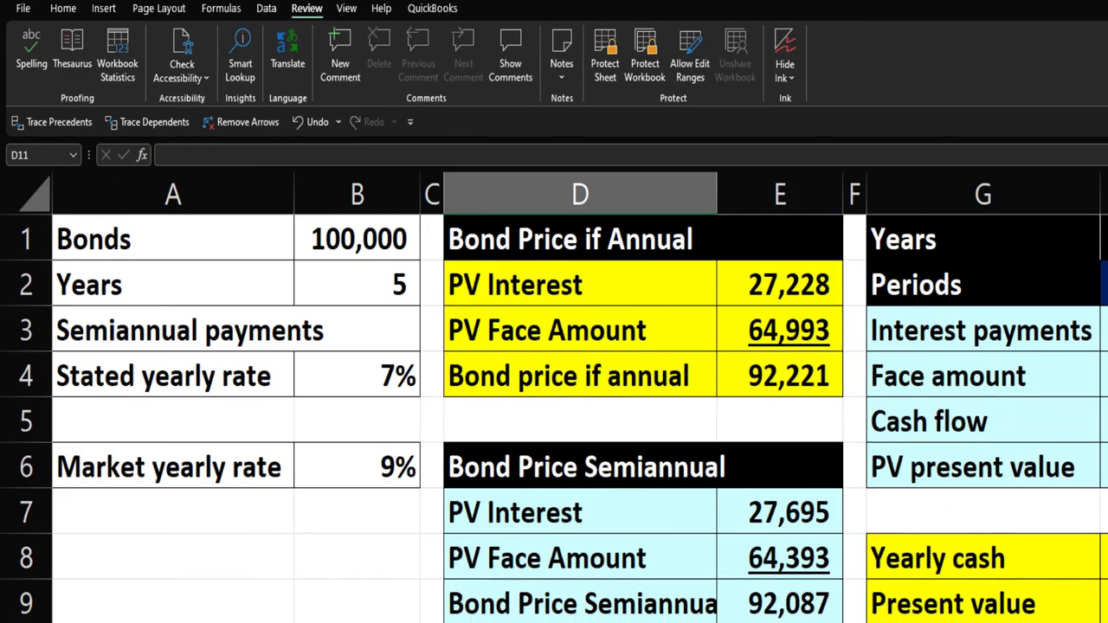
scroll(554, 398, right, 5)
scroll(554, 398, left, 5)
click(344, 620)
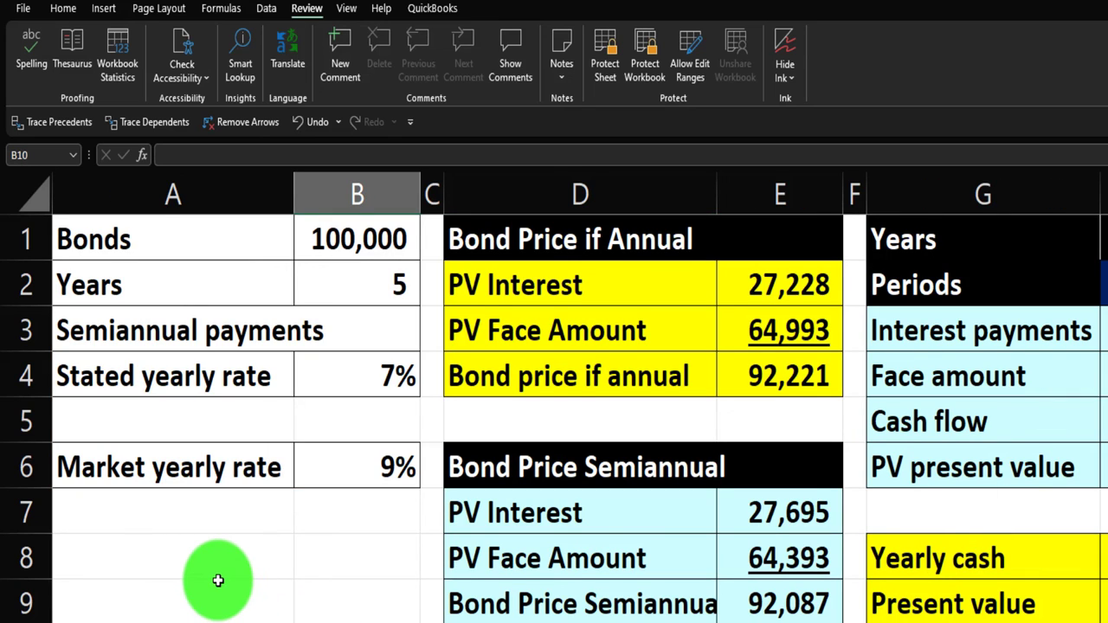